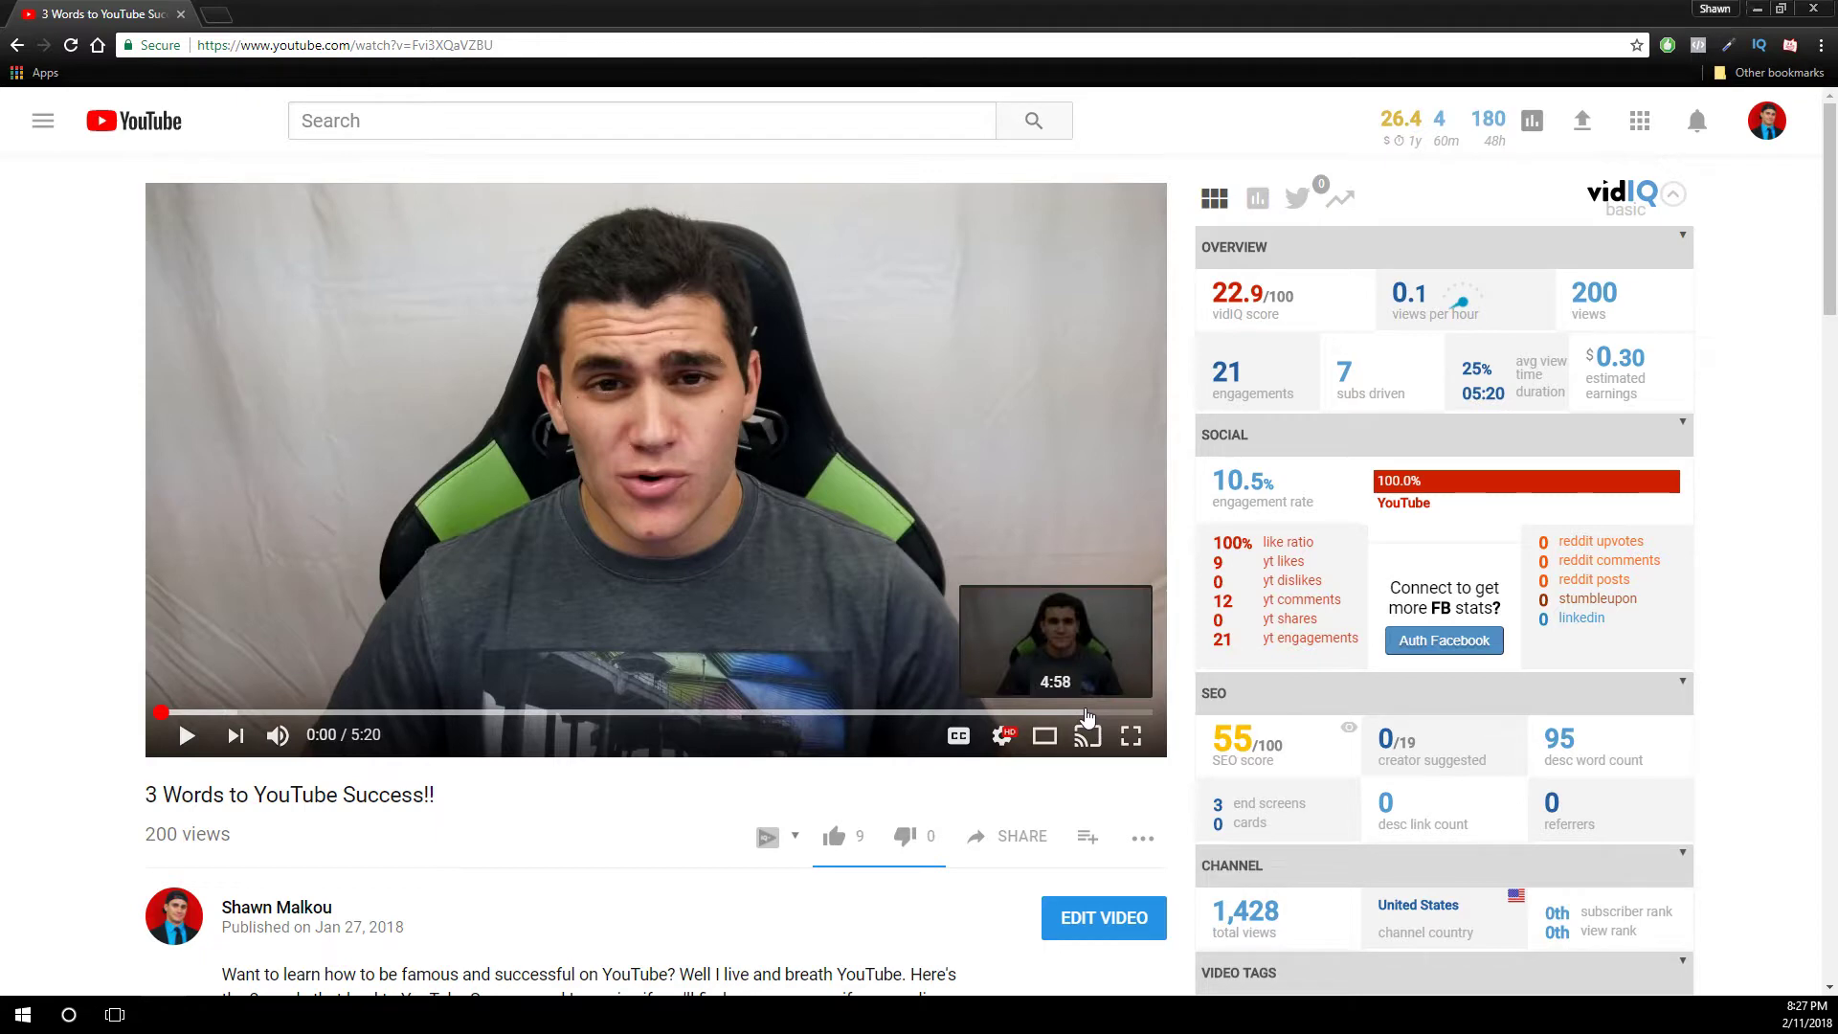
- Play the video's closing section, pause on the end screen at about 5:04, and inspect its video and channel elements
{"action": "left_click", "coordinate": [1076, 714]}
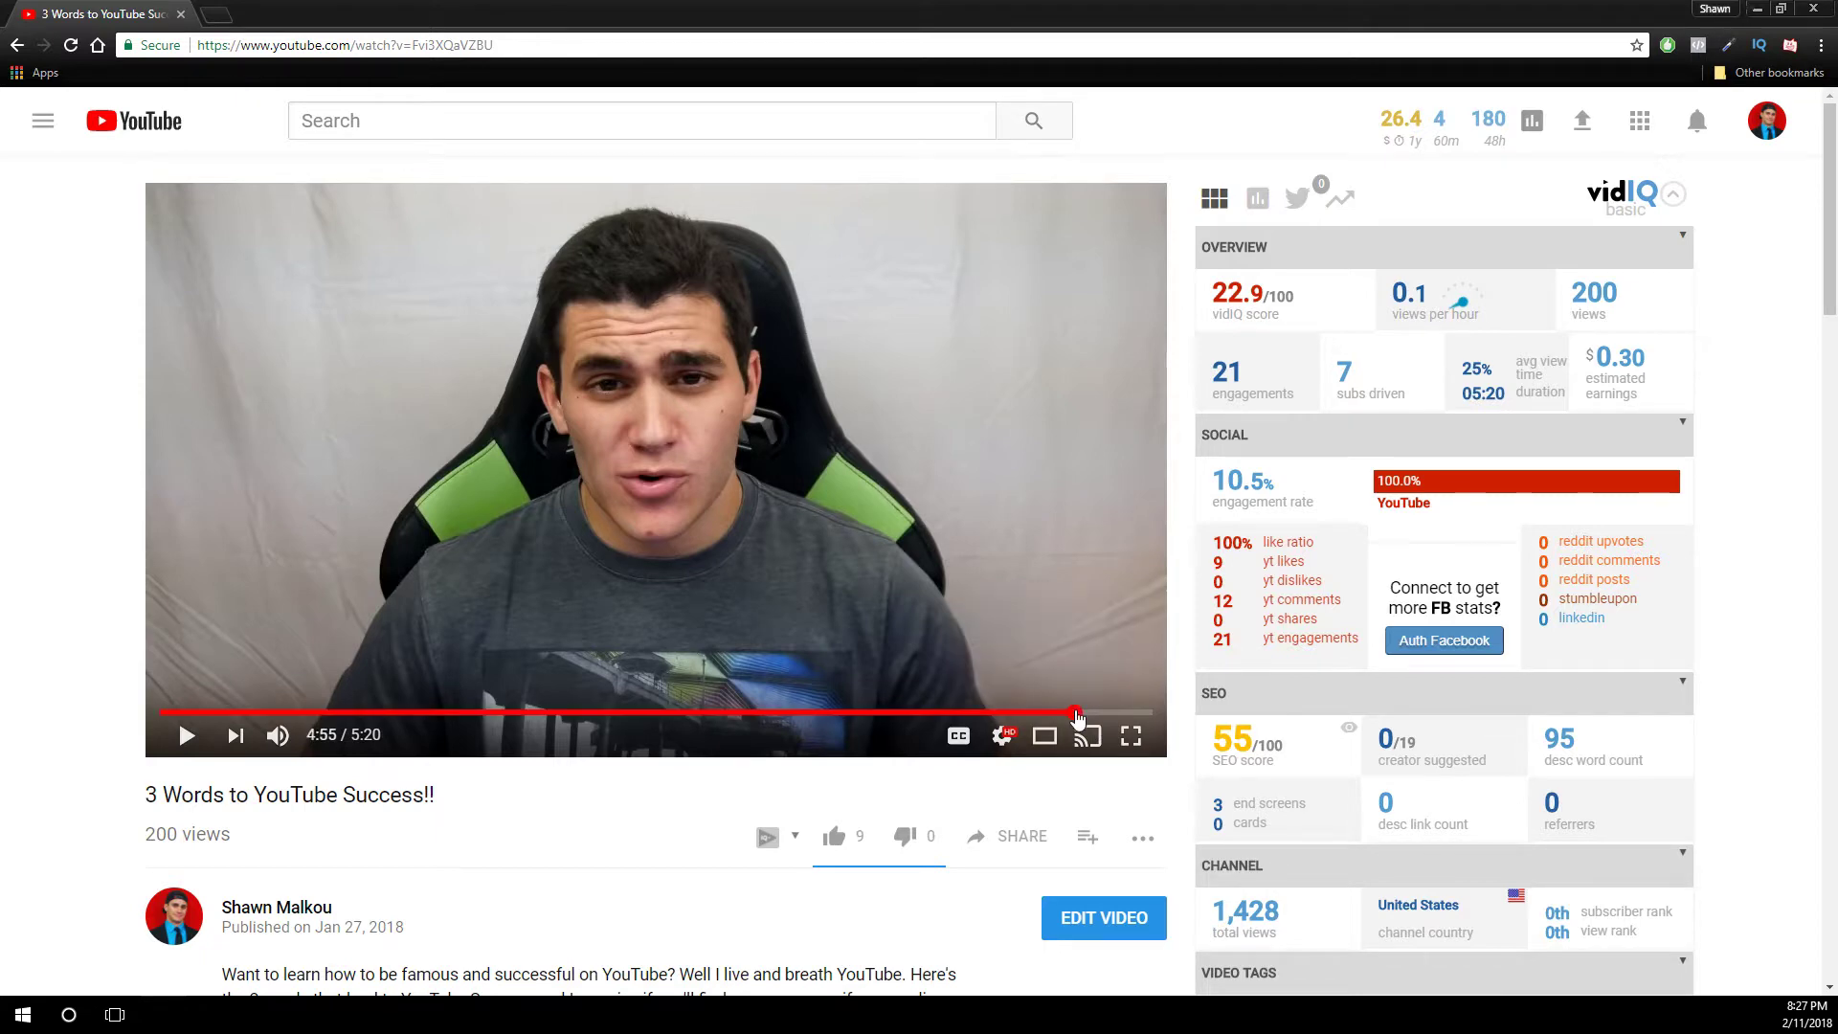
{"action": "left_click", "coordinate": [812, 538]}
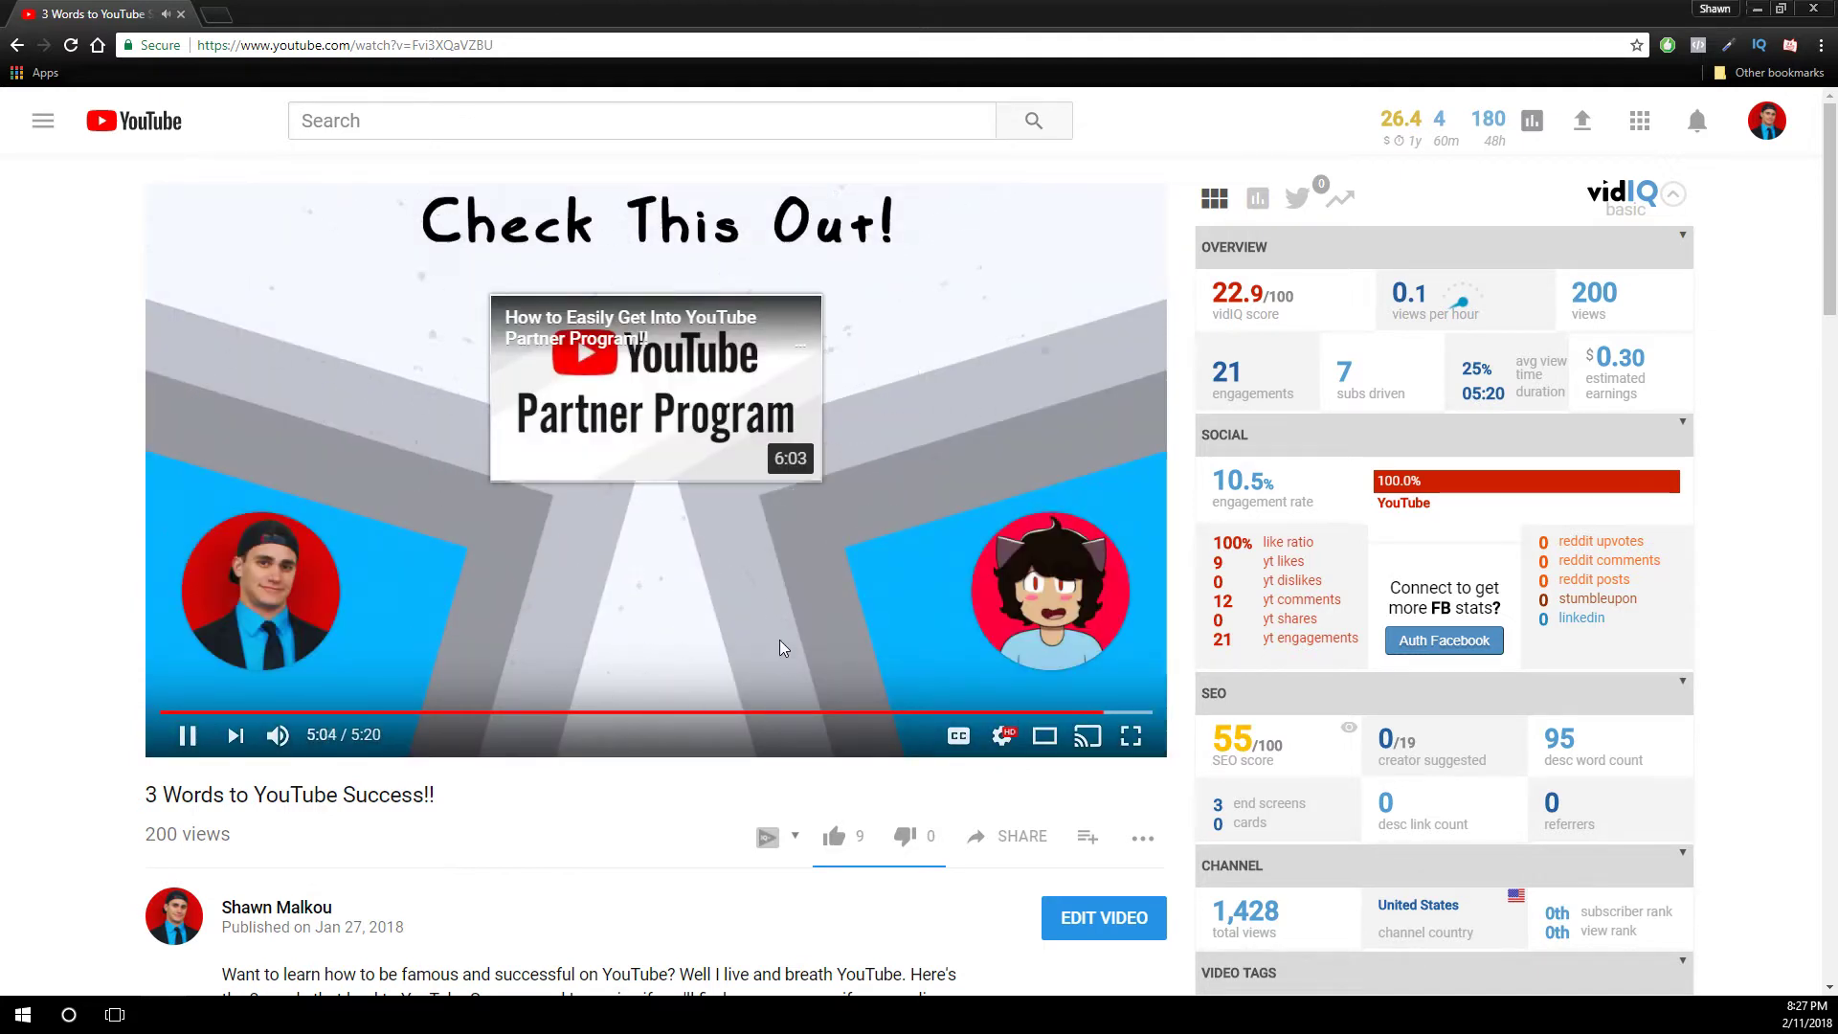
{"action": "left_click", "coordinate": [784, 648]}
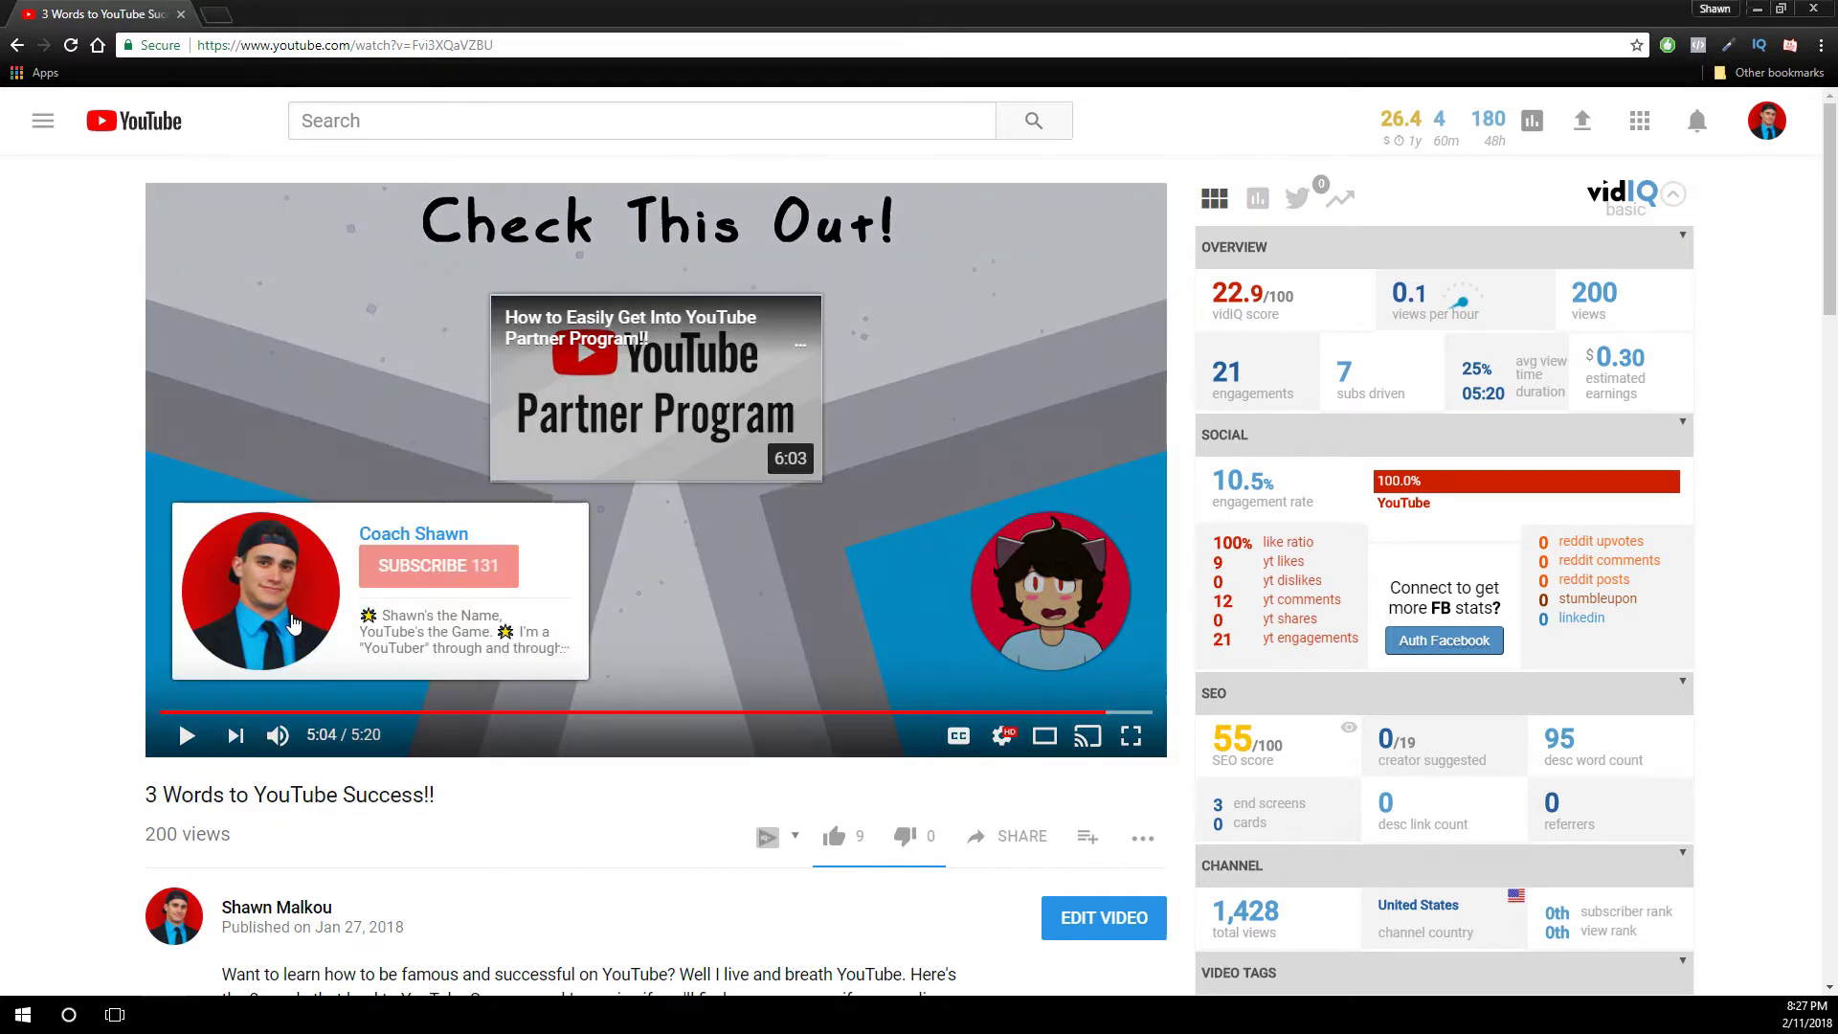
{"action": "mouse_move", "coordinate": [1066, 639]}
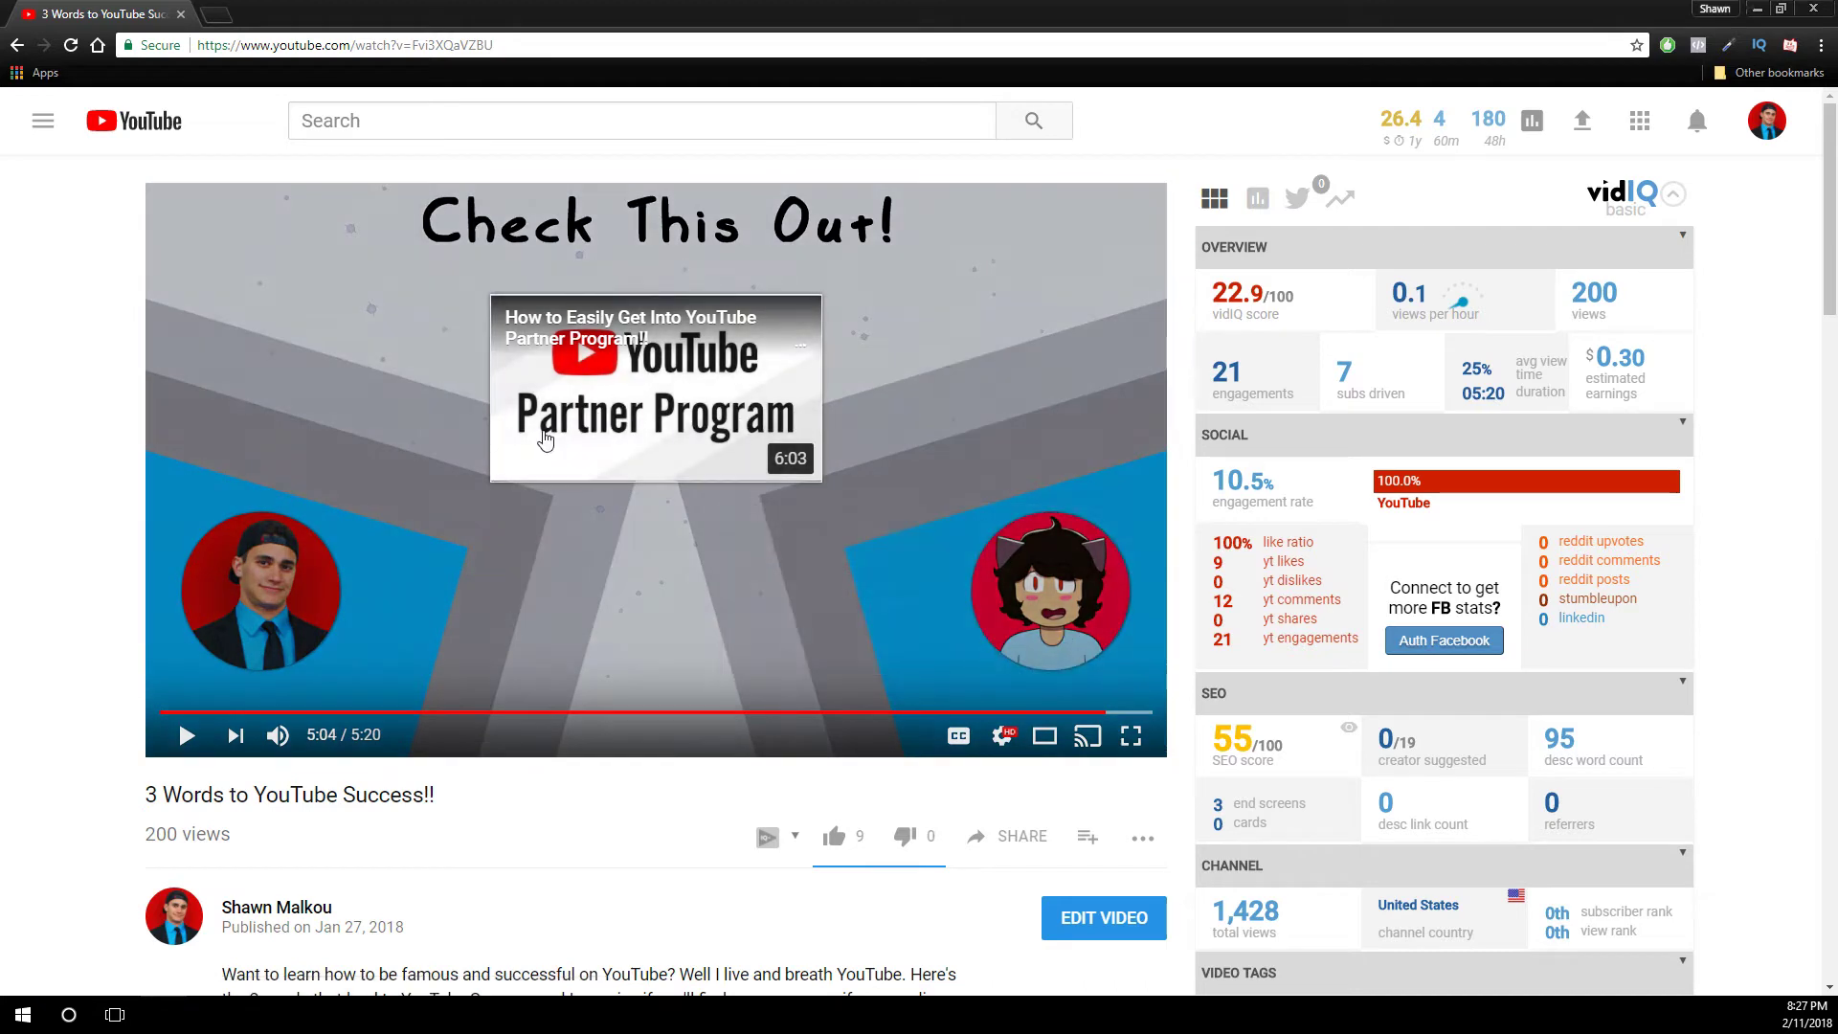
{"action": "mouse_move", "coordinate": [1057, 608]}
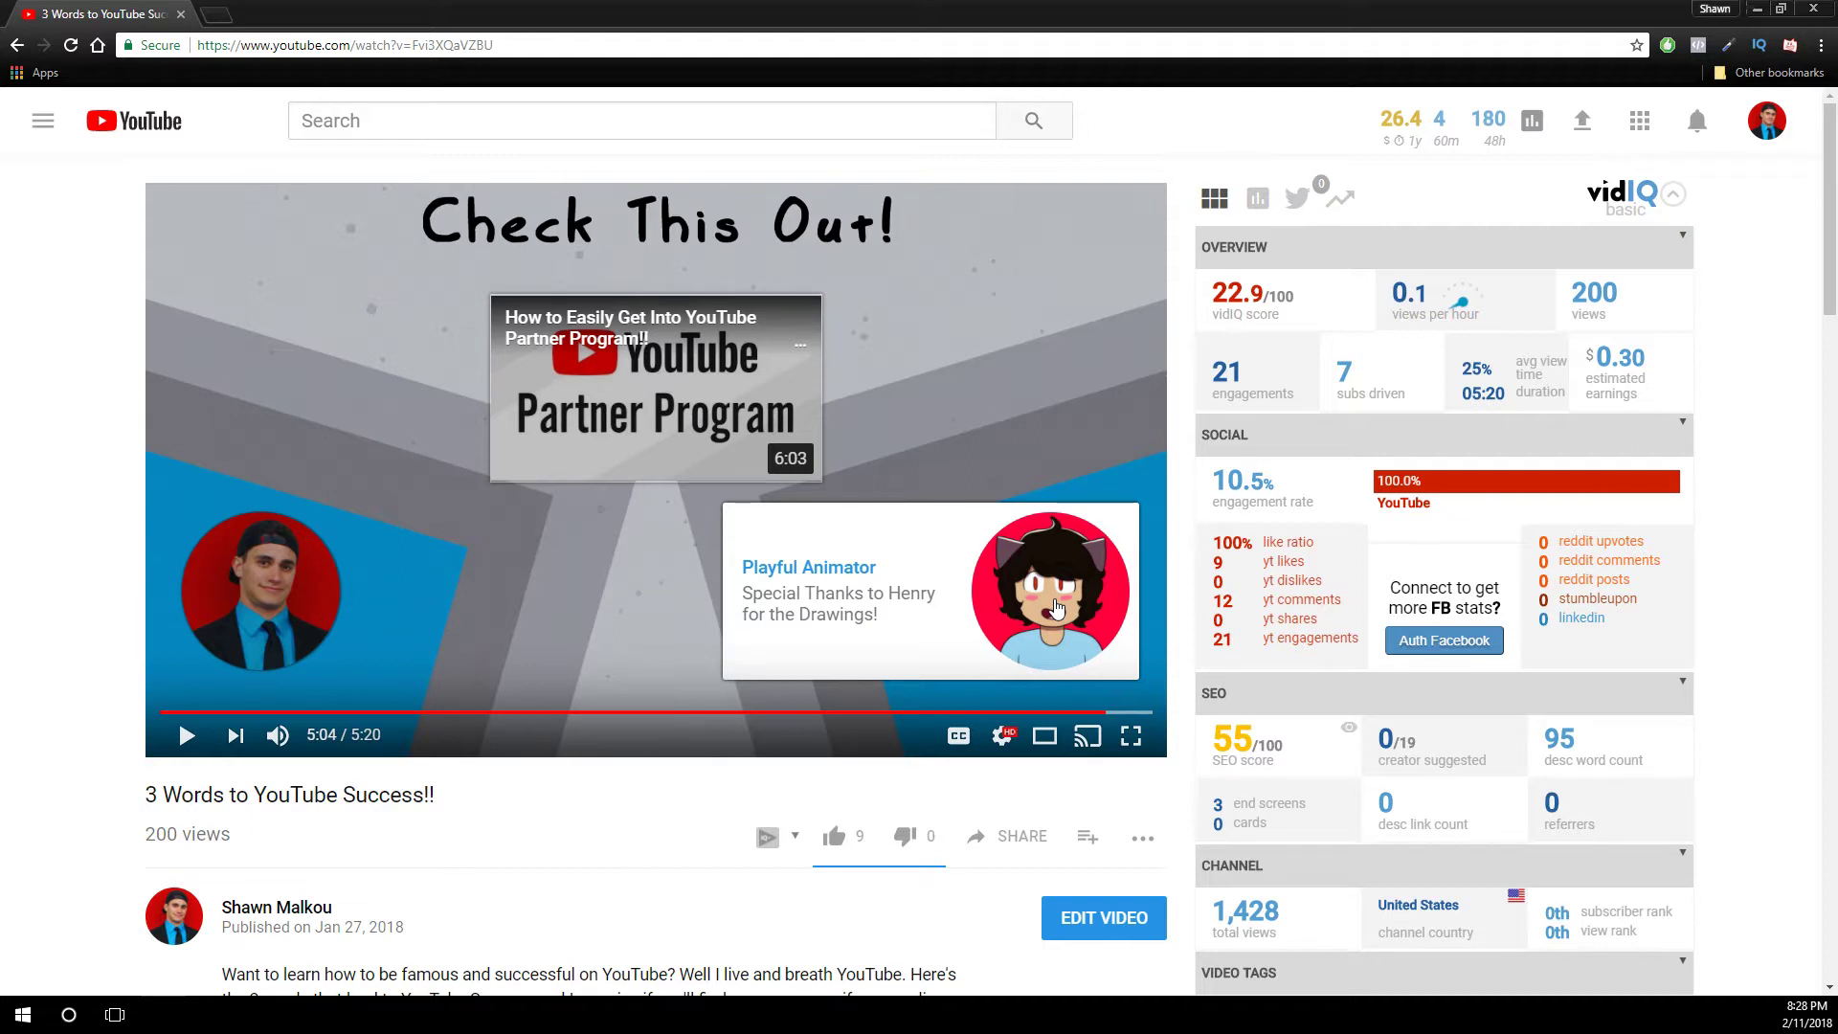
{"action": "mouse_move", "coordinate": [254, 614]}
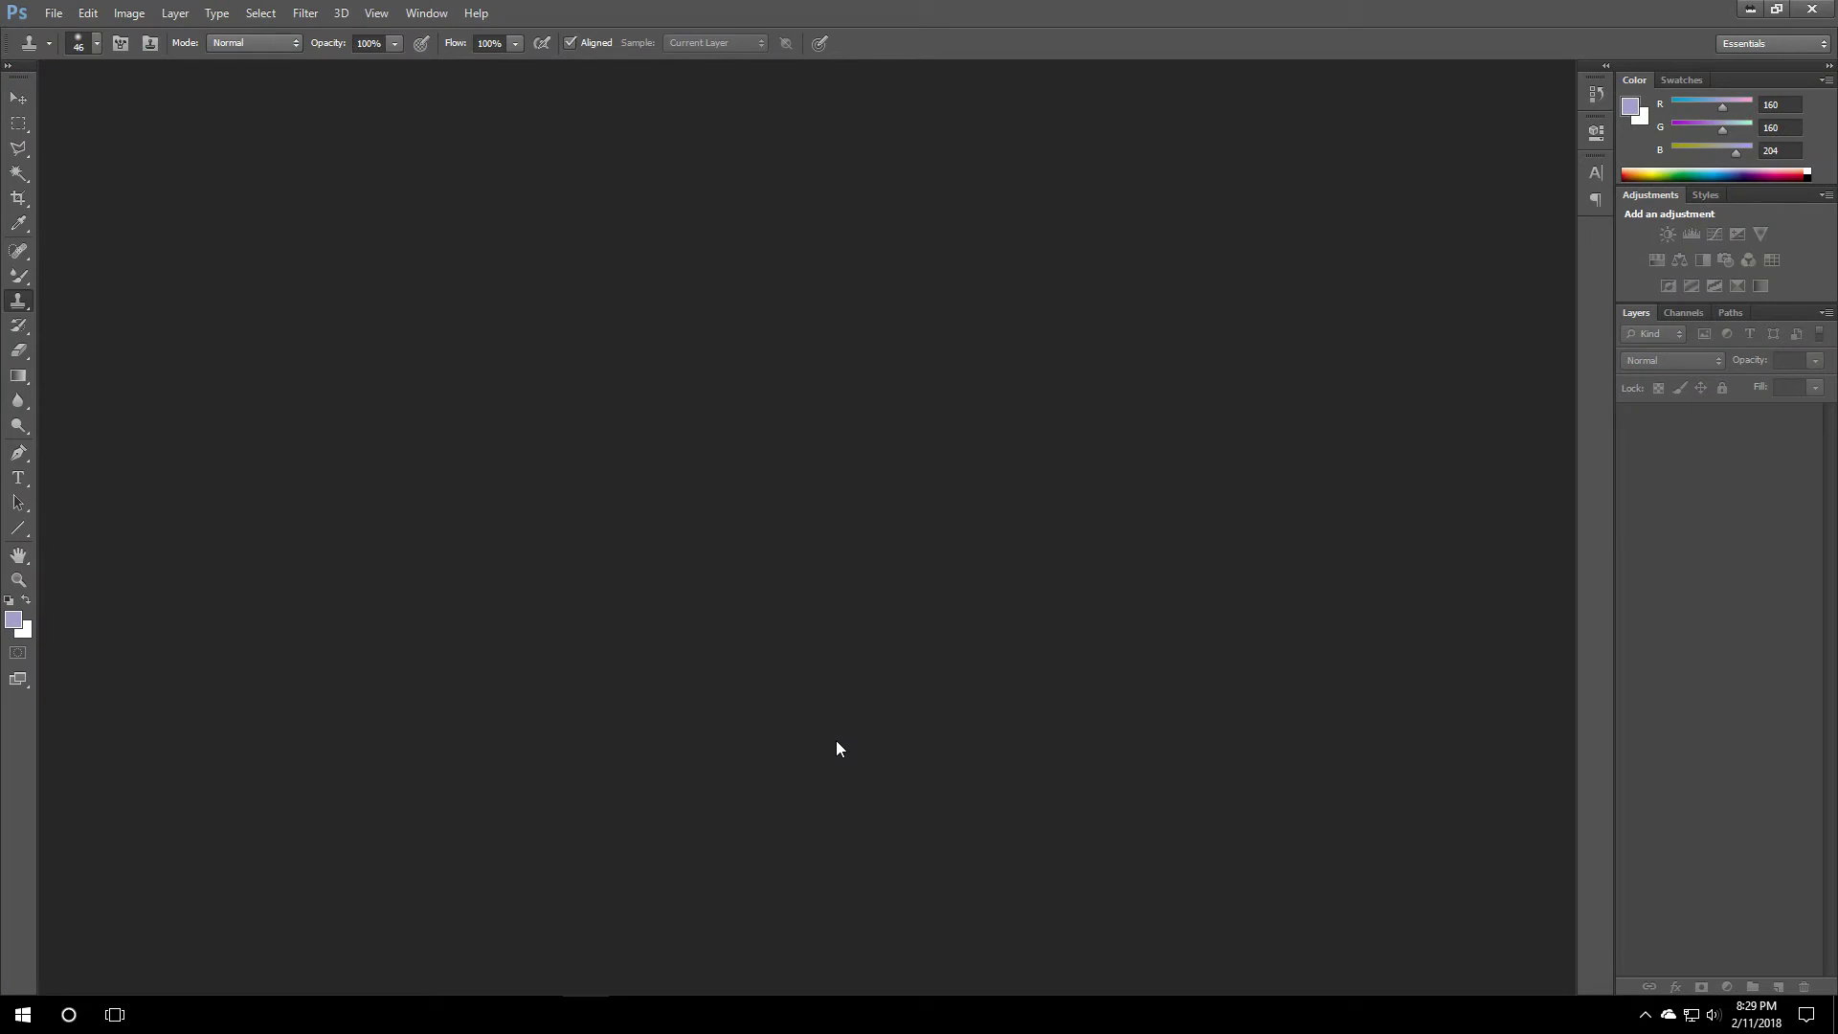
- Switch to Photoshop and create a new document 1280 pixels wide and 720 pixels high
{"action": "left_click", "coordinate": [53, 13]}
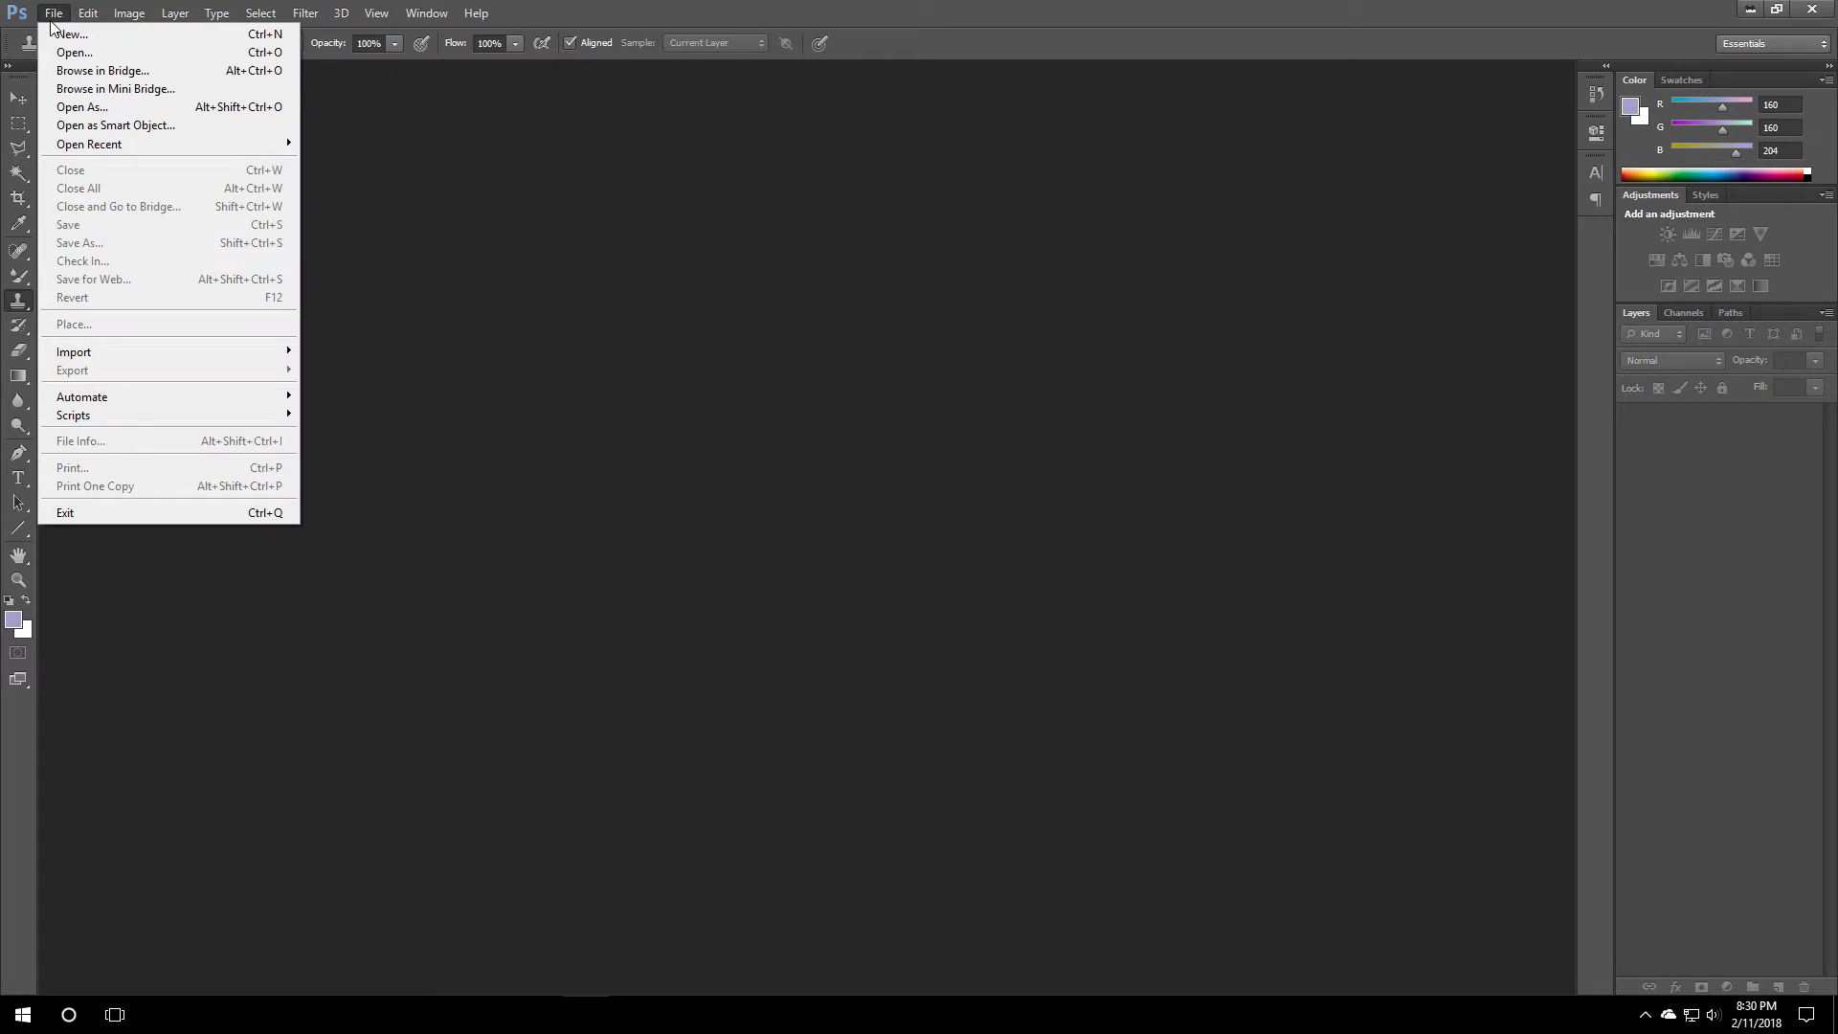
{"action": "left_click", "coordinate": [67, 34]}
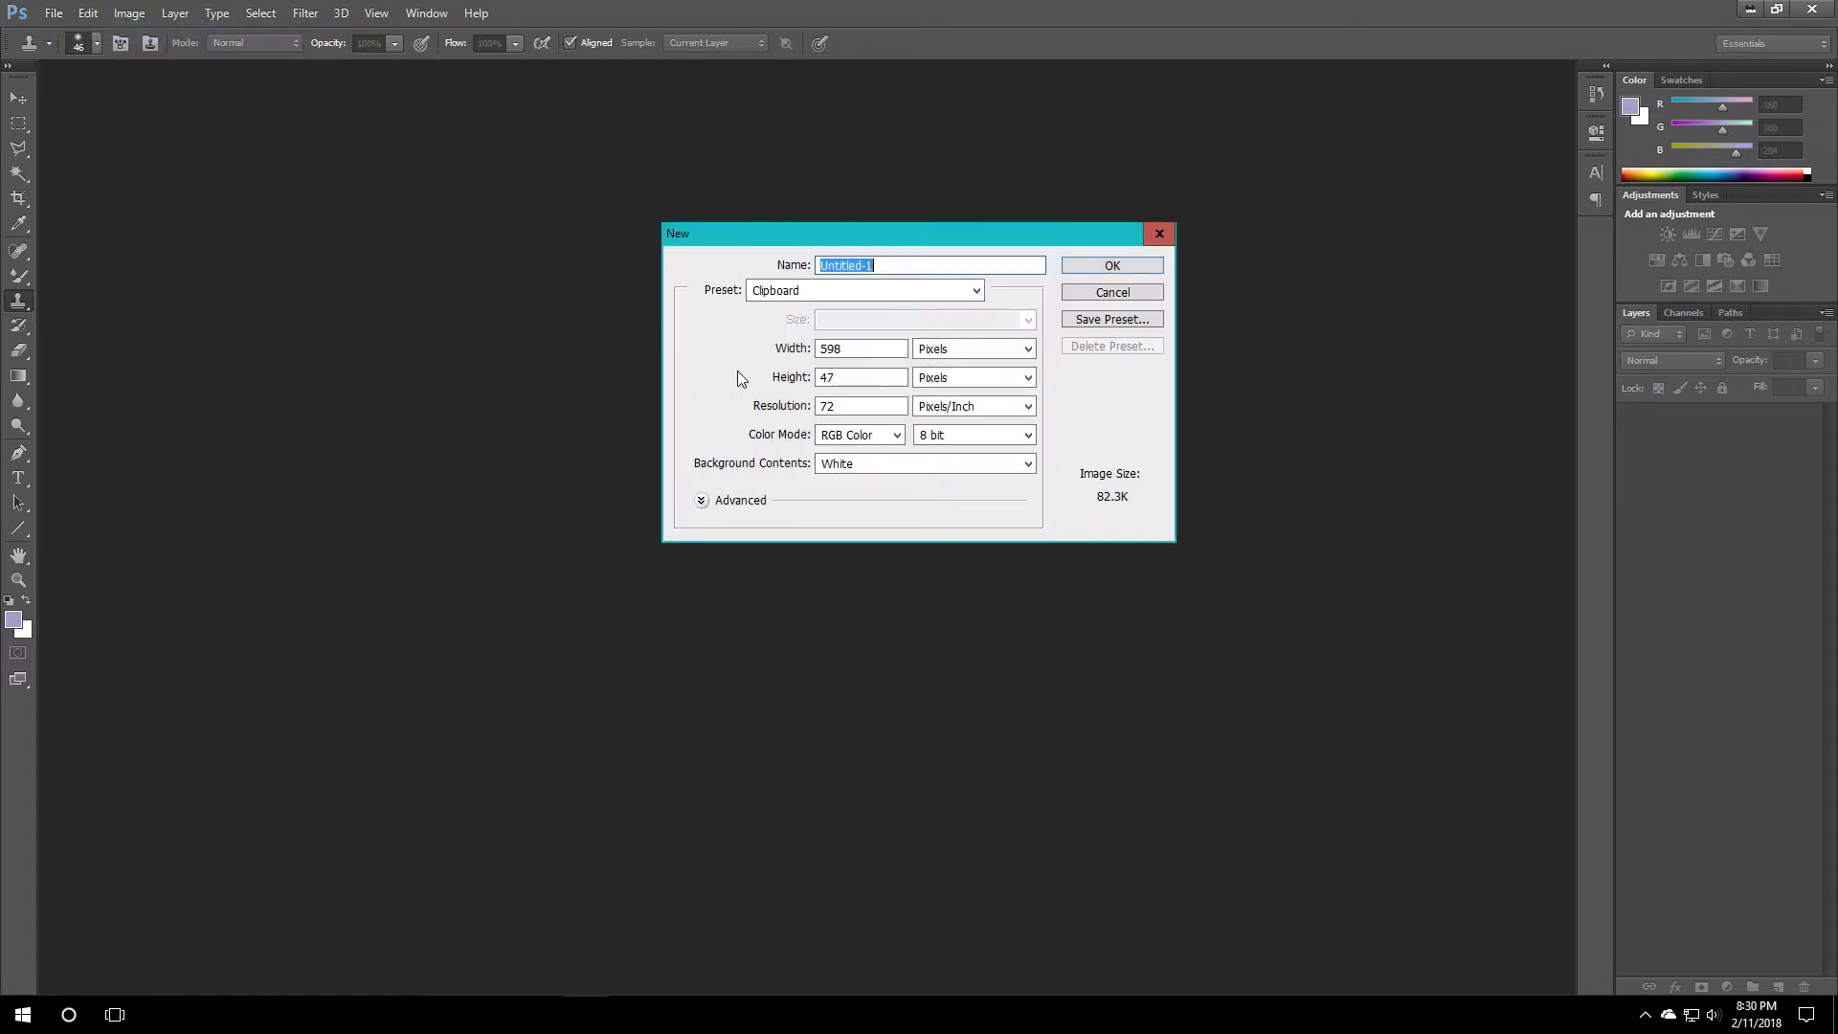
{"action": "left_click_drag", "start_coordinate": [885, 349], "coordinate": [777, 354]}
{"action": "type", "text": "1280"}
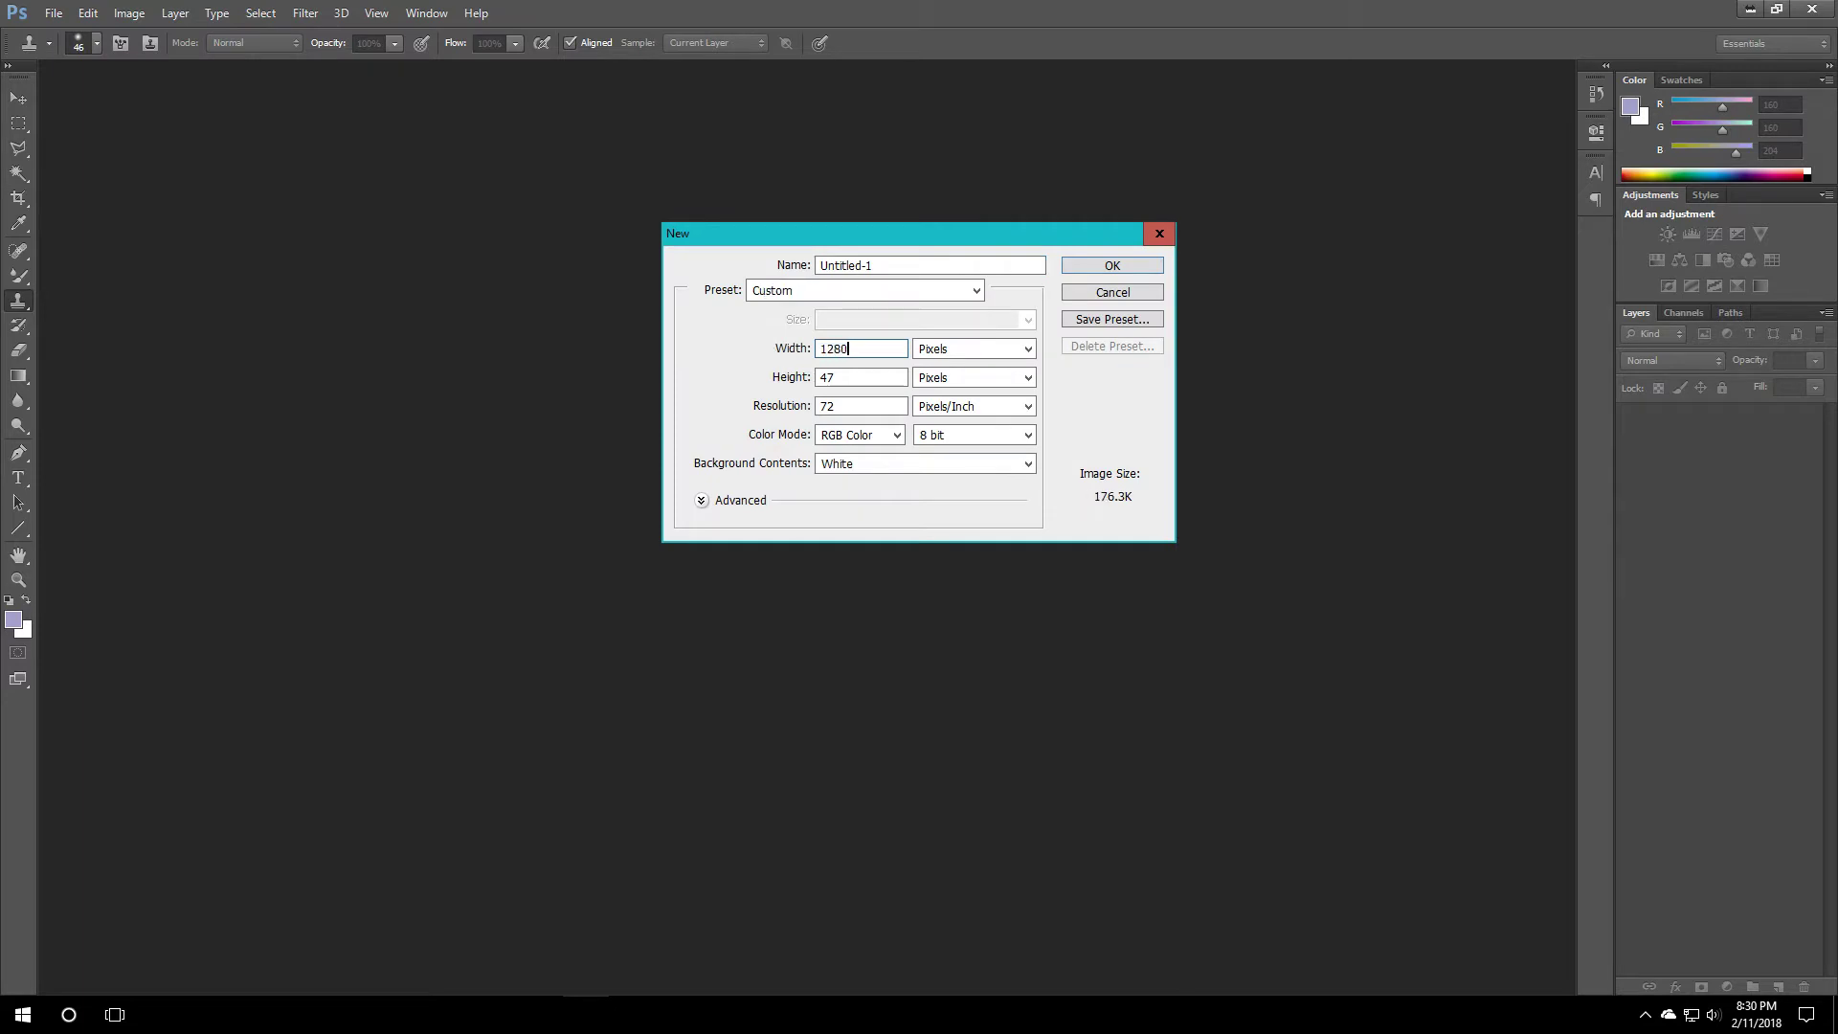
{"action": "left_click_drag", "start_coordinate": [896, 378], "coordinate": [760, 383]}
{"action": "type", "text": "720"}
{"action": "left_click", "coordinate": [1088, 266]}
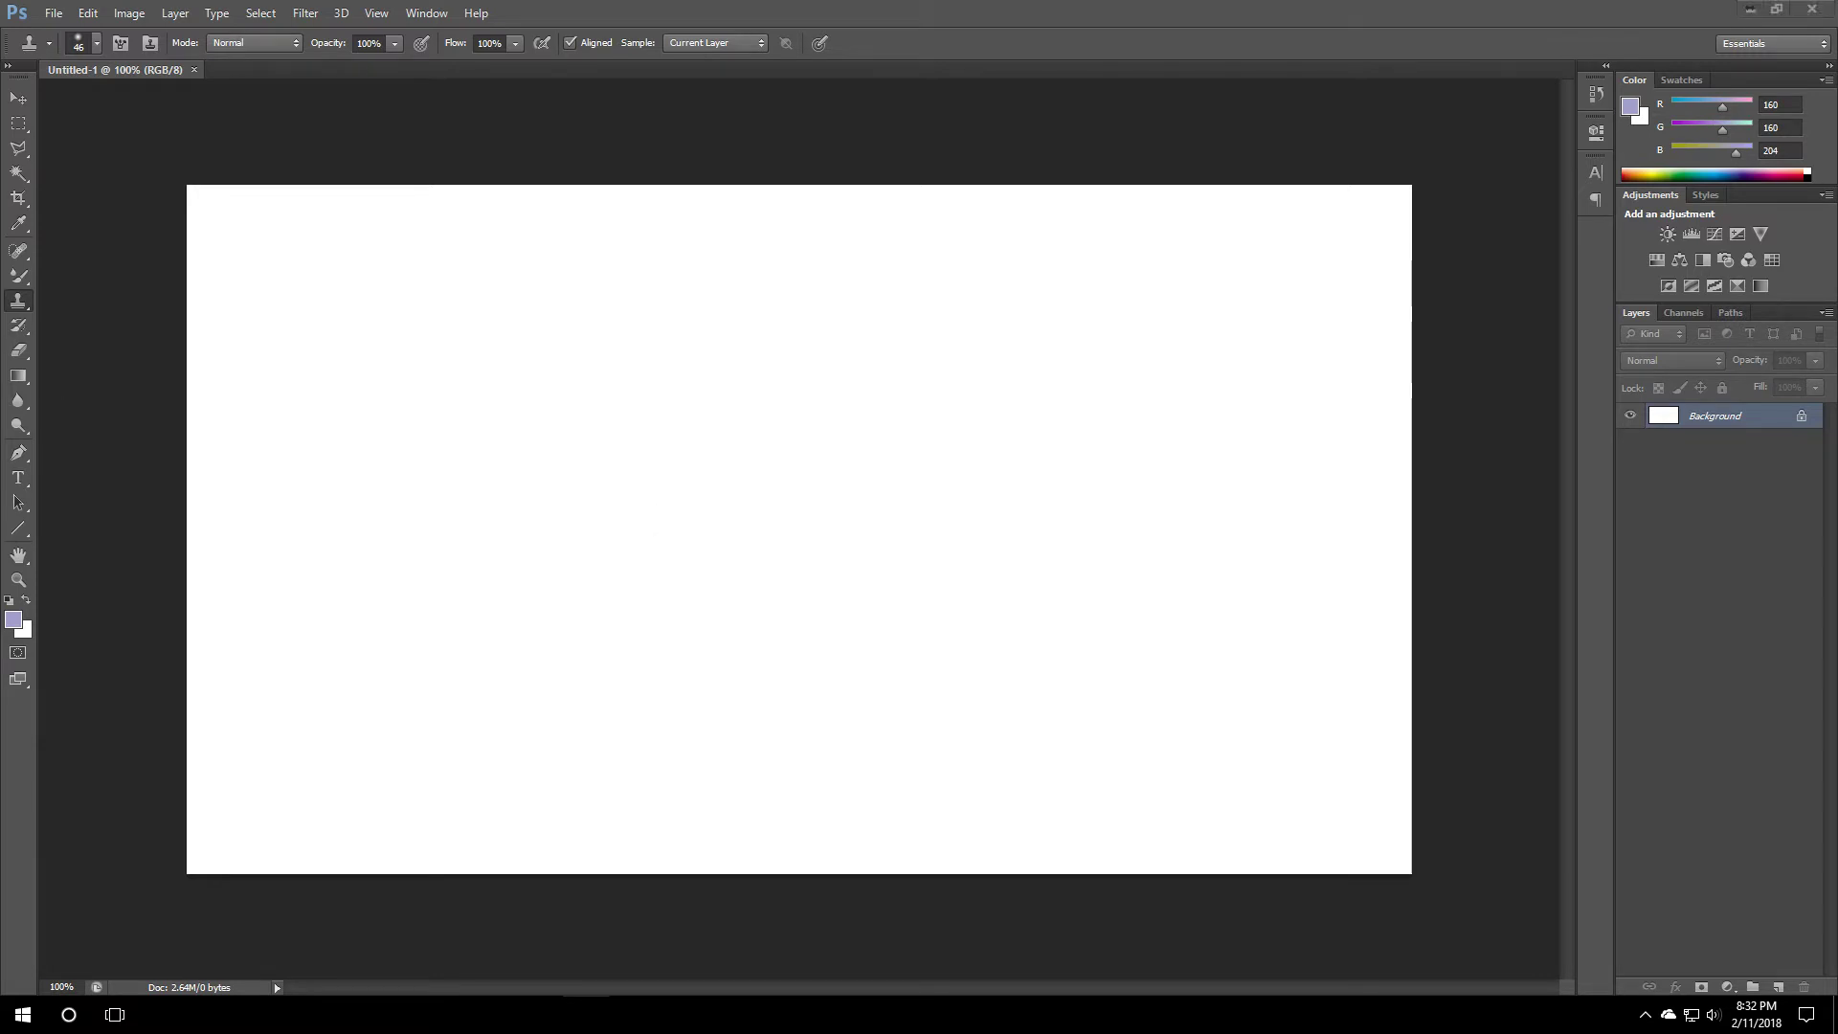
- Place the cvet-ugol-obem-linii image in the document and scale it to cover the whole canvas
{"action": "left_click_drag", "start_coordinate": [604, 489], "coordinate": [615, 475]}
{"action": "left_click_drag", "start_coordinate": [514, 347], "coordinate": [421, 369]}
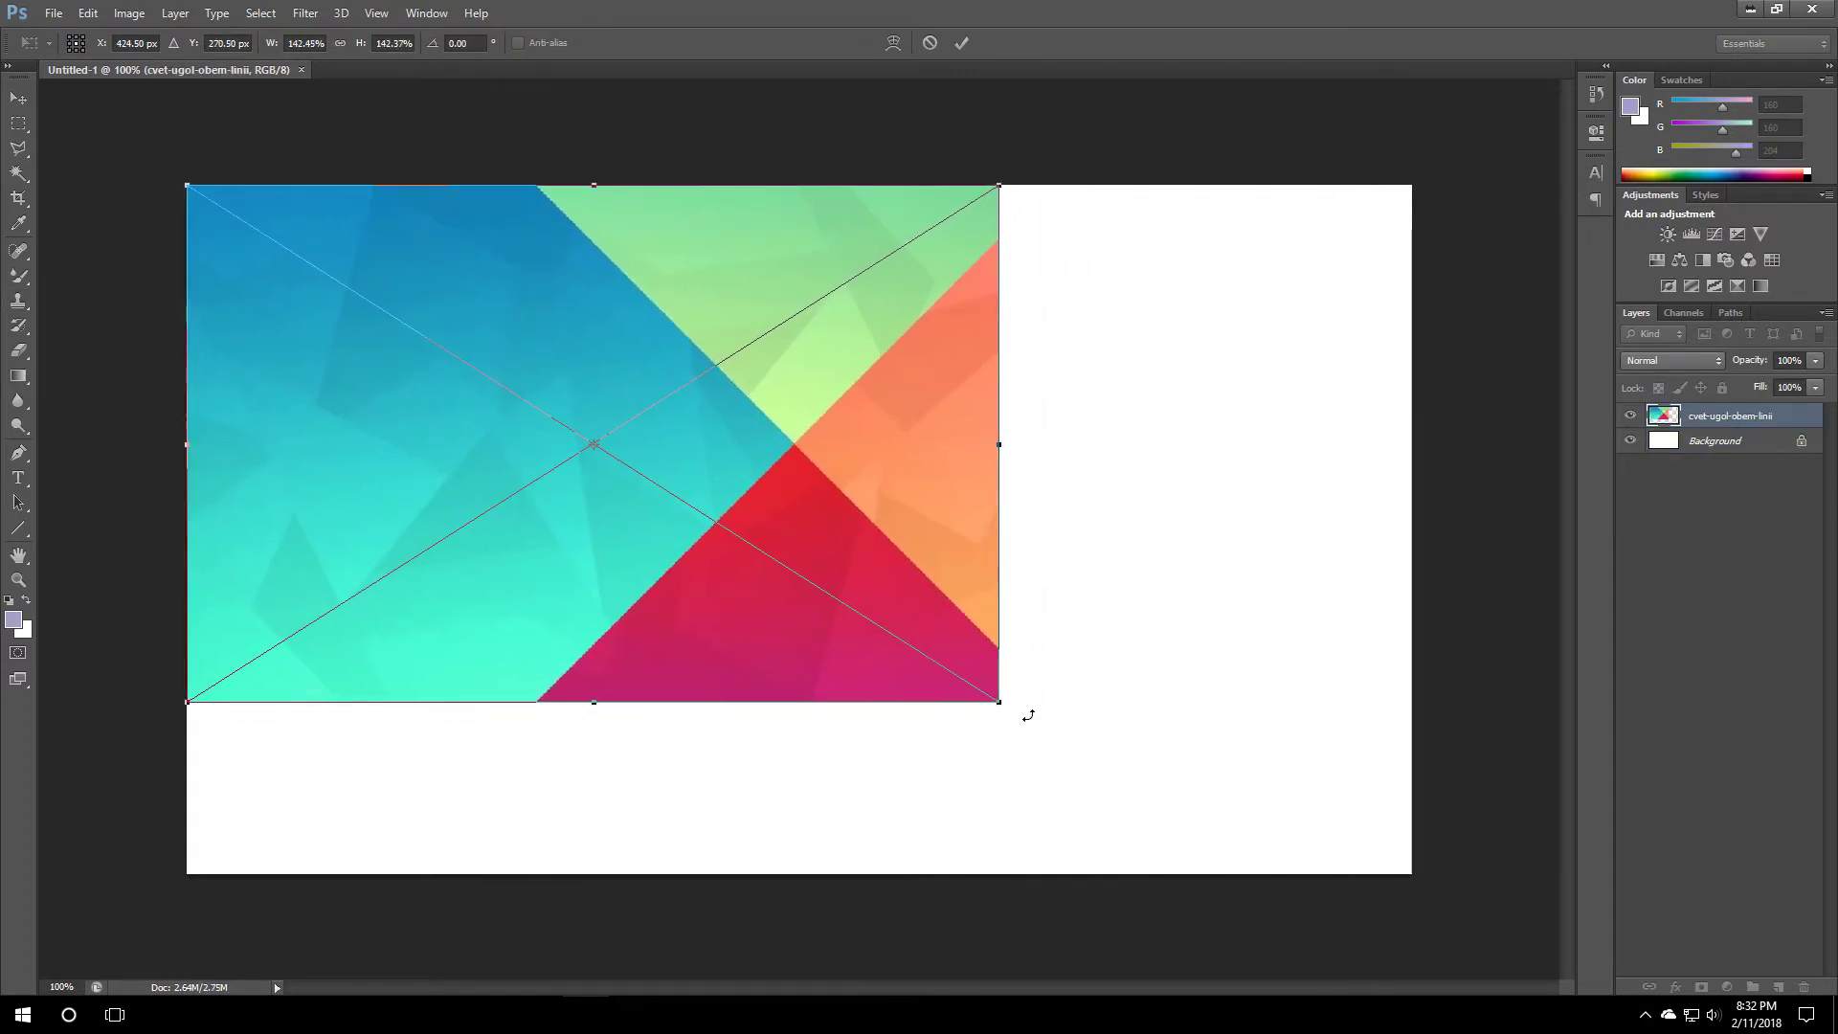
{"action": "left_click_drag", "start_coordinate": [1021, 710], "coordinate": [1367, 807]}
{"action": "left_click_drag", "start_coordinate": [1305, 541], "coordinate": [1408, 551]}
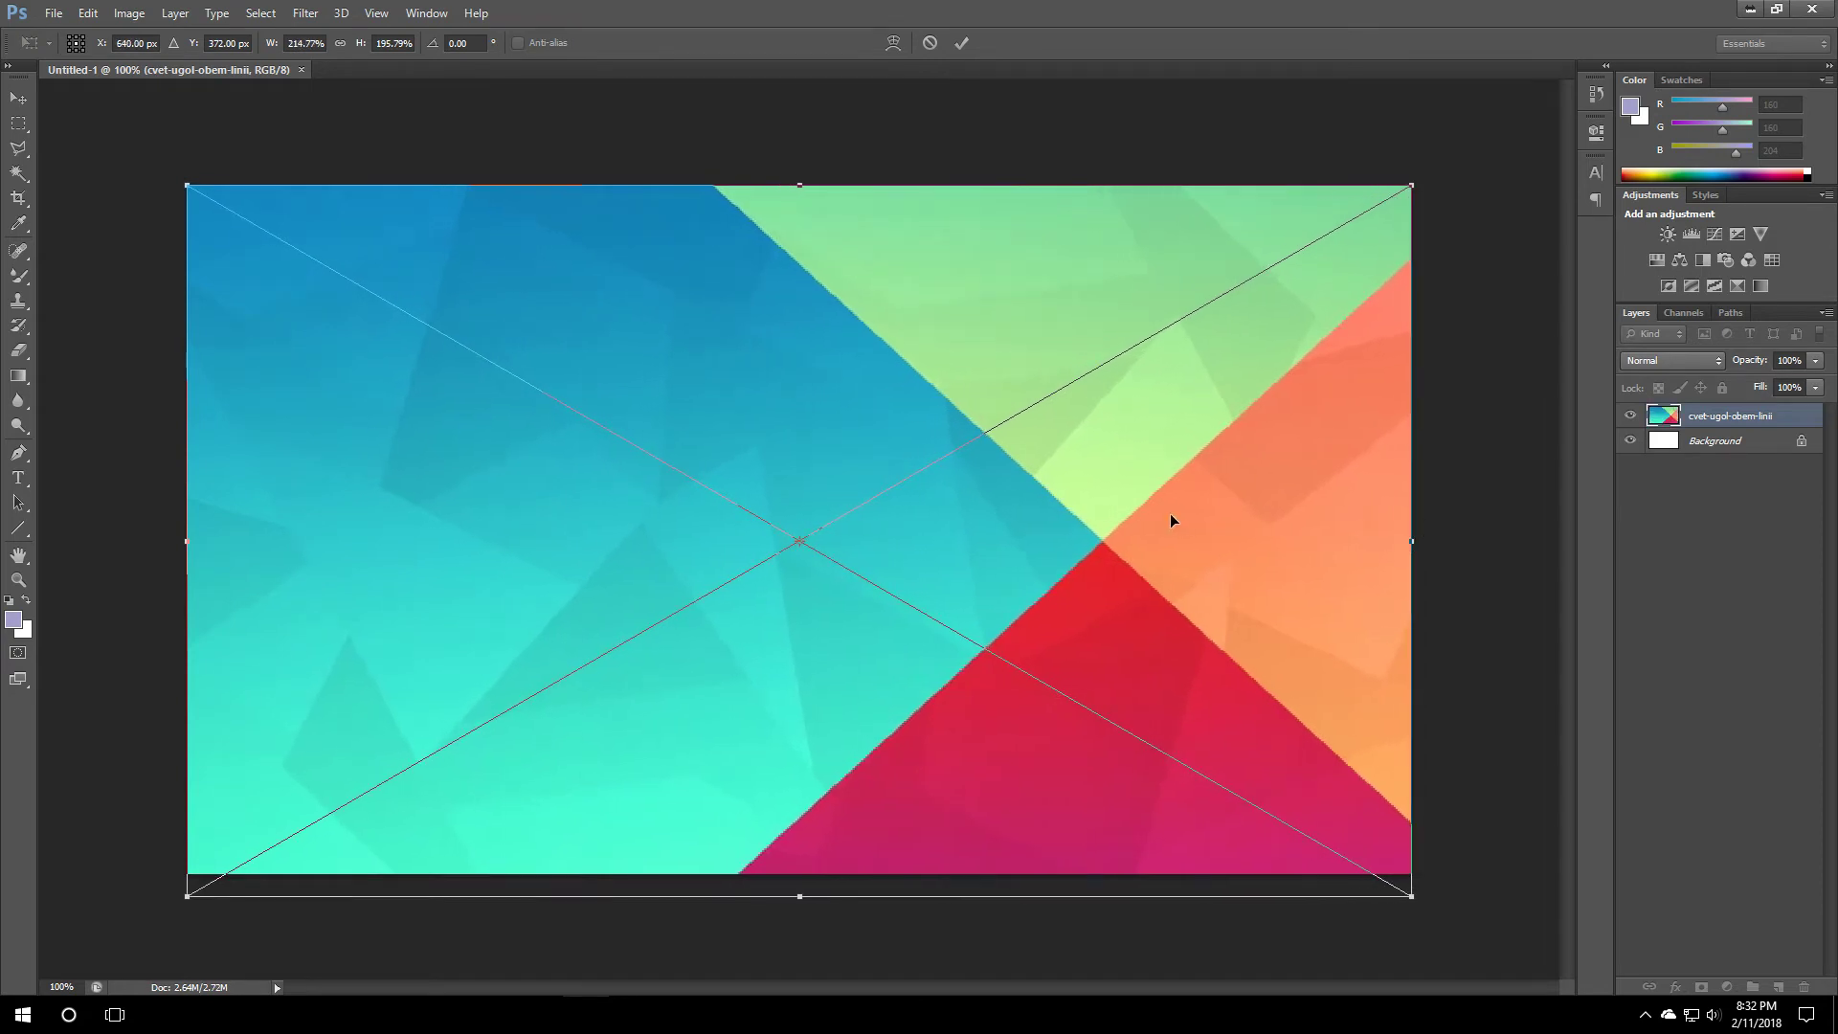
{"action": "key", "text": "Return"}
{"action": "key", "text": "s"}
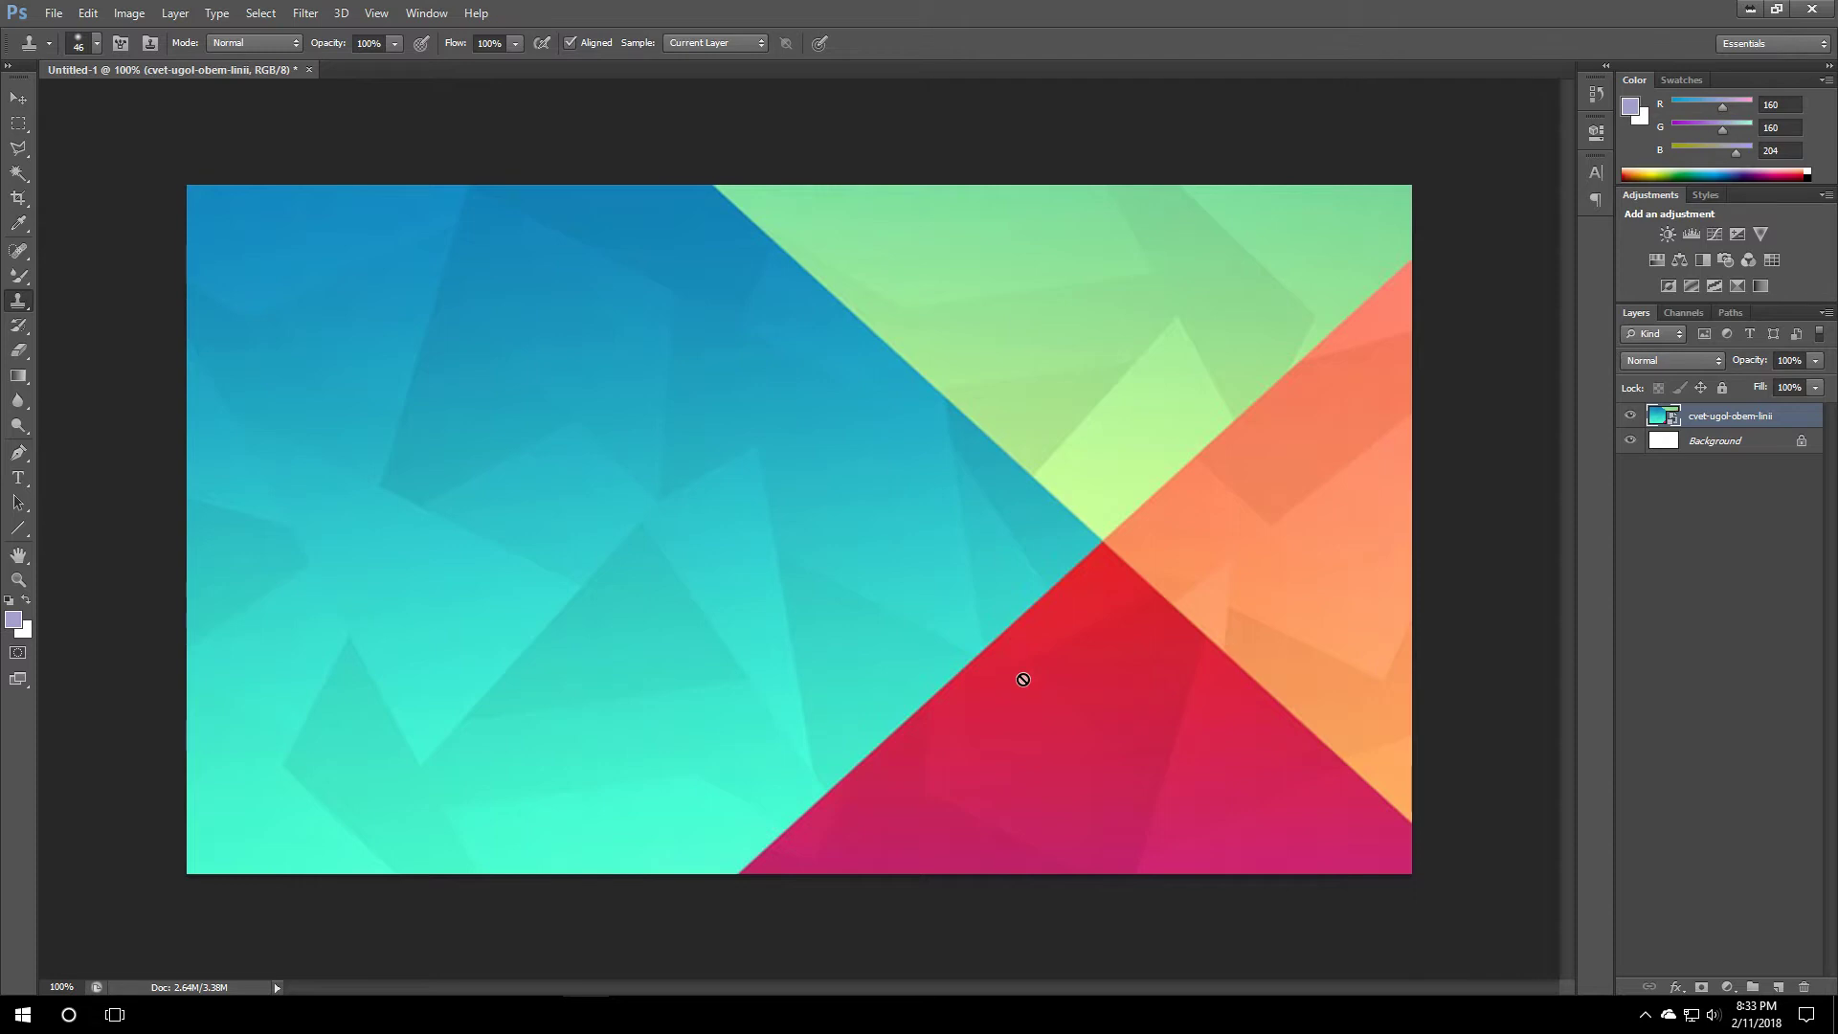
- Place the abstract-hd-wallpaper-385 image above the first background and enlarge it until it covers the whole canvas
{"action": "left_click_drag", "start_coordinate": [2, 335], "coordinate": [572, 408]}
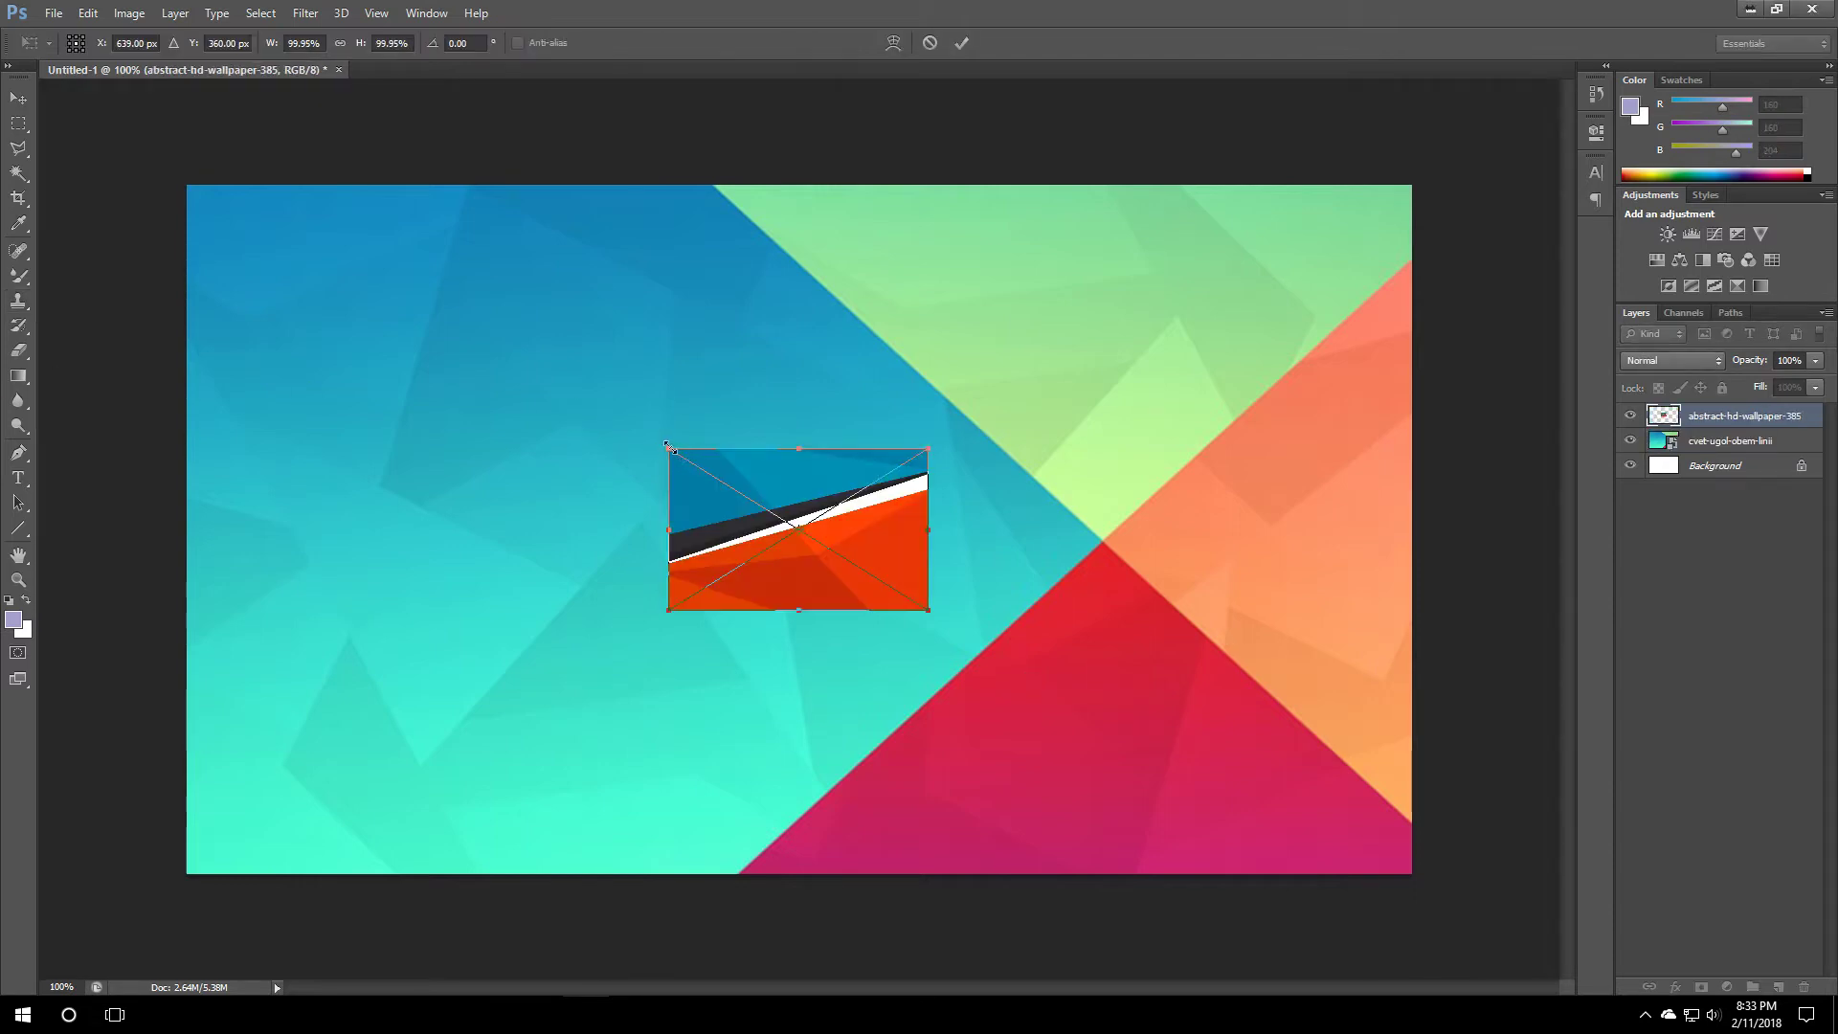
{"action": "left_click_drag", "start_coordinate": [667, 446], "coordinate": [341, 234]}
{"action": "left_click_drag", "start_coordinate": [479, 383], "coordinate": [325, 334]}
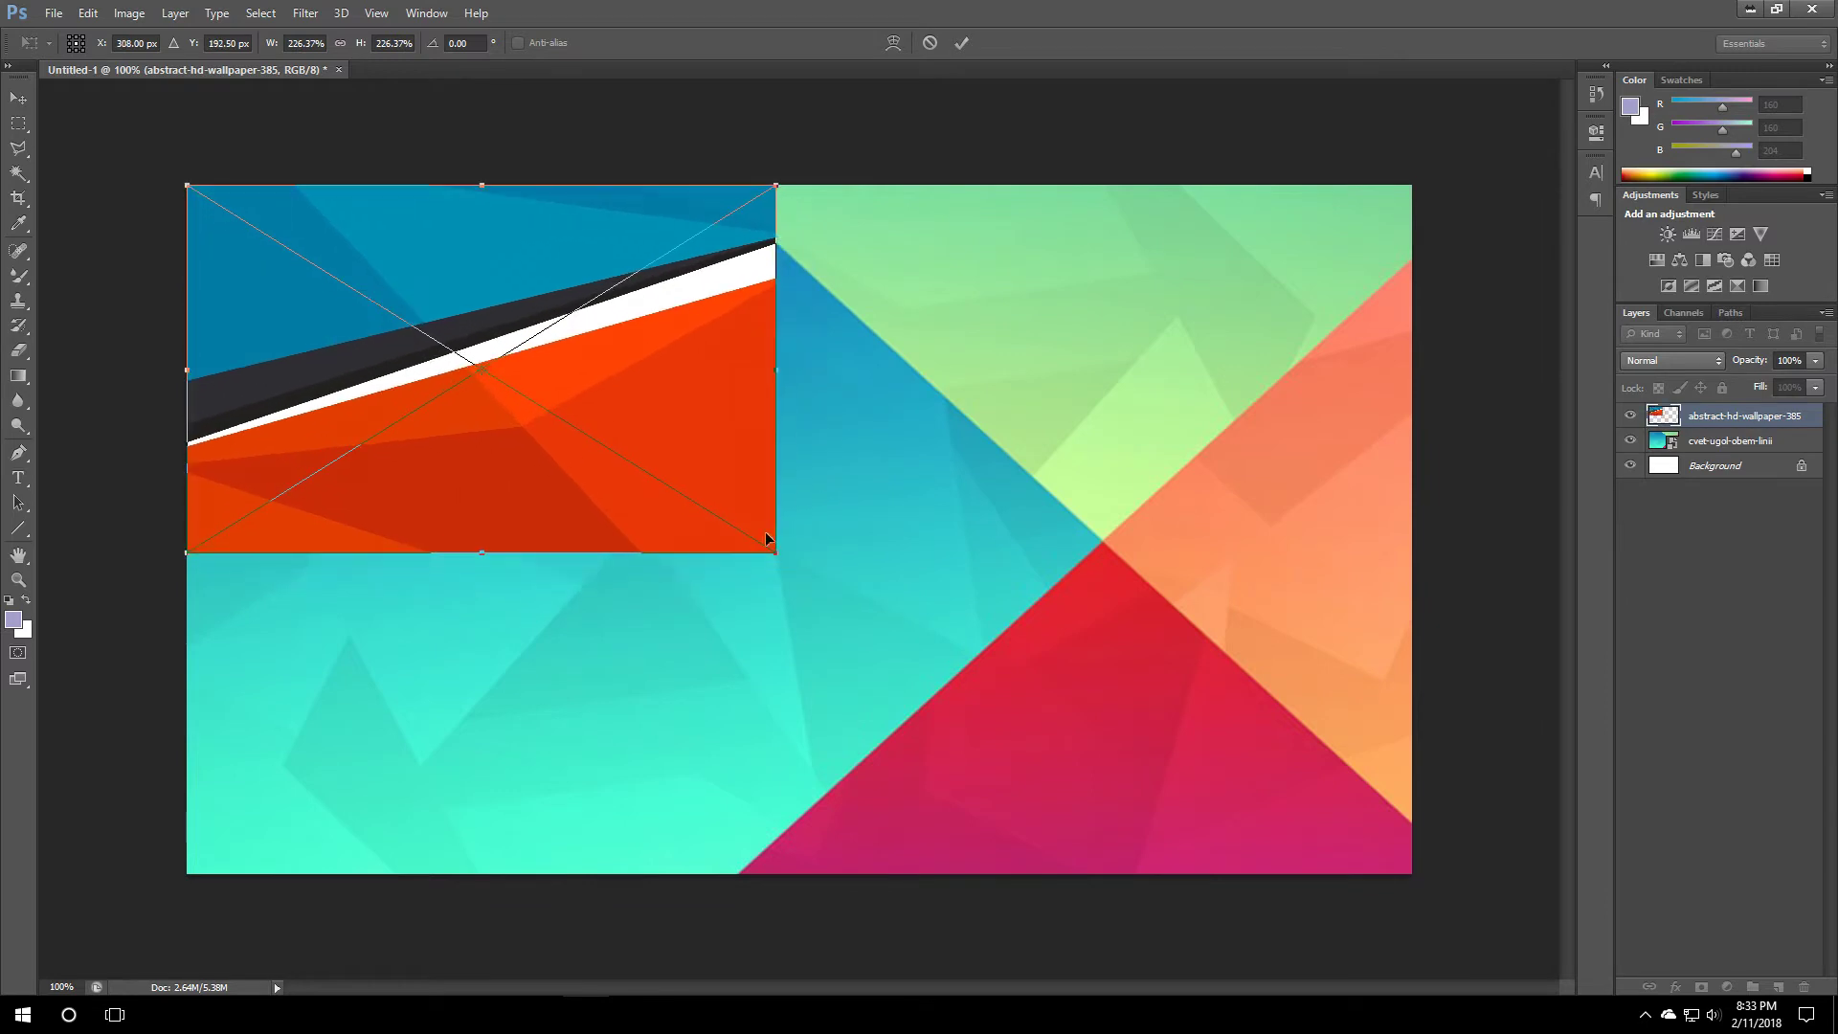
{"action": "mouse_move", "coordinate": [767, 538]}
{"action": "left_mouse_down"}
{"action": "mouse_move", "coordinate": [1379, 802]}
{"action": "mouse_move", "coordinate": [1577, 945]}
{"action": "left_mouse_up"}
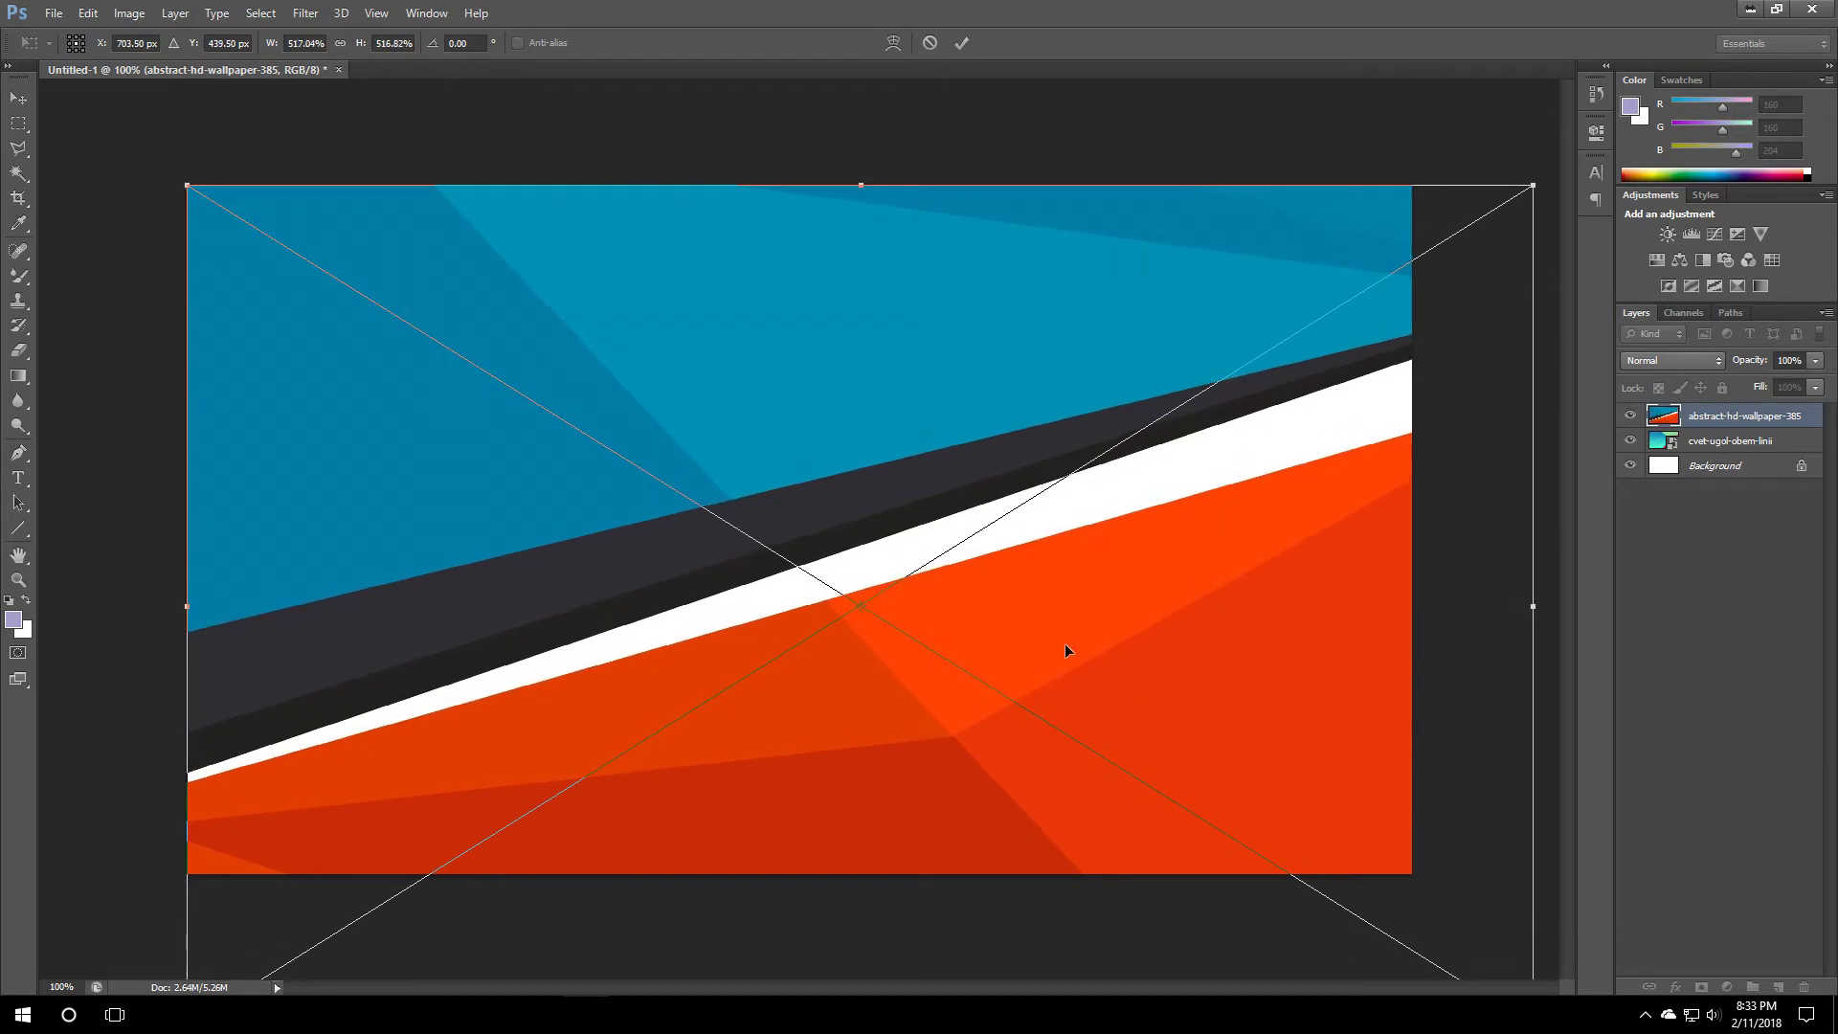
{"action": "key", "text": "Return"}
{"action": "key", "text": "s"}
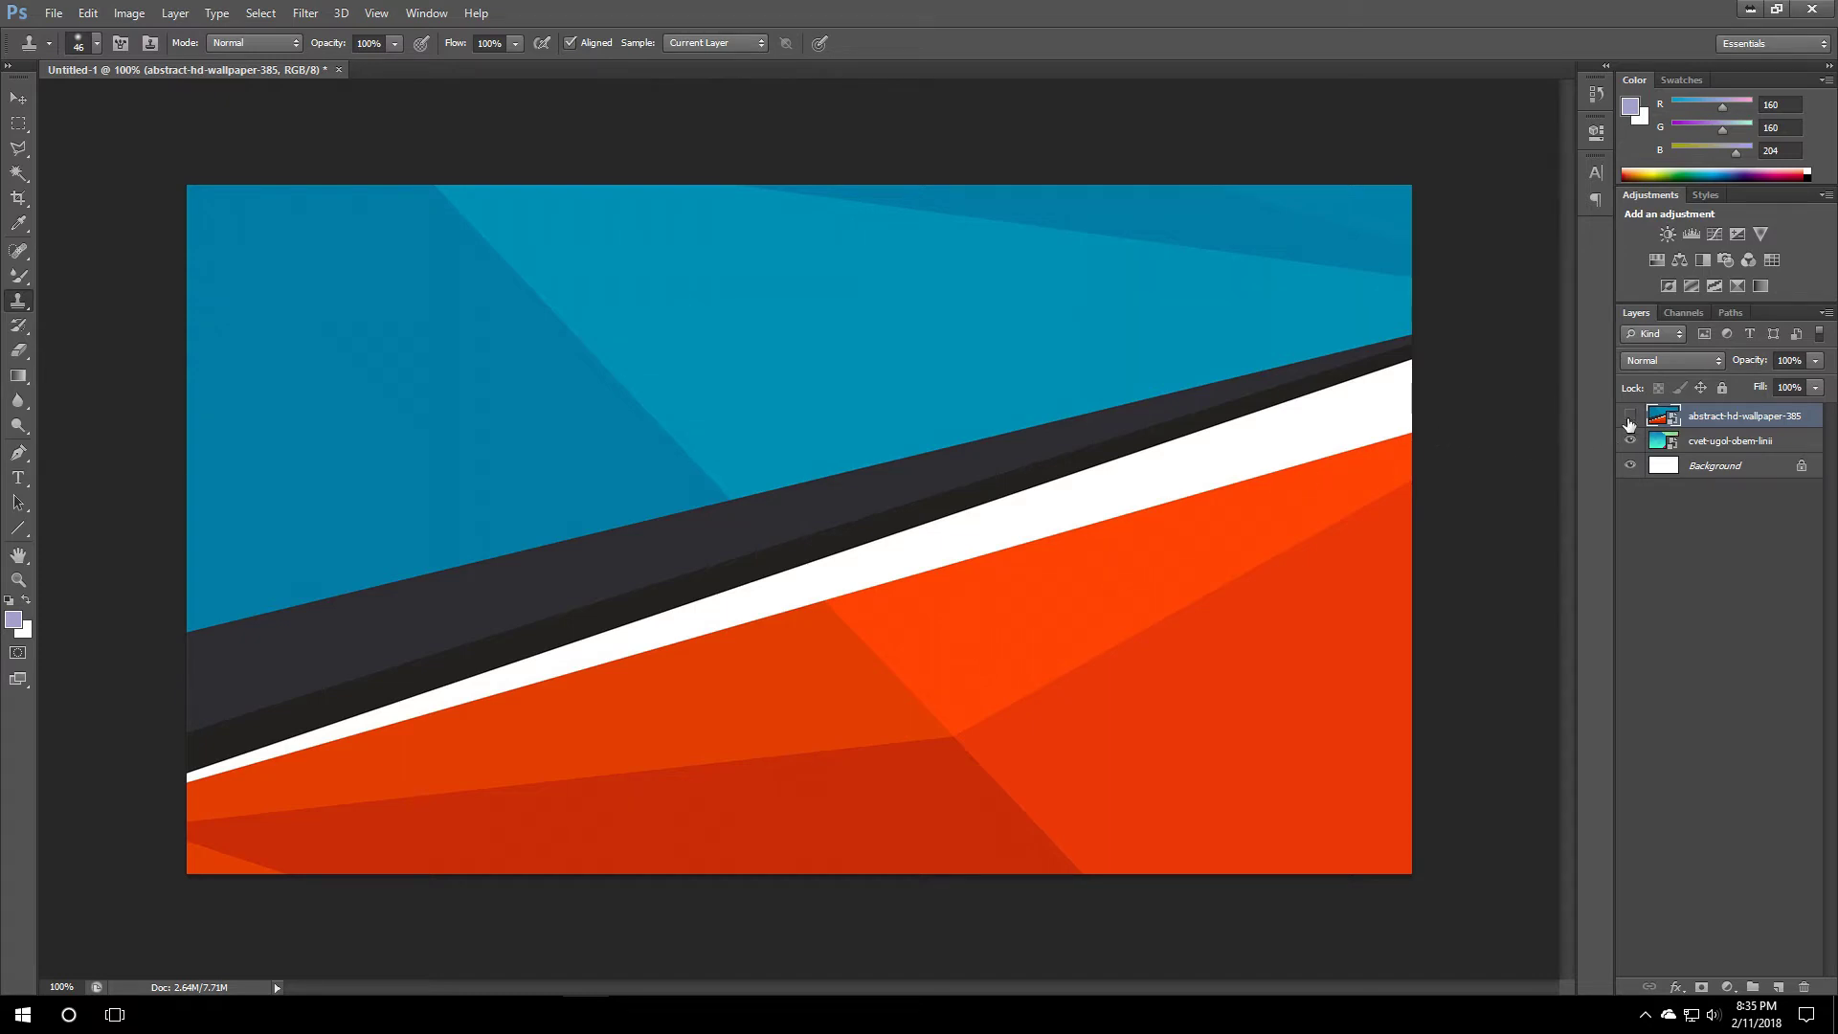
{"action": "left_click", "coordinate": [1630, 418]}
{"action": "left_click", "coordinate": [1629, 418]}
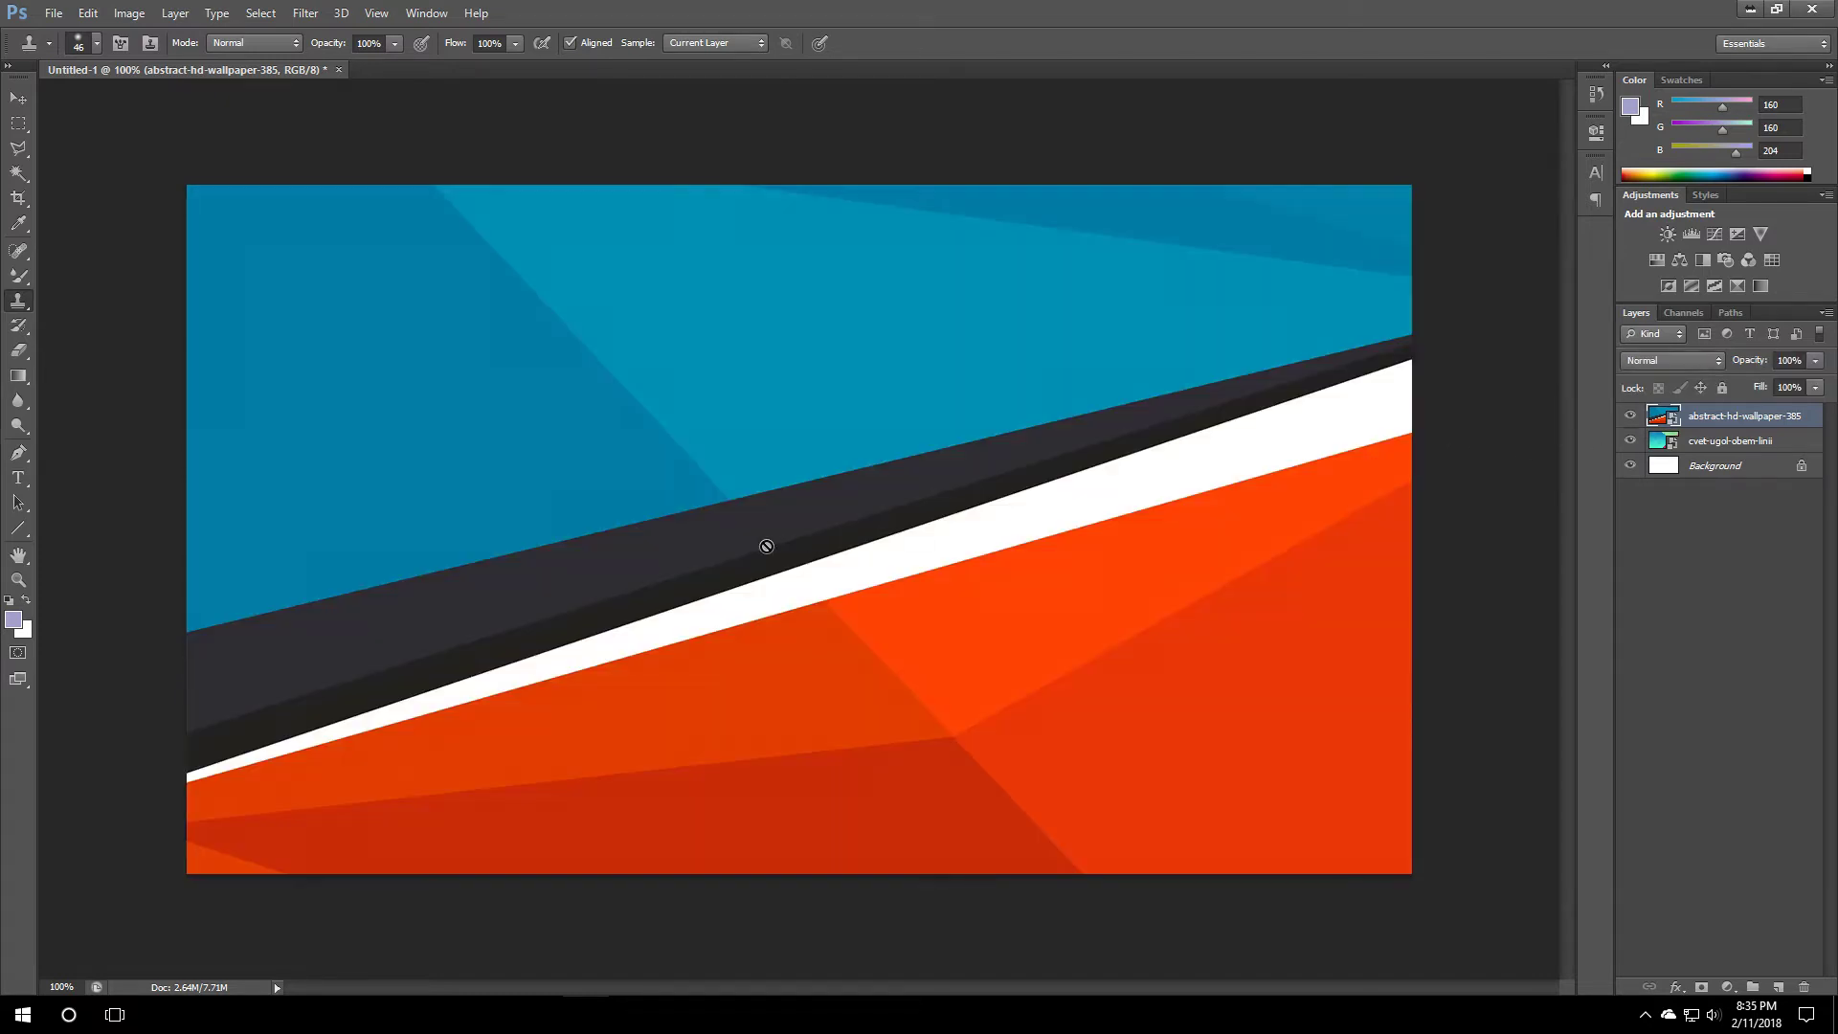
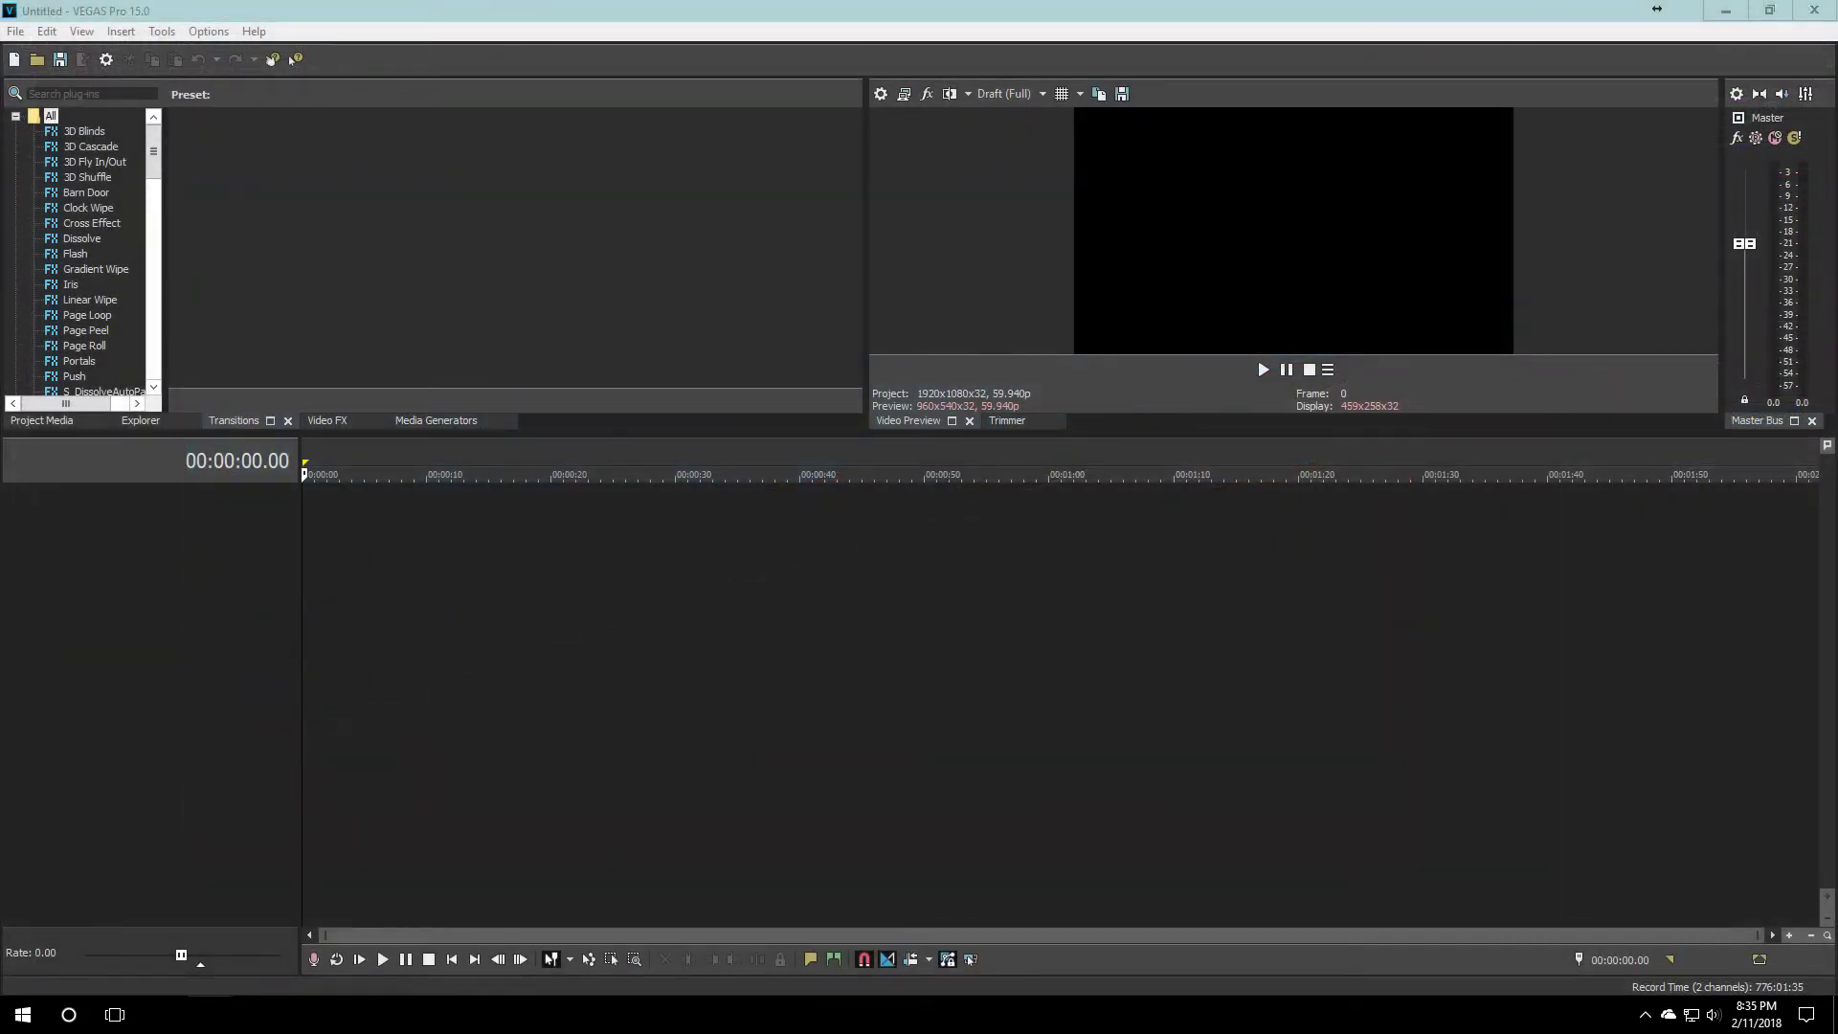
- Switch to VEGAS Pro, add the example 1 image at the start of the timeline, and extend it to 20 seconds
{"action": "left_click_drag", "start_coordinate": [252, 479], "coordinate": [1050, 575]}
{"action": "left_click", "coordinate": [563, 616]}
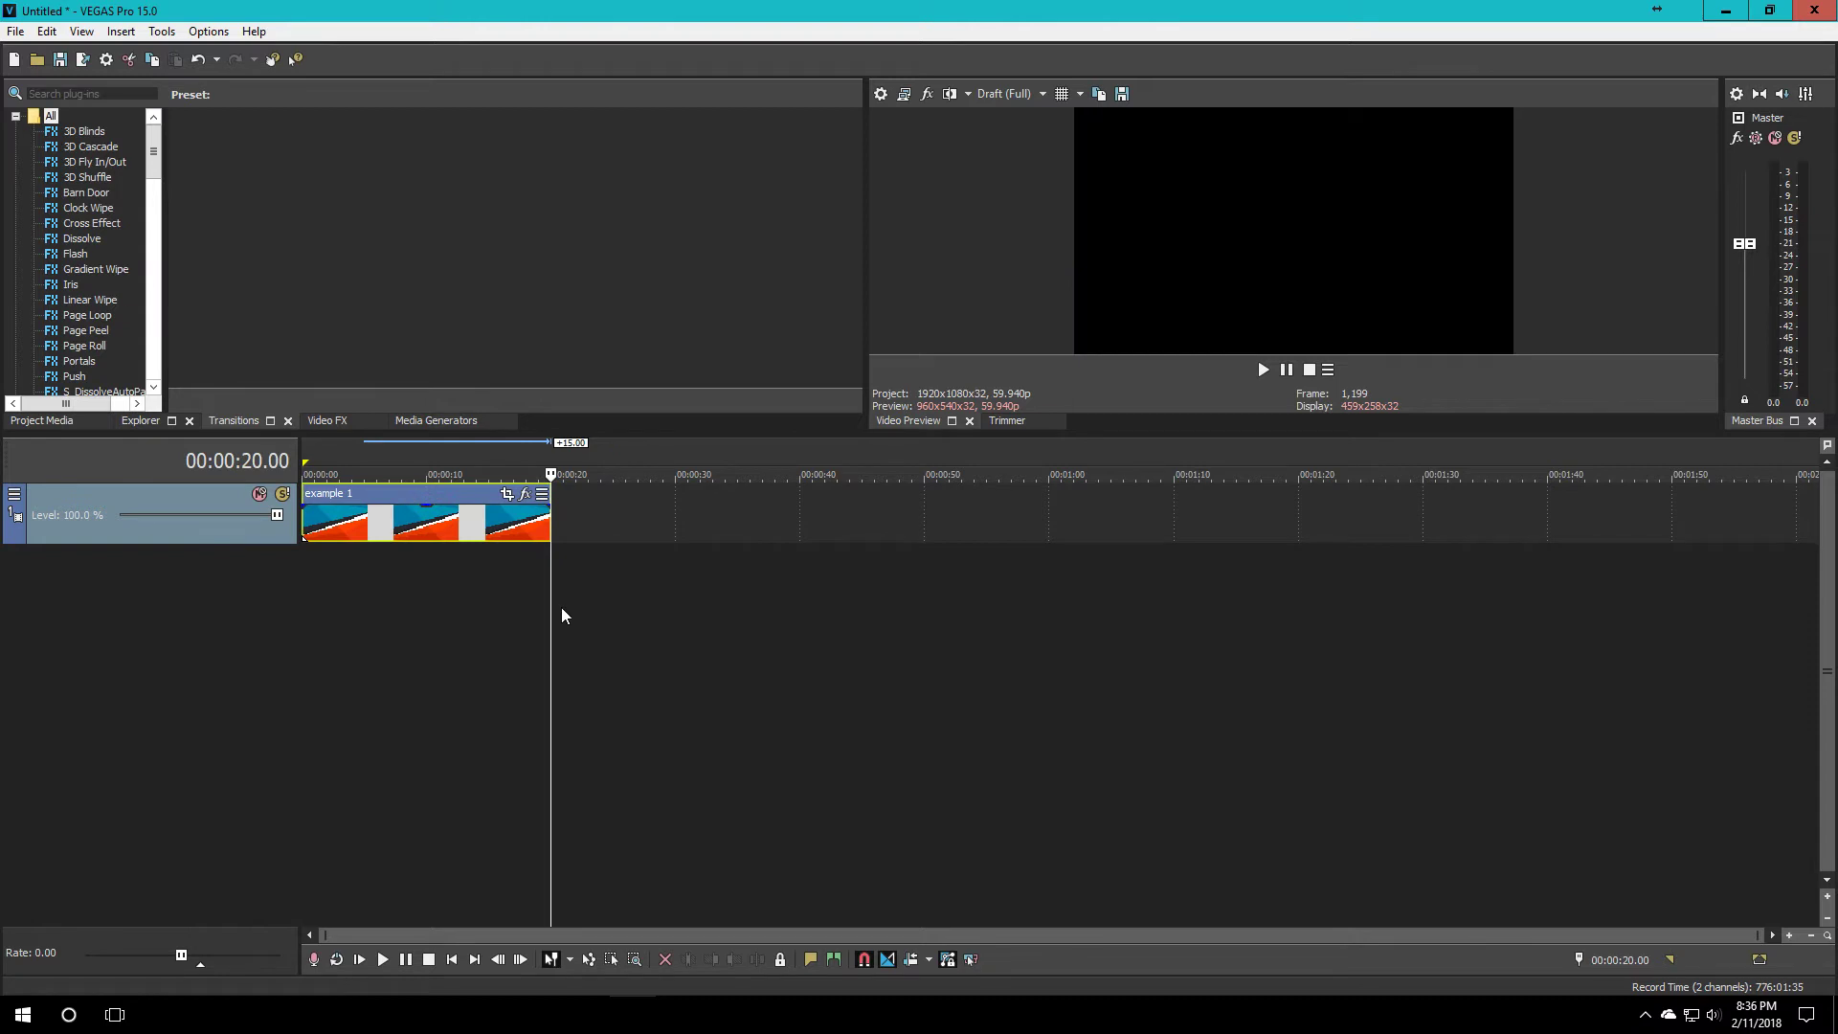
{"action": "left_click", "coordinate": [406, 527]}
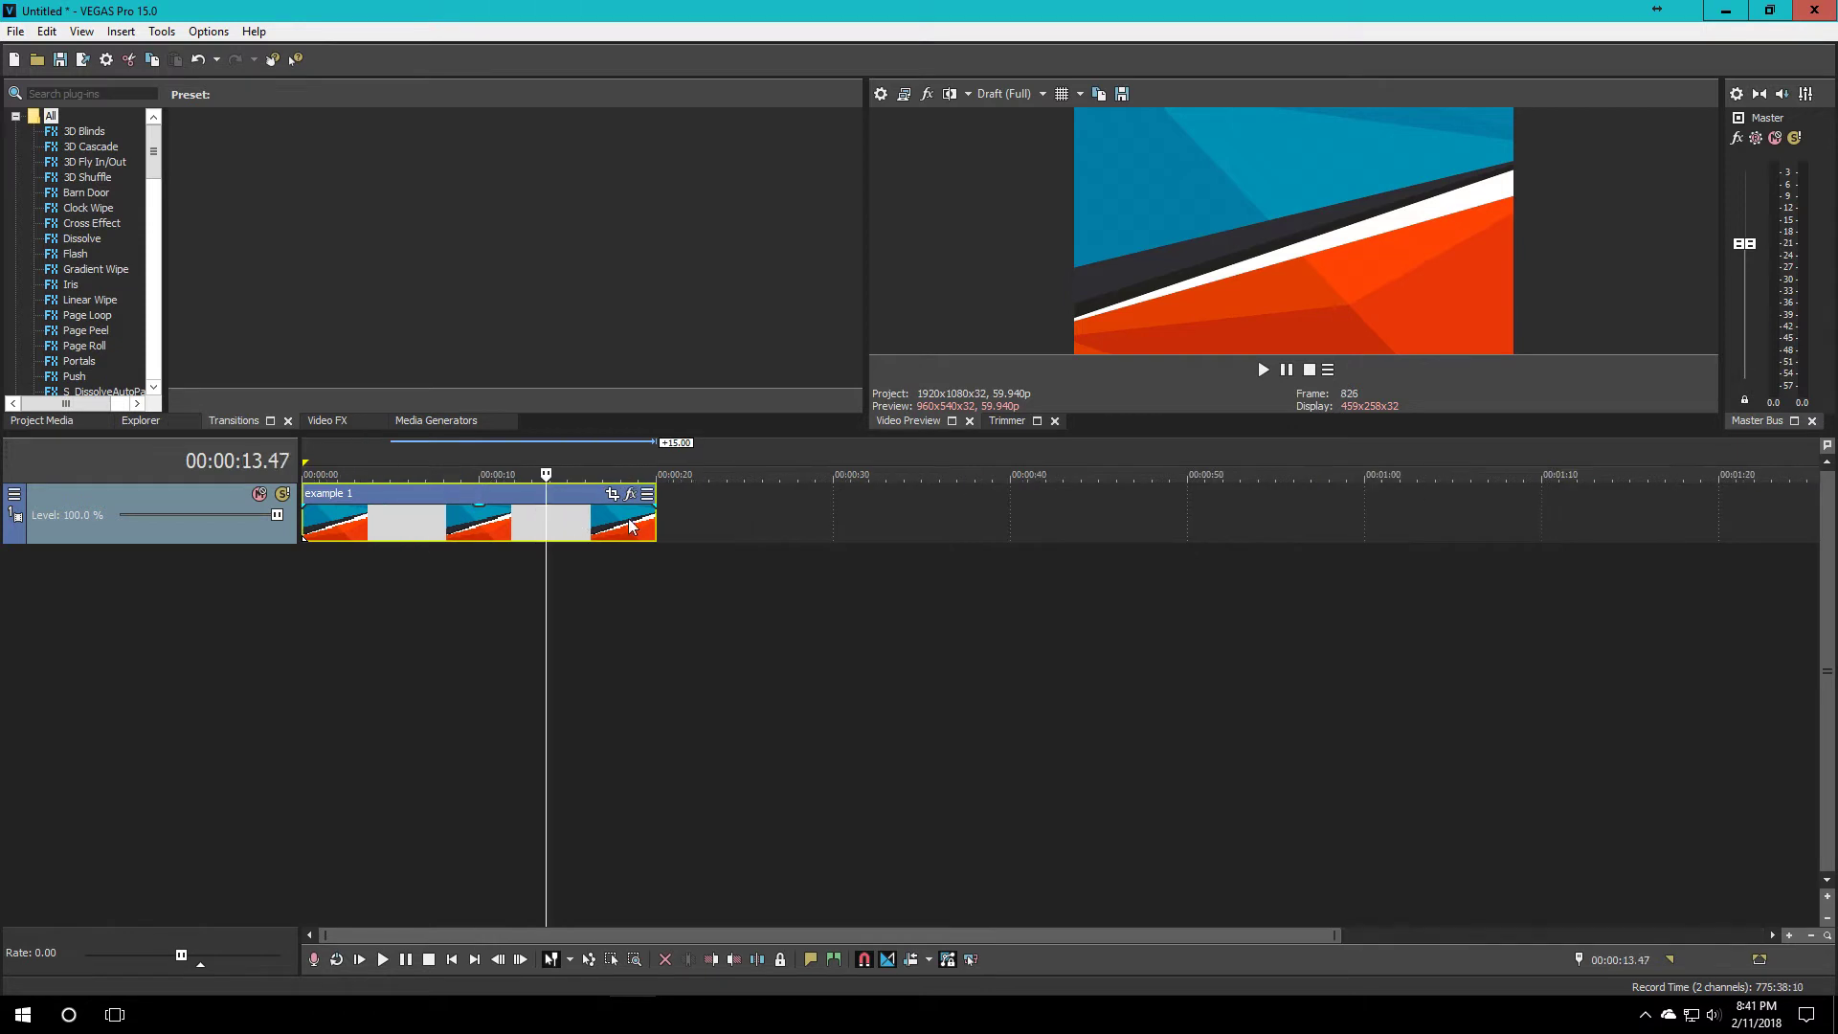
{"action": "left_click", "coordinate": [652, 519]}
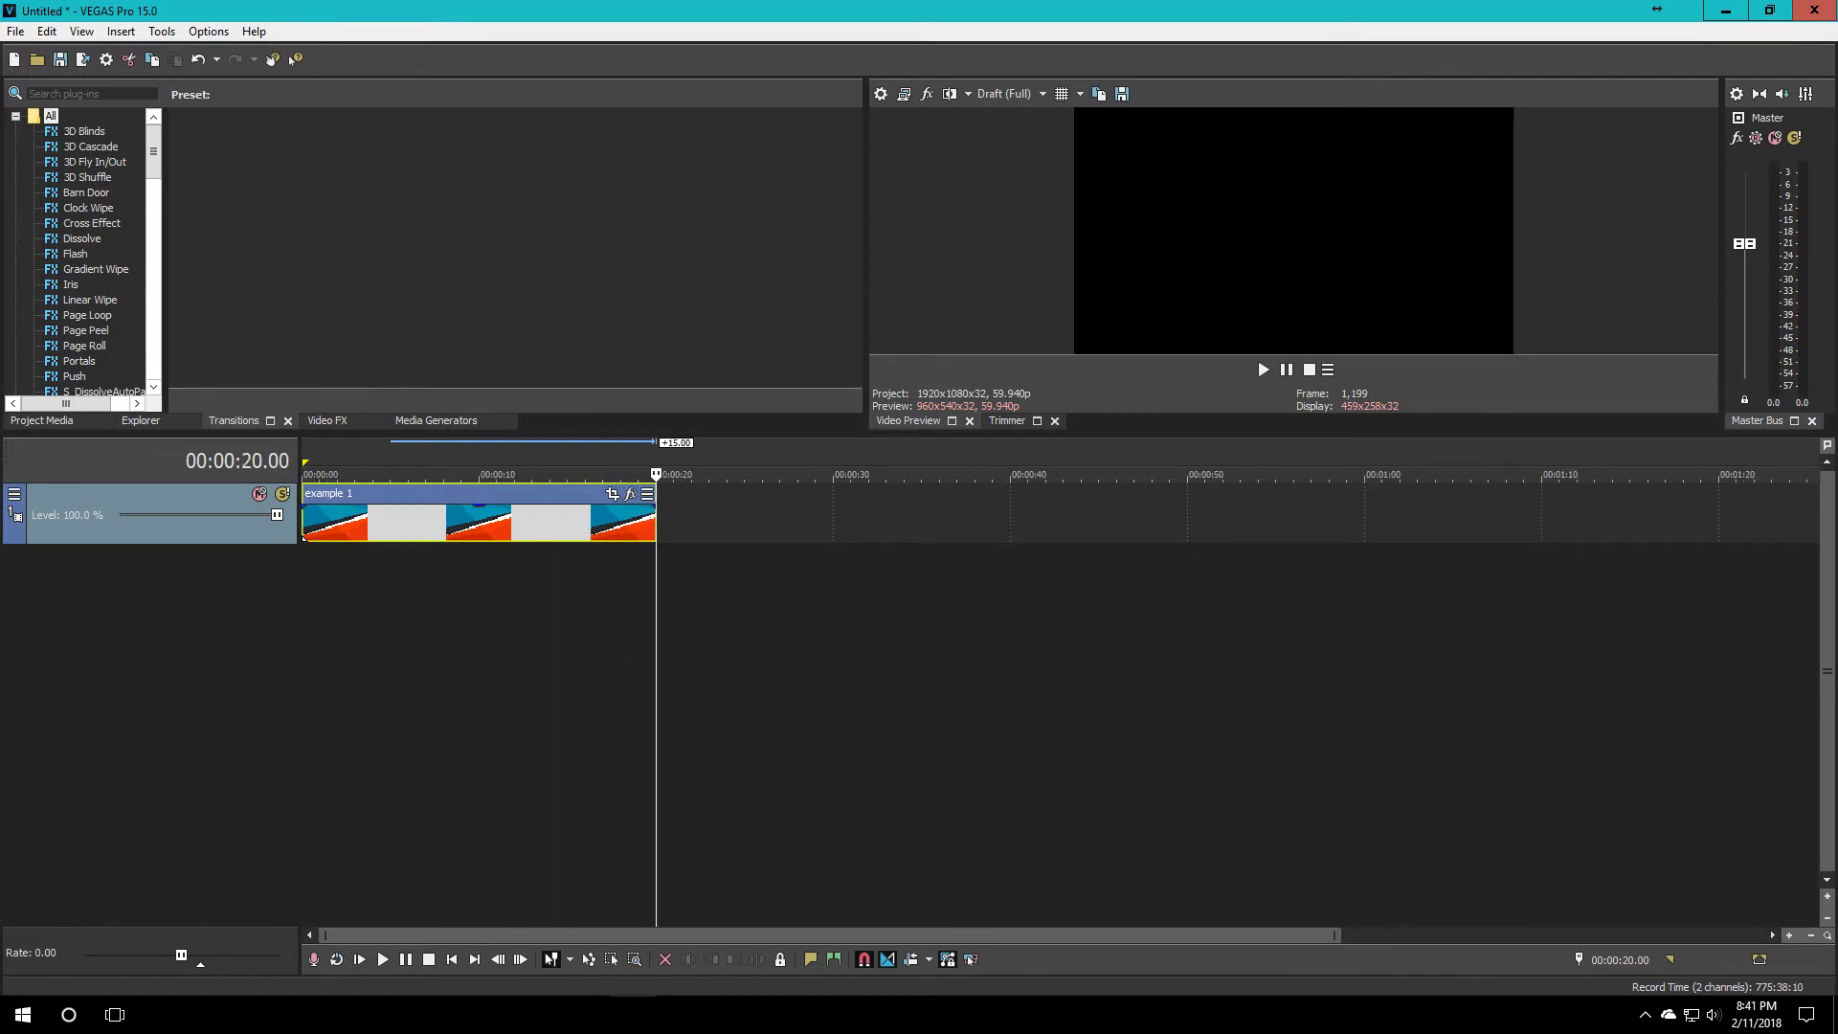
- Add the Snowflakes Falling on Green Screen Motion Background clip after the image and set its video event to Disable resample
{"action": "left_click_drag", "start_coordinate": [459, 531], "coordinate": [737, 550]}
{"action": "left_click", "coordinate": [842, 537]}
{"action": "scroll", "coordinate": [735, 572], "scroll_direction": "down", "scroll_amount": 2}
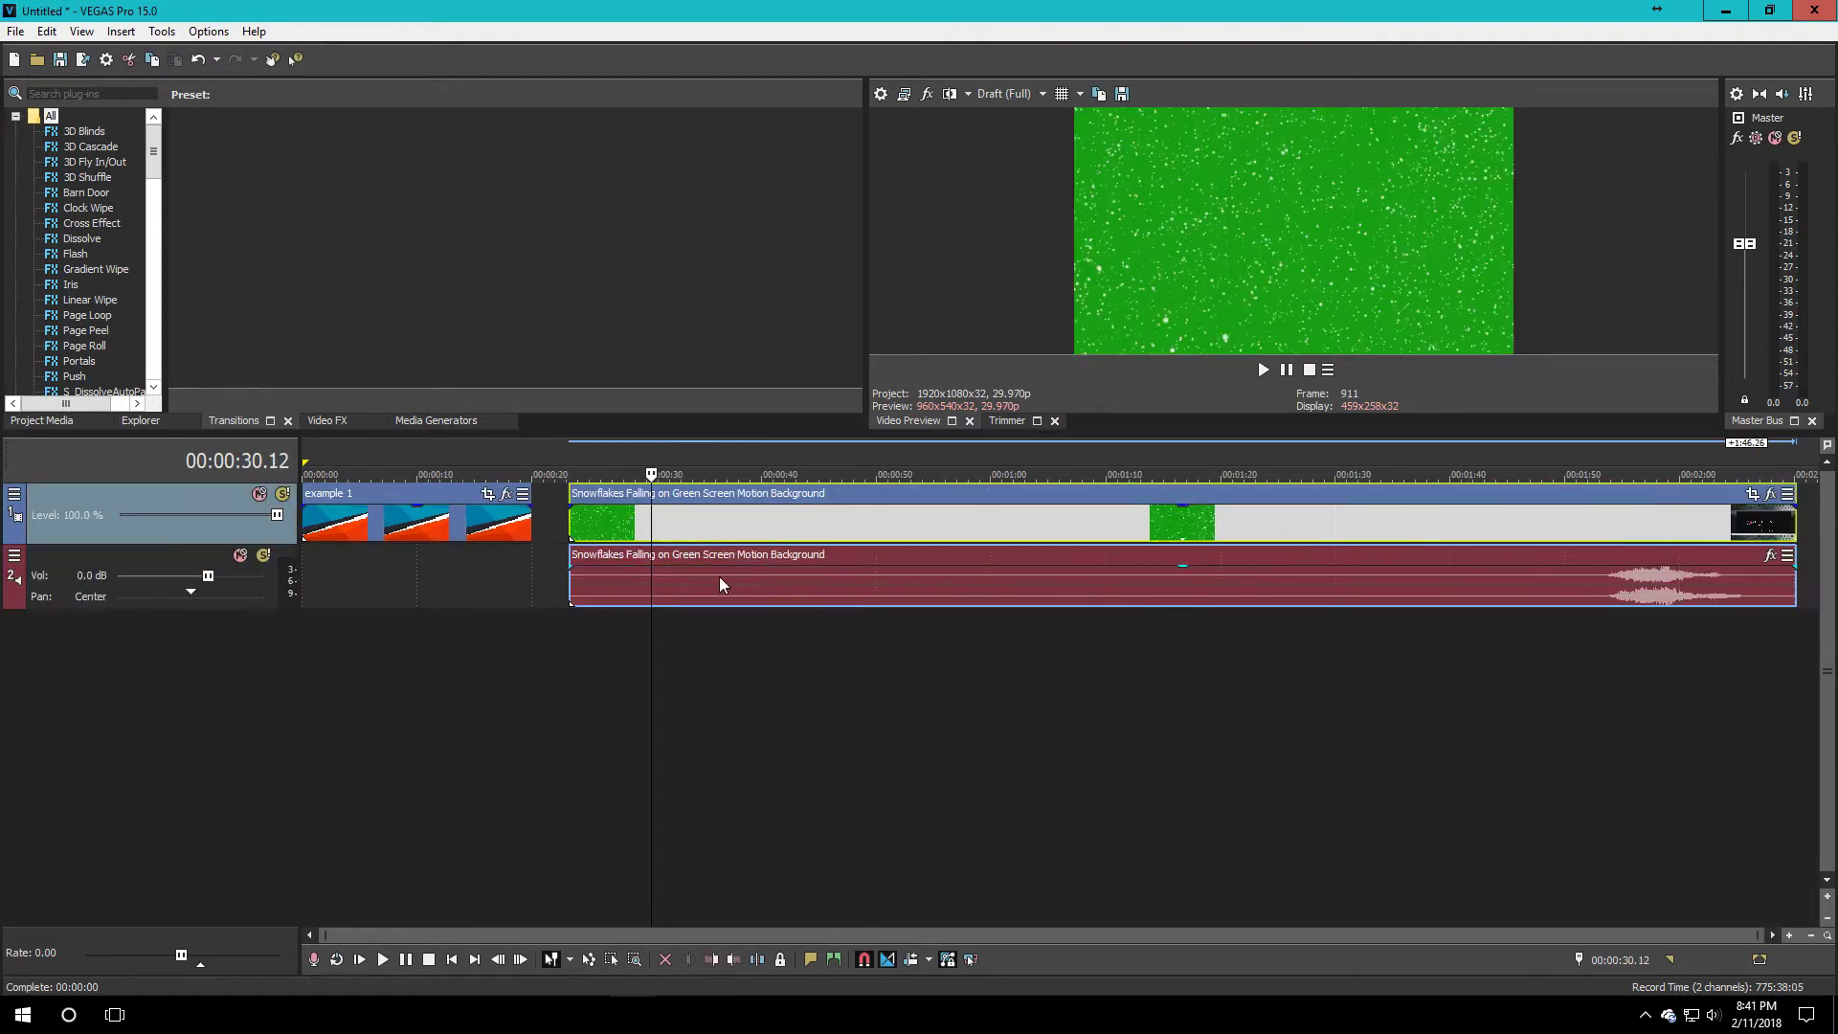
{"action": "right_click", "coordinate": [716, 552]}
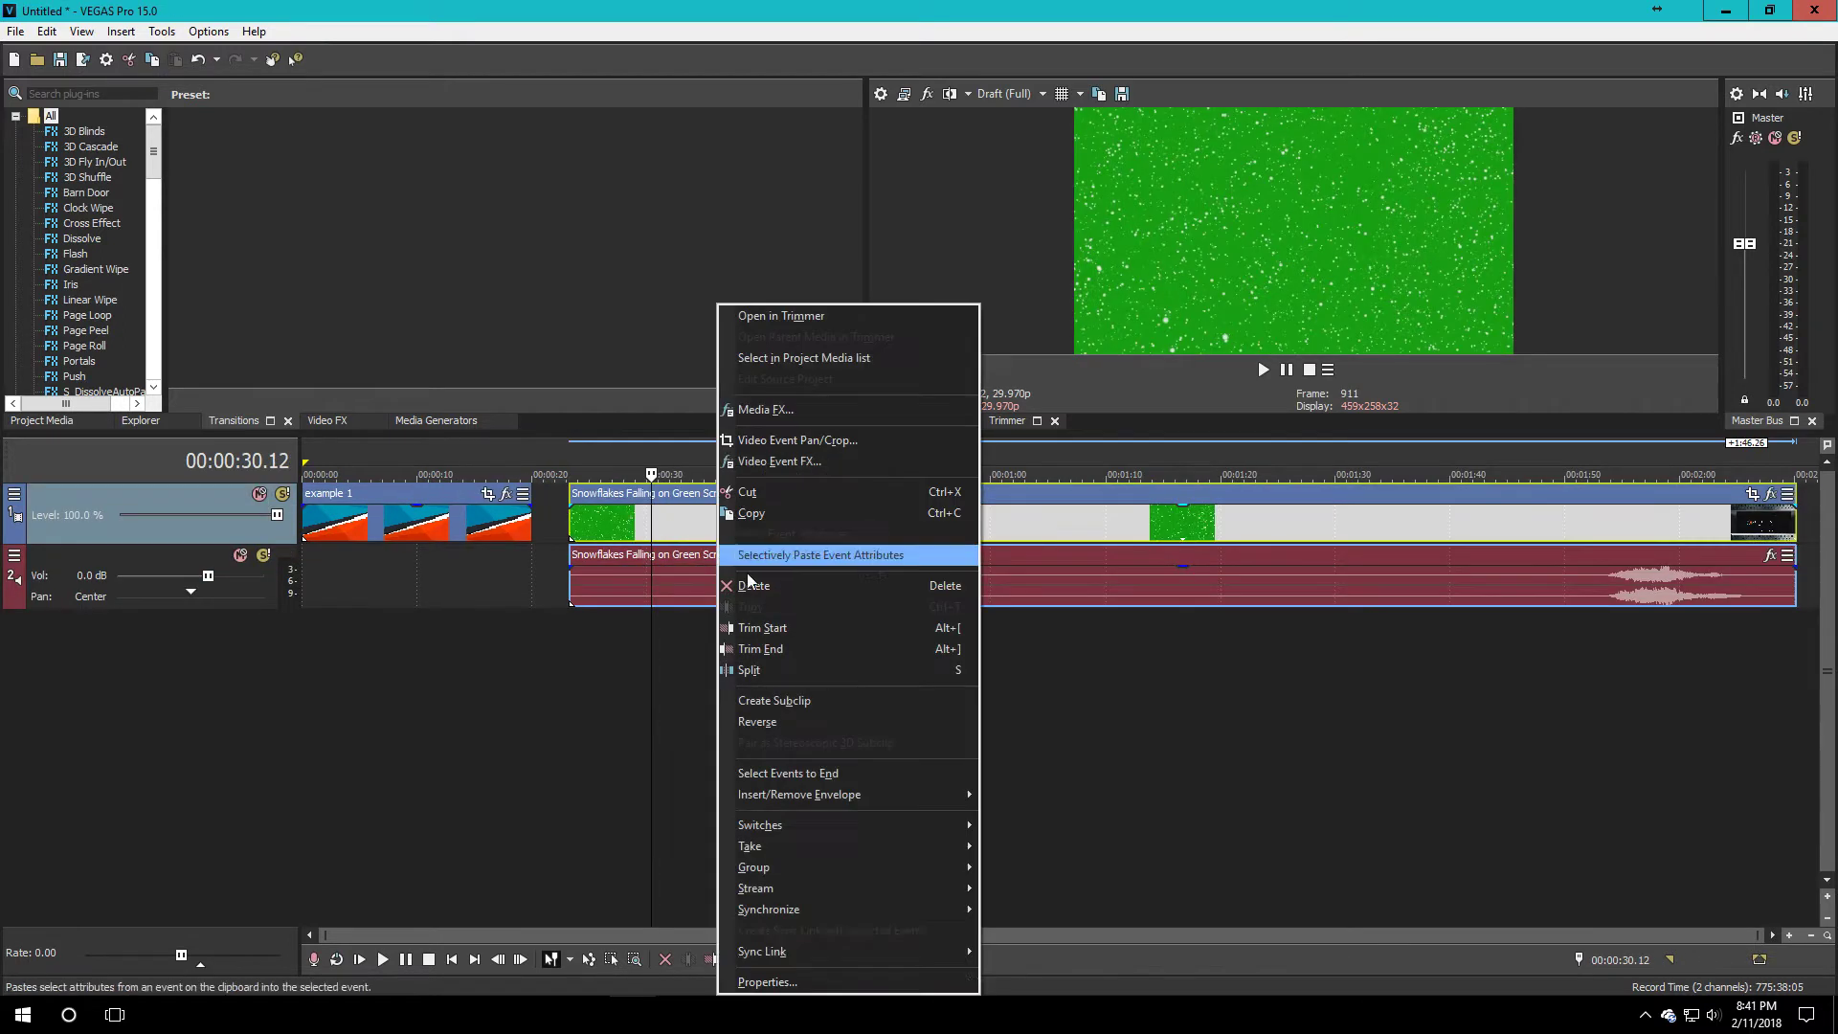
{"action": "left_click", "coordinate": [833, 981]}
{"action": "left_click", "coordinate": [981, 689]}
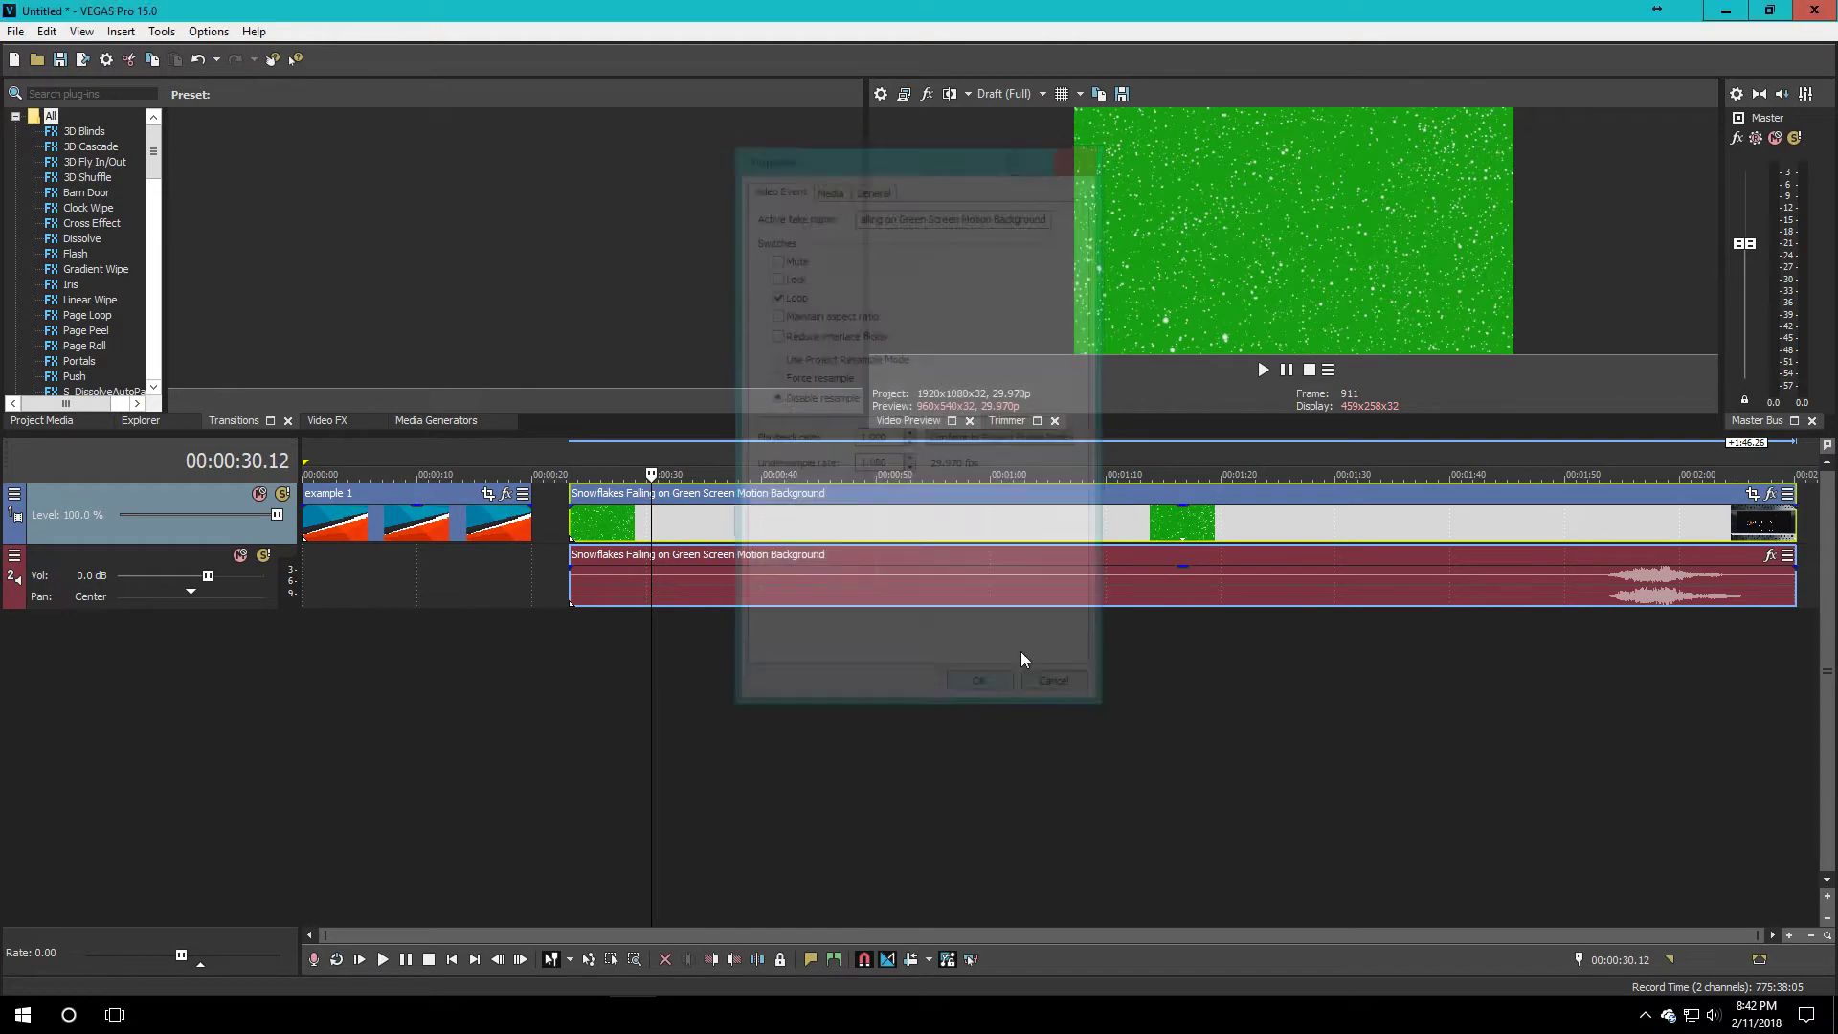
- Apply the VEGAS Chroma Keyer effect to the snowflakes clip with the Green Screen preset
{"action": "left_click", "coordinate": [1771, 496]}
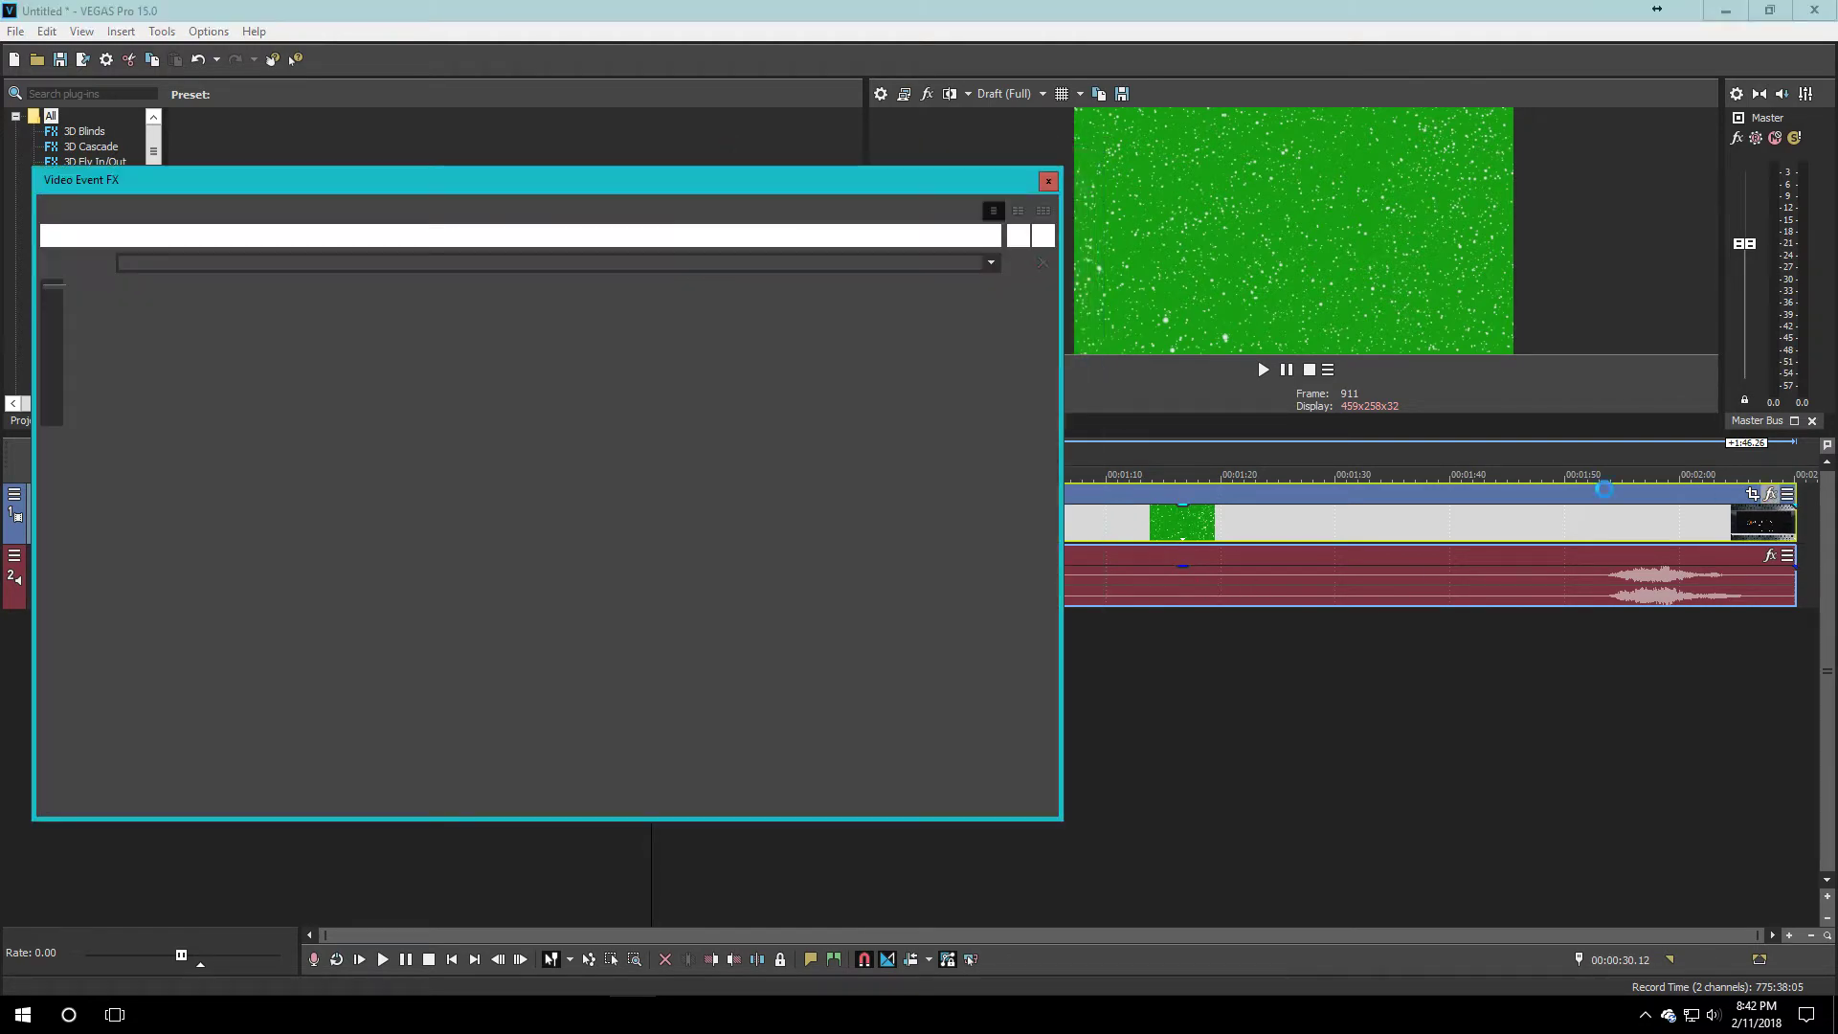
{"action": "left_click_drag", "start_coordinate": [667, 796], "coordinate": [1163, 795]}
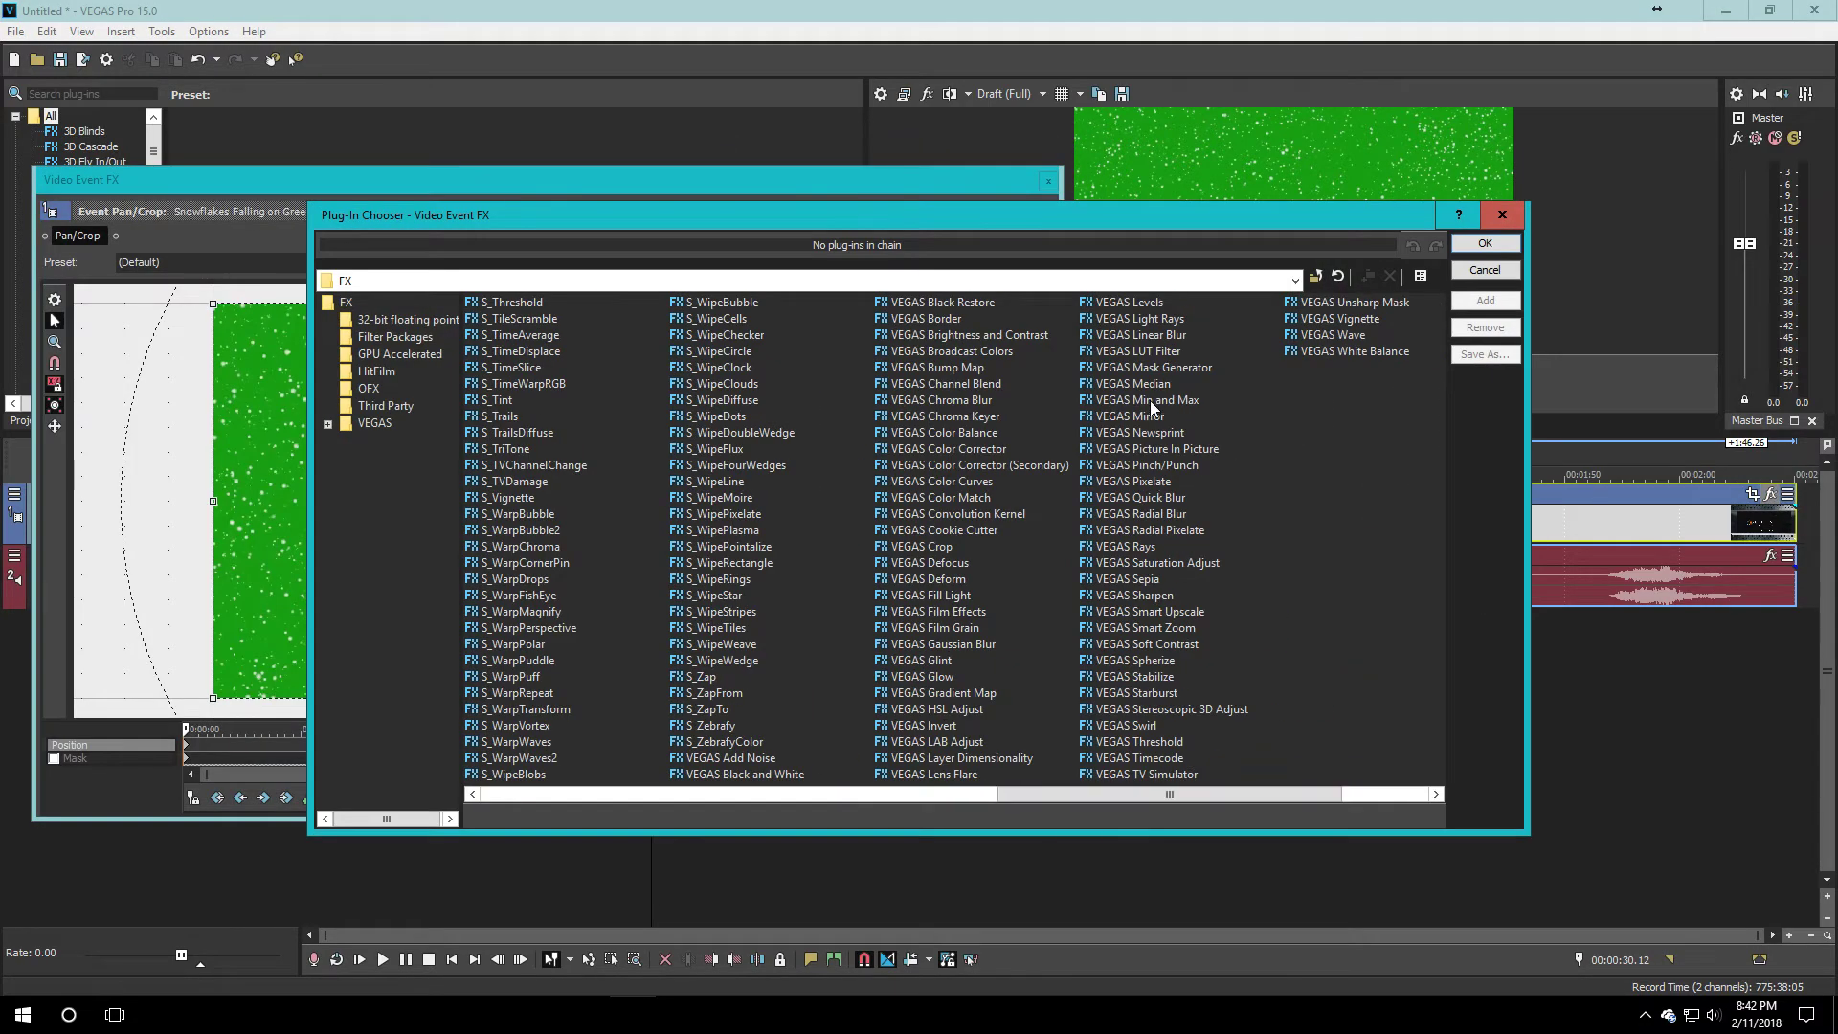
{"action": "left_click", "coordinate": [989, 416]}
{"action": "left_click", "coordinate": [1503, 306]}
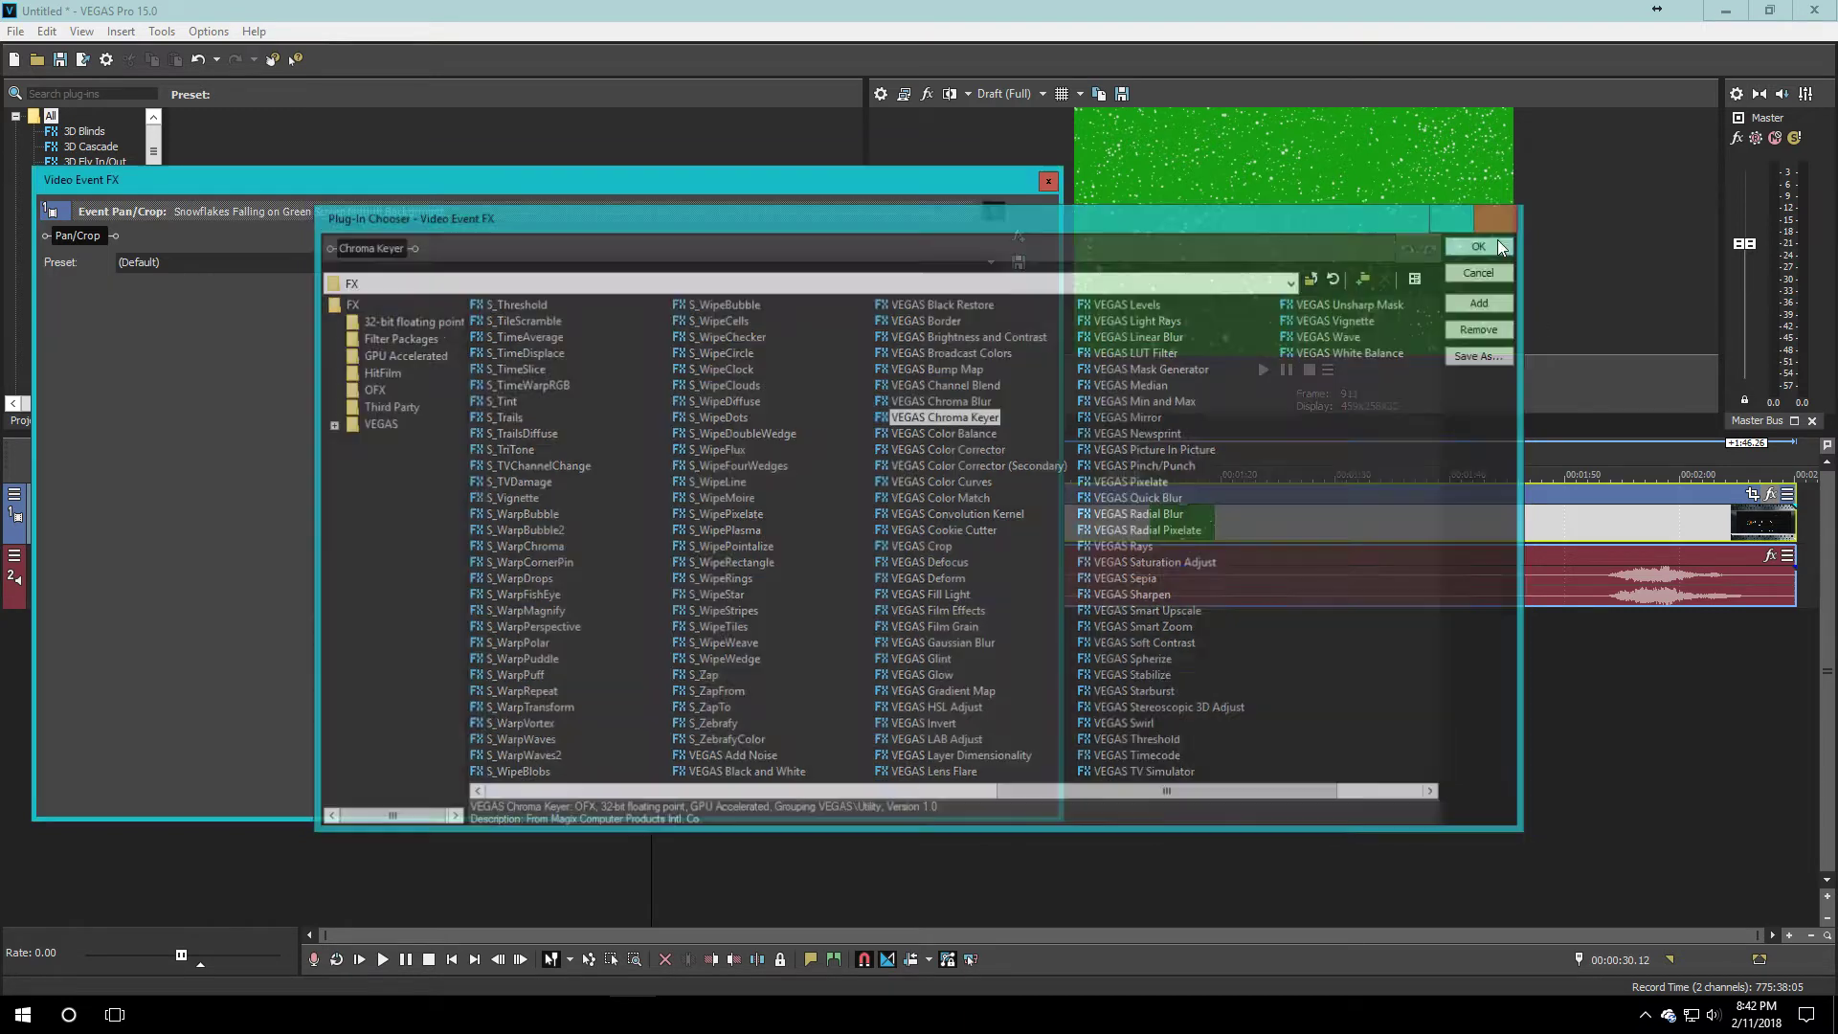
{"action": "left_click", "coordinate": [1497, 241]}
{"action": "left_click", "coordinate": [205, 322]}
{"action": "left_click", "coordinate": [991, 263]}
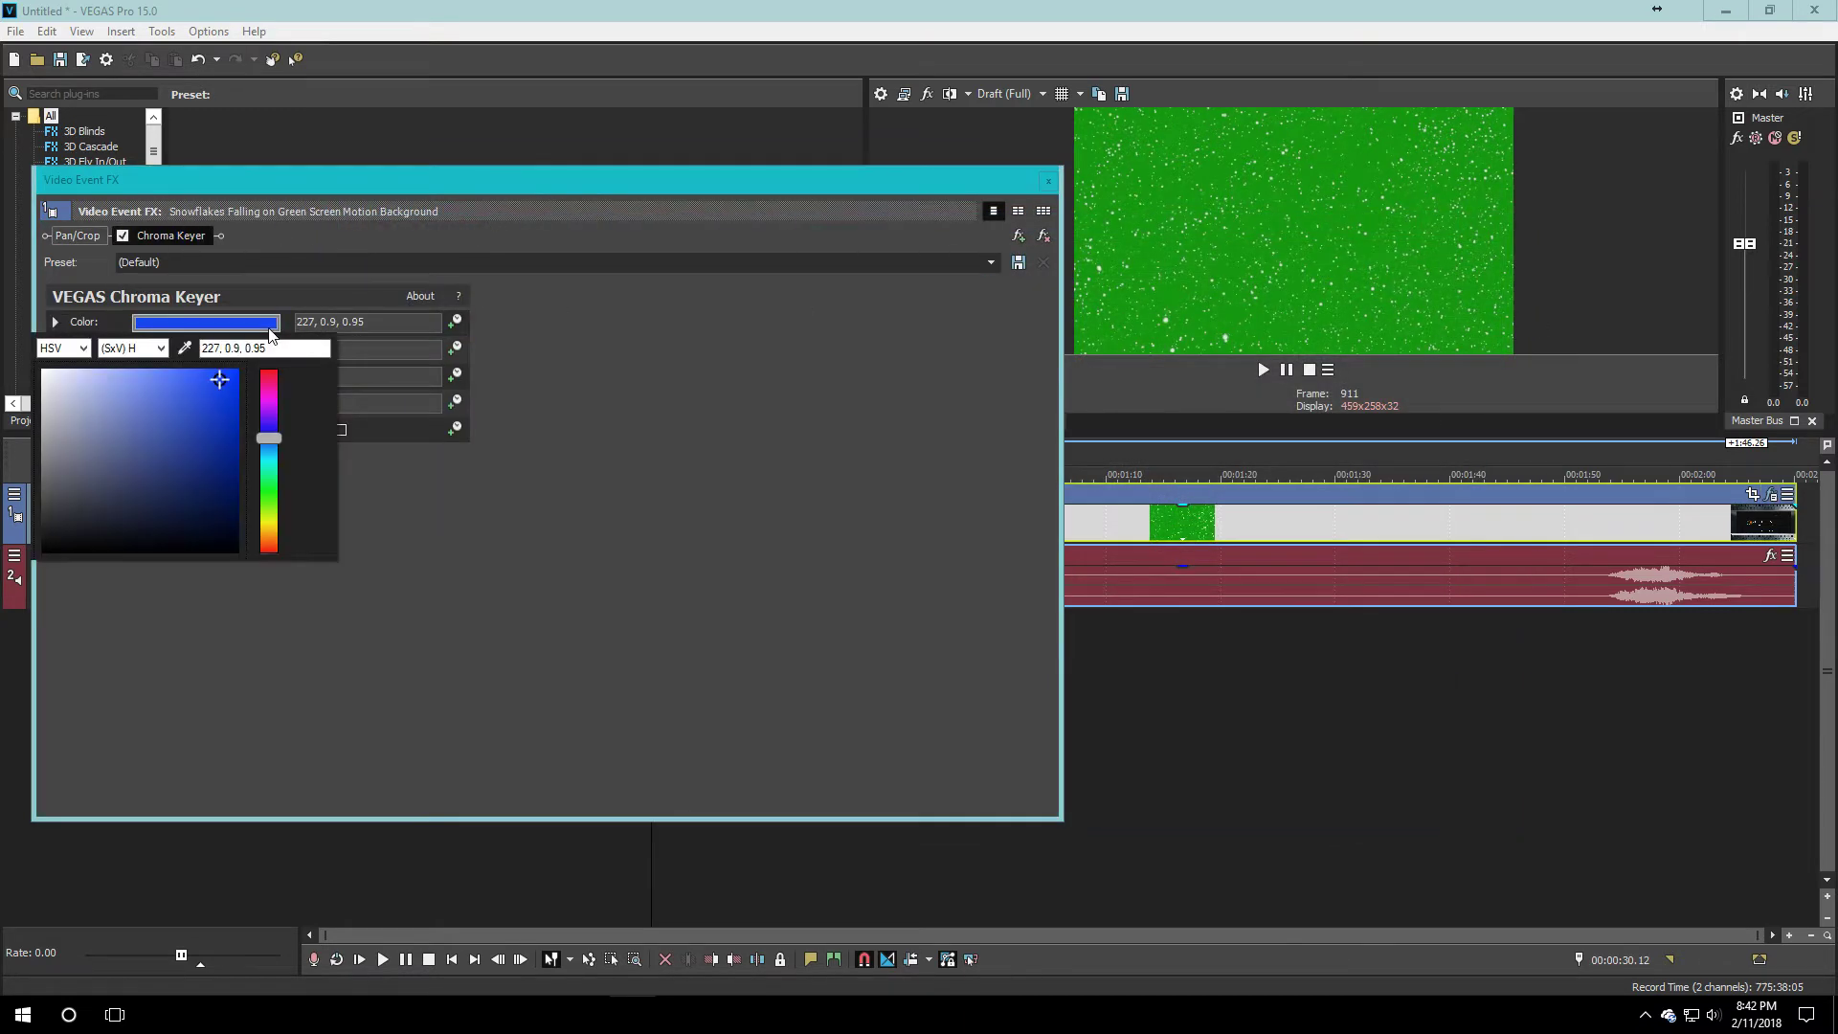
{"action": "left_click", "coordinate": [430, 320]}
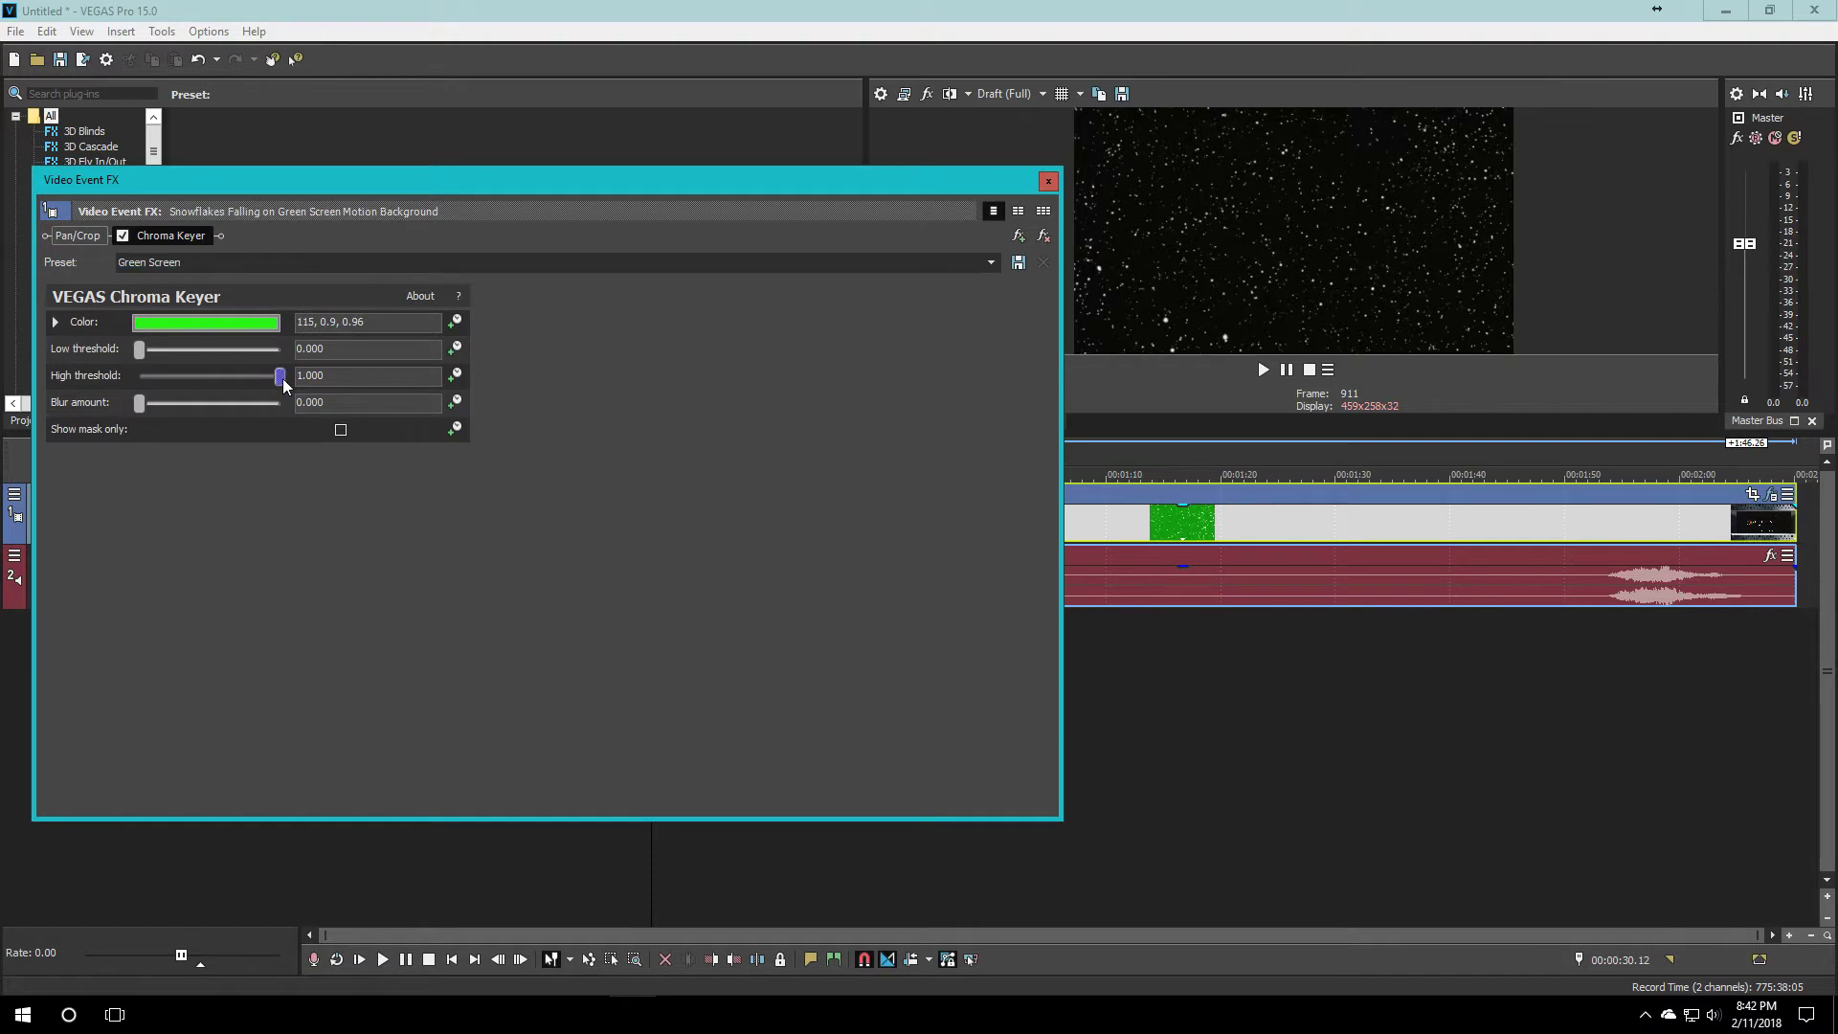
{"action": "left_click", "coordinate": [1049, 181]}
- Move the snowflakes clip to a track above the image at the timeline start and cut off everything past 20 seconds
{"action": "key", "text": "ctrl+shift+q"}
{"action": "left_click_drag", "start_coordinate": [723, 586], "coordinate": [529, 517]}
{"action": "left_click", "coordinate": [528, 518]}
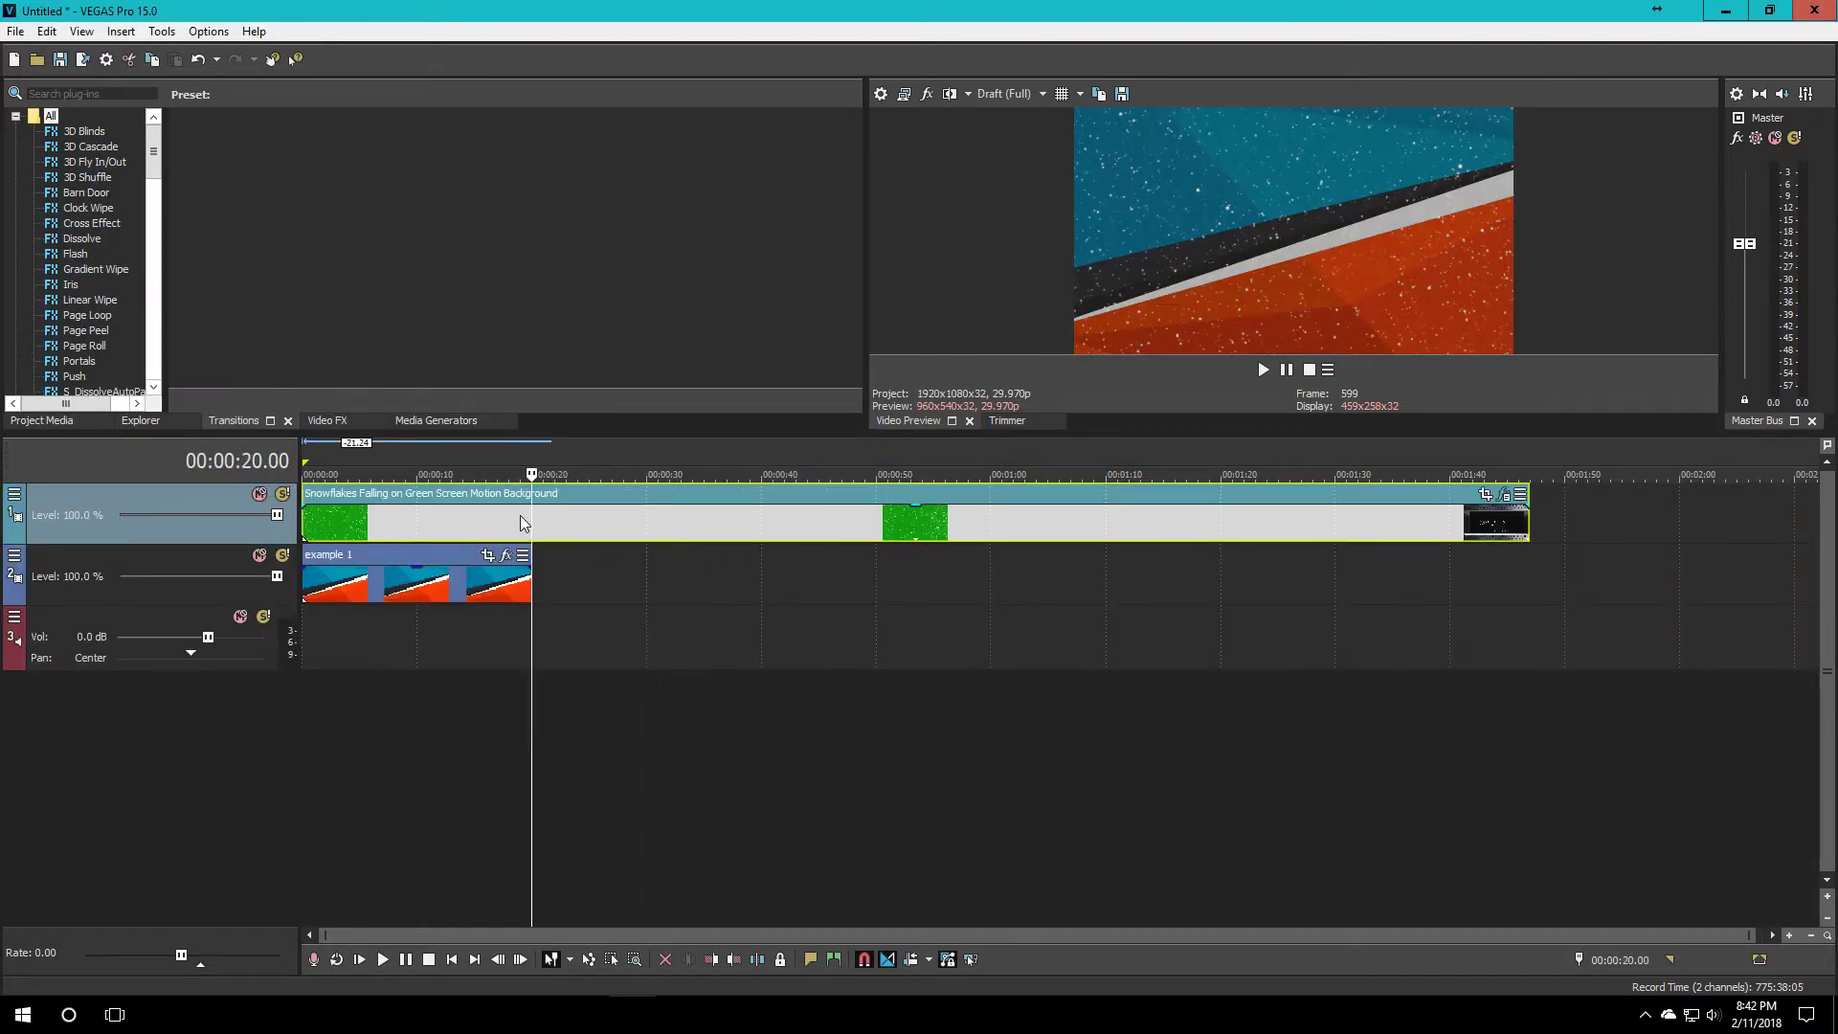
{"action": "key", "text": "s"}
{"action": "key", "text": "Delete"}
- Preview the keyed snowfall over the background image
{"action": "left_click", "coordinate": [458, 523]}
{"action": "left_click", "coordinate": [309, 526]}
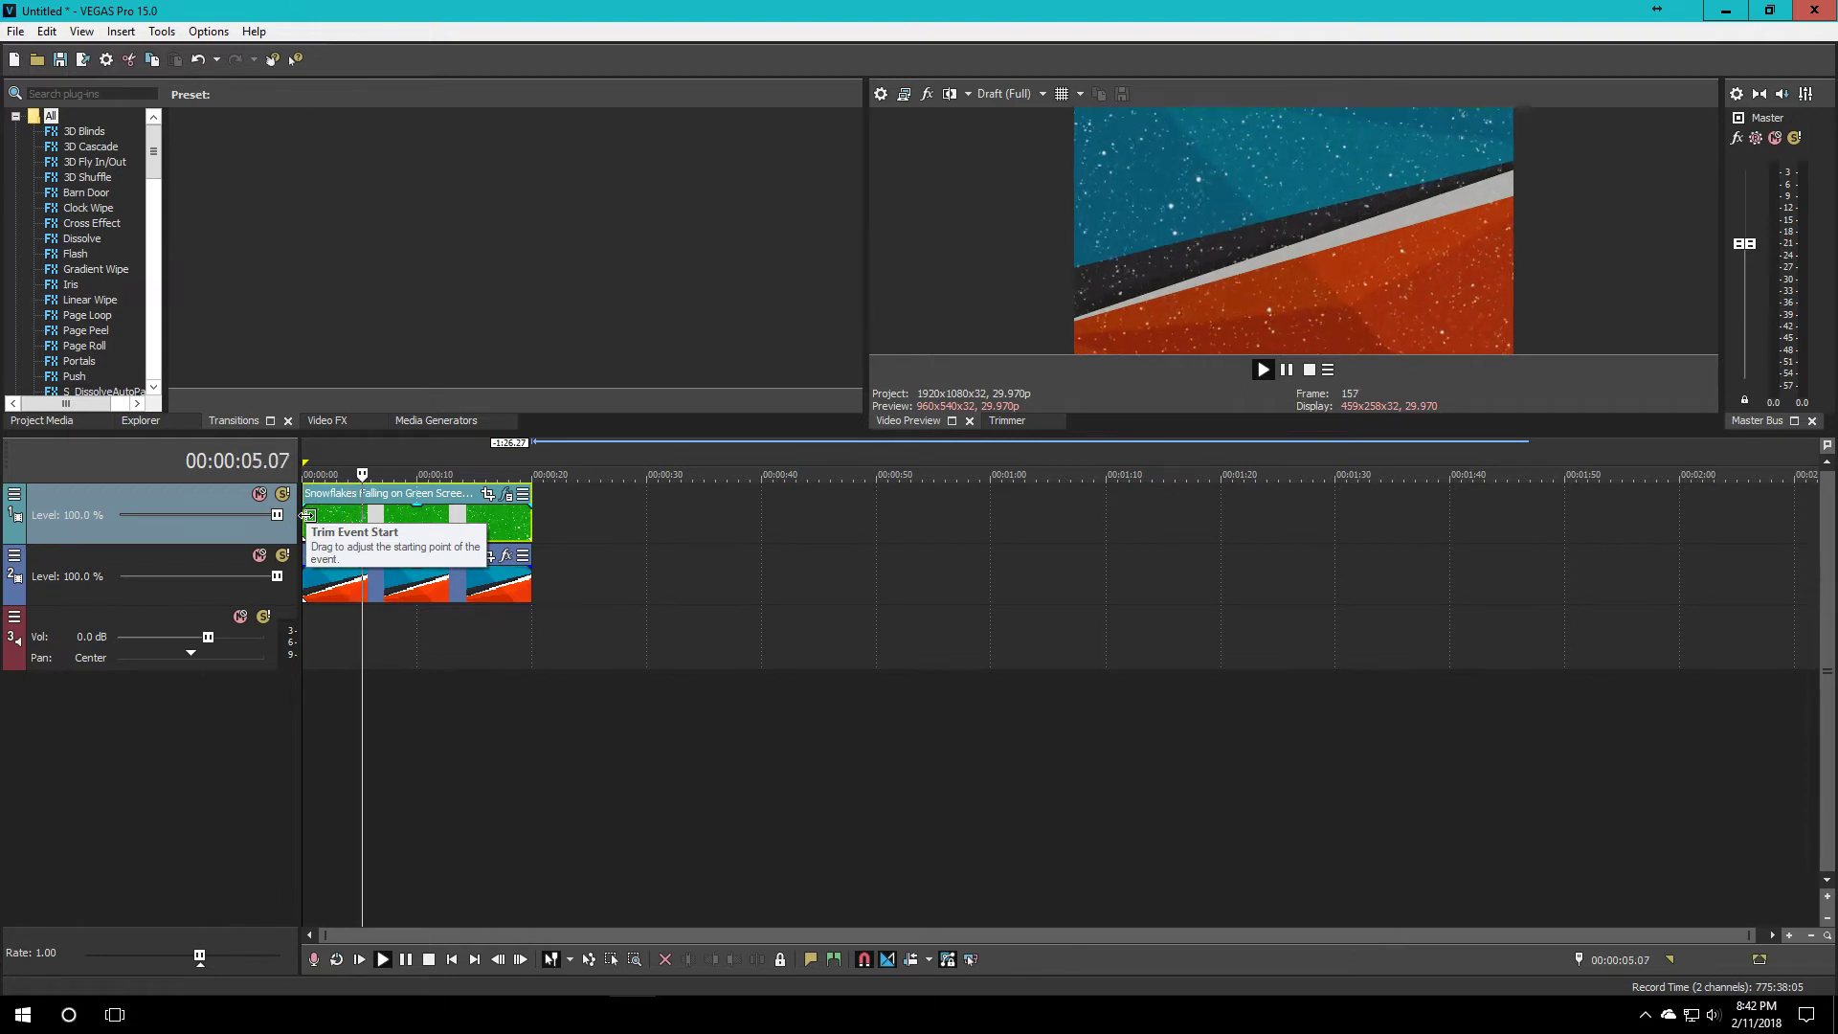
{"action": "left_click", "coordinate": [412, 525]}
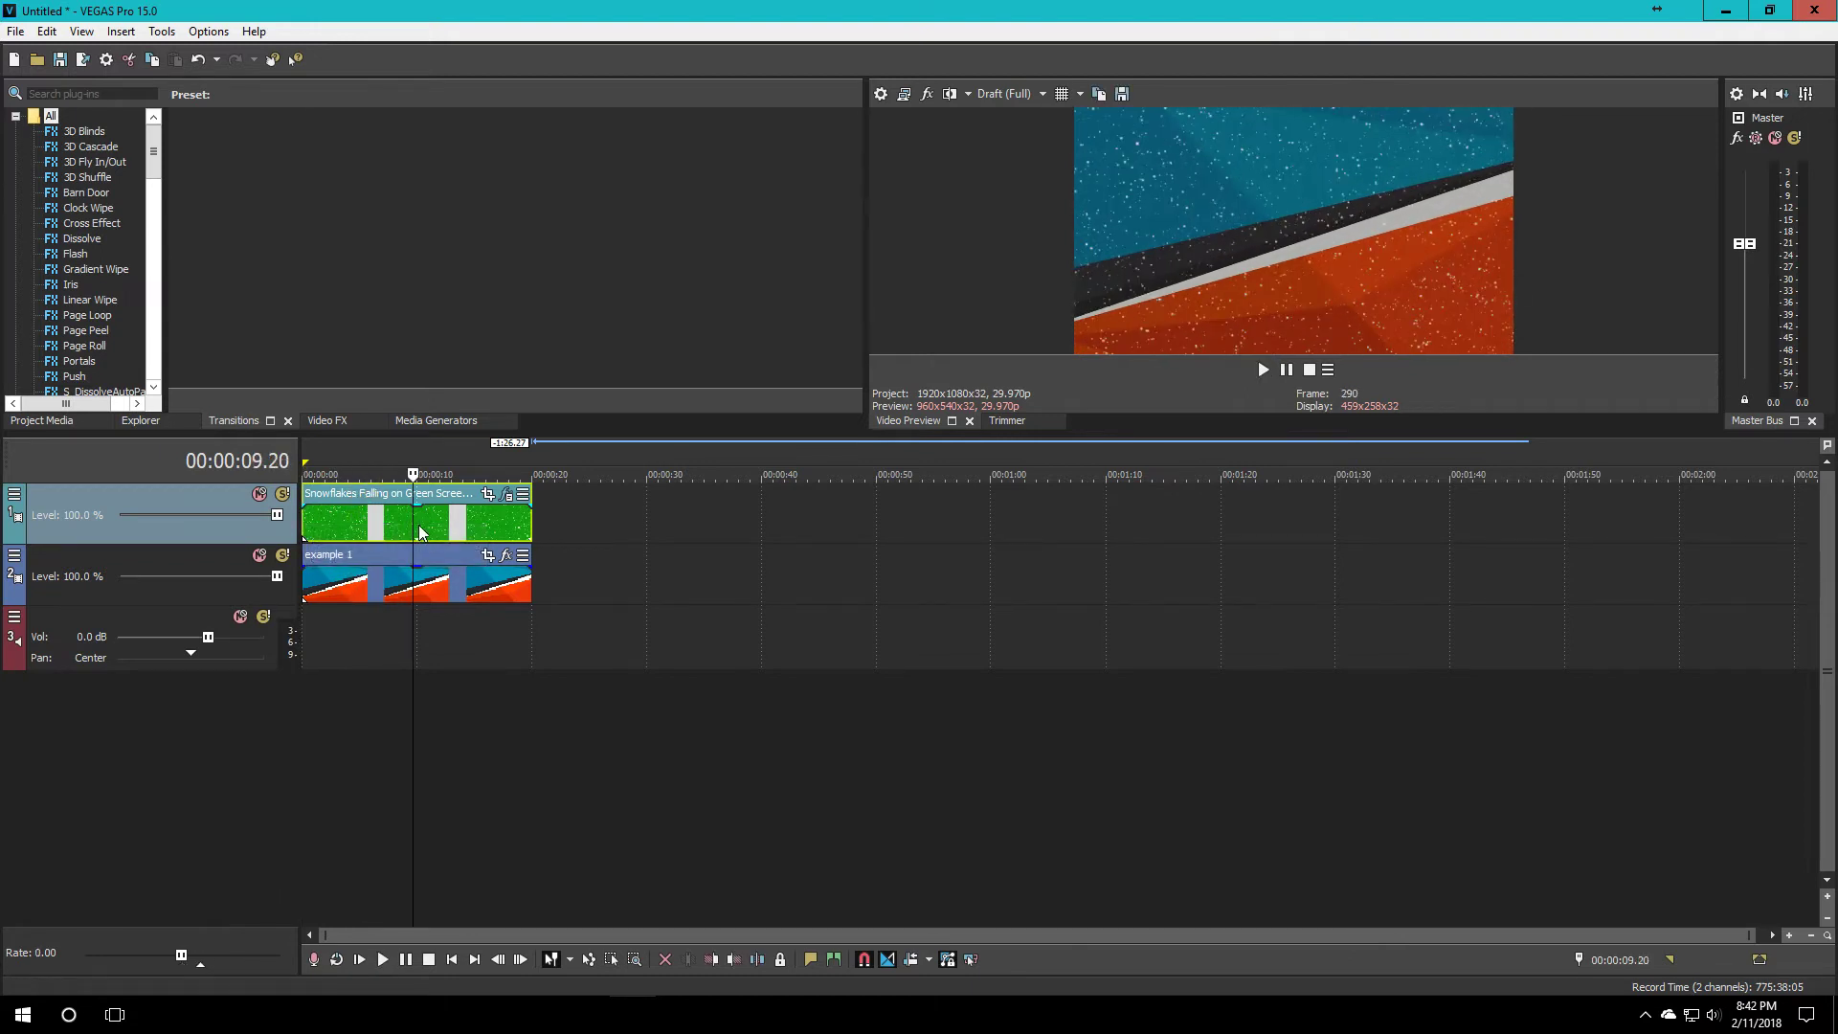
- Slow the snowflakes clip by time-stretching it to about 1 minute 20 seconds, and cut off the part past 20 seconds
{"action": "left_click_drag", "start_coordinate": [526, 522], "coordinate": [1219, 536]}
{"action": "left_click", "coordinate": [545, 525]}
{"action": "left_click", "coordinate": [533, 524]}
{"action": "key", "text": "s"}
{"action": "key", "text": "Delete"}
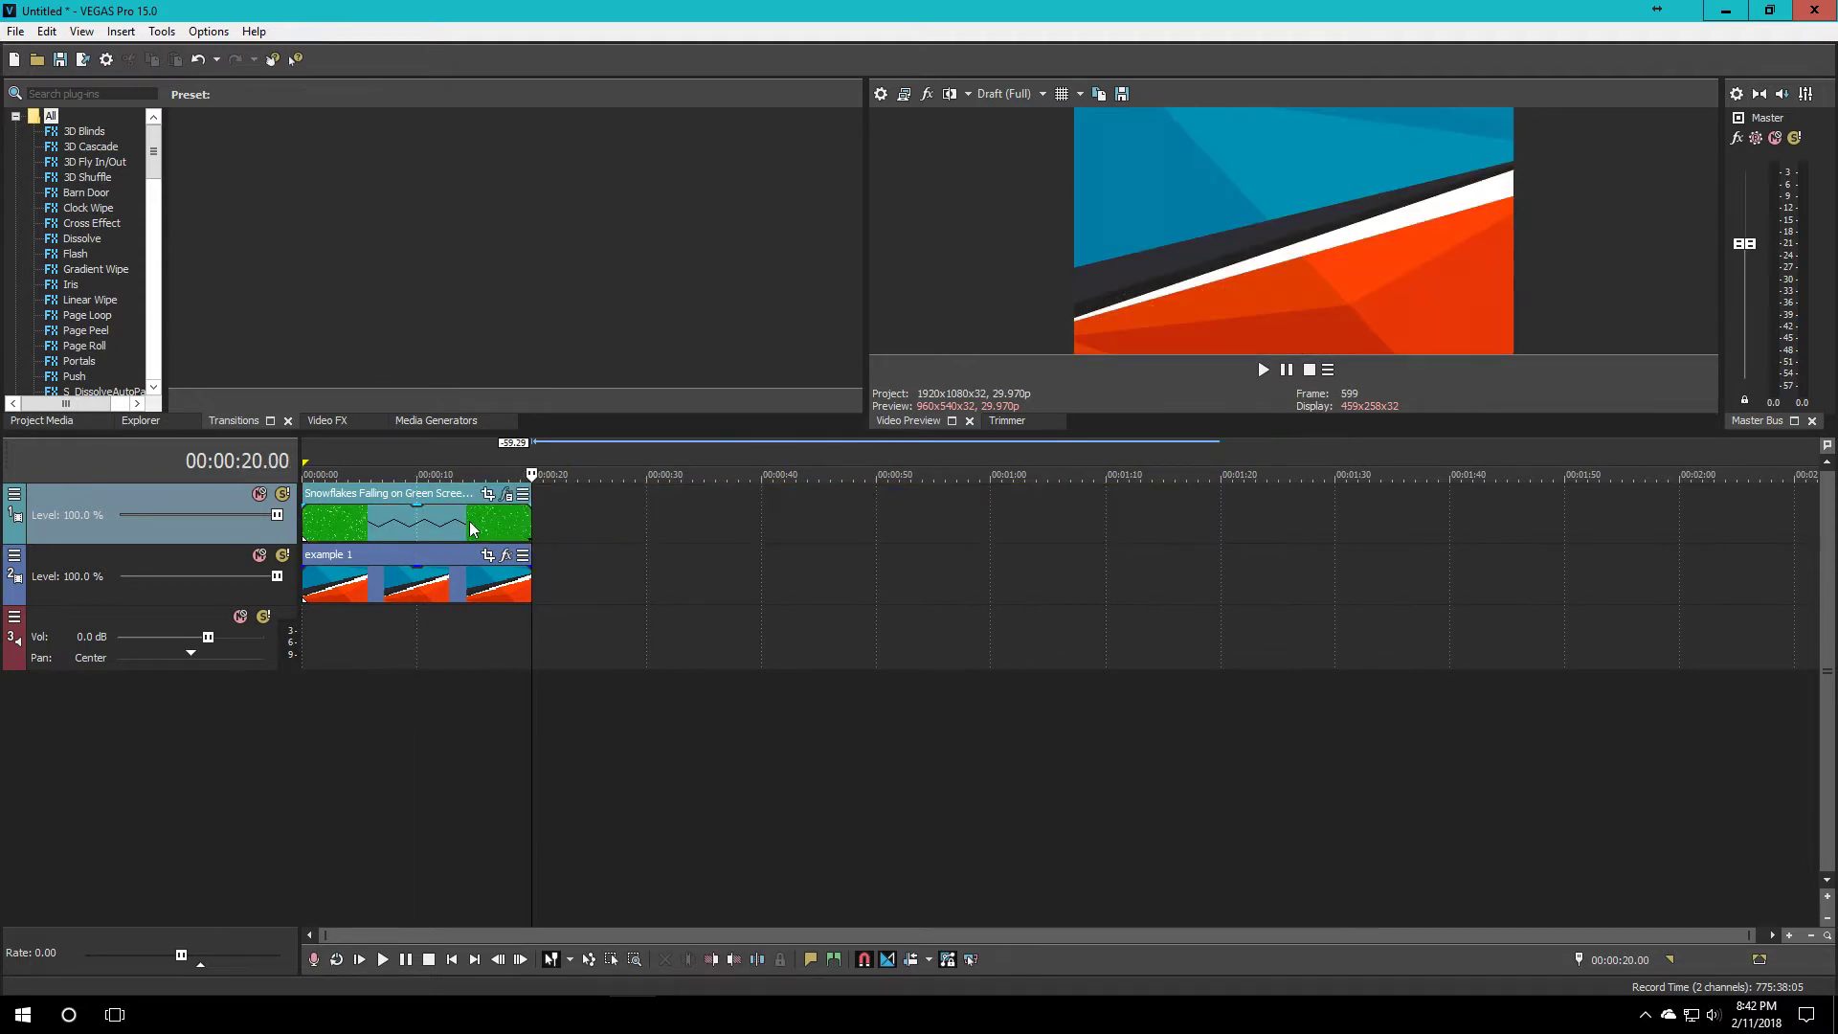
{"action": "left_click", "coordinate": [454, 518]}
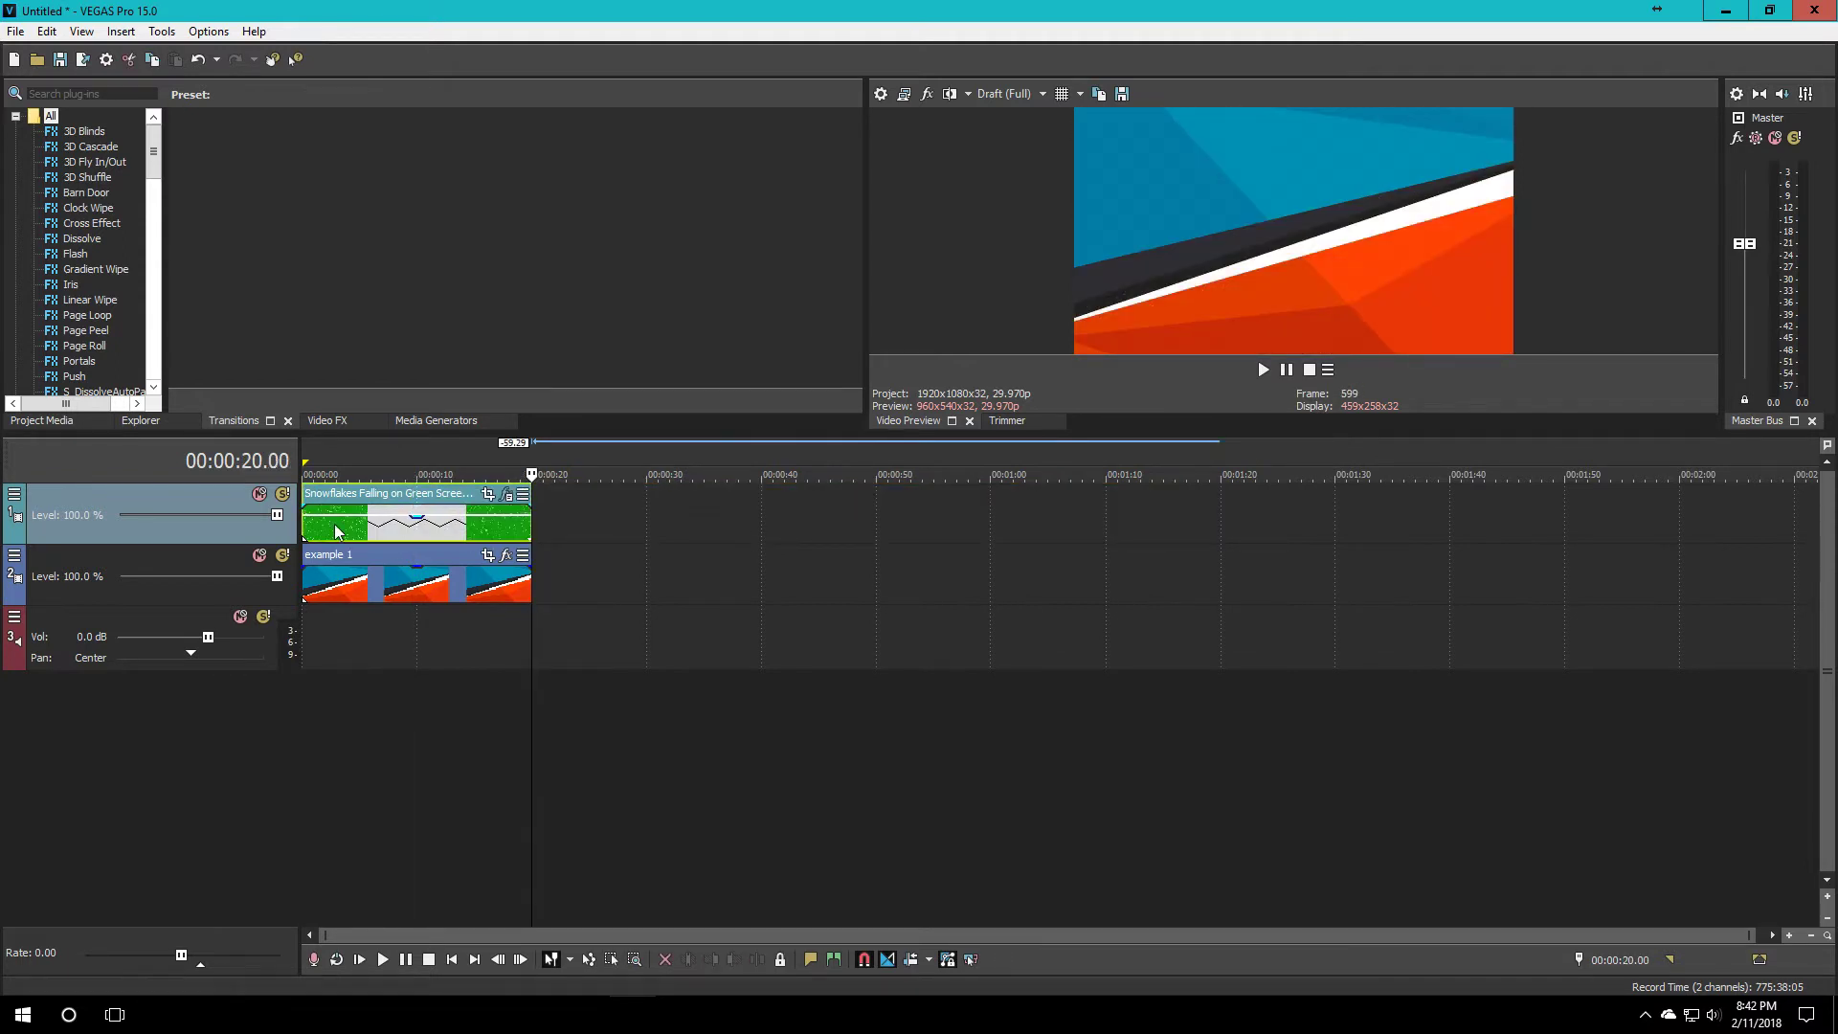
- Play the snowfall from the timeline start and lower the snowflakes clip's opacity so the flakes look fainter
{"action": "left_click", "coordinate": [307, 525]}
{"action": "key", "text": "space"}
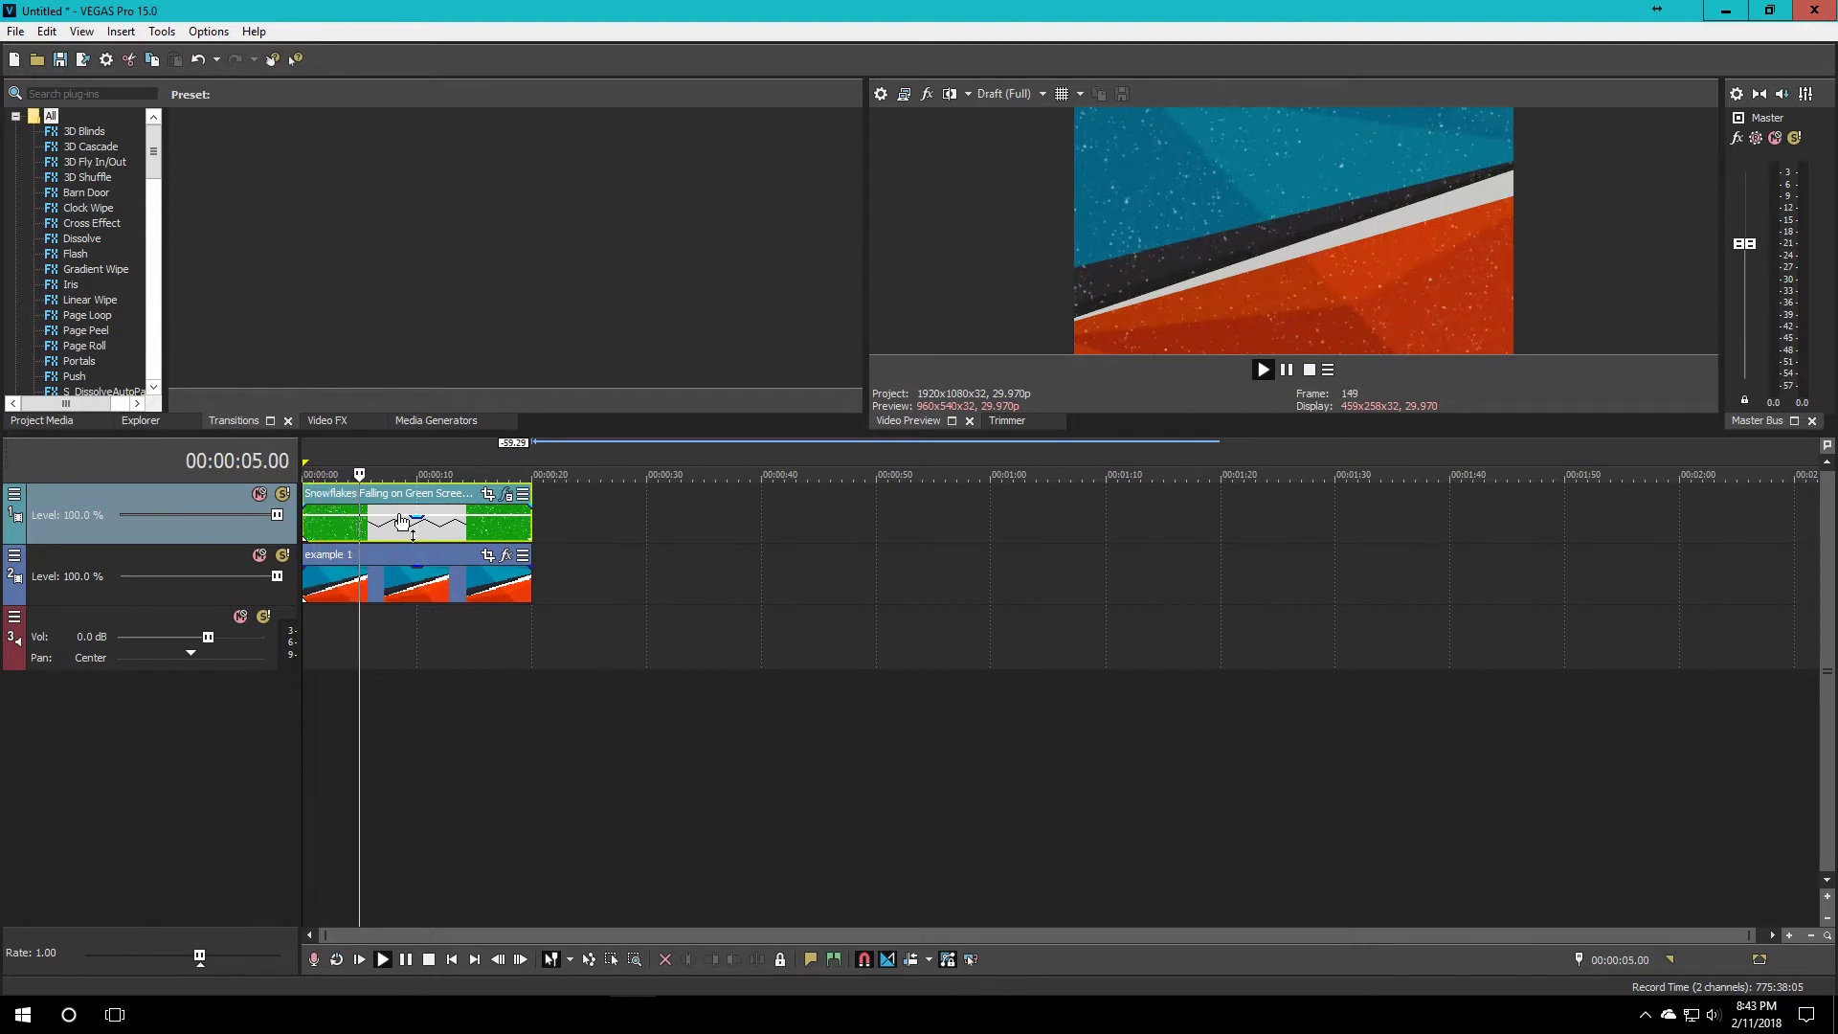
{"action": "left_click_drag", "start_coordinate": [409, 523], "coordinate": [421, 533]}
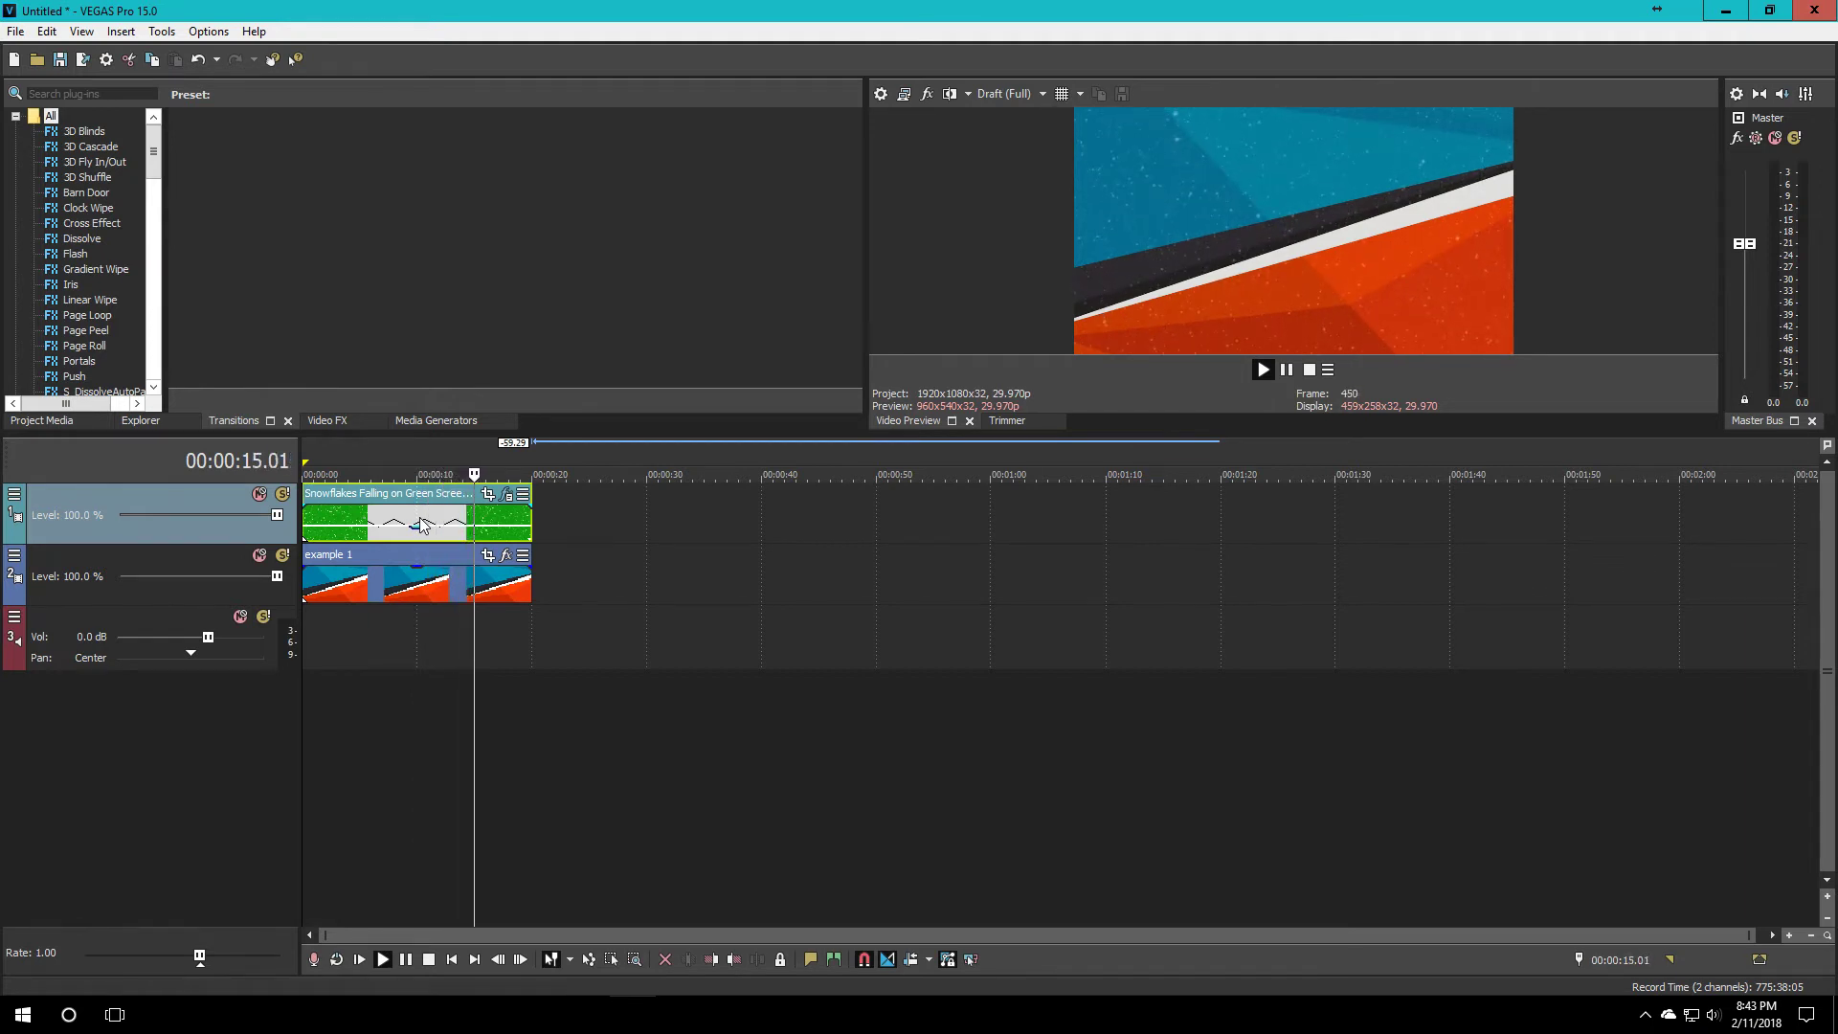
- Replace the snowflakes clip with the Simple abstract color background at about 30 seconds, and delete that footage's audio
{"action": "left_click_drag", "start_coordinate": [421, 524], "coordinate": [697, 589]}
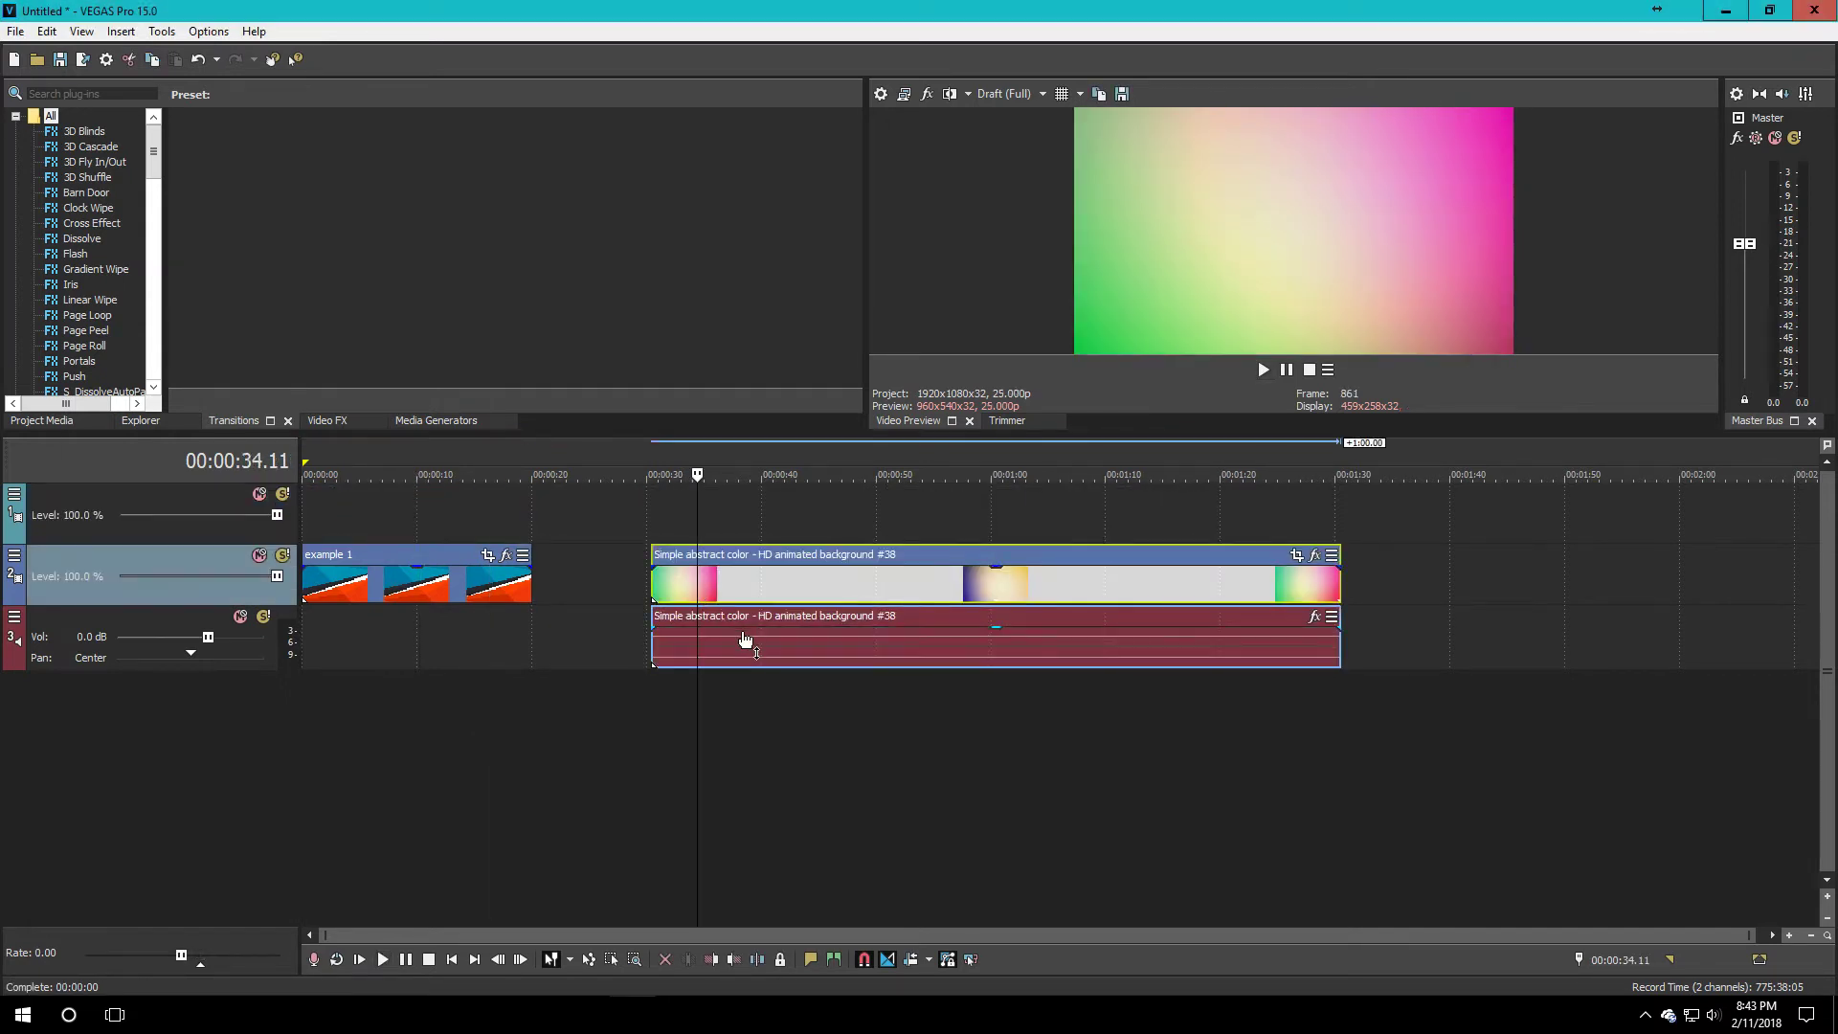
{"action": "left_click", "coordinate": [746, 639]}
{"action": "key", "text": "u"}
{"action": "key", "text": "Delete"}
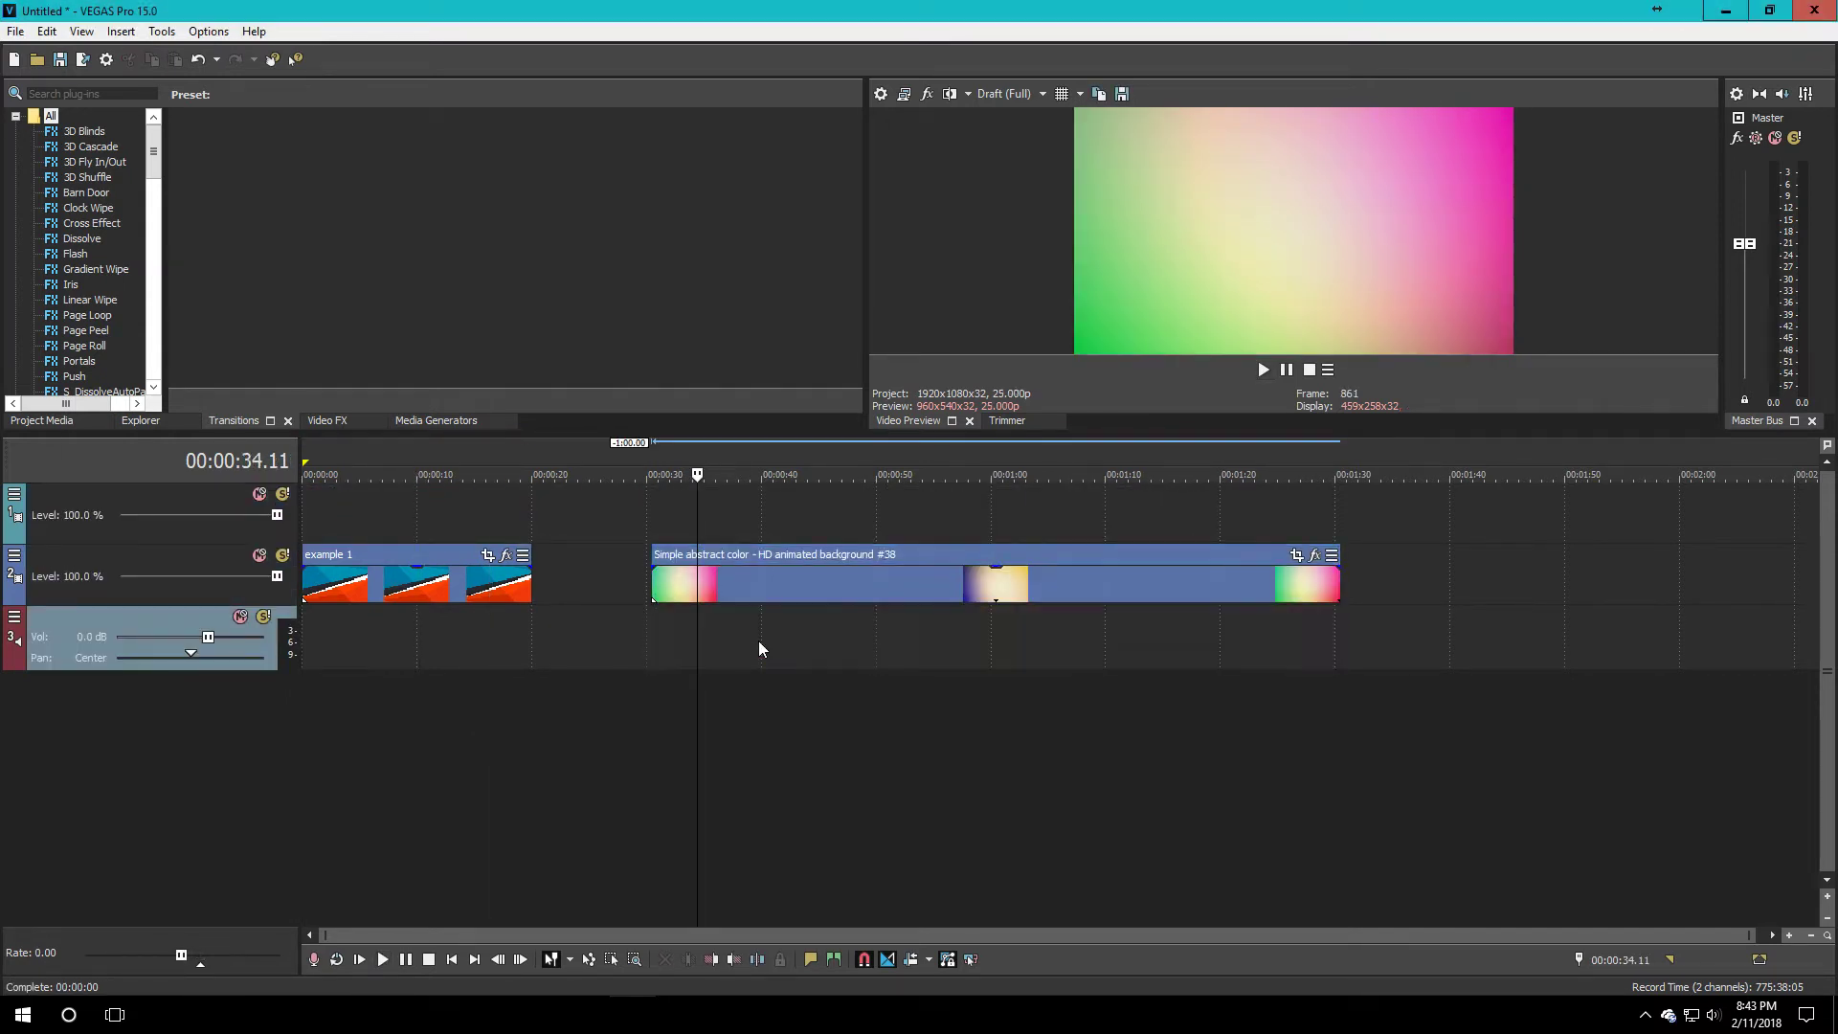
- Open the video event properties of the Simple abstract color clip and accept its settings
{"action": "left_click", "coordinate": [783, 582]}
{"action": "right_click", "coordinate": [784, 585]}
{"action": "left_click", "coordinate": [843, 981]}
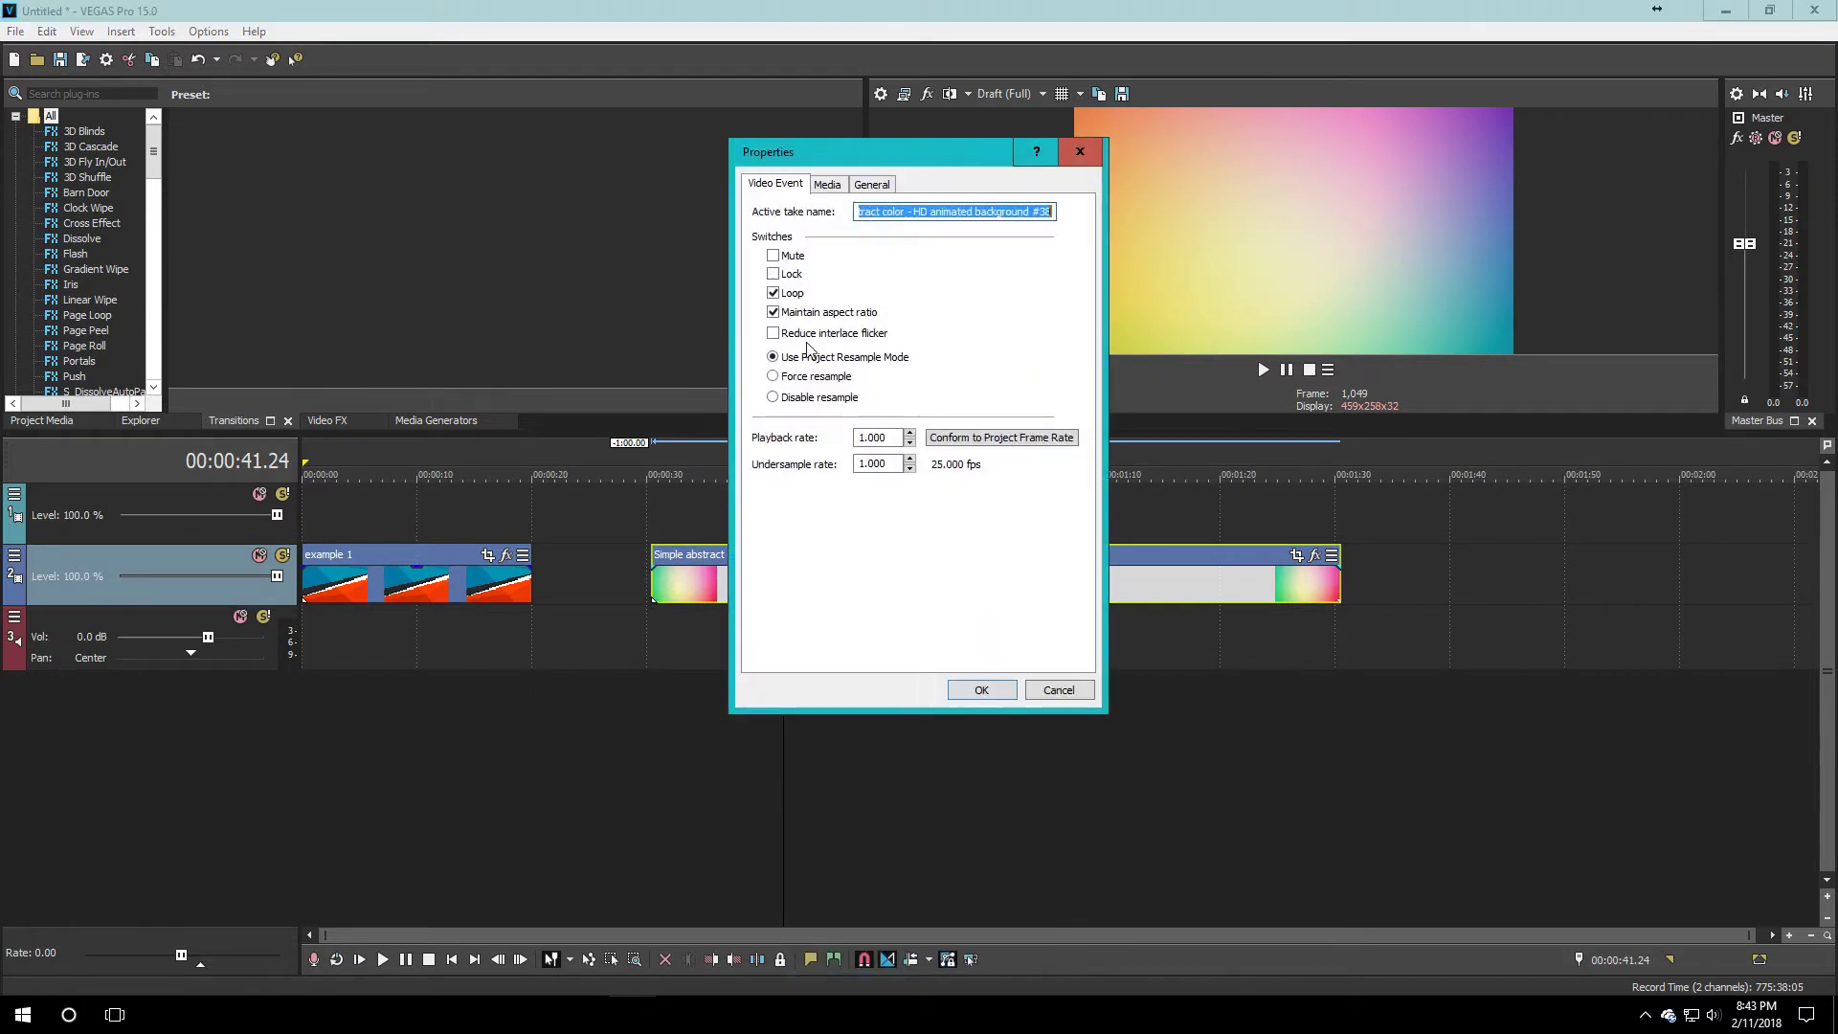
{"action": "left_click", "coordinate": [981, 689]}
- Move the Simple abstract color clip above the example 1 image at the timeline start and trim it to 20 seconds
{"action": "left_click_drag", "start_coordinate": [847, 589], "coordinate": [533, 523]}
{"action": "left_click", "coordinate": [533, 521]}
{"action": "key", "text": "alt+bracketright"}
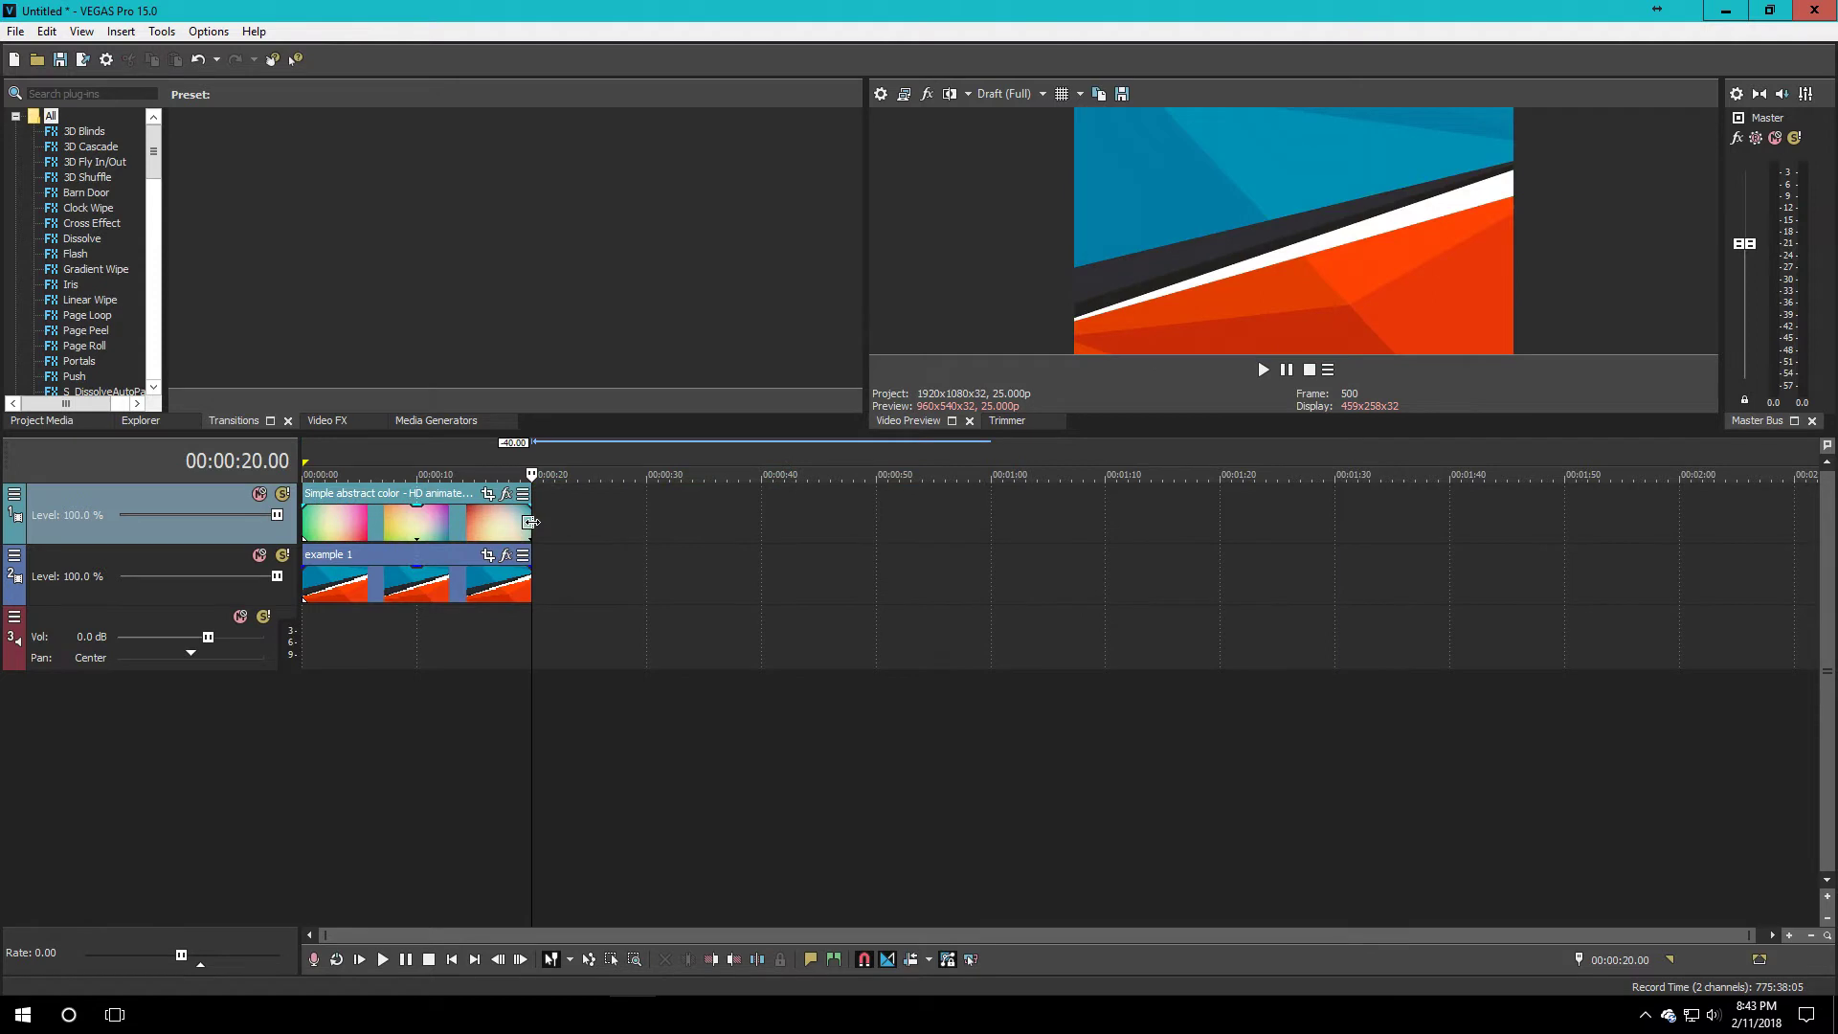
- Lower the Simple abstract color clip's opacity to about 15% and play it over the image from the start
{"action": "left_click_drag", "start_coordinate": [419, 512], "coordinate": [431, 527]}
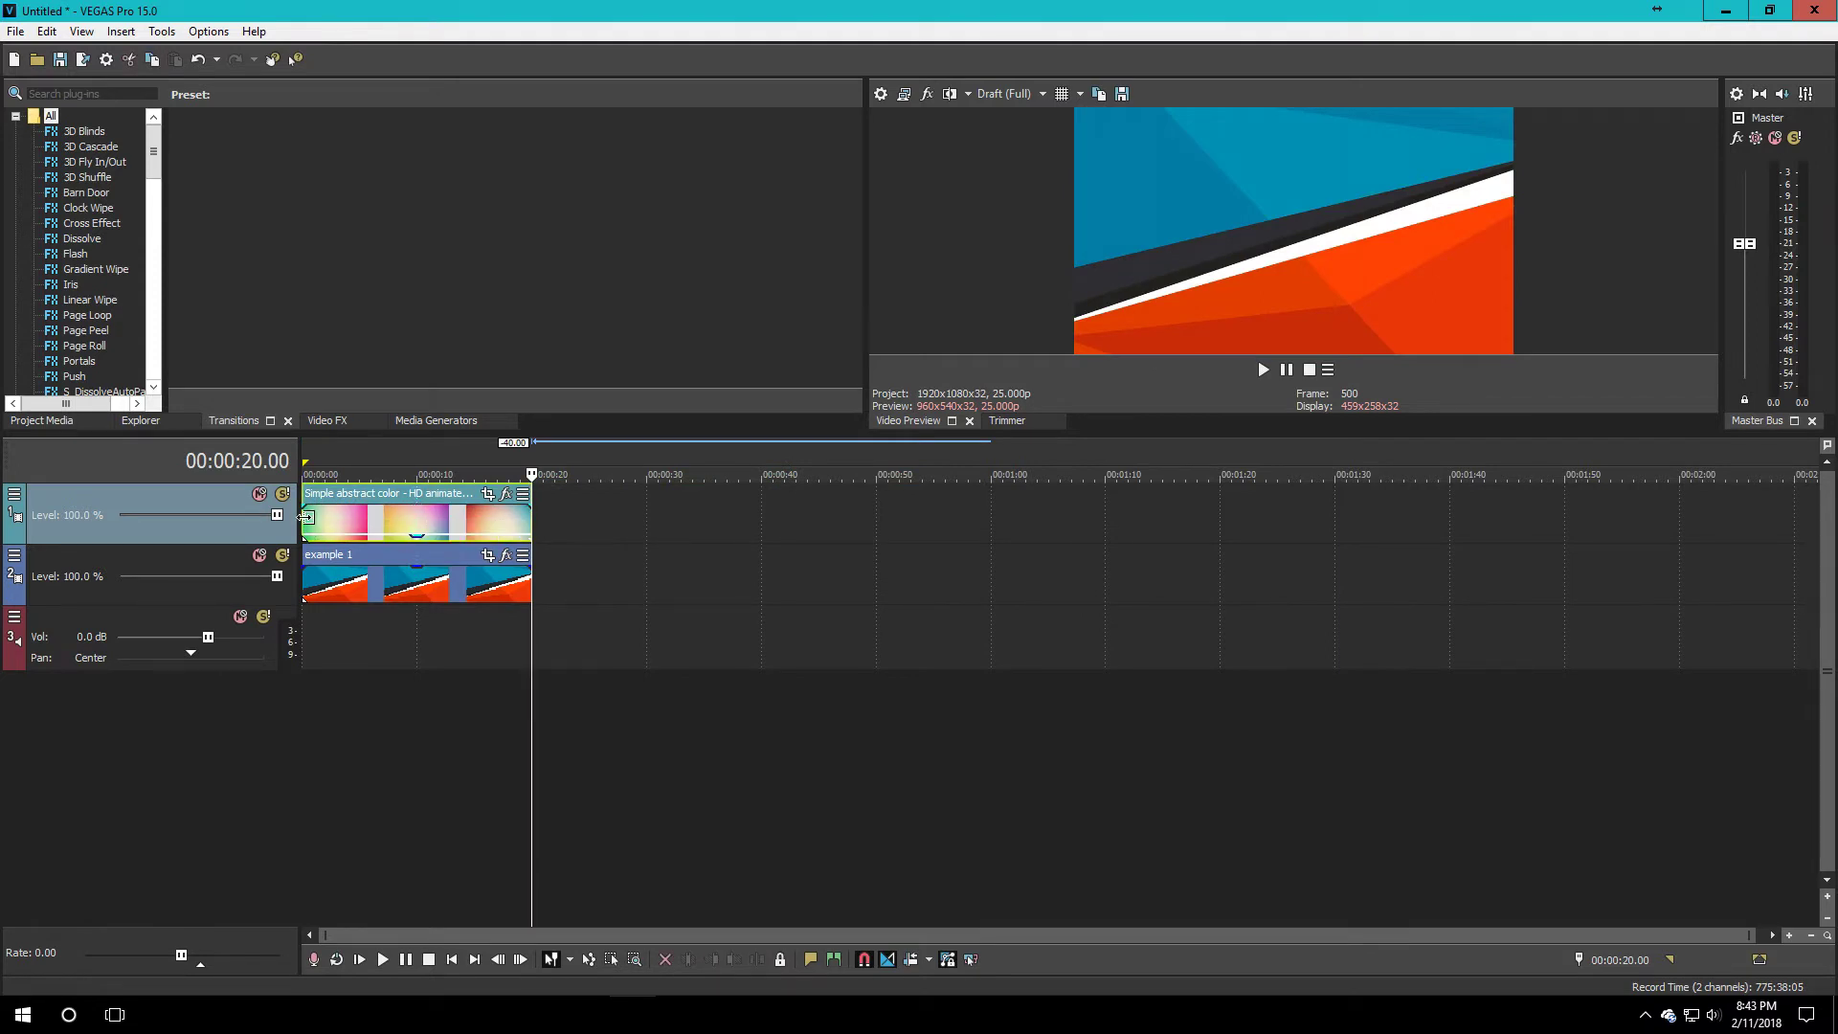
{"action": "key", "text": "ctrl+Home"}
{"action": "key", "text": "space"}
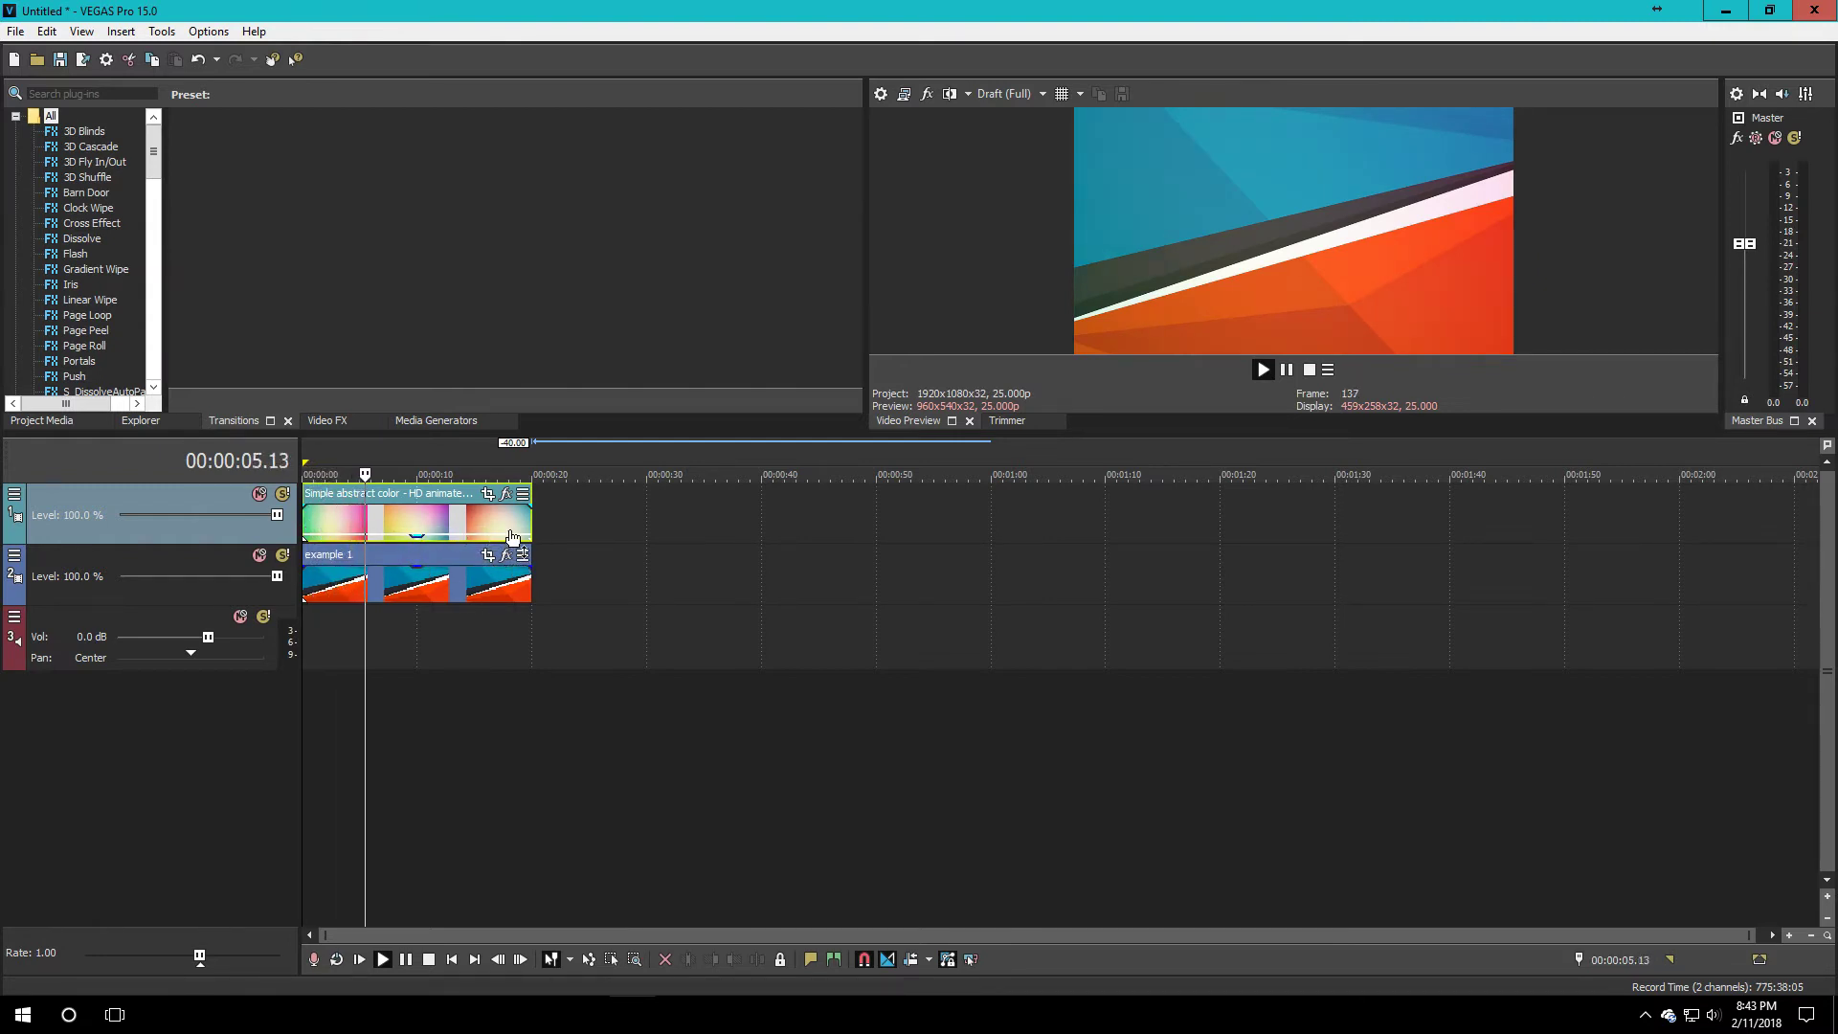
- Speed up the Simple abstract color clip by time-compressing it while filling 20 seconds, and raise its opacity to about 36%
{"action": "mouse_move", "coordinate": [528, 525]}
{"action": "left_mouse_down"}
{"action": "mouse_move", "coordinate": [431, 525]}
{"action": "mouse_move", "coordinate": [531, 525]}
{"action": "left_mouse_up"}
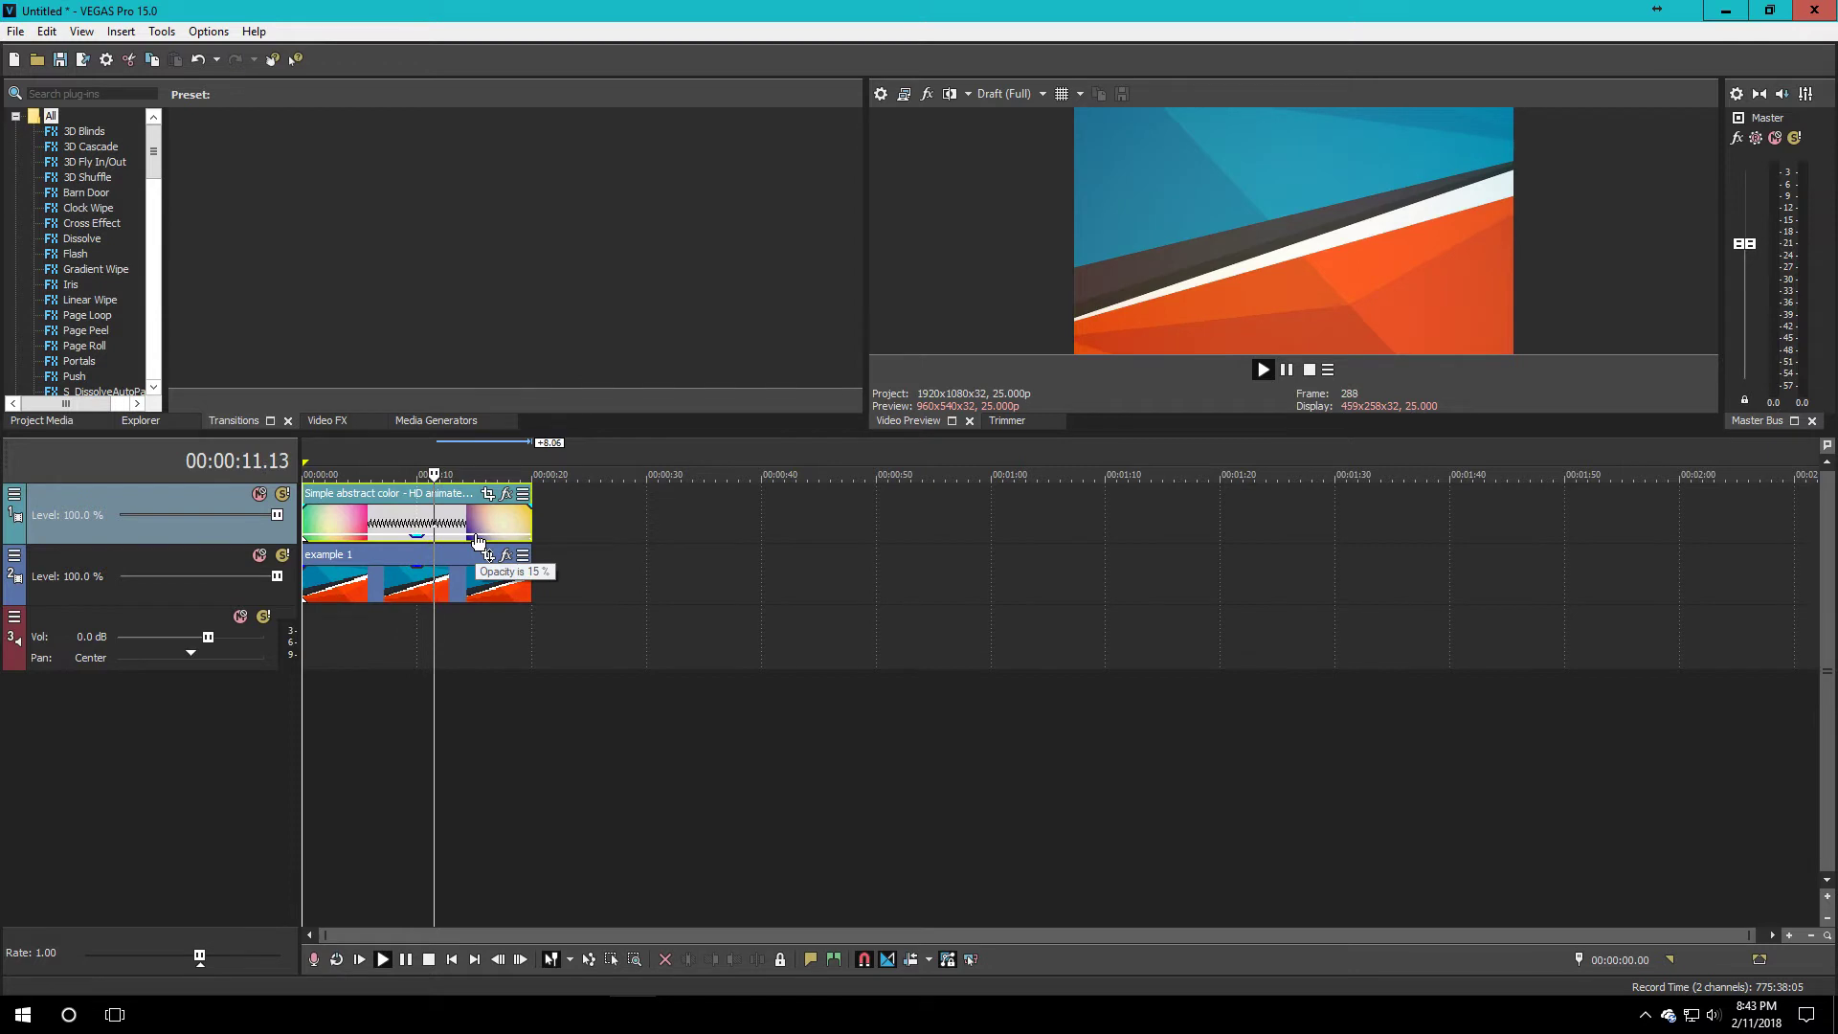
{"action": "left_click_drag", "start_coordinate": [478, 541], "coordinate": [476, 534]}
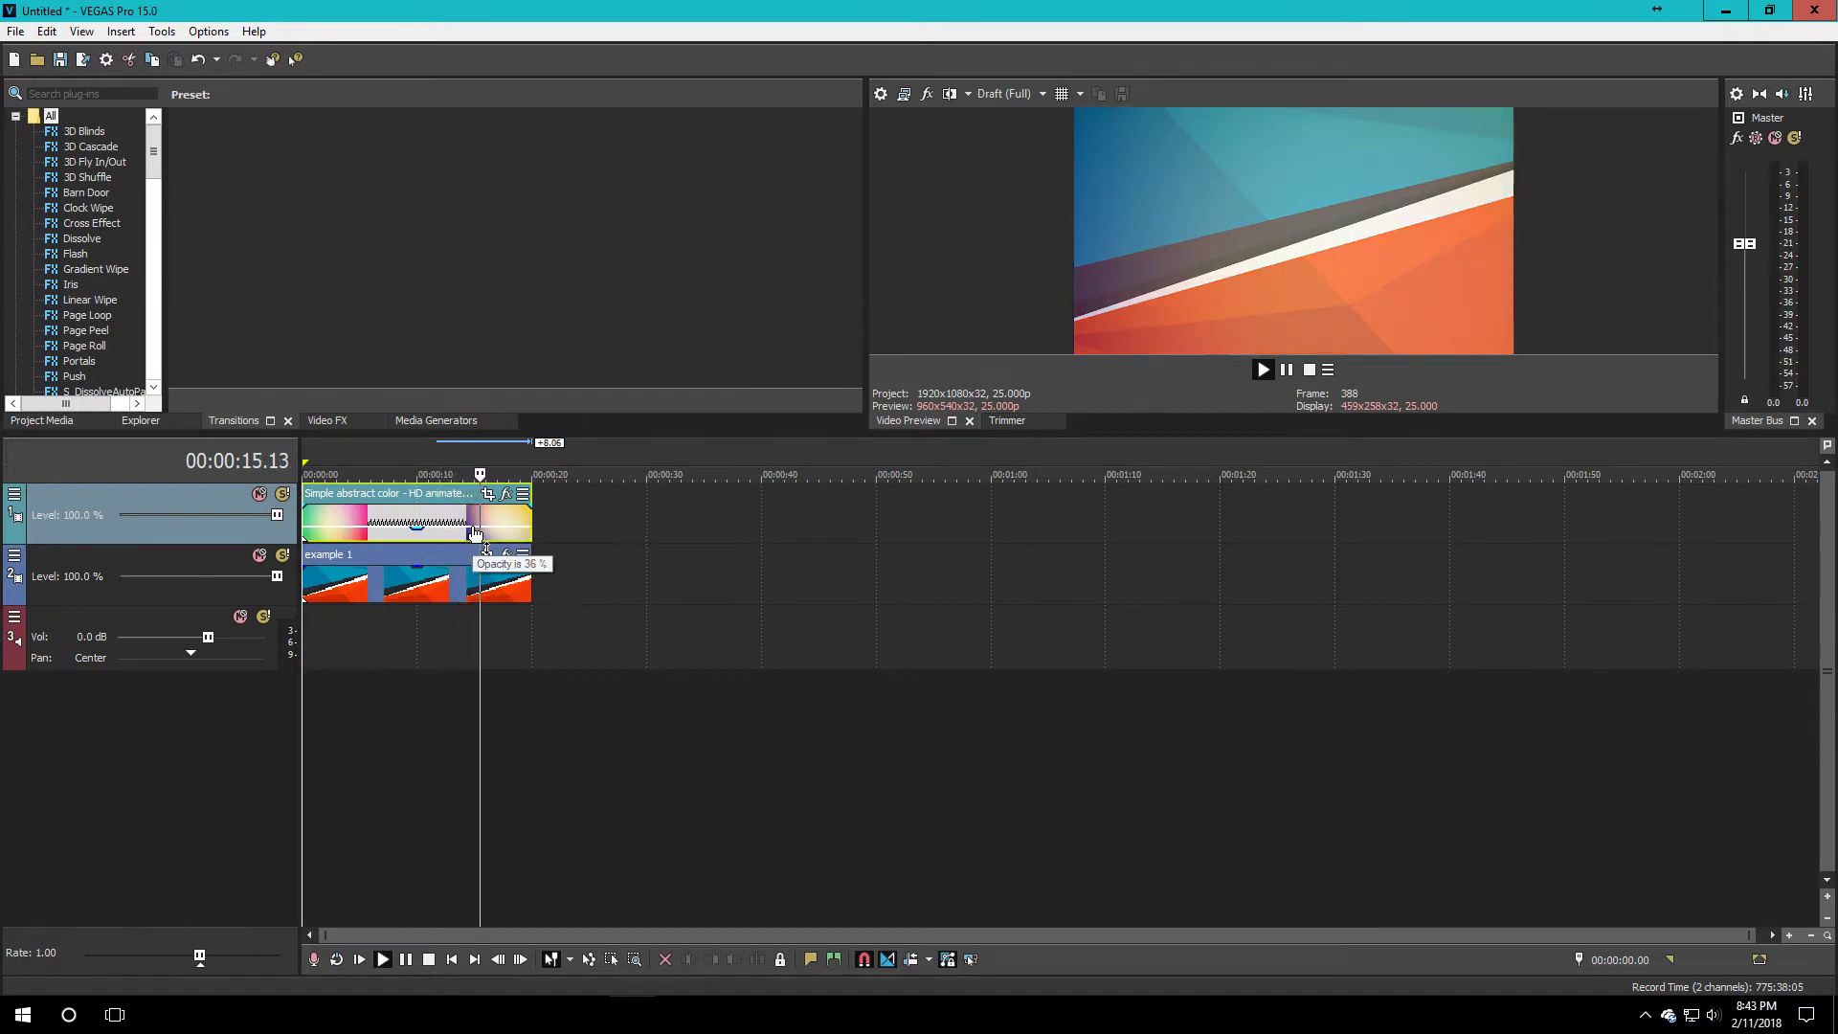
{"action": "left_click_drag", "start_coordinate": [476, 533], "coordinate": [477, 534]}
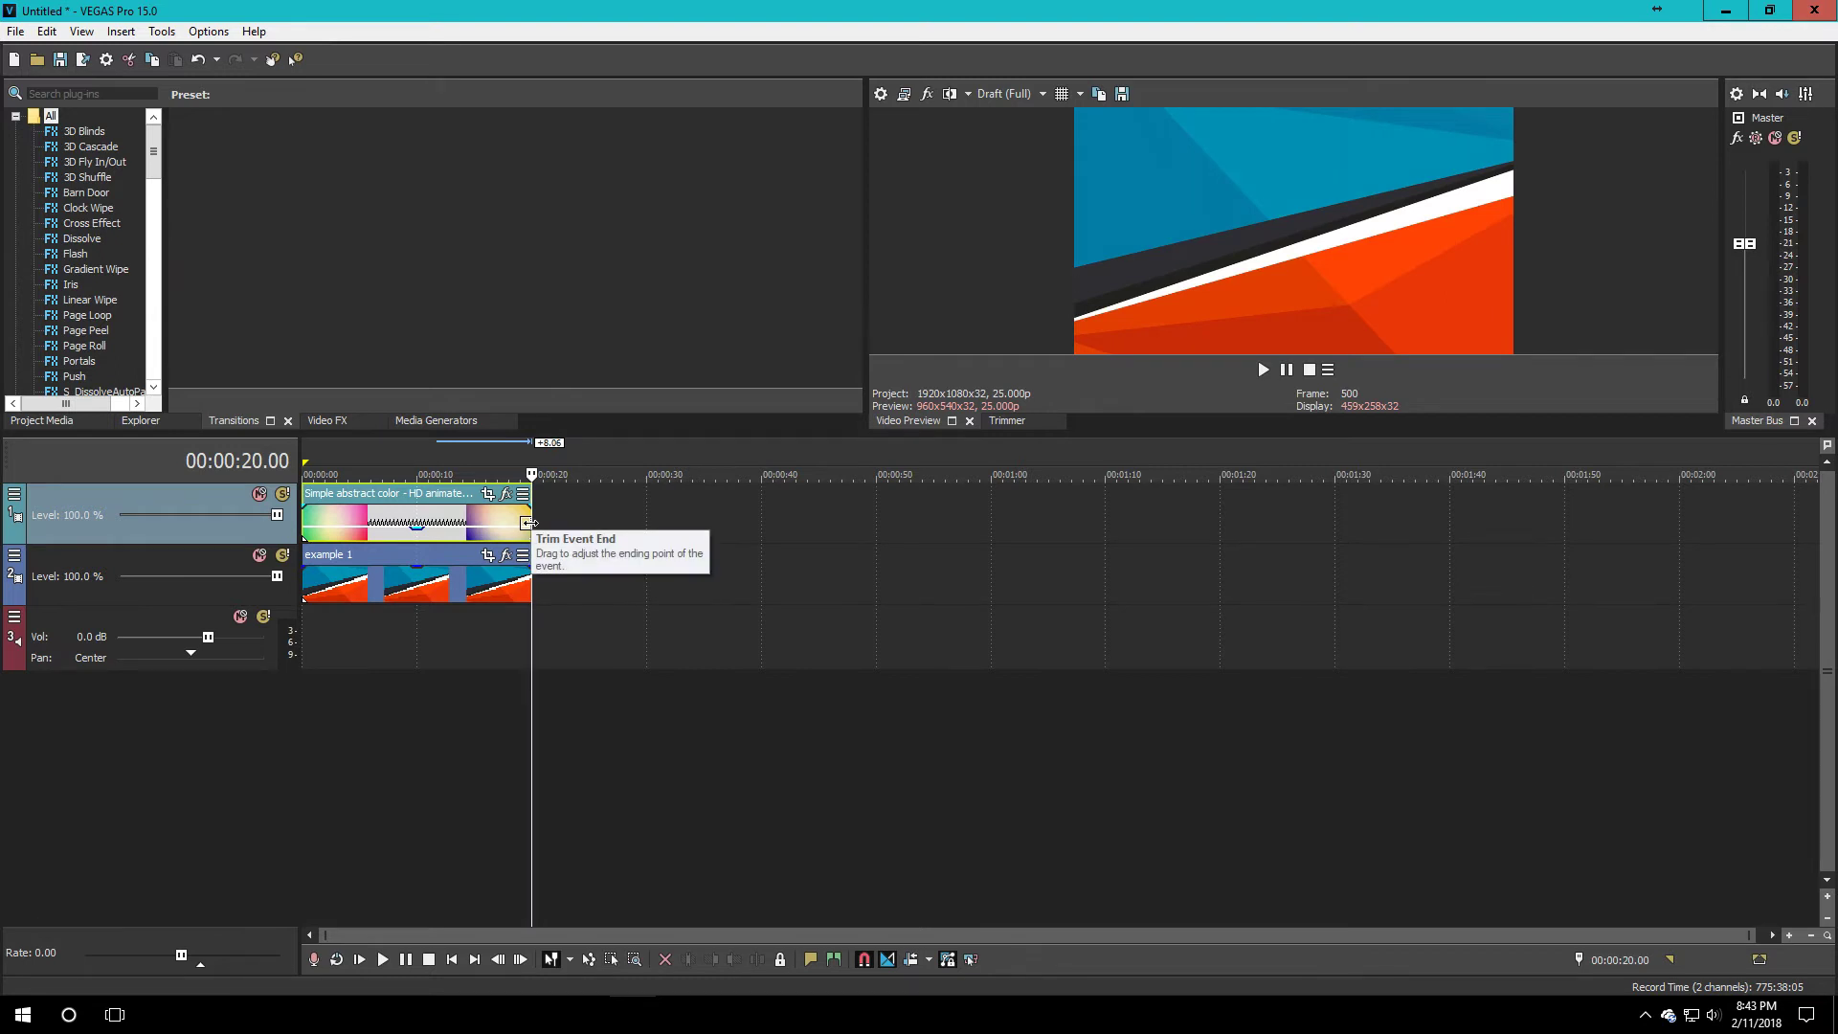
- Add the Abstract Background footage to the top track at about 32 seconds and delete the audio track that comes with it
{"action": "left_click_drag", "start_coordinate": [529, 523], "coordinate": [687, 545]}
{"action": "left_click", "coordinate": [688, 545]}
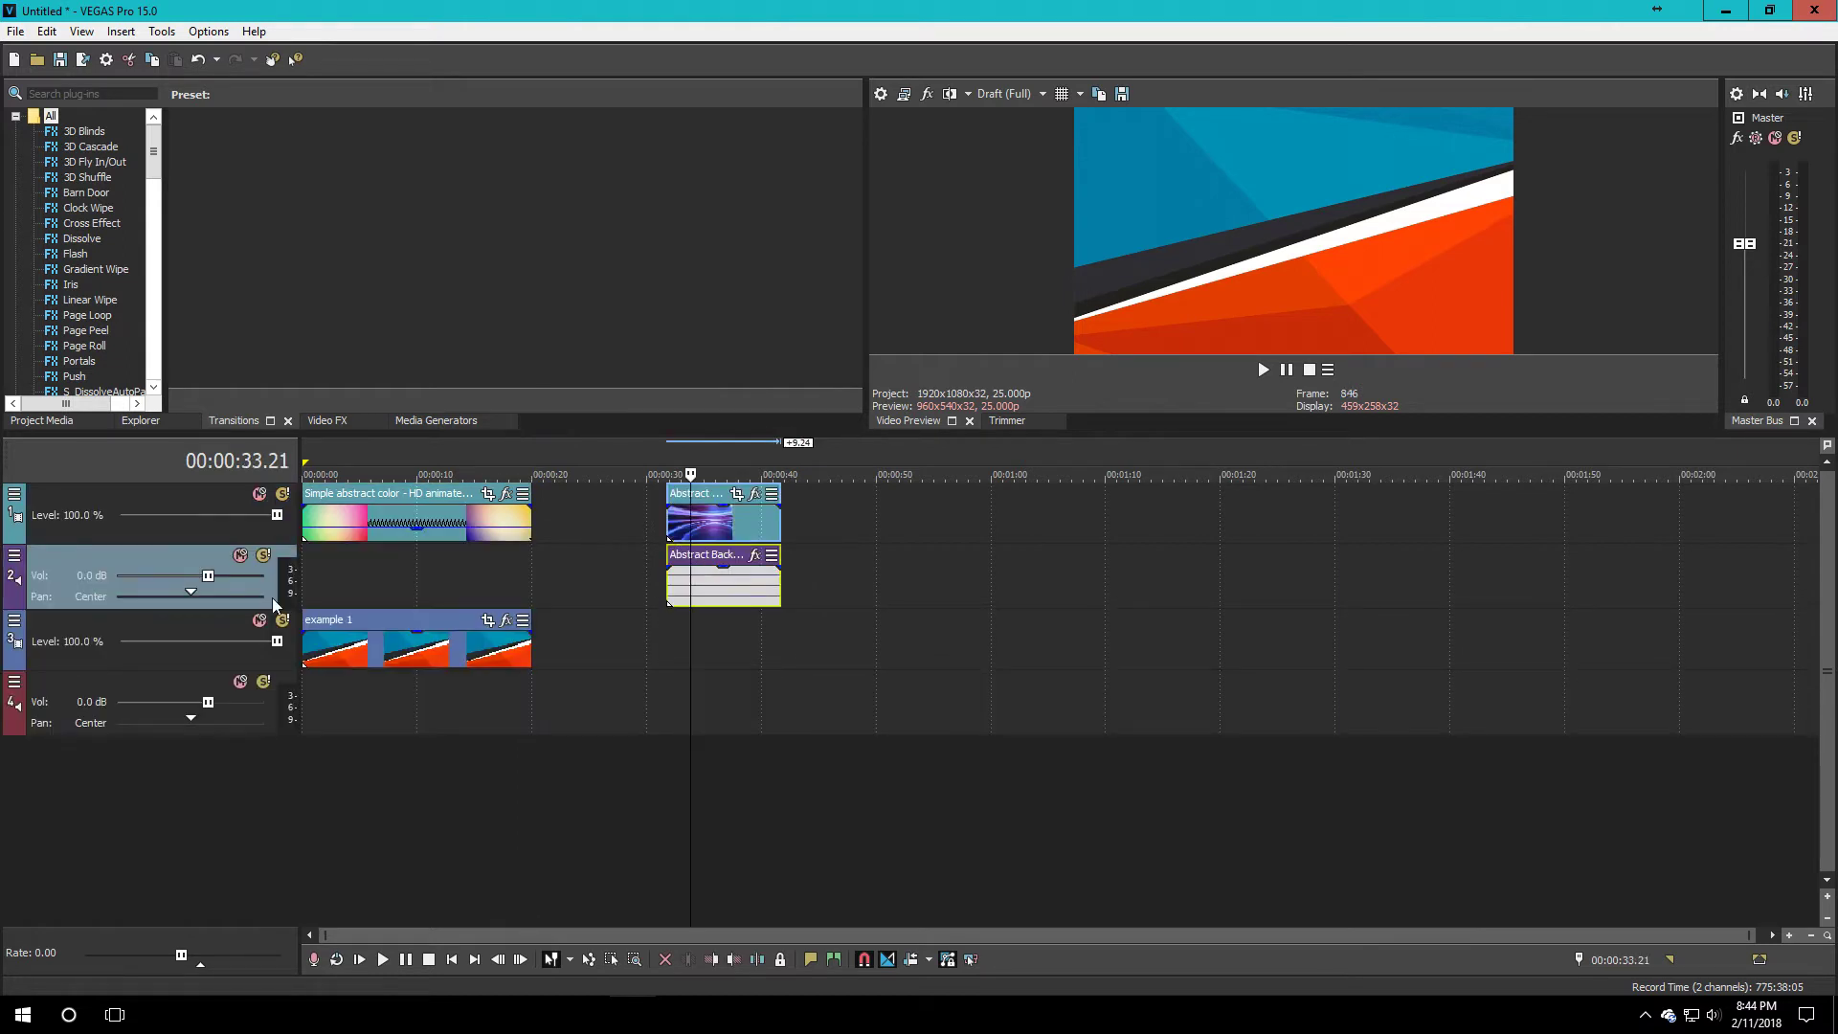
{"action": "right_click", "coordinate": [58, 569]}
{"action": "left_click", "coordinate": [108, 224]}
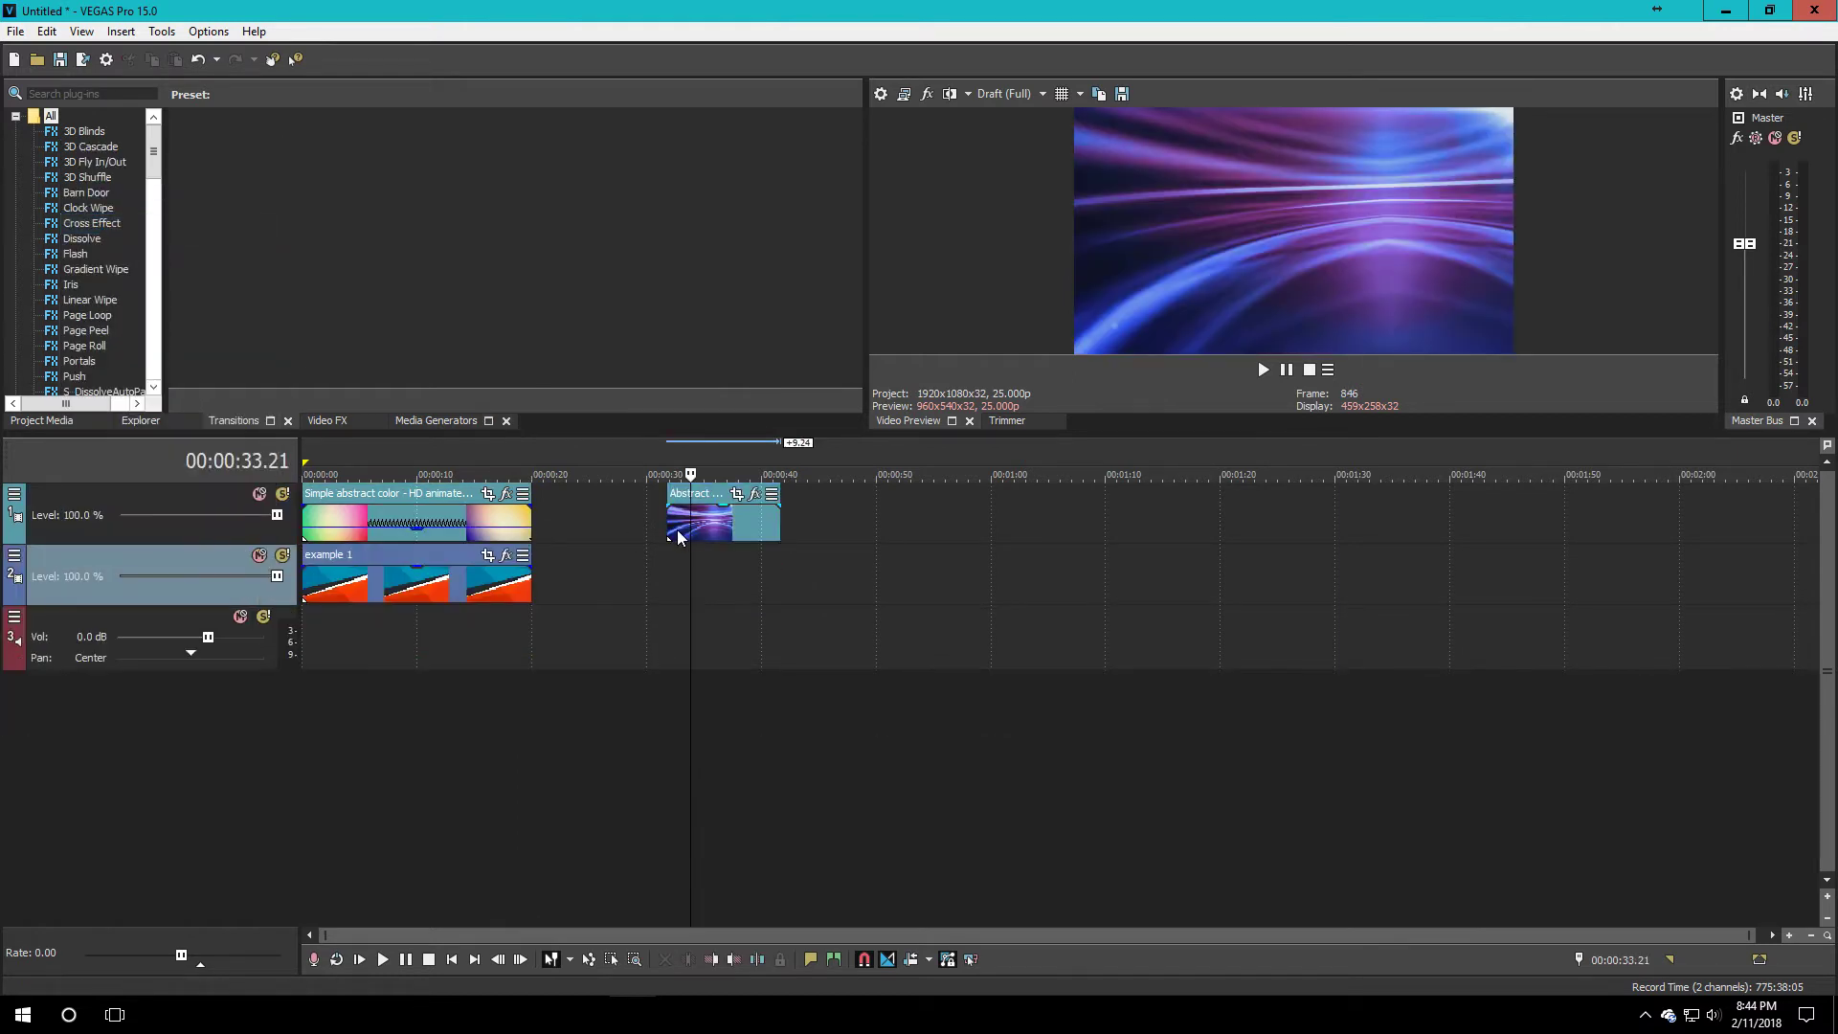
- Play the Abstract Background clip from its start to check its motion
{"action": "left_click", "coordinate": [667, 517]}
{"action": "key", "text": "space"}
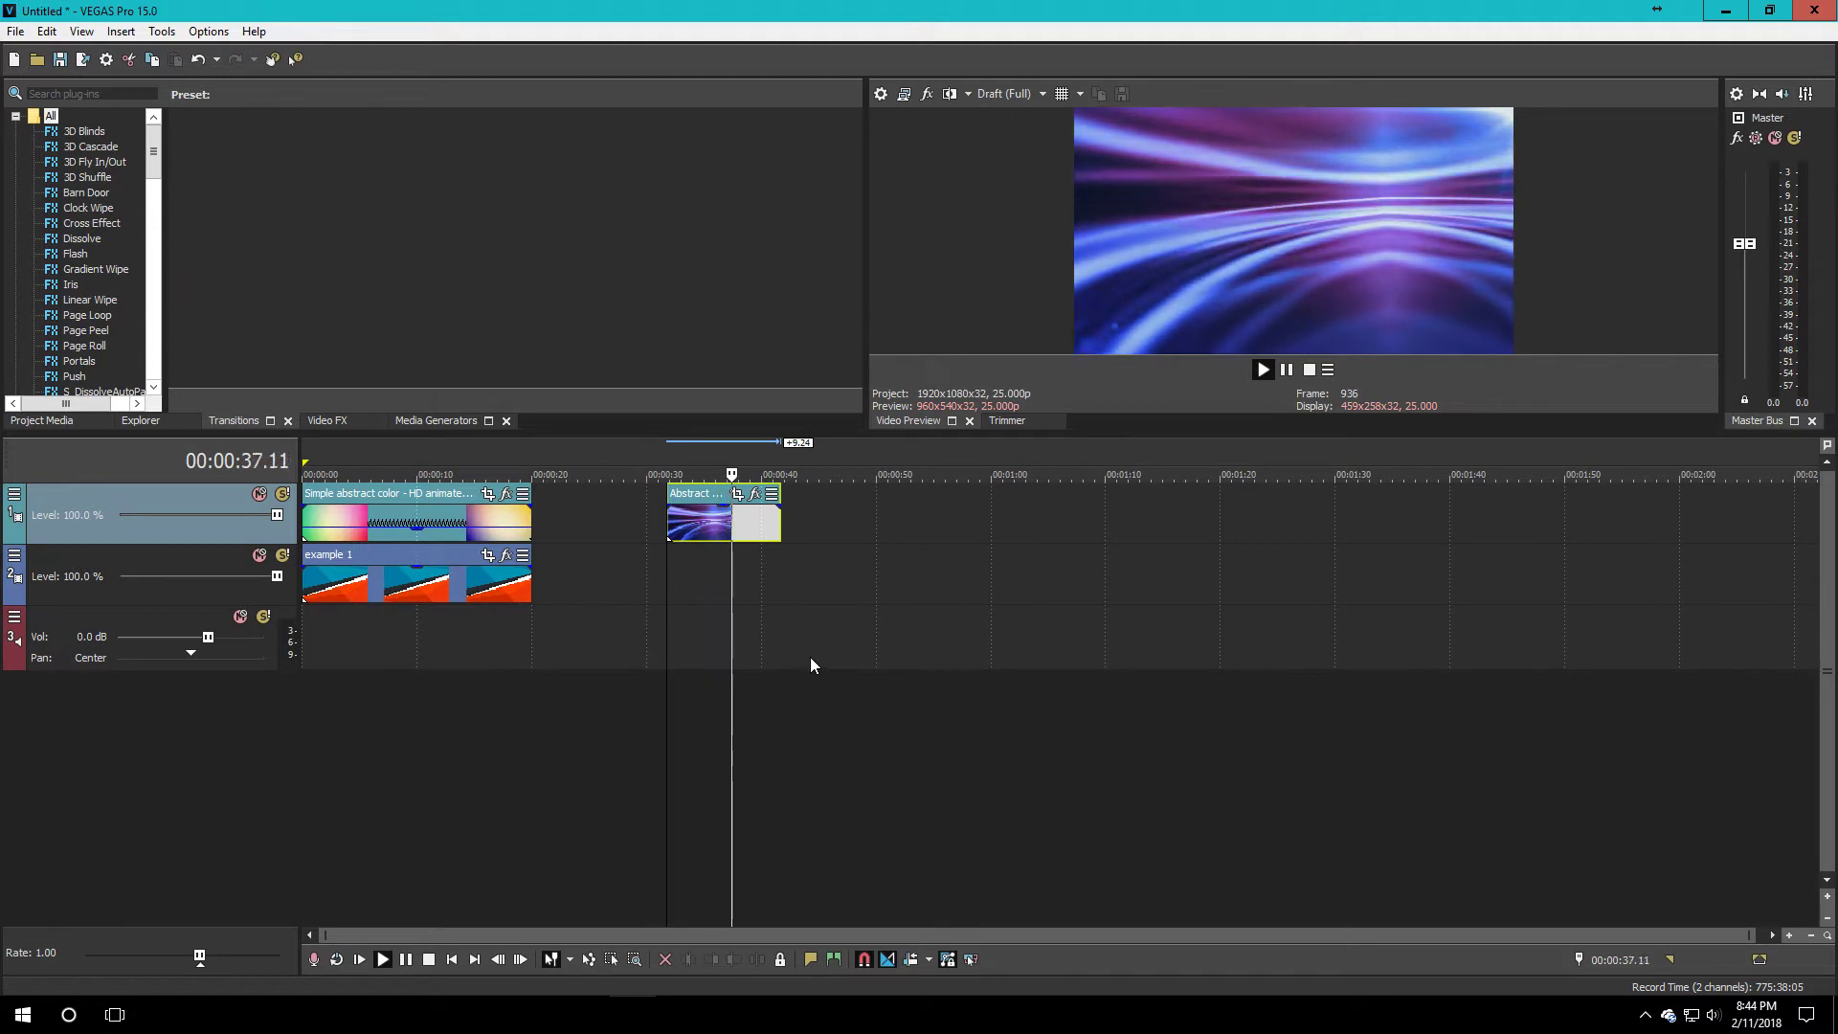
{"action": "key", "text": "space"}
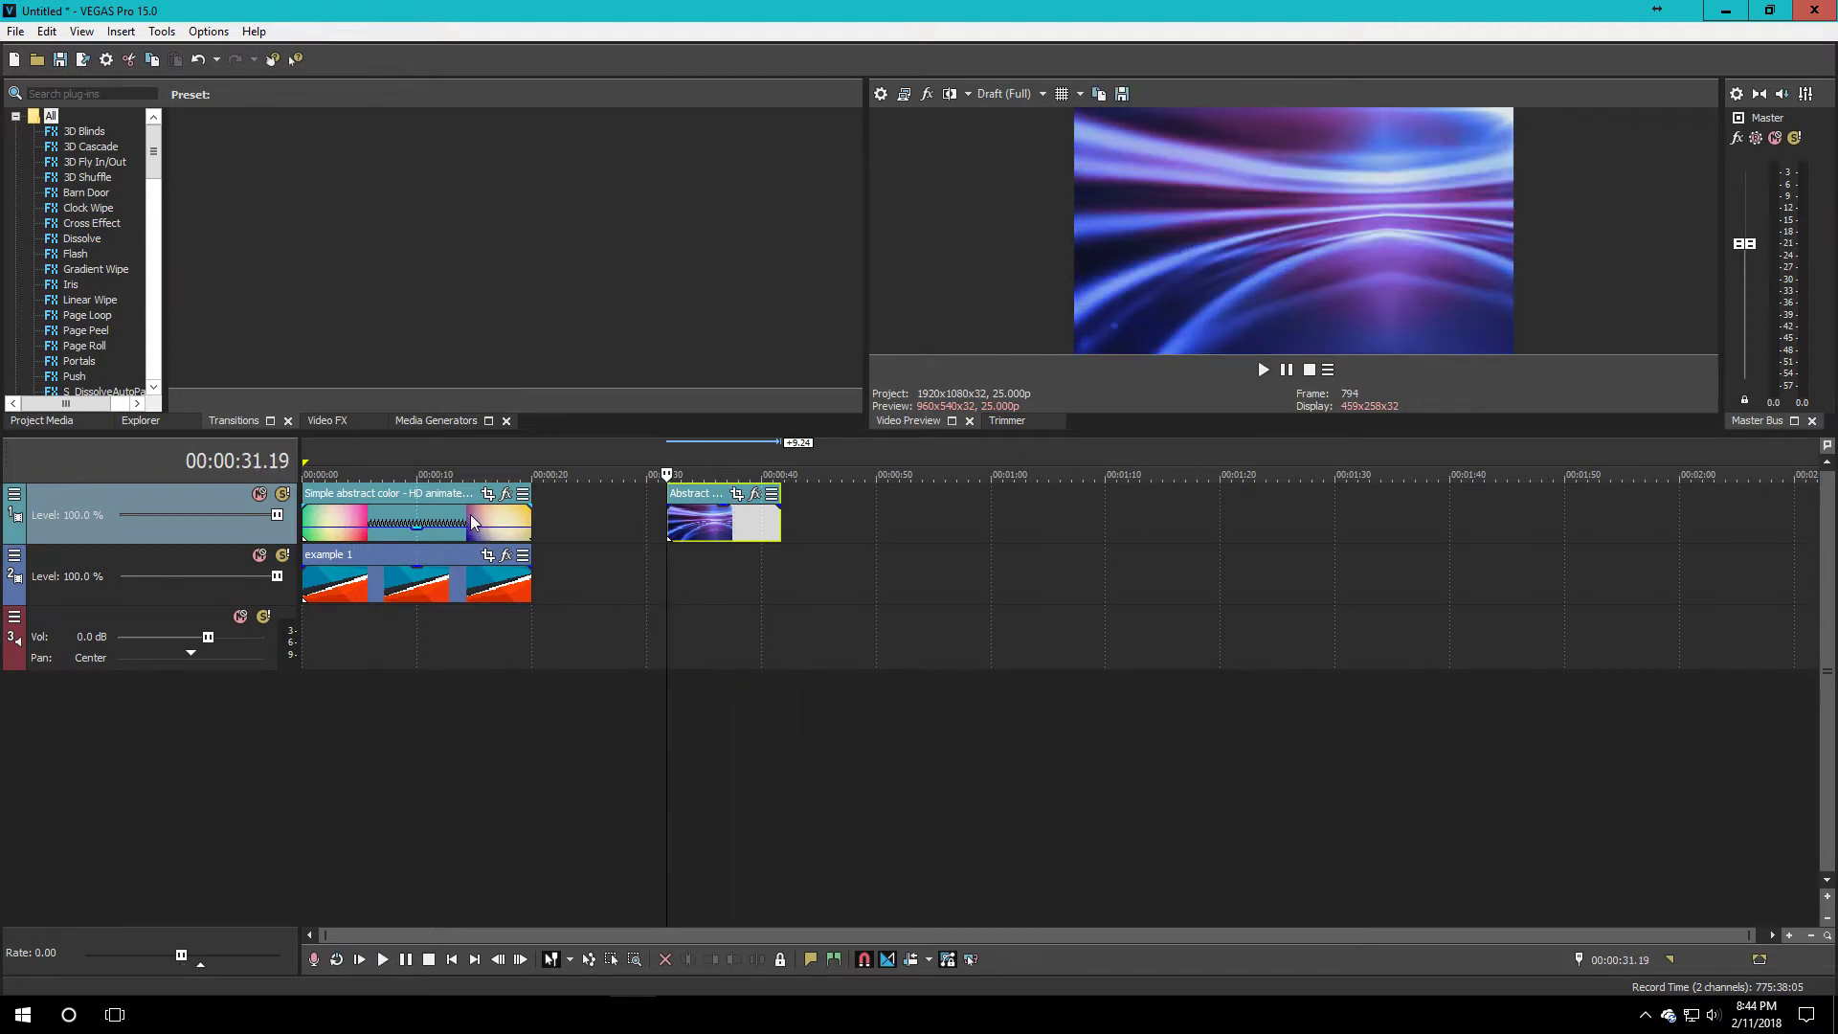
- Restore the Simple abstract color clip to full opacity and play it from the timeline start
{"action": "left_click", "coordinate": [469, 514]}
{"action": "left_click", "coordinate": [302, 526]}
{"action": "key", "text": "space"}
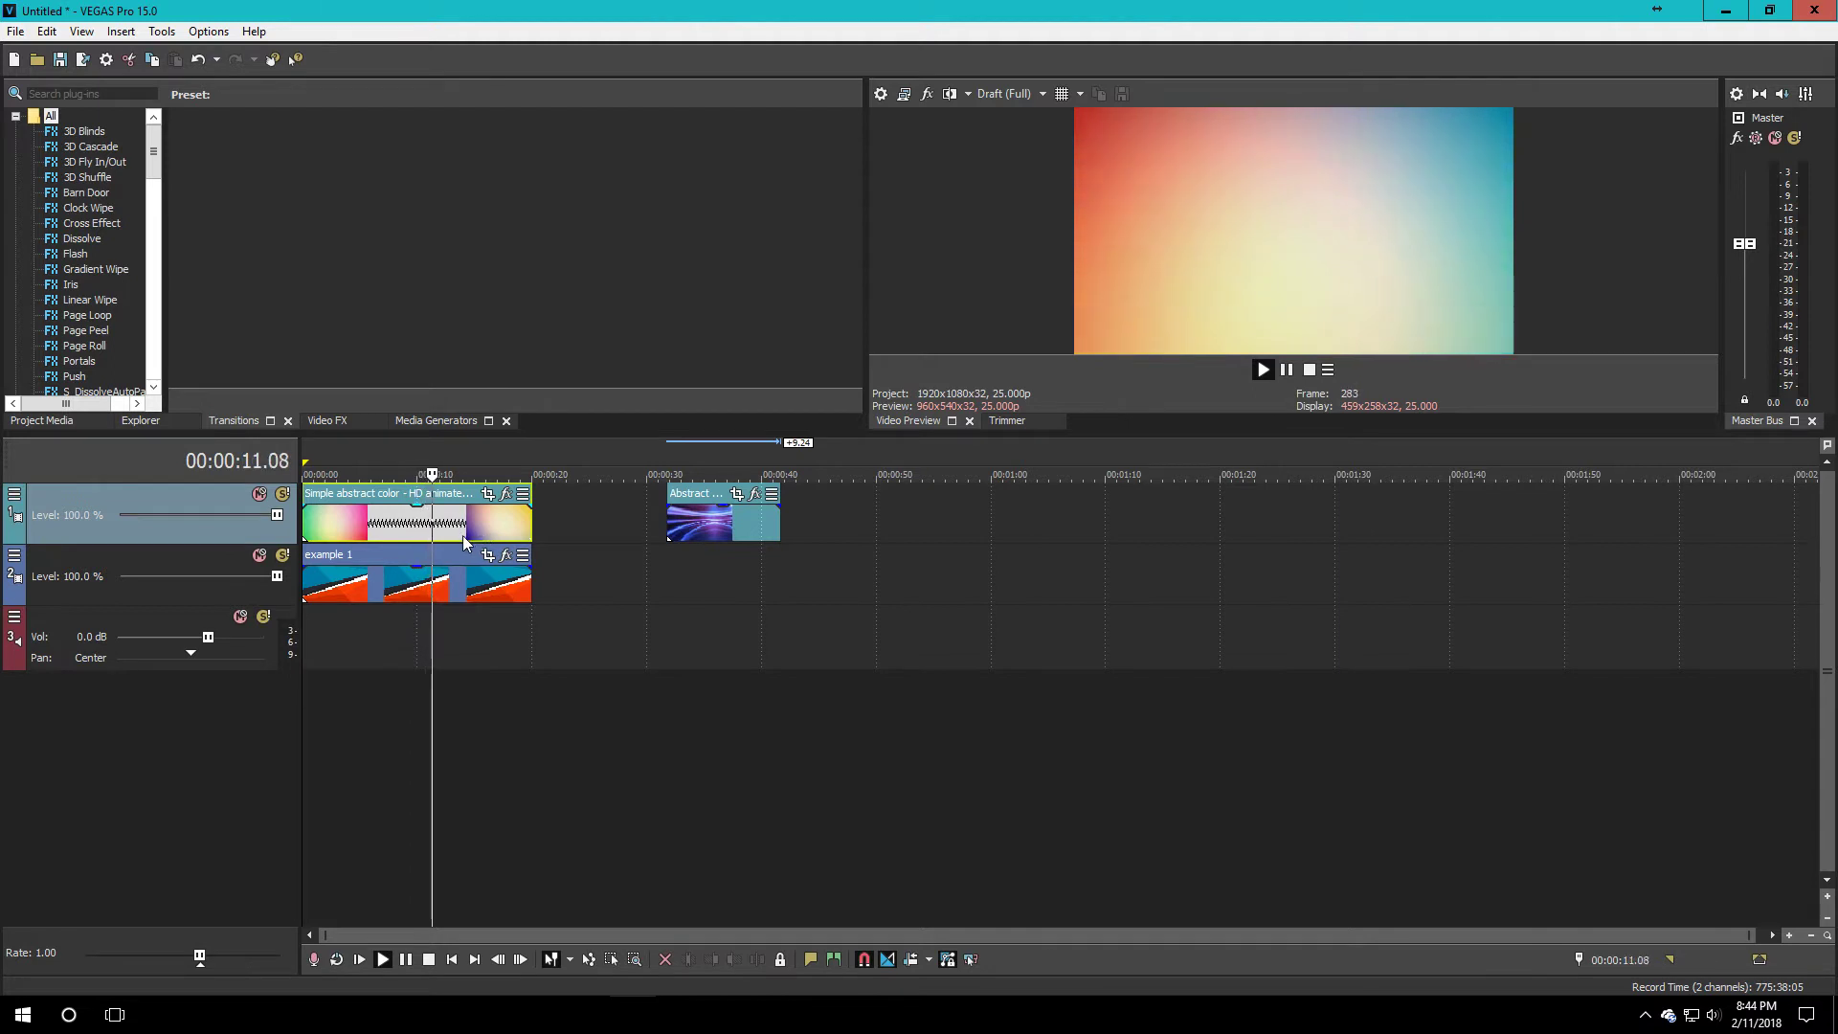
- Move the color clip aside to about 43 seconds, and place the Abstract Background clip at the start, time-stretched to 20 seconds
{"action": "left_click_drag", "start_coordinate": [455, 532], "coordinate": [953, 526]}
{"action": "left_click_drag", "start_coordinate": [670, 517], "coordinate": [532, 522]}
{"action": "left_click", "coordinate": [325, 522]}
- Lower the Abstract Background clip's opacity so it overlays the image faintly, and preview it from the start
{"action": "left_click_drag", "start_coordinate": [401, 514], "coordinate": [407, 542]}
{"action": "left_click", "coordinate": [309, 524]}
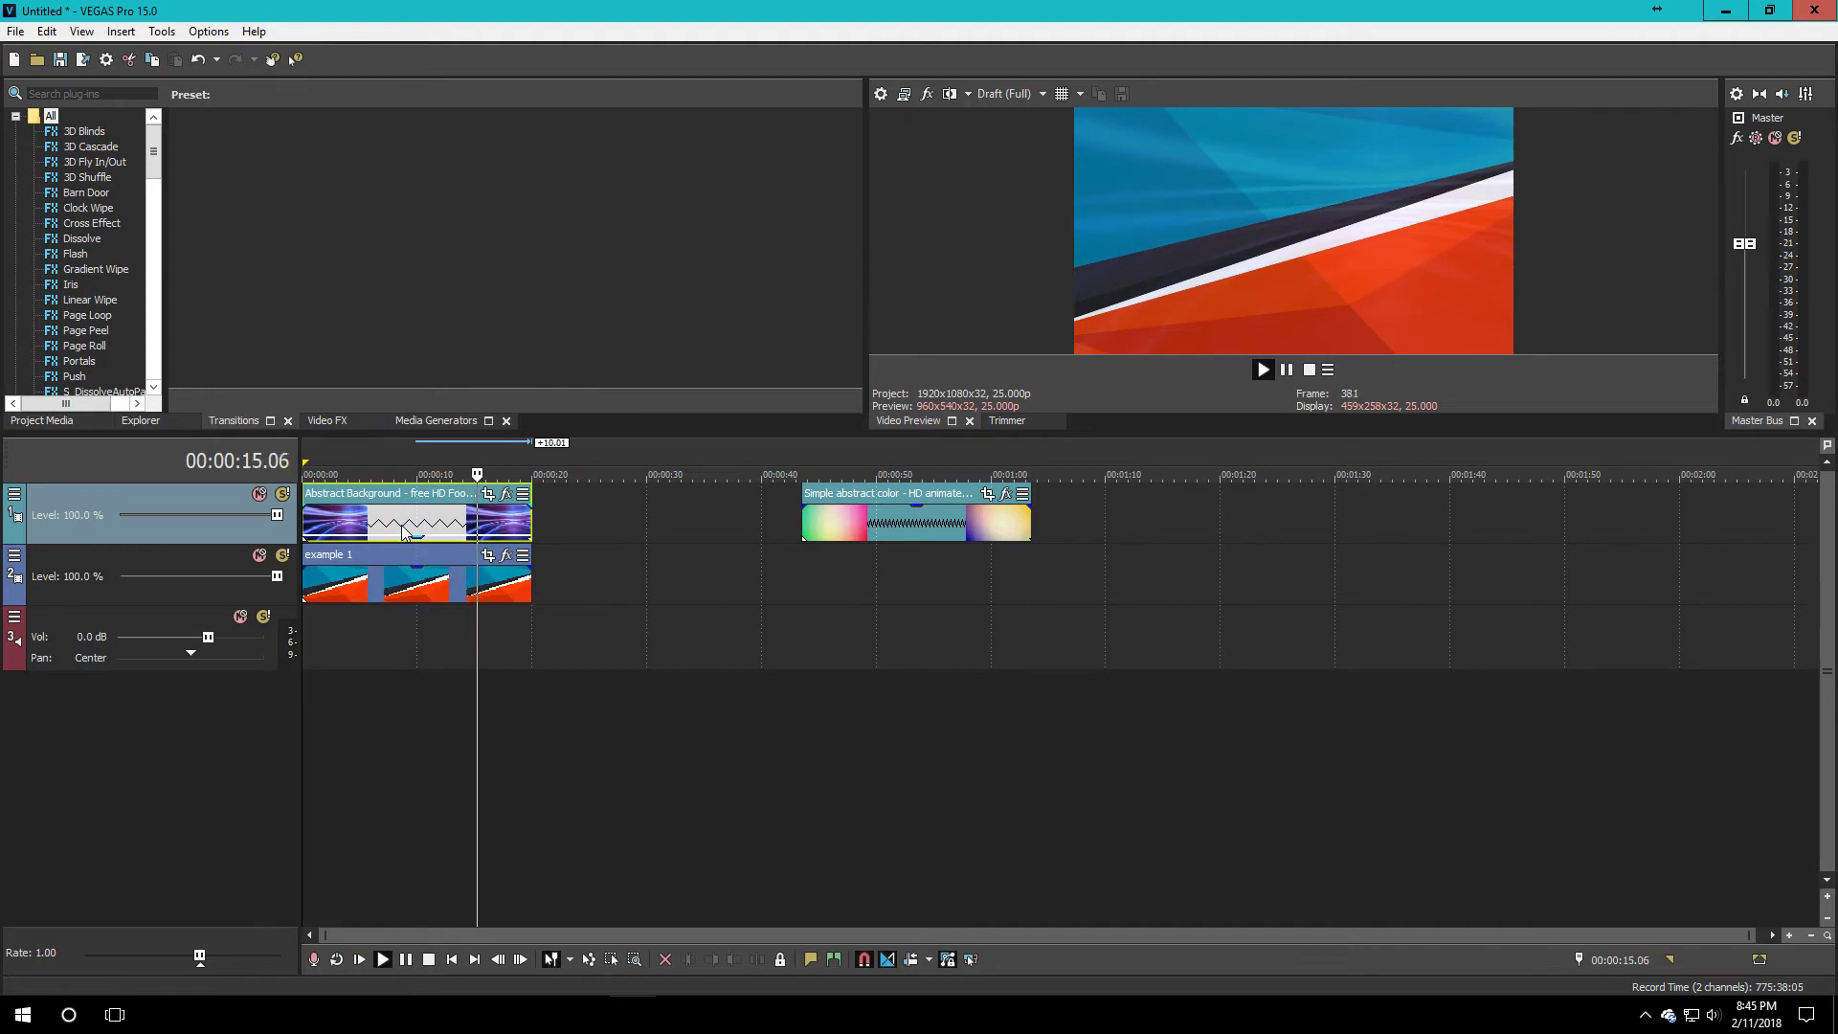
{"action": "key", "text": "space"}
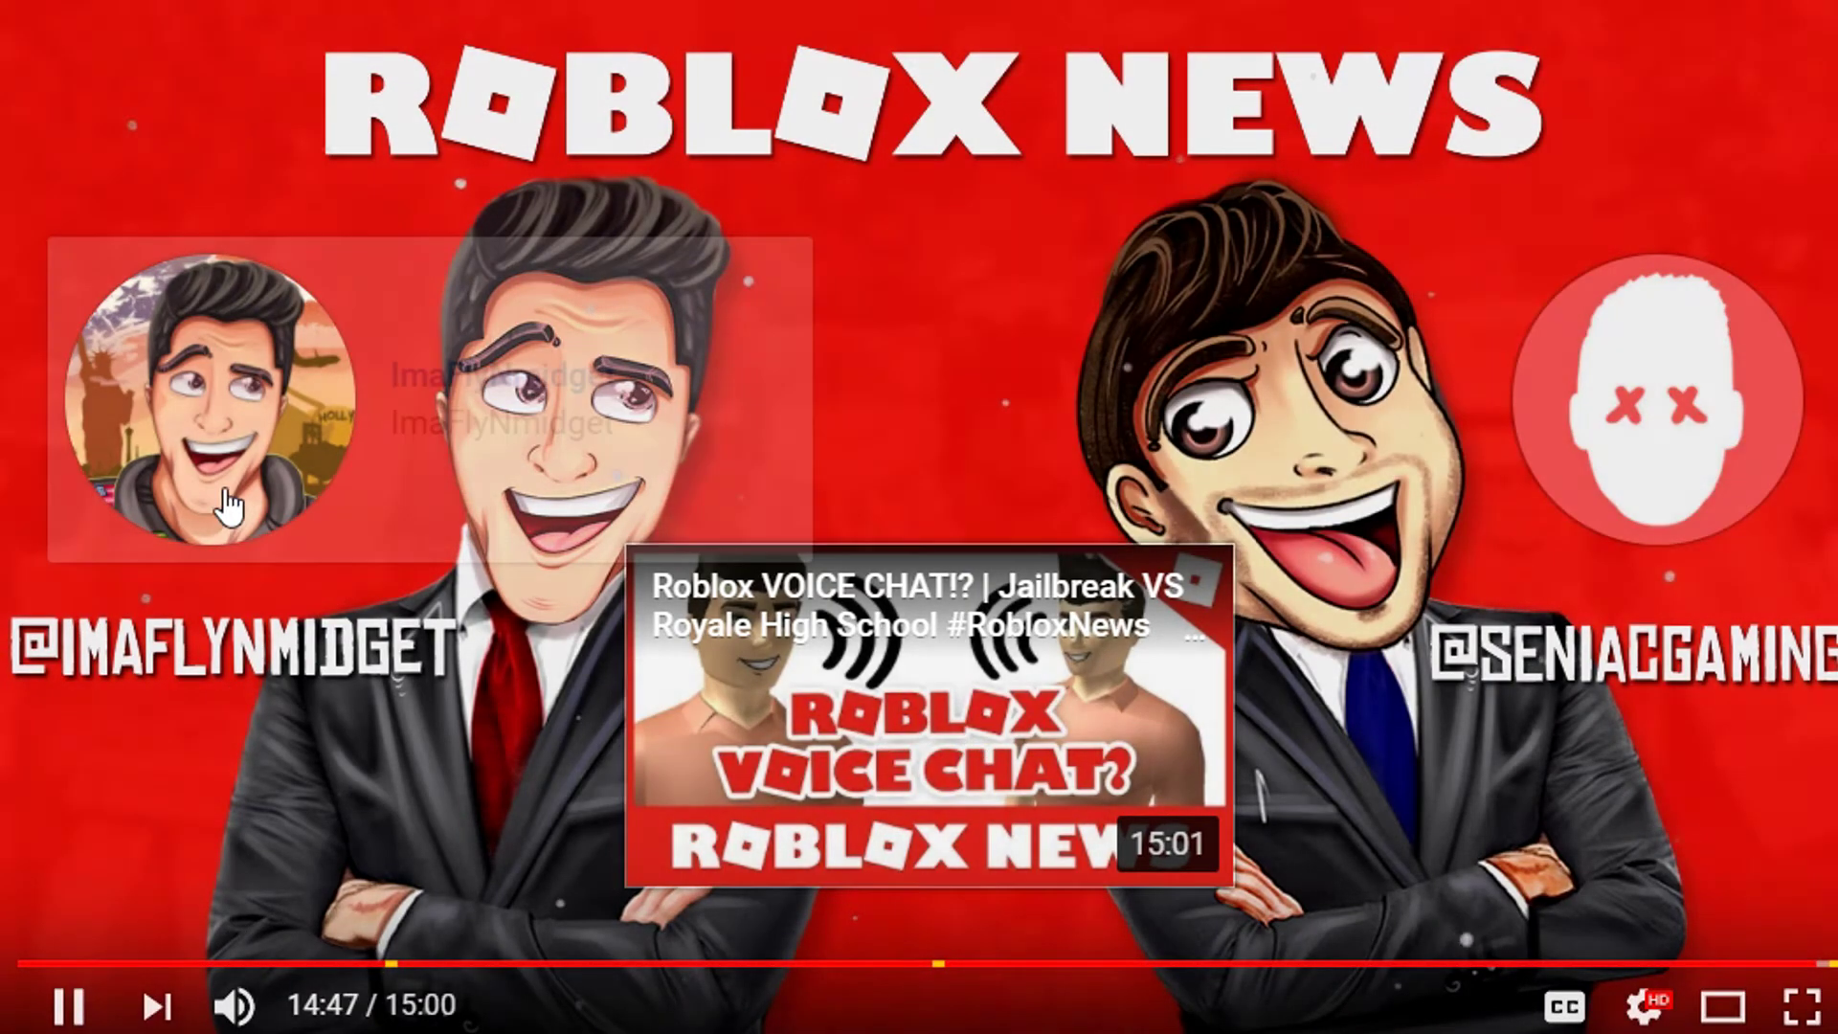
{"action": "mouse_move", "coordinate": [213, 501]}
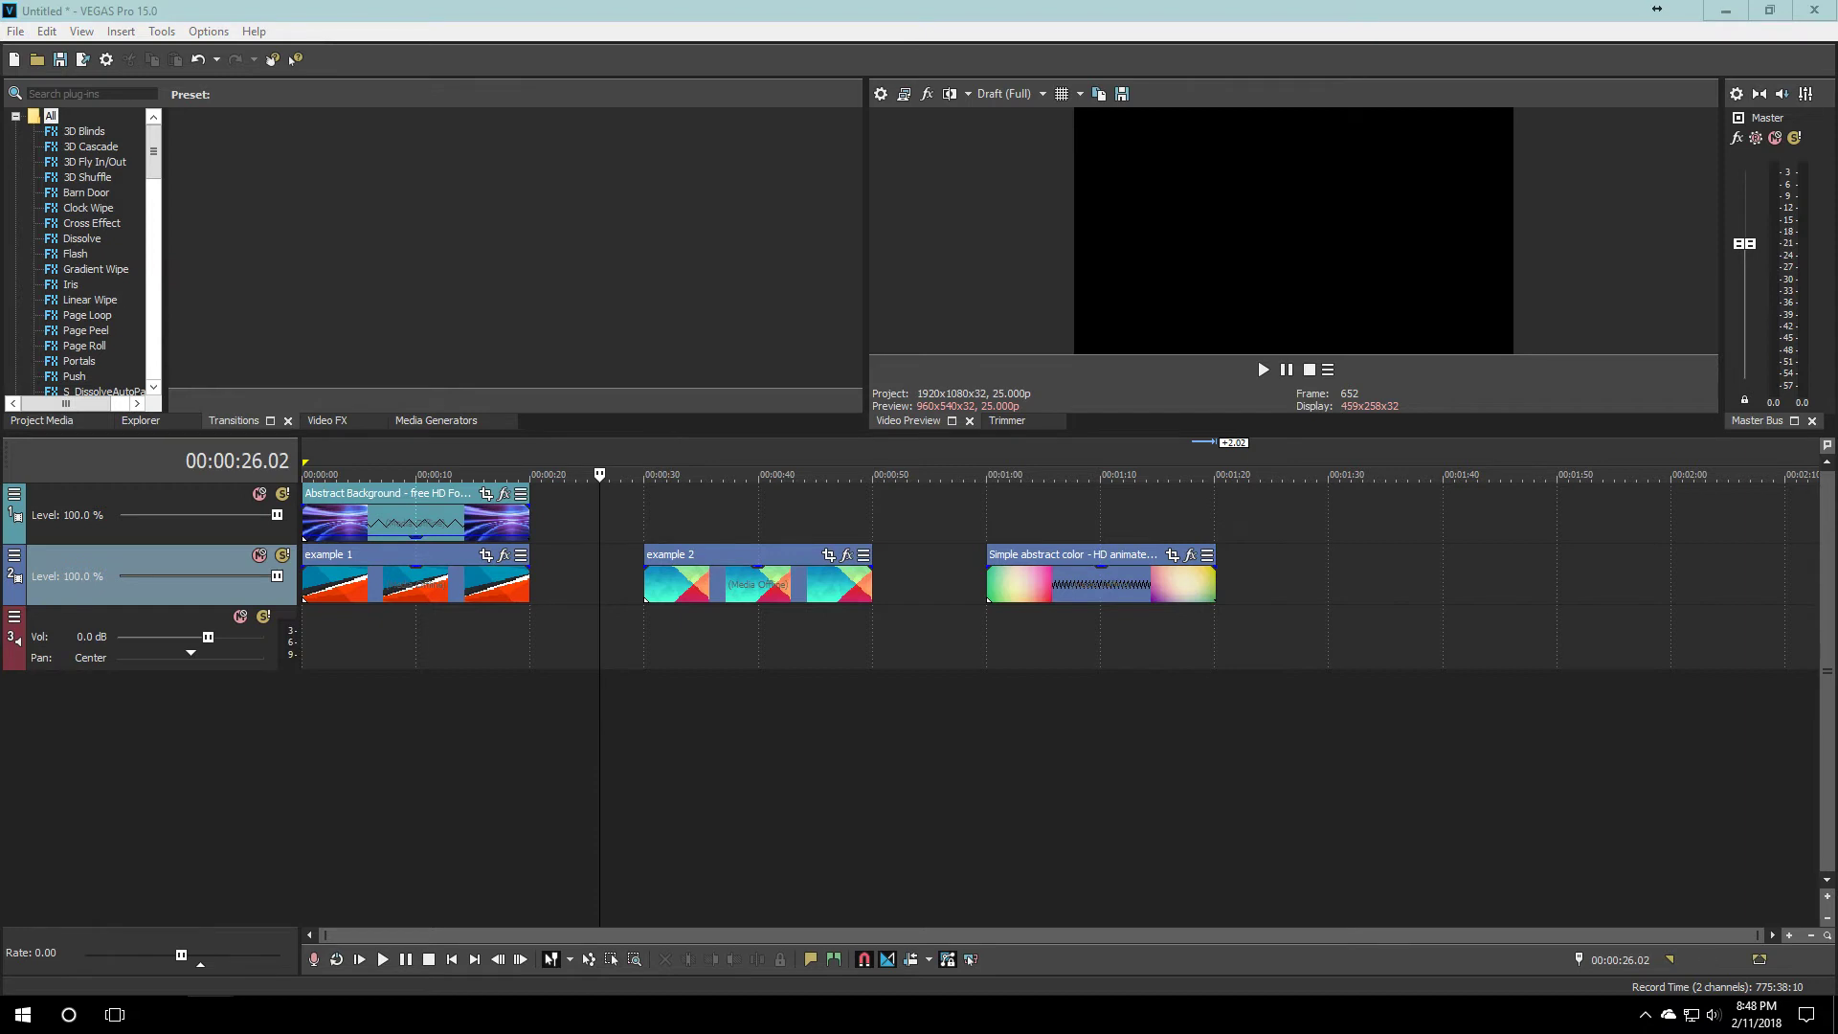
- Add the song "DEAF KEV - Invincible [NCS Release]" to the audio track at about 16 seconds
{"action": "left_click_drag", "start_coordinate": [530, 713], "coordinate": [447, 659]}
{"action": "scroll", "coordinate": [595, 669], "scroll_direction": "up", "scroll_amount": 6}
{"action": "scroll", "coordinate": [977, 662], "scroll_direction": "down", "scroll_amount": 2}
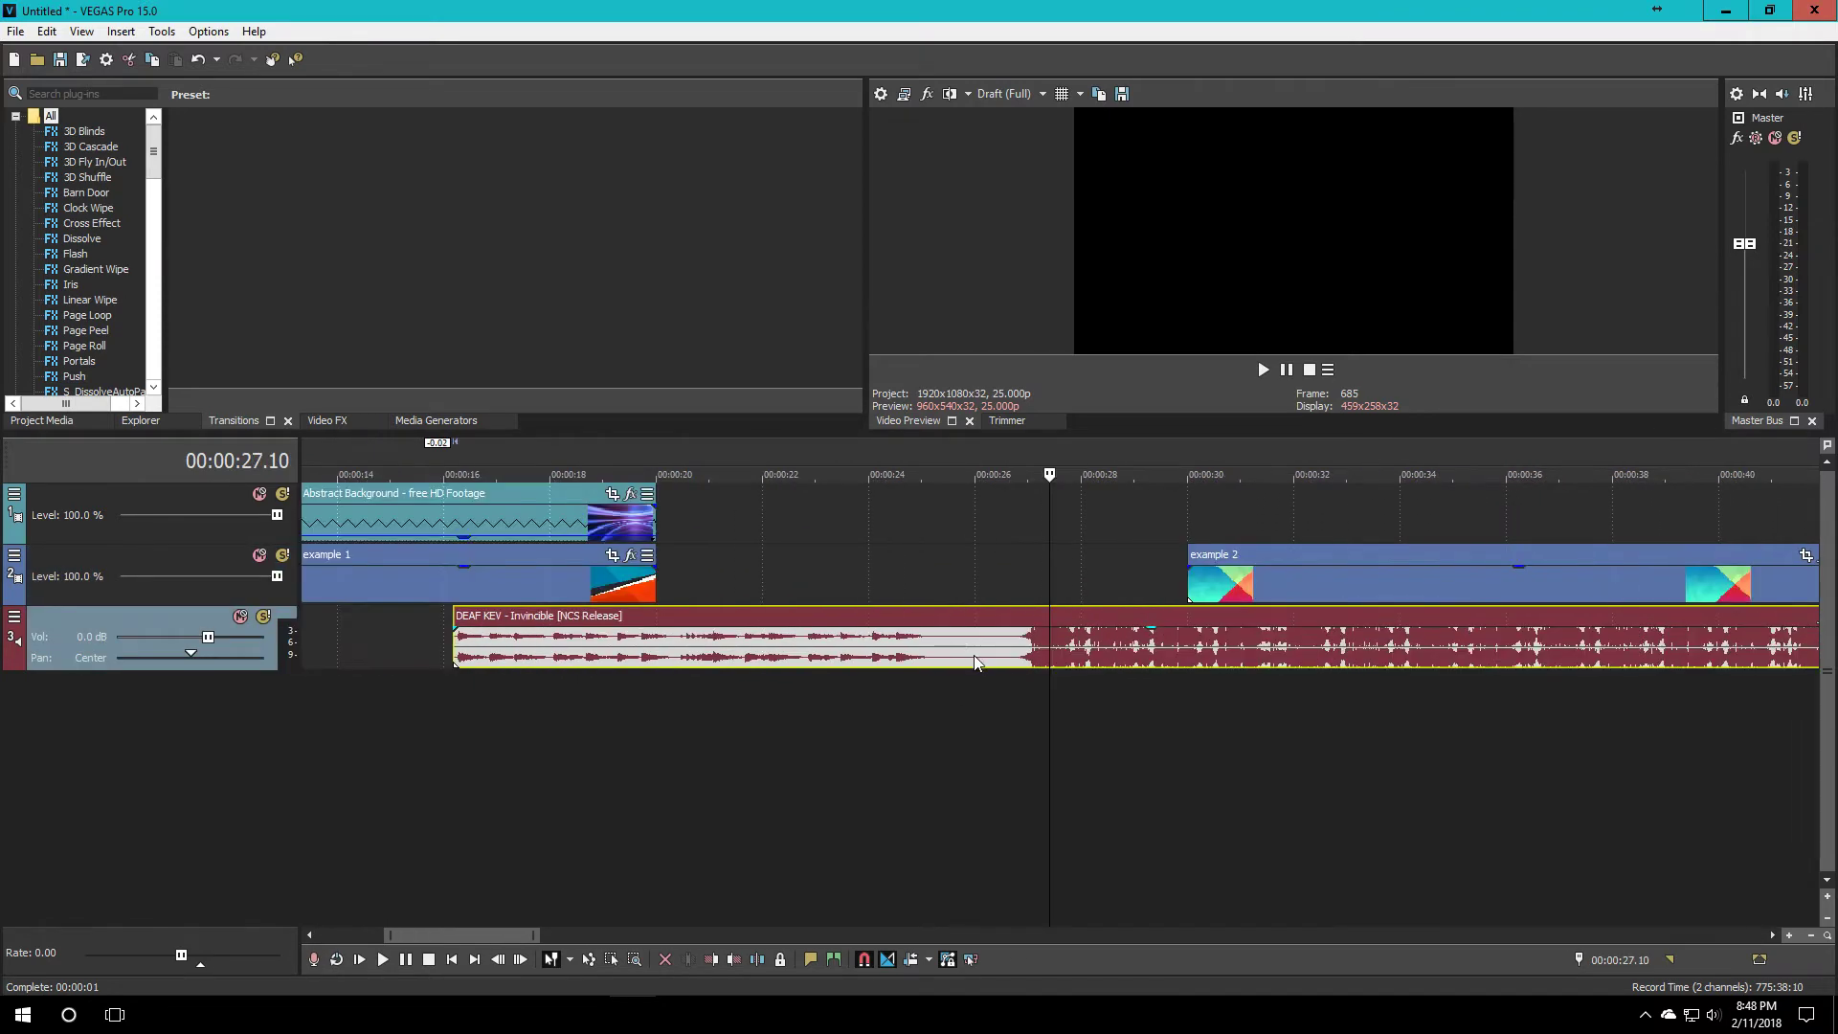
{"action": "scroll", "coordinate": [1010, 661], "scroll_direction": "down", "scroll_amount": 4}
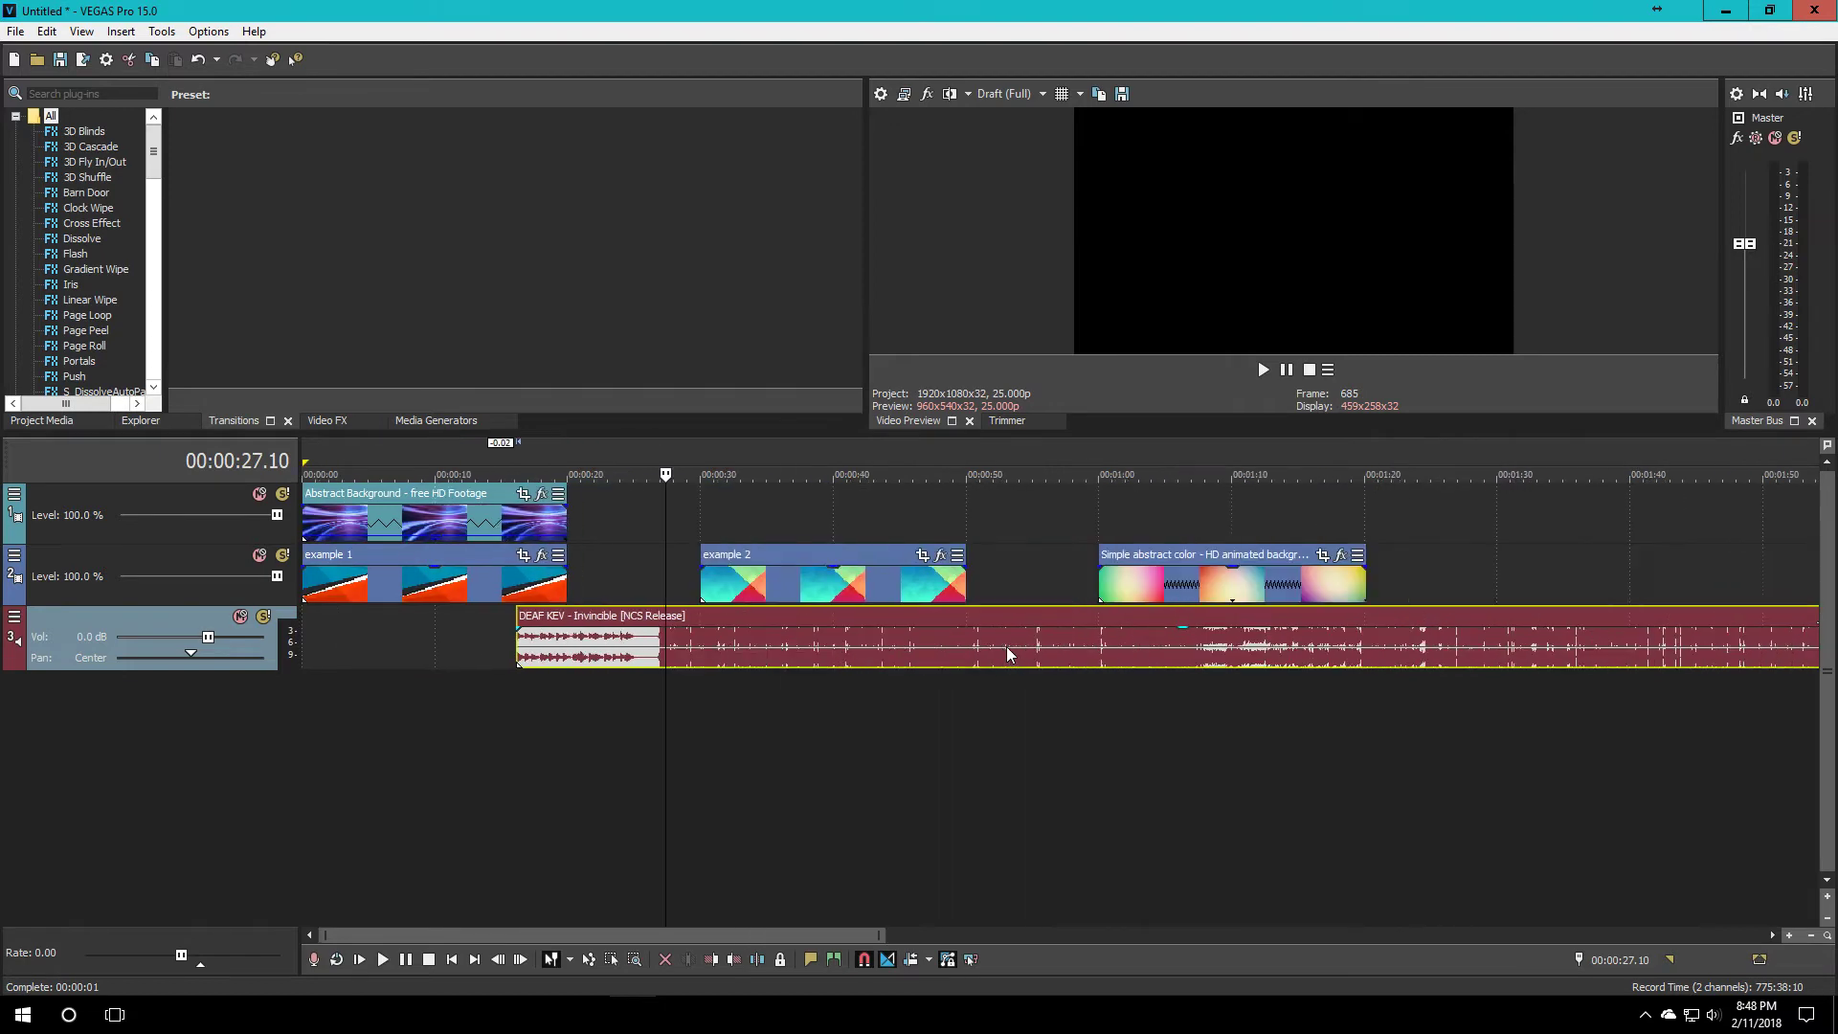
- Trim the quiet intro off the song so that it begins at the loud drop, at about 26 seconds 19 frames
{"action": "left_click", "coordinate": [660, 653]}
{"action": "scroll", "coordinate": [661, 653], "scroll_direction": "up", "scroll_amount": 5}
{"action": "scroll", "coordinate": [492, 677], "scroll_direction": "down", "scroll_amount": 3}
{"action": "left_click_drag", "start_coordinate": [810, 641], "coordinate": [1043, 651]}
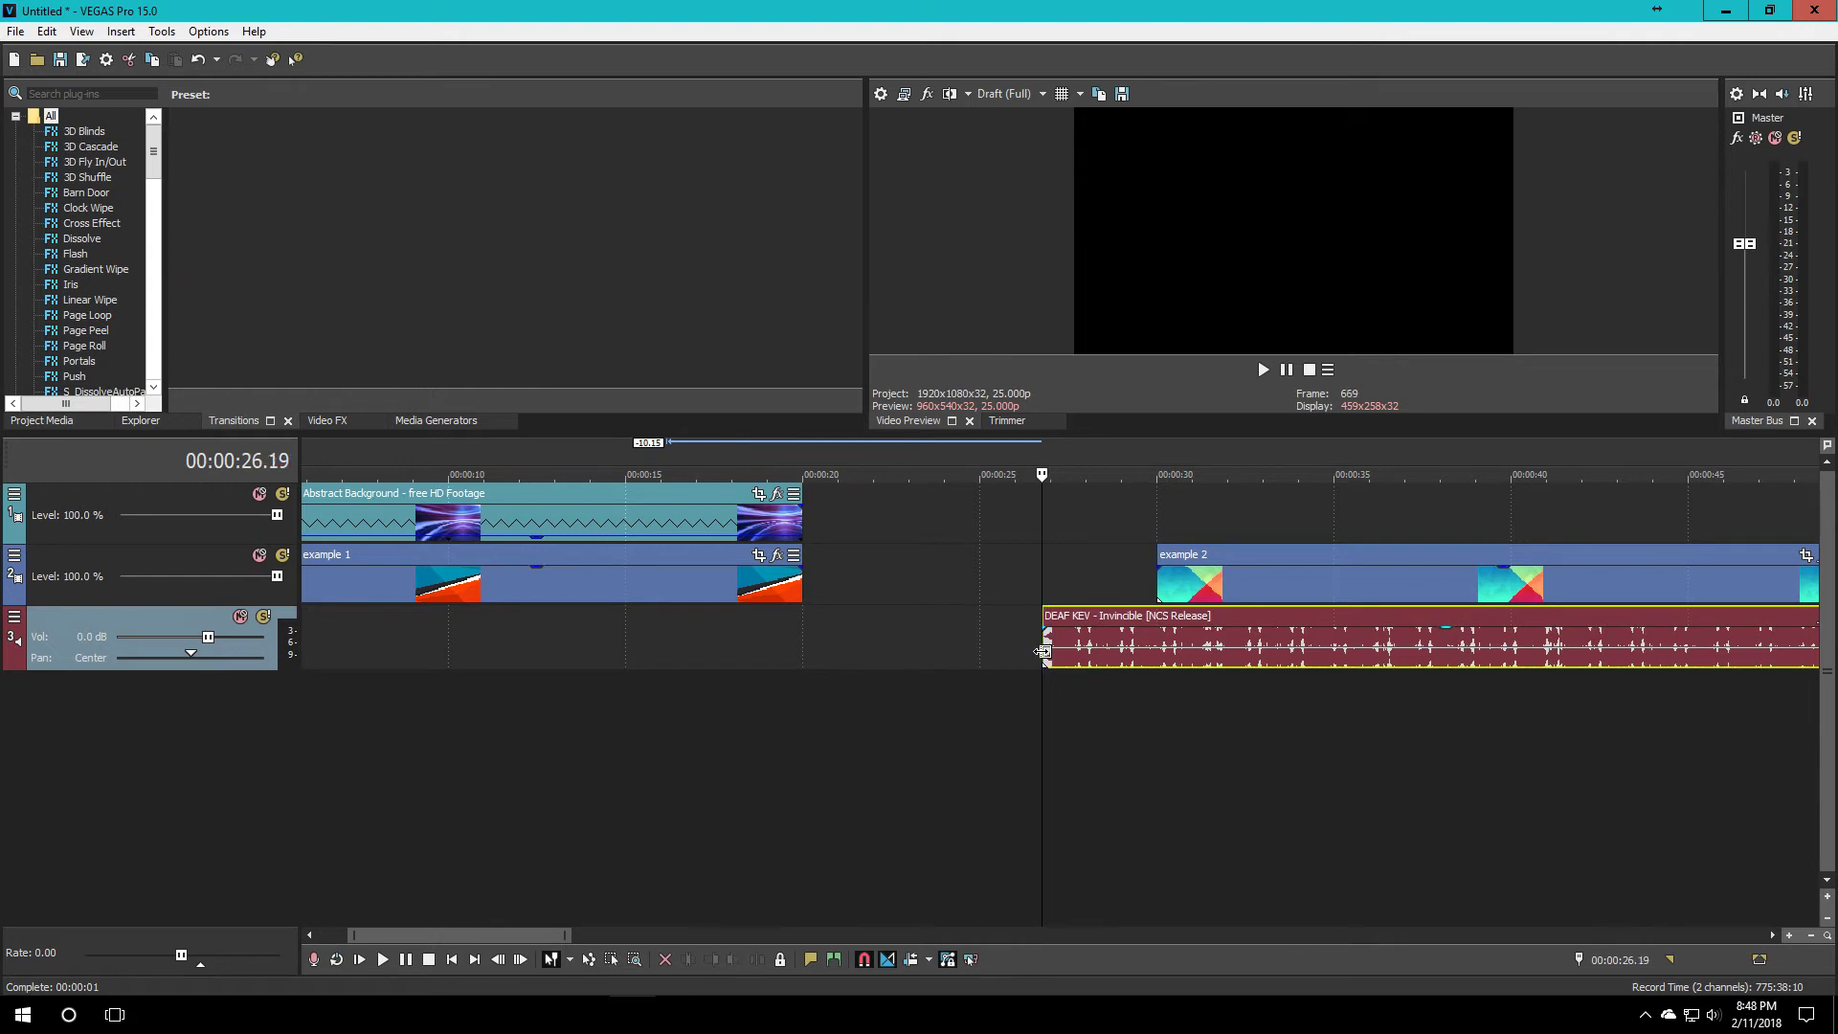
- Play the trimmed beginning of the song and examine its waveform to check the cut point
{"action": "scroll", "coordinate": [1034, 659], "scroll_direction": "up", "scroll_amount": 5}
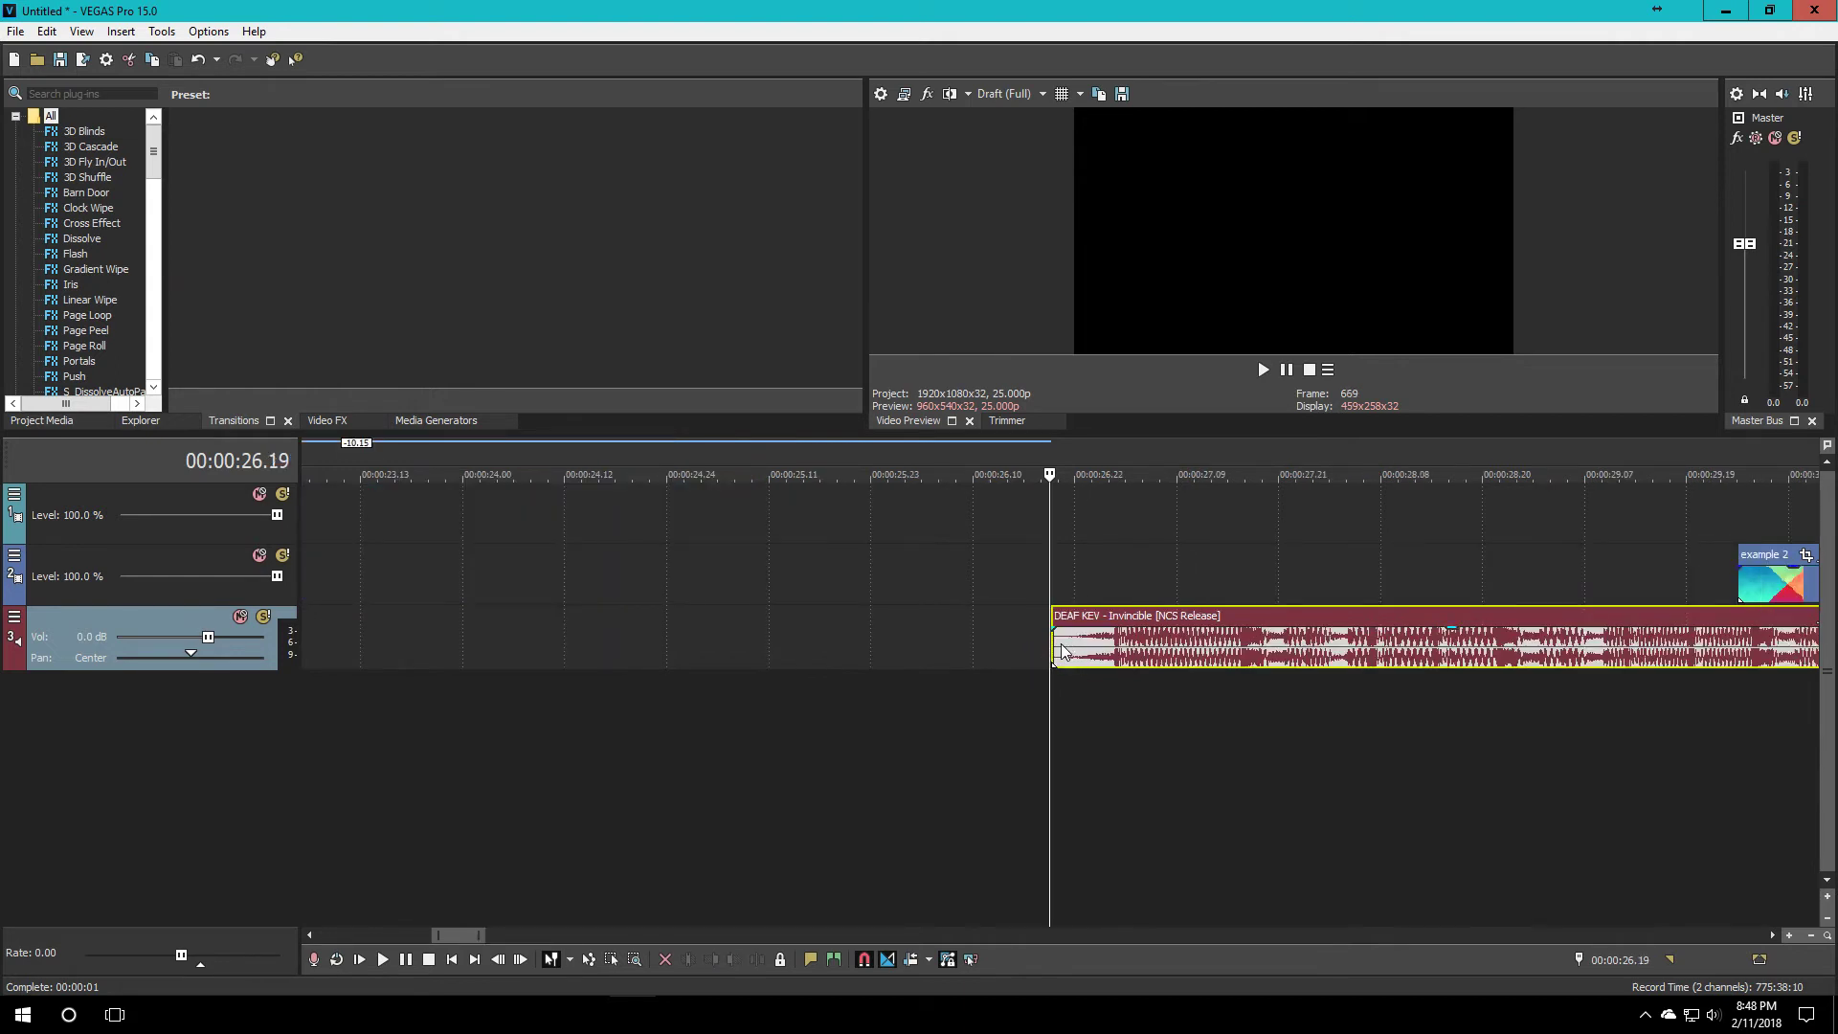
{"action": "scroll", "coordinate": [1061, 657], "scroll_direction": "down", "scroll_amount": 3}
{"action": "key", "text": "space"}
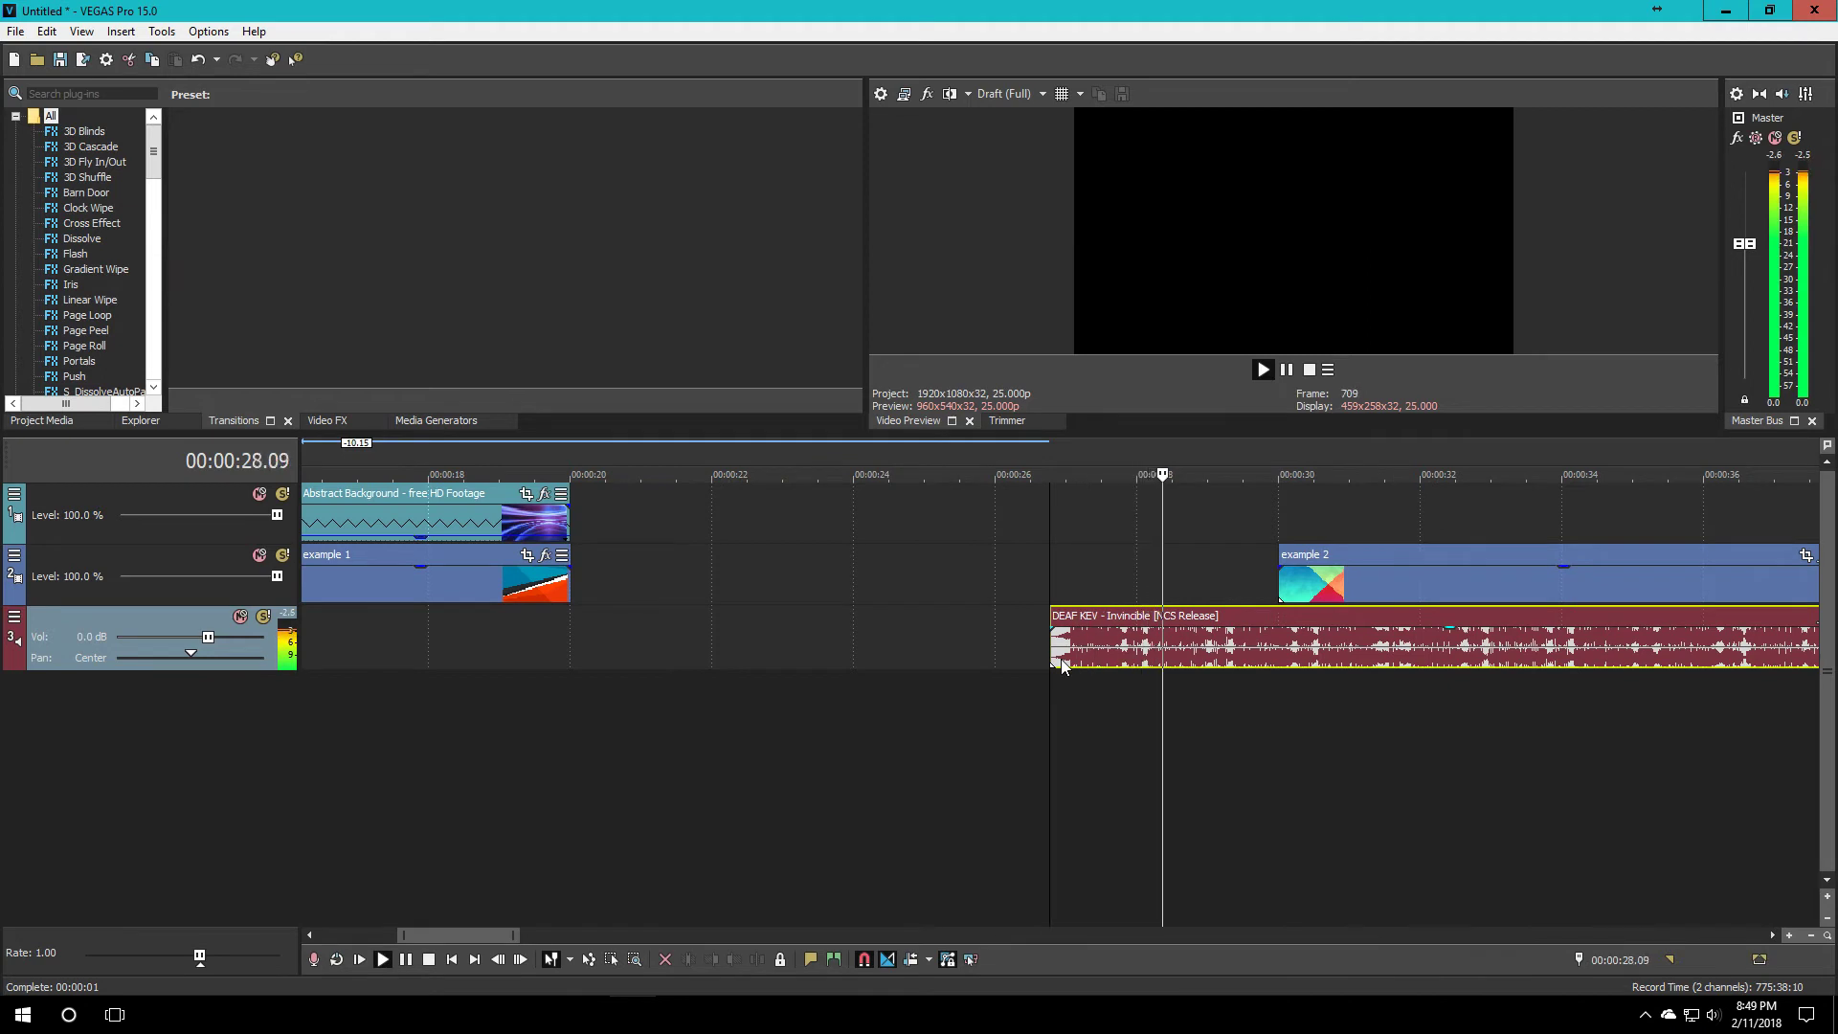
{"action": "key", "text": "space"}
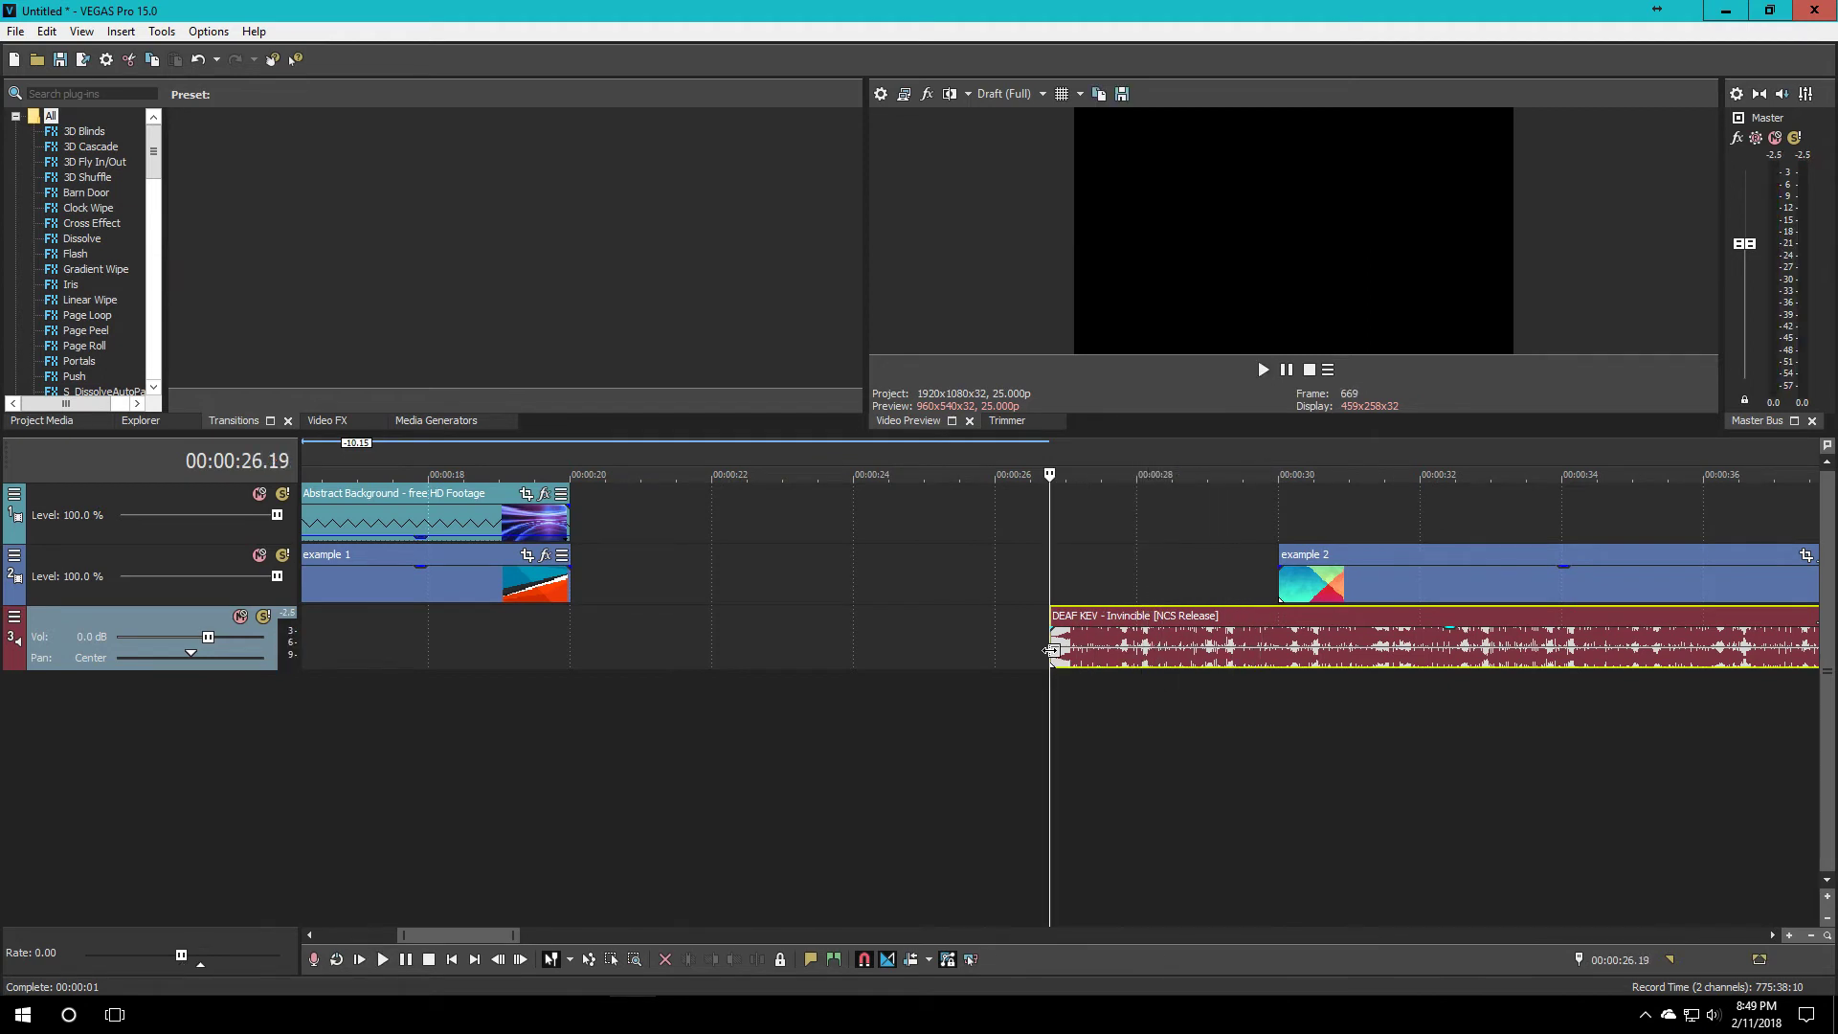
{"action": "scroll", "coordinate": [1061, 663], "scroll_direction": "up", "scroll_amount": 4}
{"action": "key", "text": "space"}
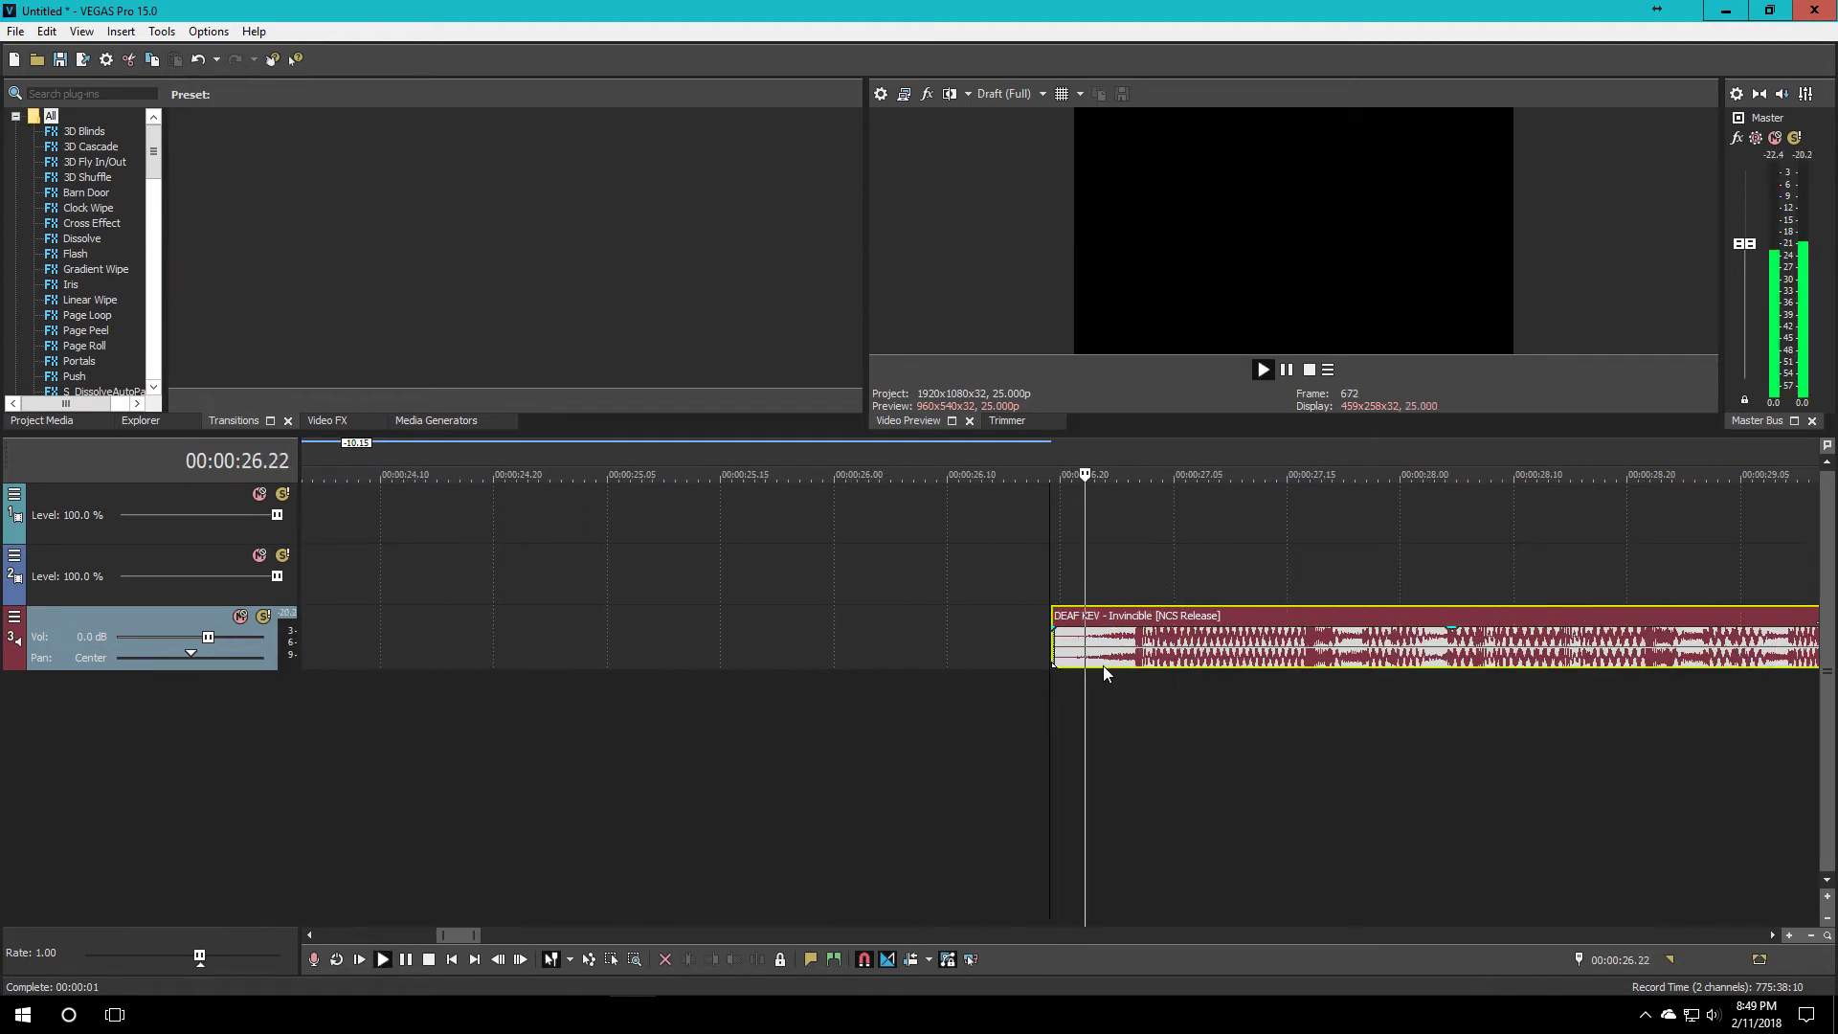
{"action": "key", "text": "space"}
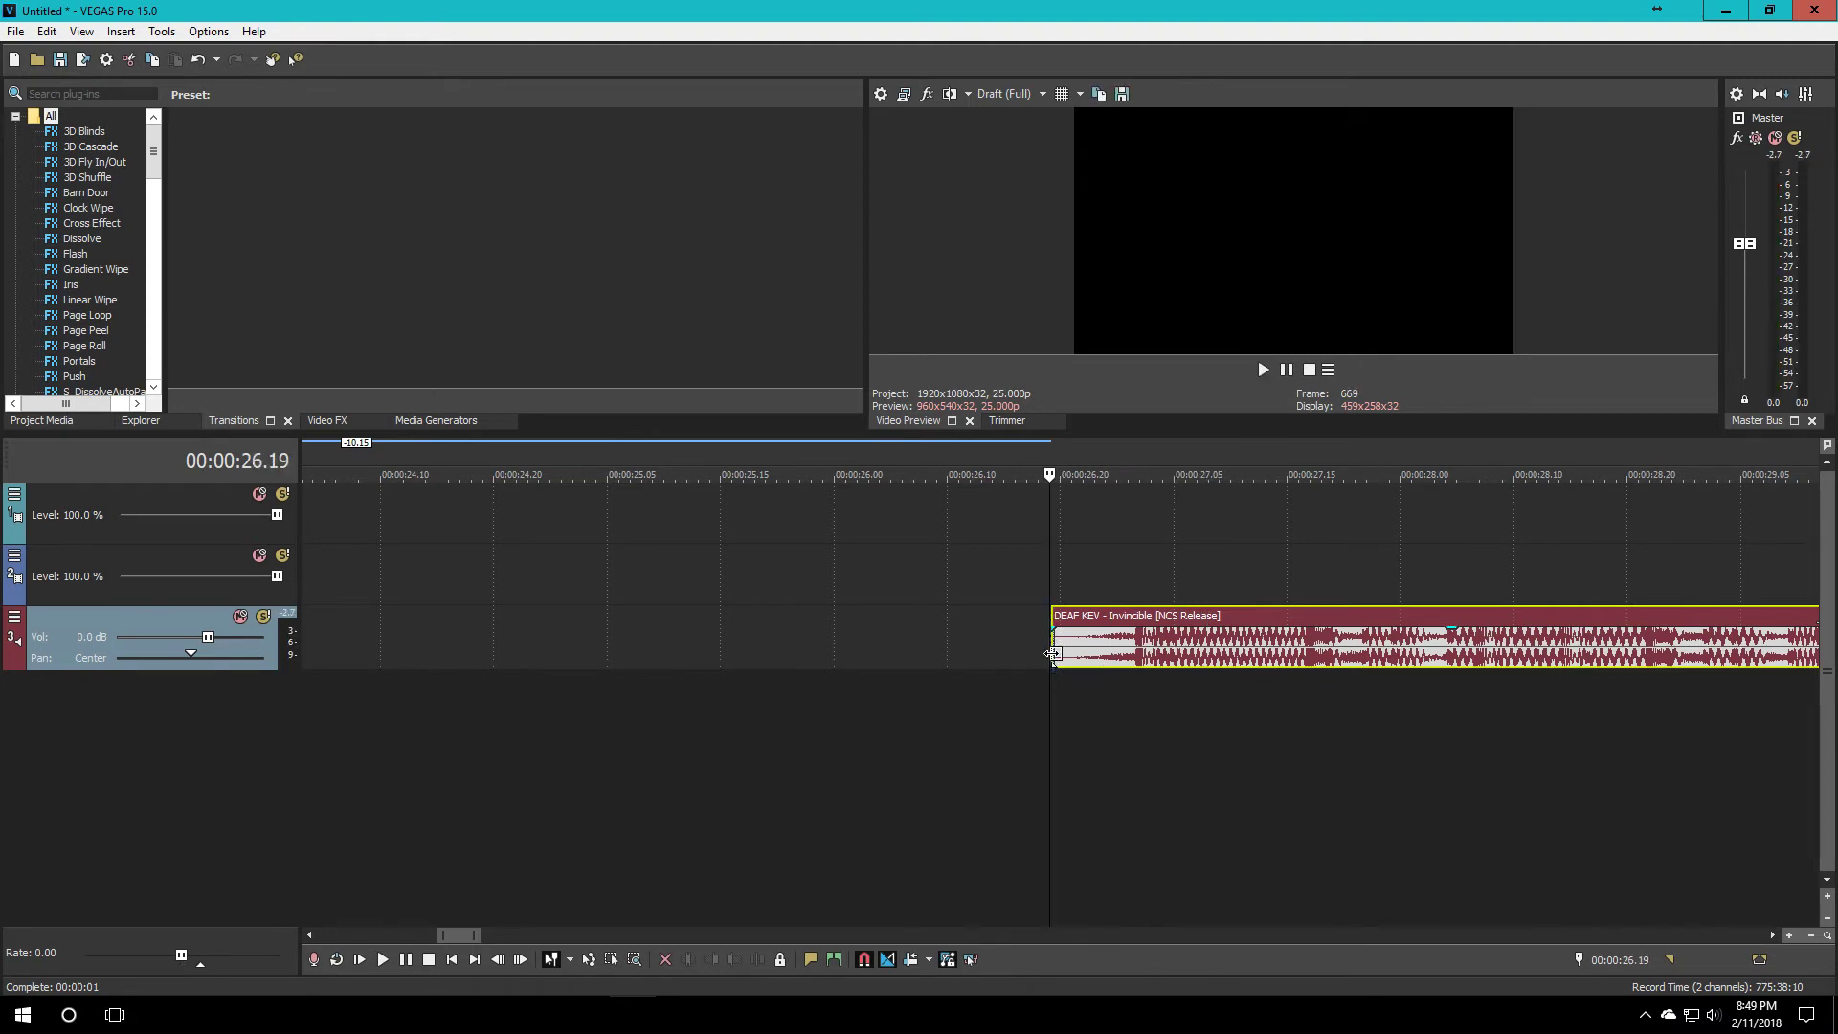
- Move the trimmed song to the timeline start, beneath the two video clips
{"action": "scroll", "coordinate": [1054, 655], "scroll_direction": "down", "scroll_amount": 6}
{"action": "left_click_drag", "start_coordinate": [716, 654], "coordinate": [356, 659]}
{"action": "left_click", "coordinate": [305, 656]}
- Split the song at 20 seconds, where the video clips end, and move the remainder to about 24.6 seconds
{"action": "scroll", "coordinate": [749, 668], "scroll_direction": "up", "scroll_amount": 5}
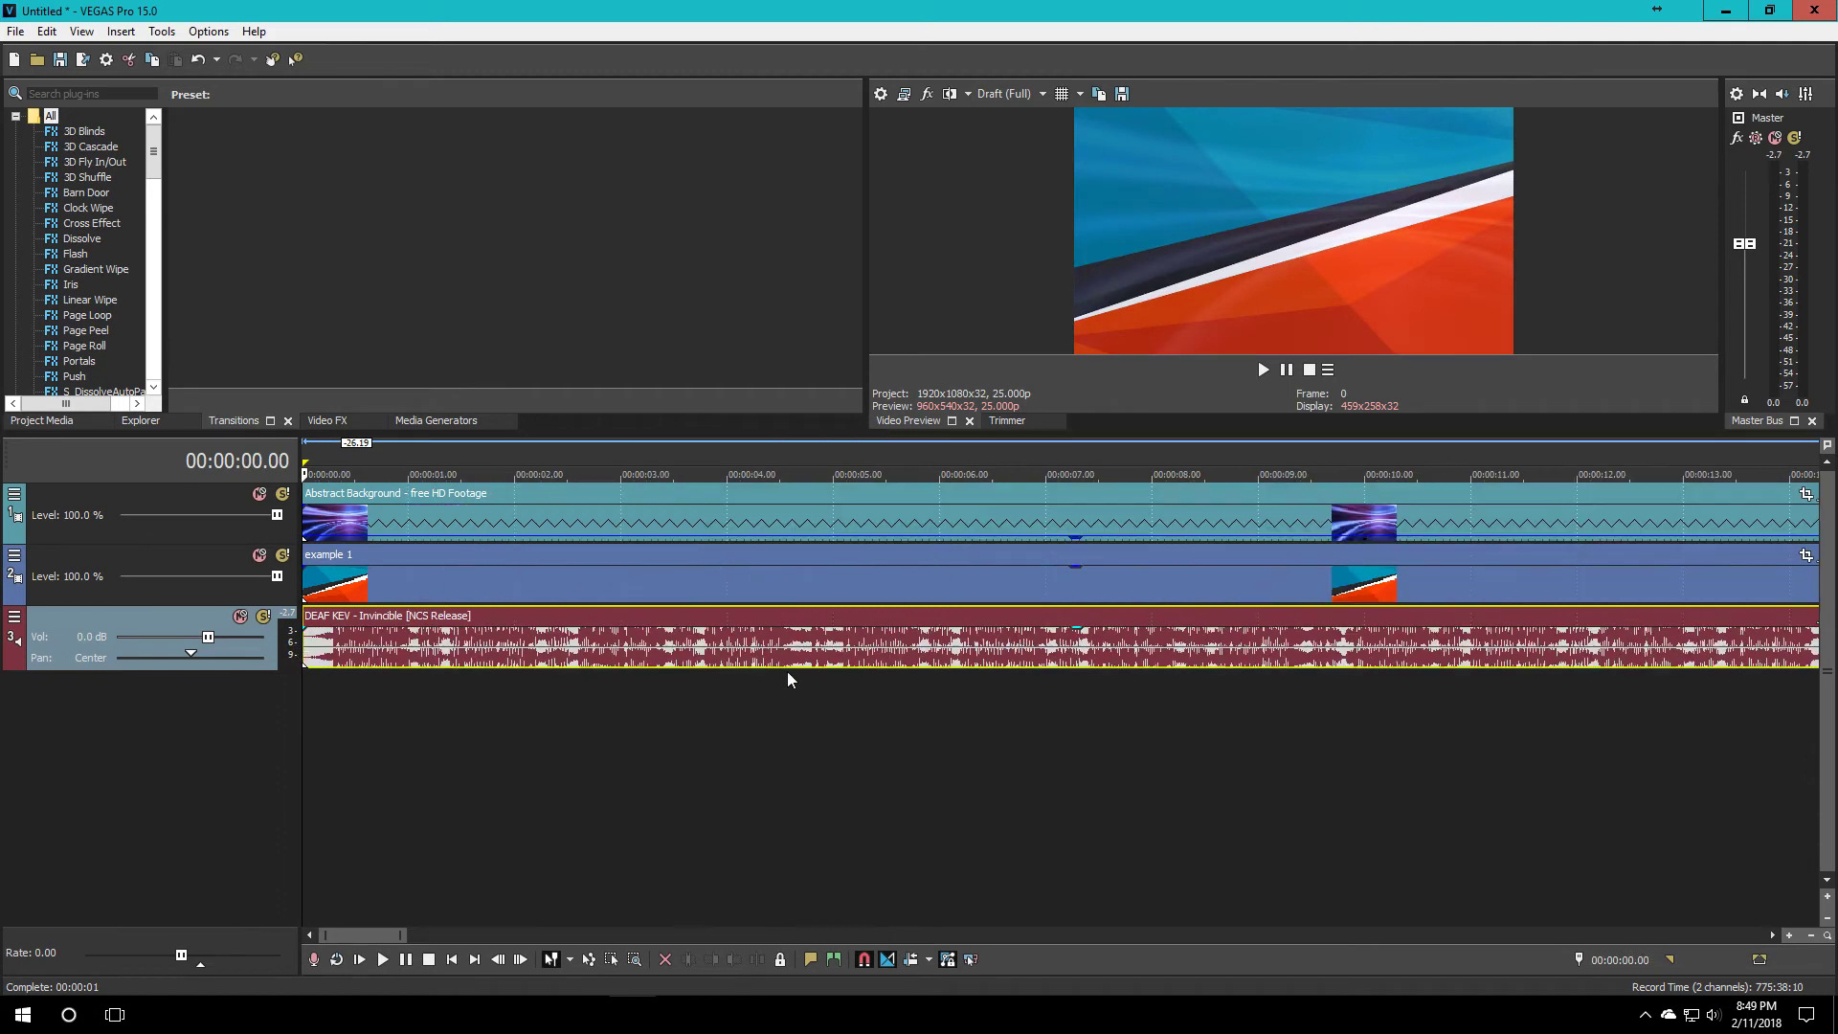
{"action": "left_click", "coordinate": [1011, 646]}
{"action": "key", "text": "s"}
{"action": "left_click_drag", "start_coordinate": [1013, 646], "coordinate": [1193, 651]}
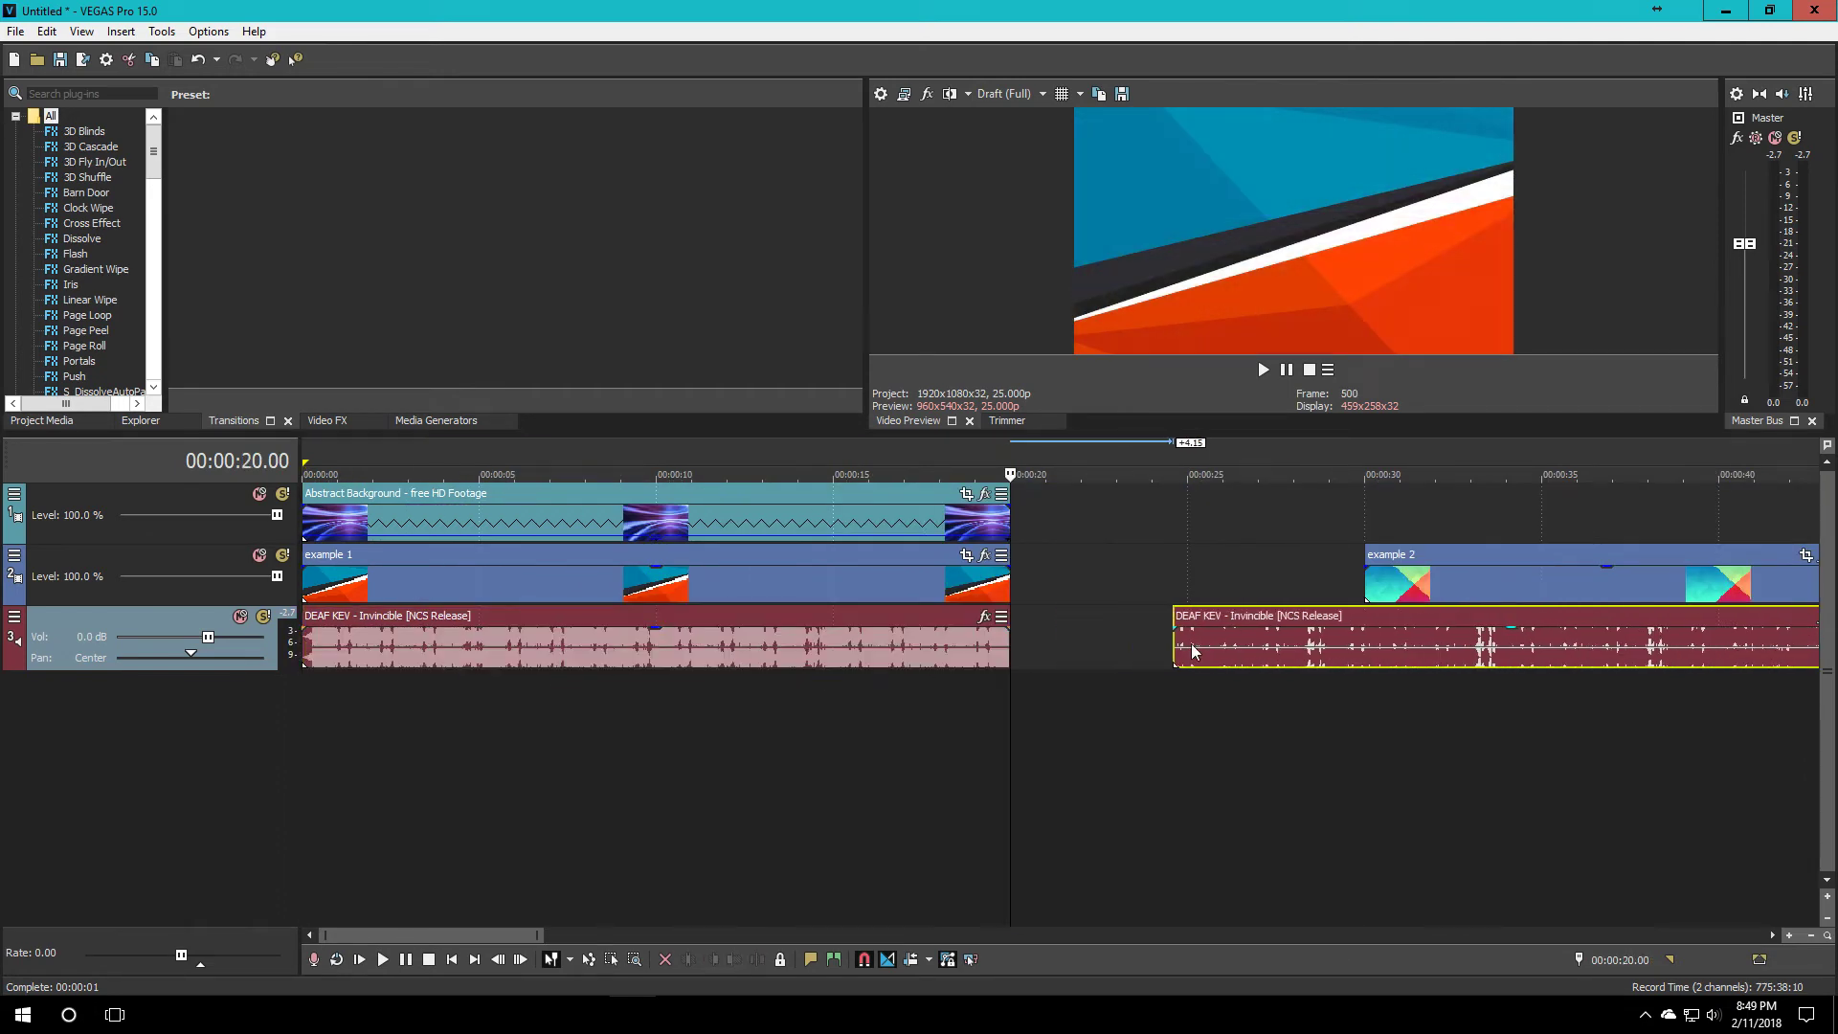
- Add fade-ins of about 8 frames to the example 1 image and the Abstract Background clip, matching the song's first beat
{"action": "left_click", "coordinate": [305, 657]}
{"action": "scroll", "coordinate": [328, 659], "scroll_direction": "up", "scroll_amount": 8}
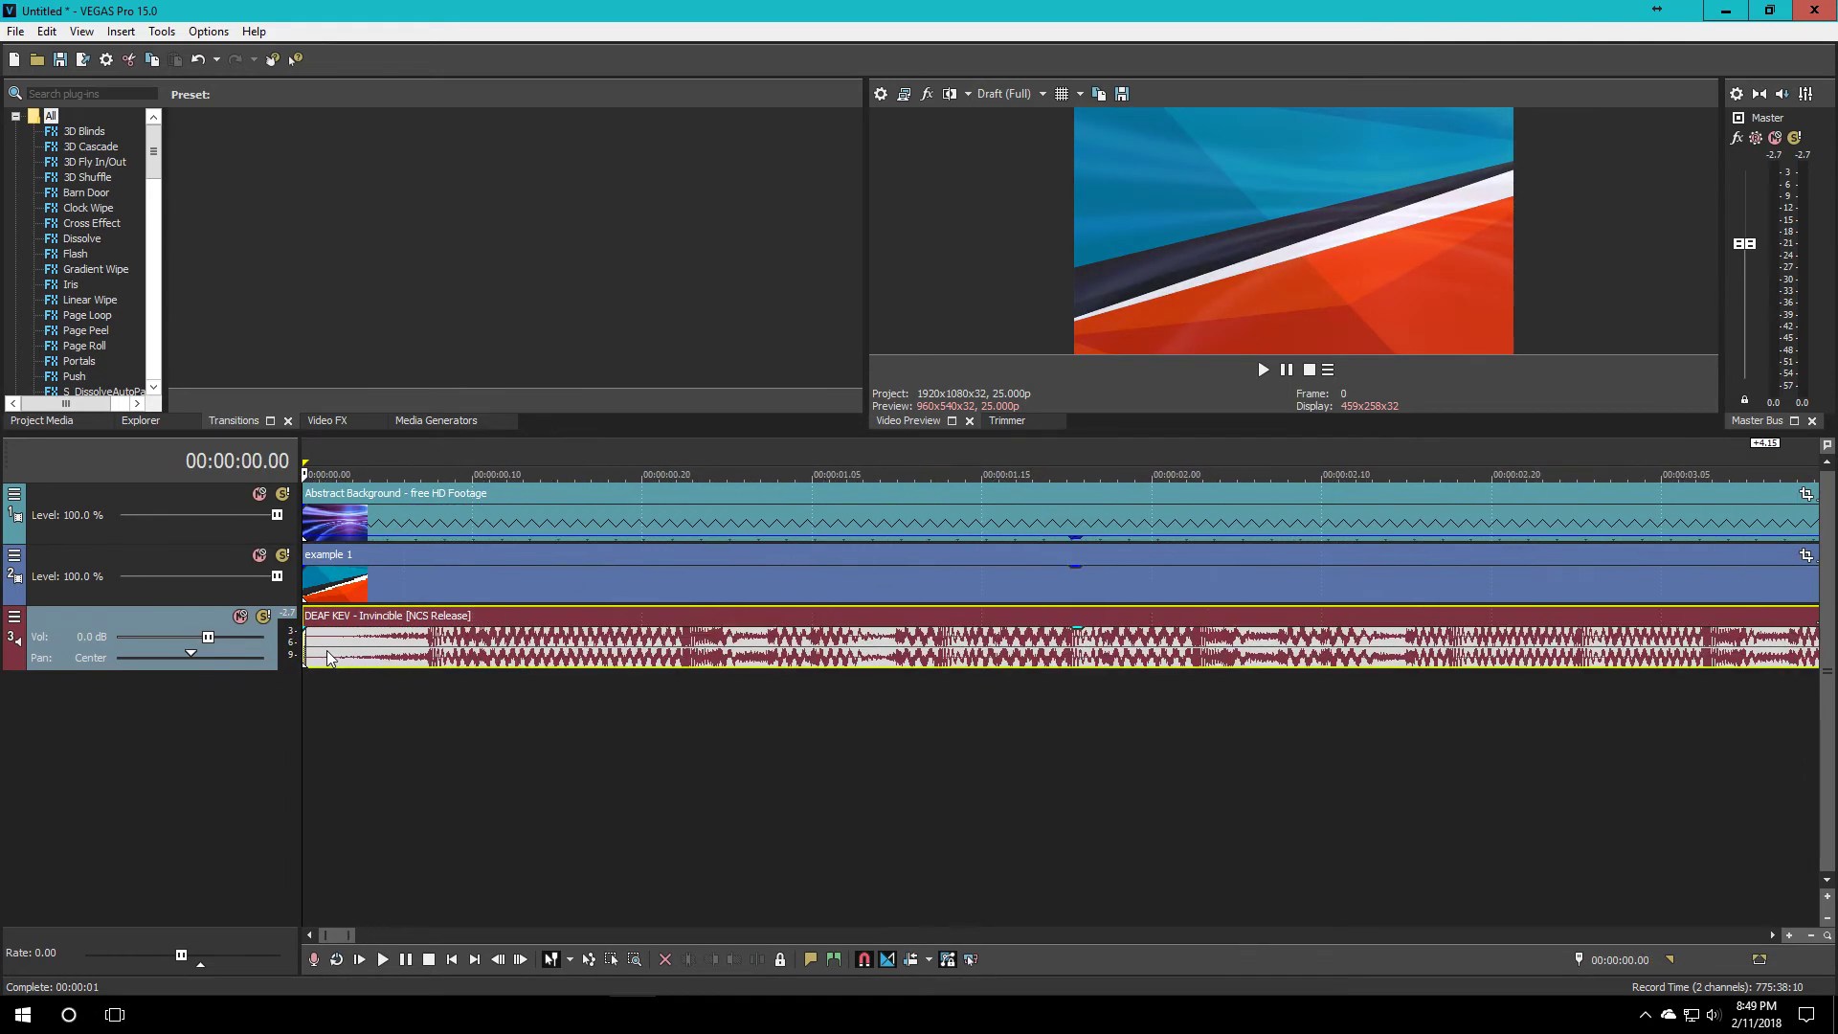
{"action": "mouse_move", "coordinate": [302, 566]}
{"action": "left_mouse_down"}
{"action": "mouse_move", "coordinate": [565, 586]}
{"action": "mouse_move", "coordinate": [431, 586]}
{"action": "left_mouse_up"}
{"action": "left_click_drag", "start_coordinate": [305, 498], "coordinate": [438, 534]}
- Play the opening from the timeline start to check the fade-ins against the song
{"action": "left_click", "coordinate": [304, 639]}
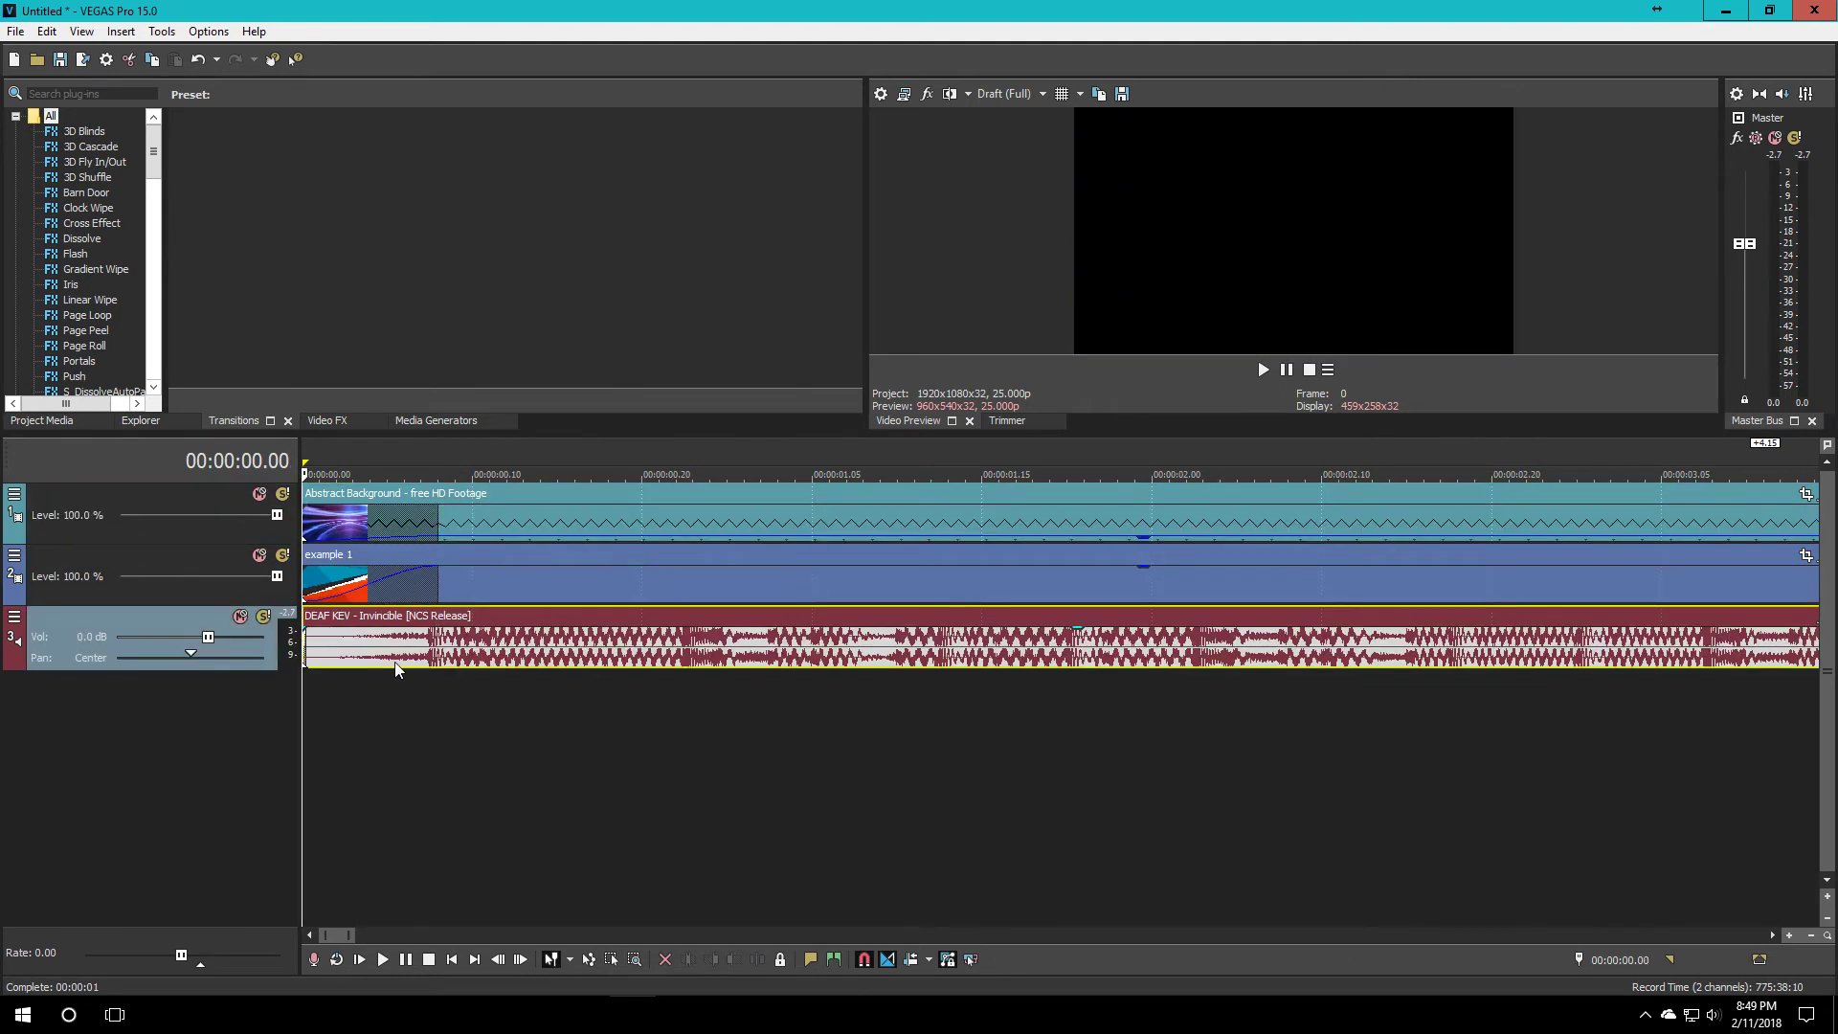
{"action": "key", "text": "space"}
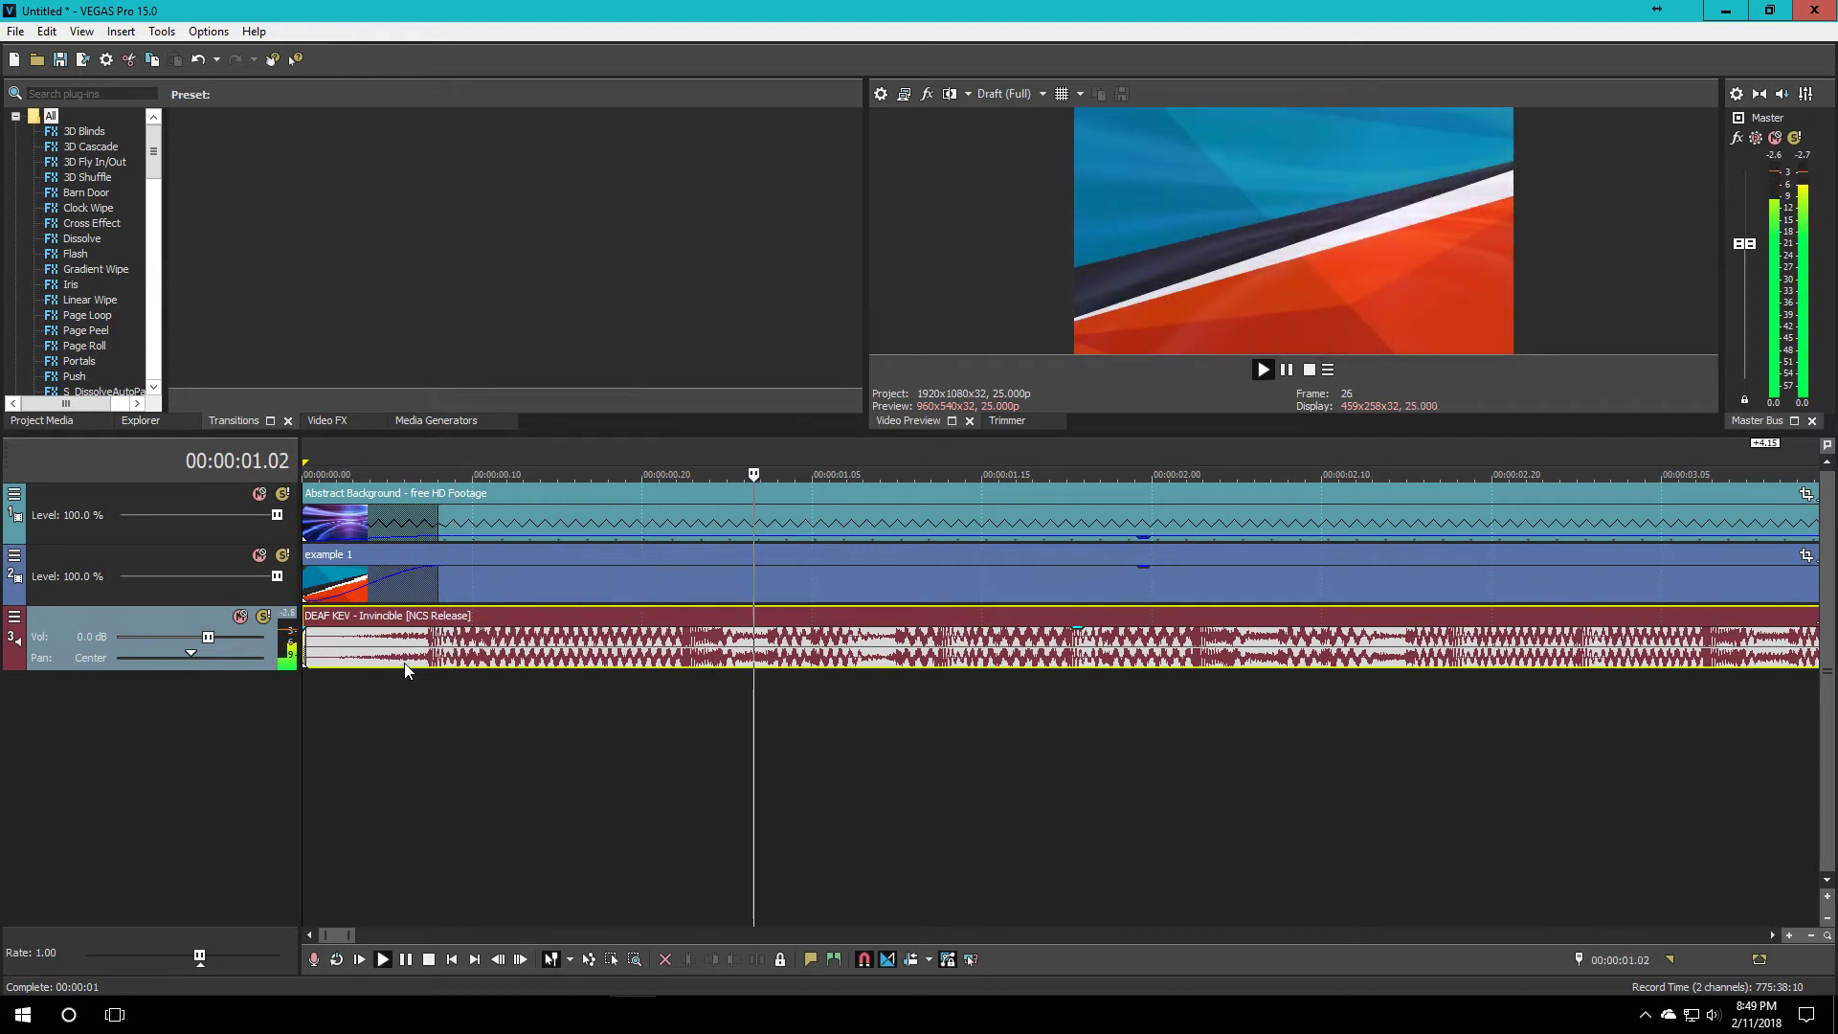
{"action": "key", "text": "space"}
{"action": "left_click", "coordinate": [429, 665]}
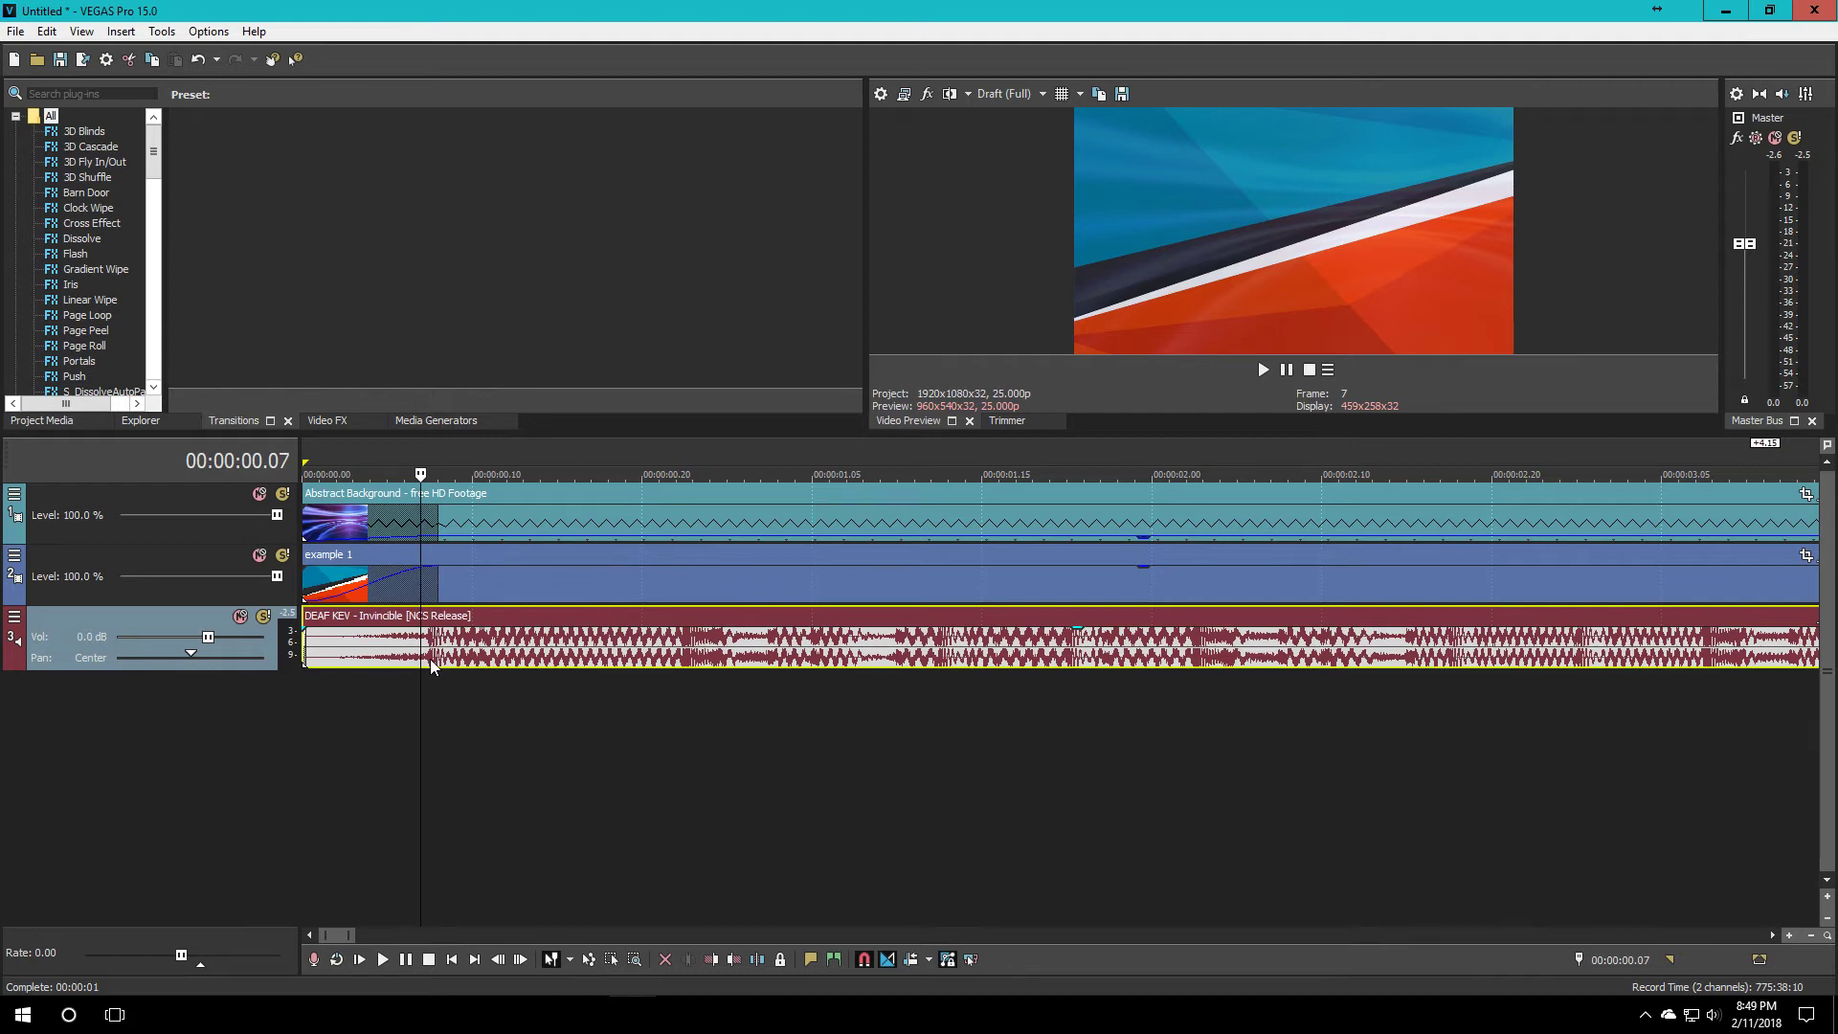
{"action": "left_click", "coordinate": [302, 651]}
{"action": "key", "text": "space"}
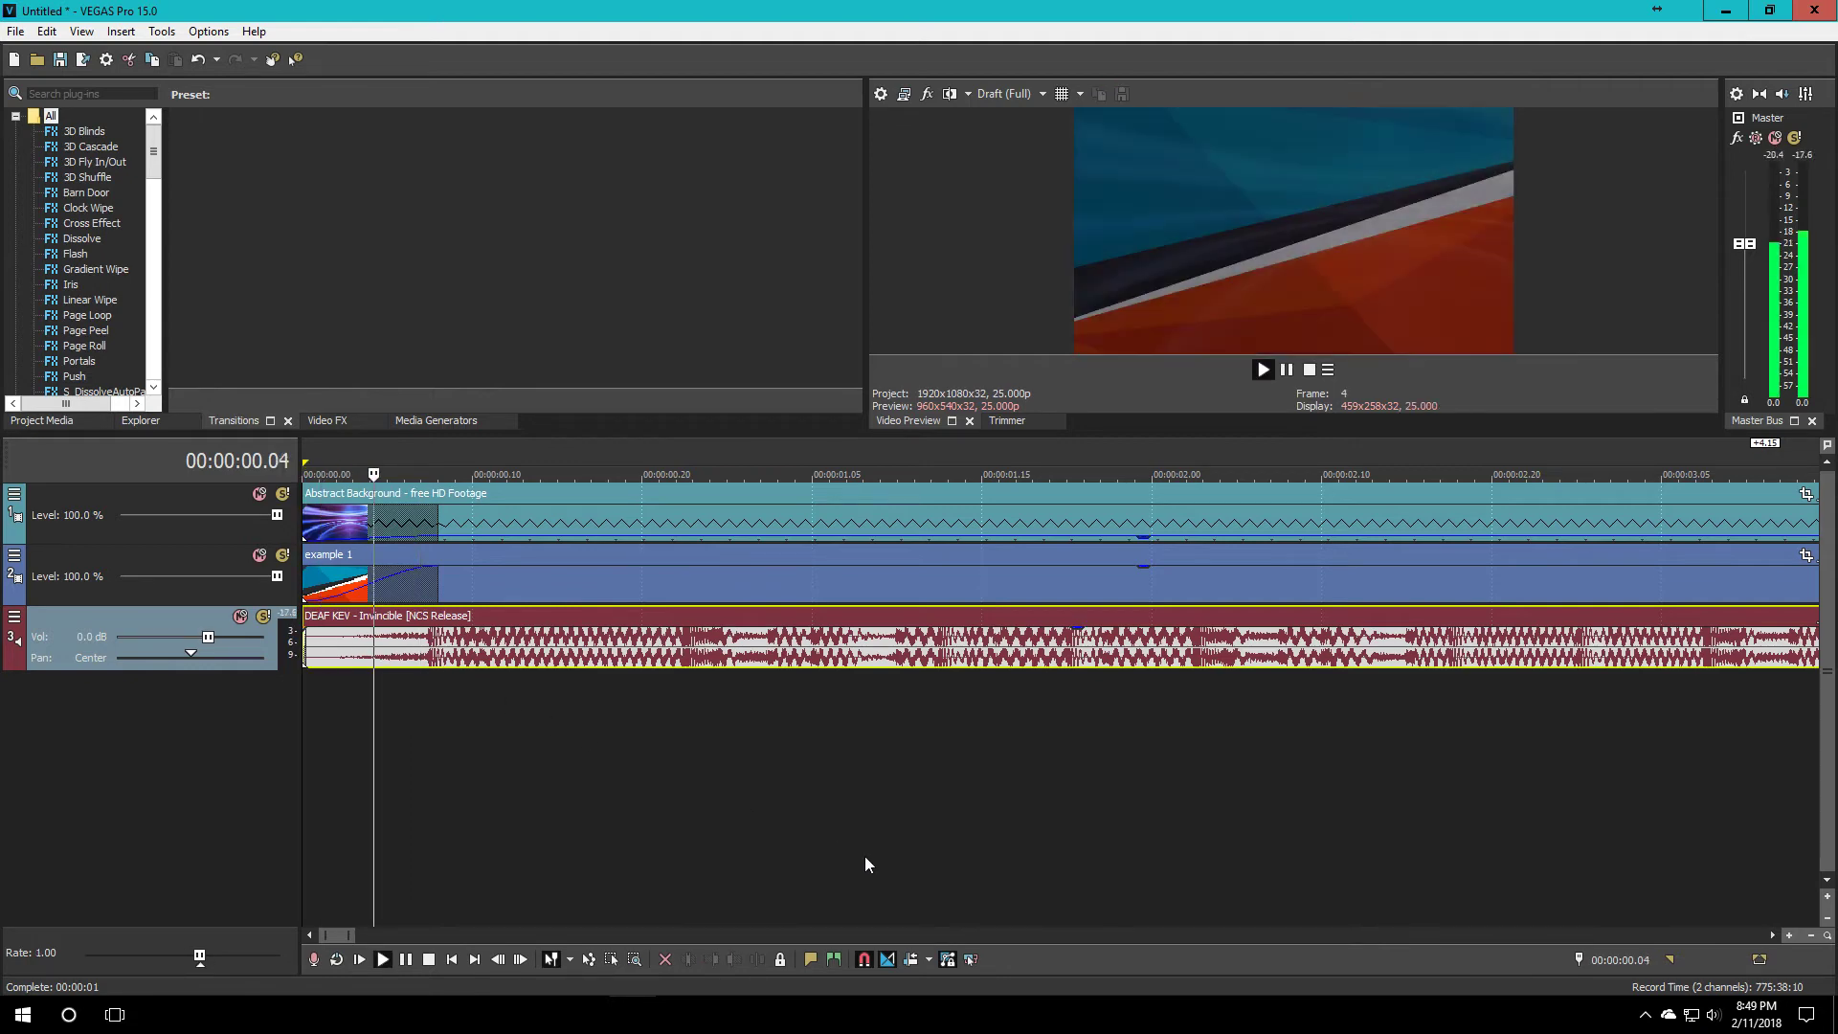
{"action": "scroll", "coordinate": [865, 856], "scroll_direction": "down", "scroll_amount": 8}
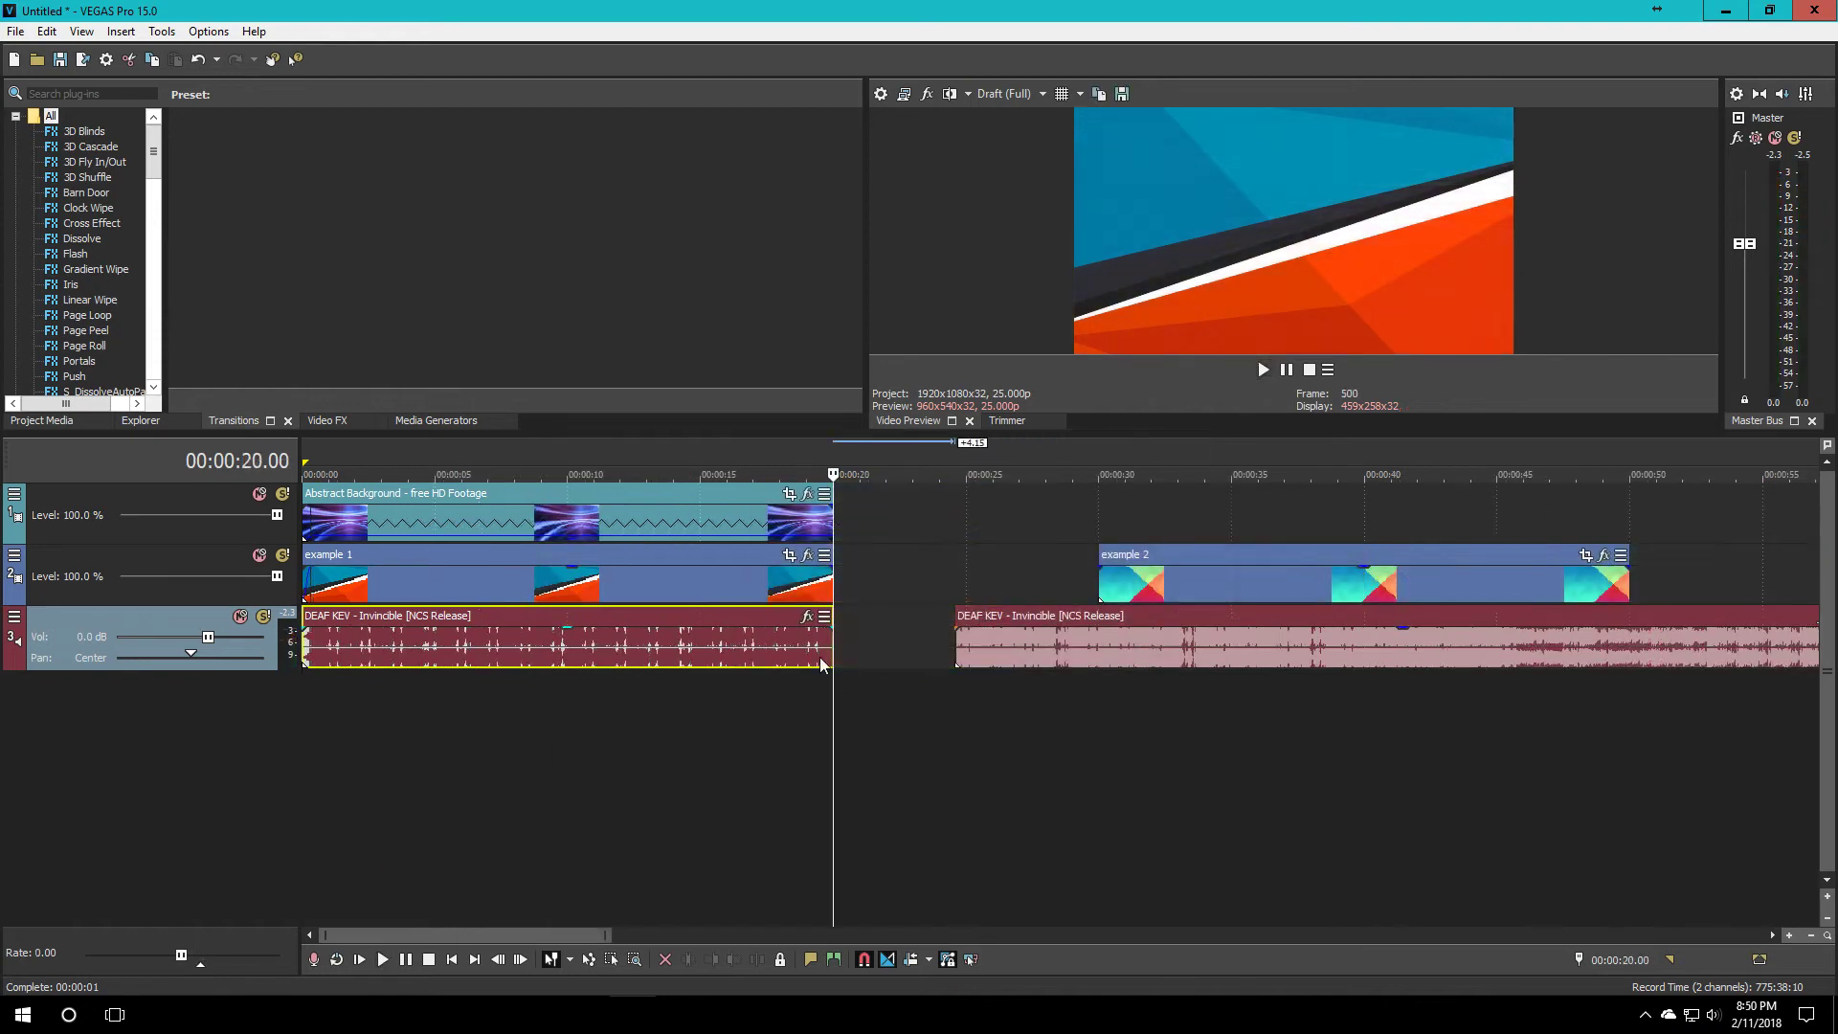
- Add fade-outs of about 14 frames to the ends of the song, the example 1 image and the Abstract Background clip
{"action": "scroll", "coordinate": [988, 668], "scroll_direction": "up", "scroll_amount": 6}
{"action": "scroll", "coordinate": [988, 669], "scroll_direction": "up", "scroll_amount": 3}
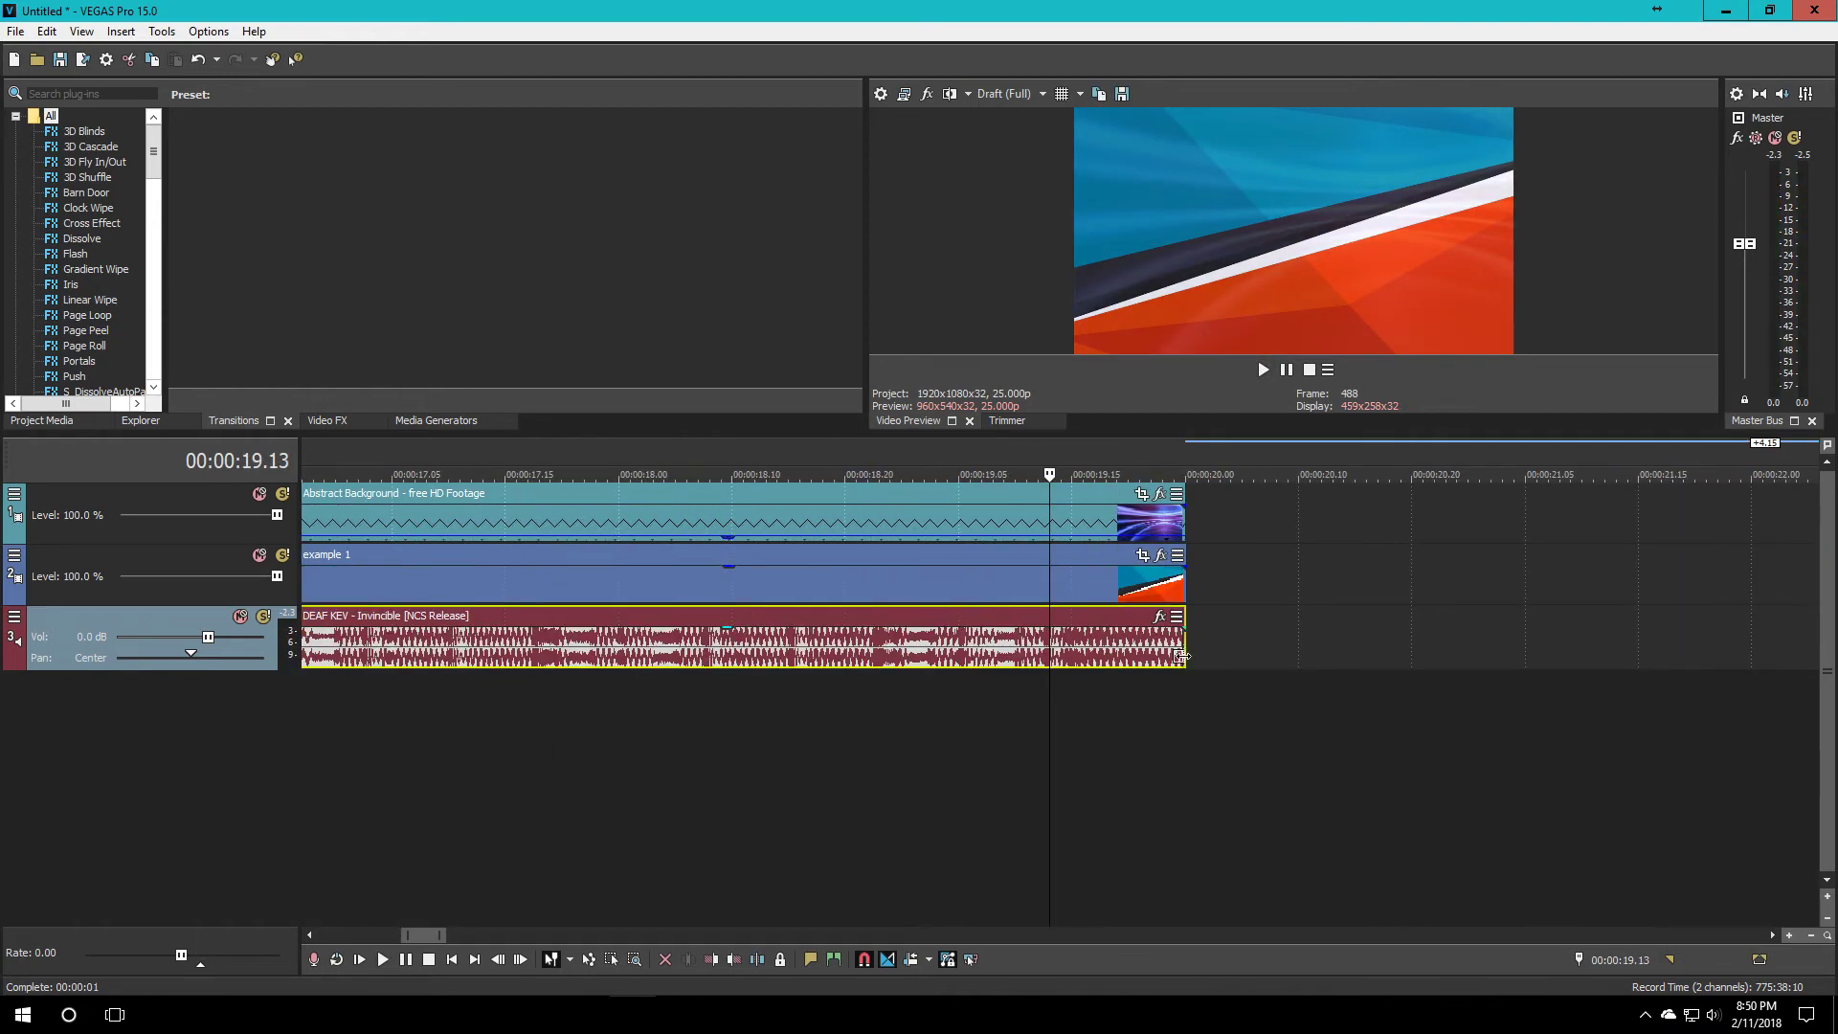
{"action": "left_click_drag", "start_coordinate": [1188, 628], "coordinate": [1020, 642]}
{"action": "left_click_drag", "start_coordinate": [1192, 566], "coordinate": [1017, 572]}
{"action": "left_click_drag", "start_coordinate": [1176, 504], "coordinate": [1017, 508]}
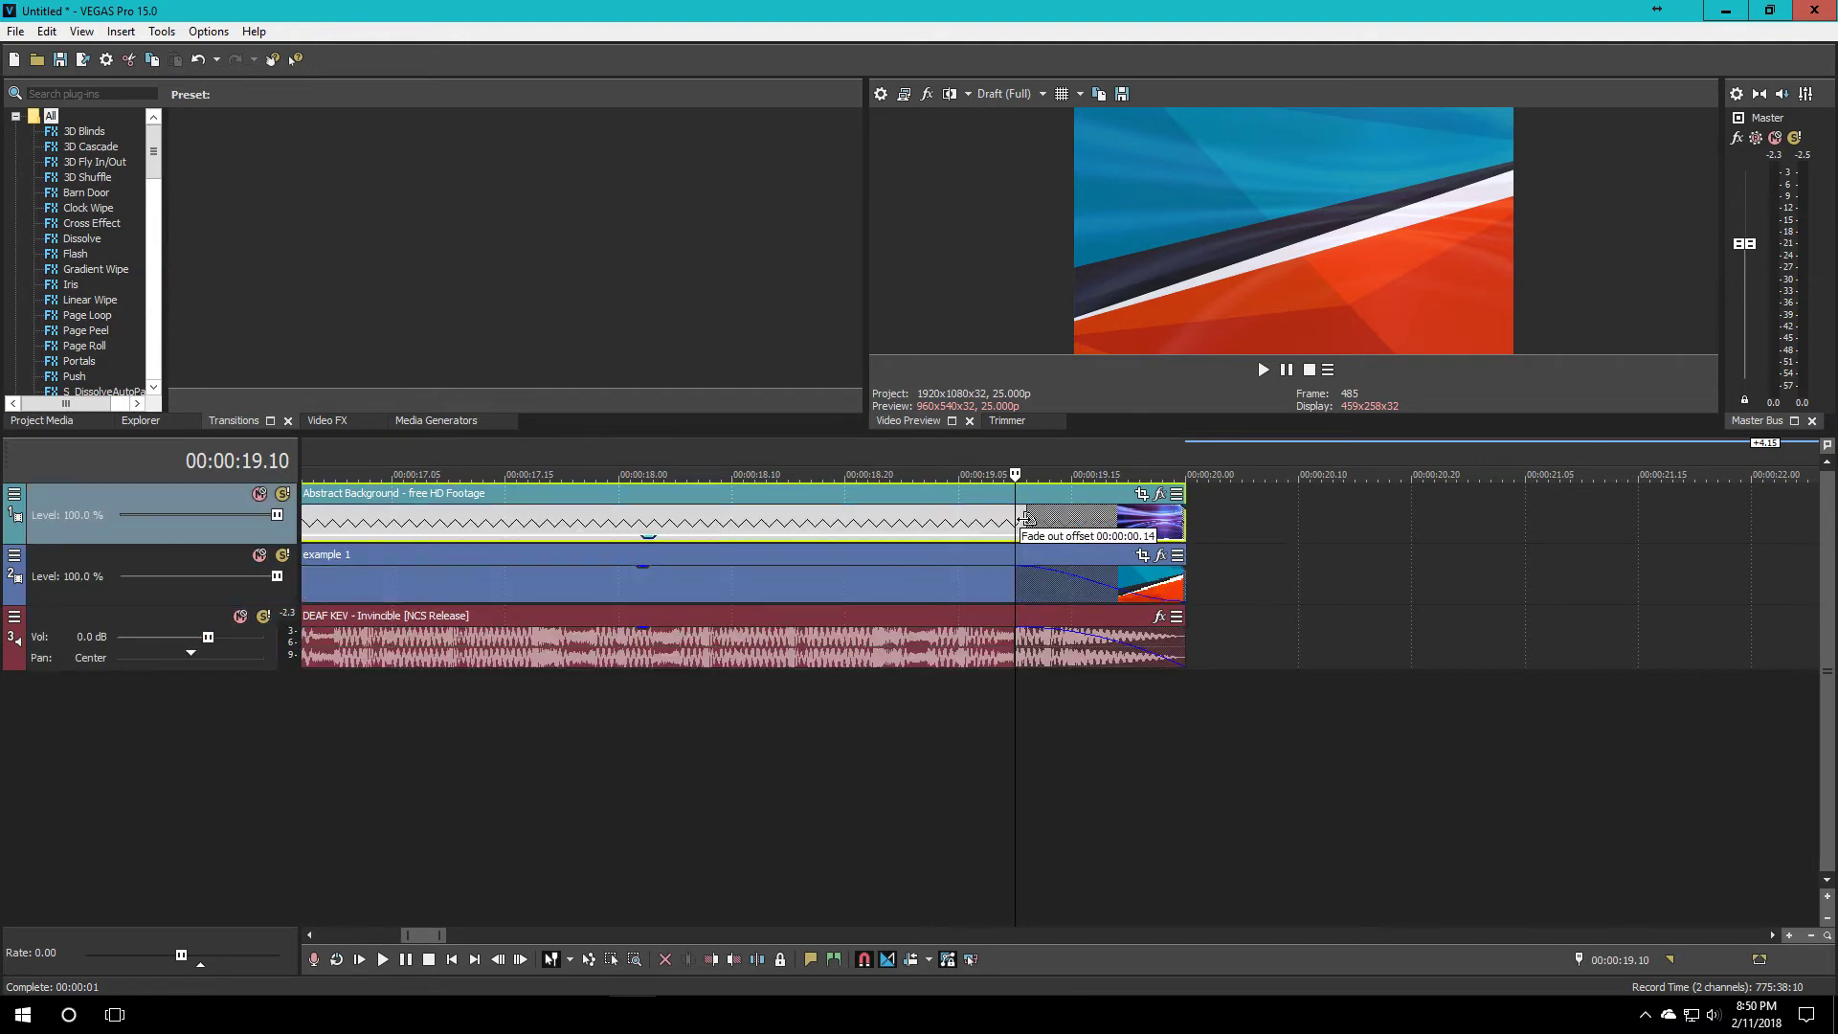
{"action": "scroll", "coordinate": [902, 552], "scroll_direction": "down", "scroll_amount": 8}
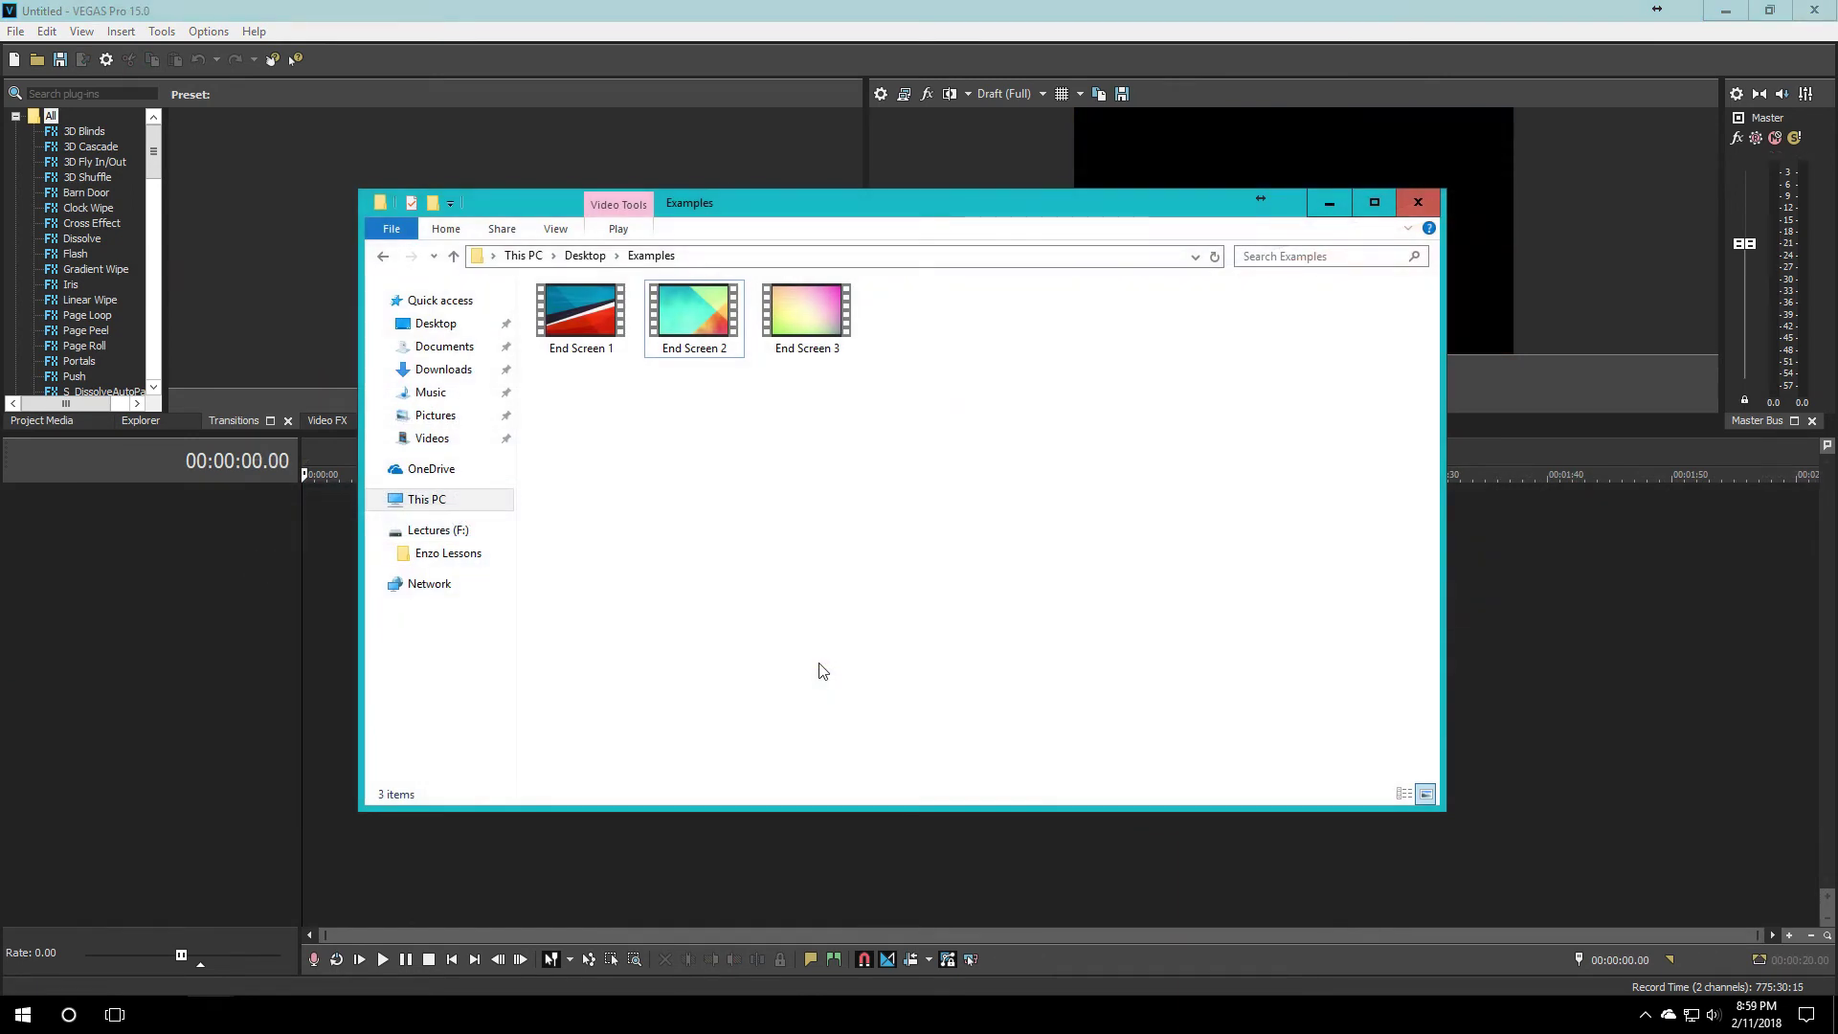
- Add the End Screen 1 video from the Examples folder to the empty timeline, starting at 3:00
{"action": "left_click", "coordinate": [691, 343]}
{"action": "left_click_drag", "start_coordinate": [581, 316], "coordinate": [1617, 521]}
{"action": "left_click", "coordinate": [1575, 529]}
{"action": "scroll", "coordinate": [1395, 571], "scroll_direction": "down", "scroll_amount": 4}
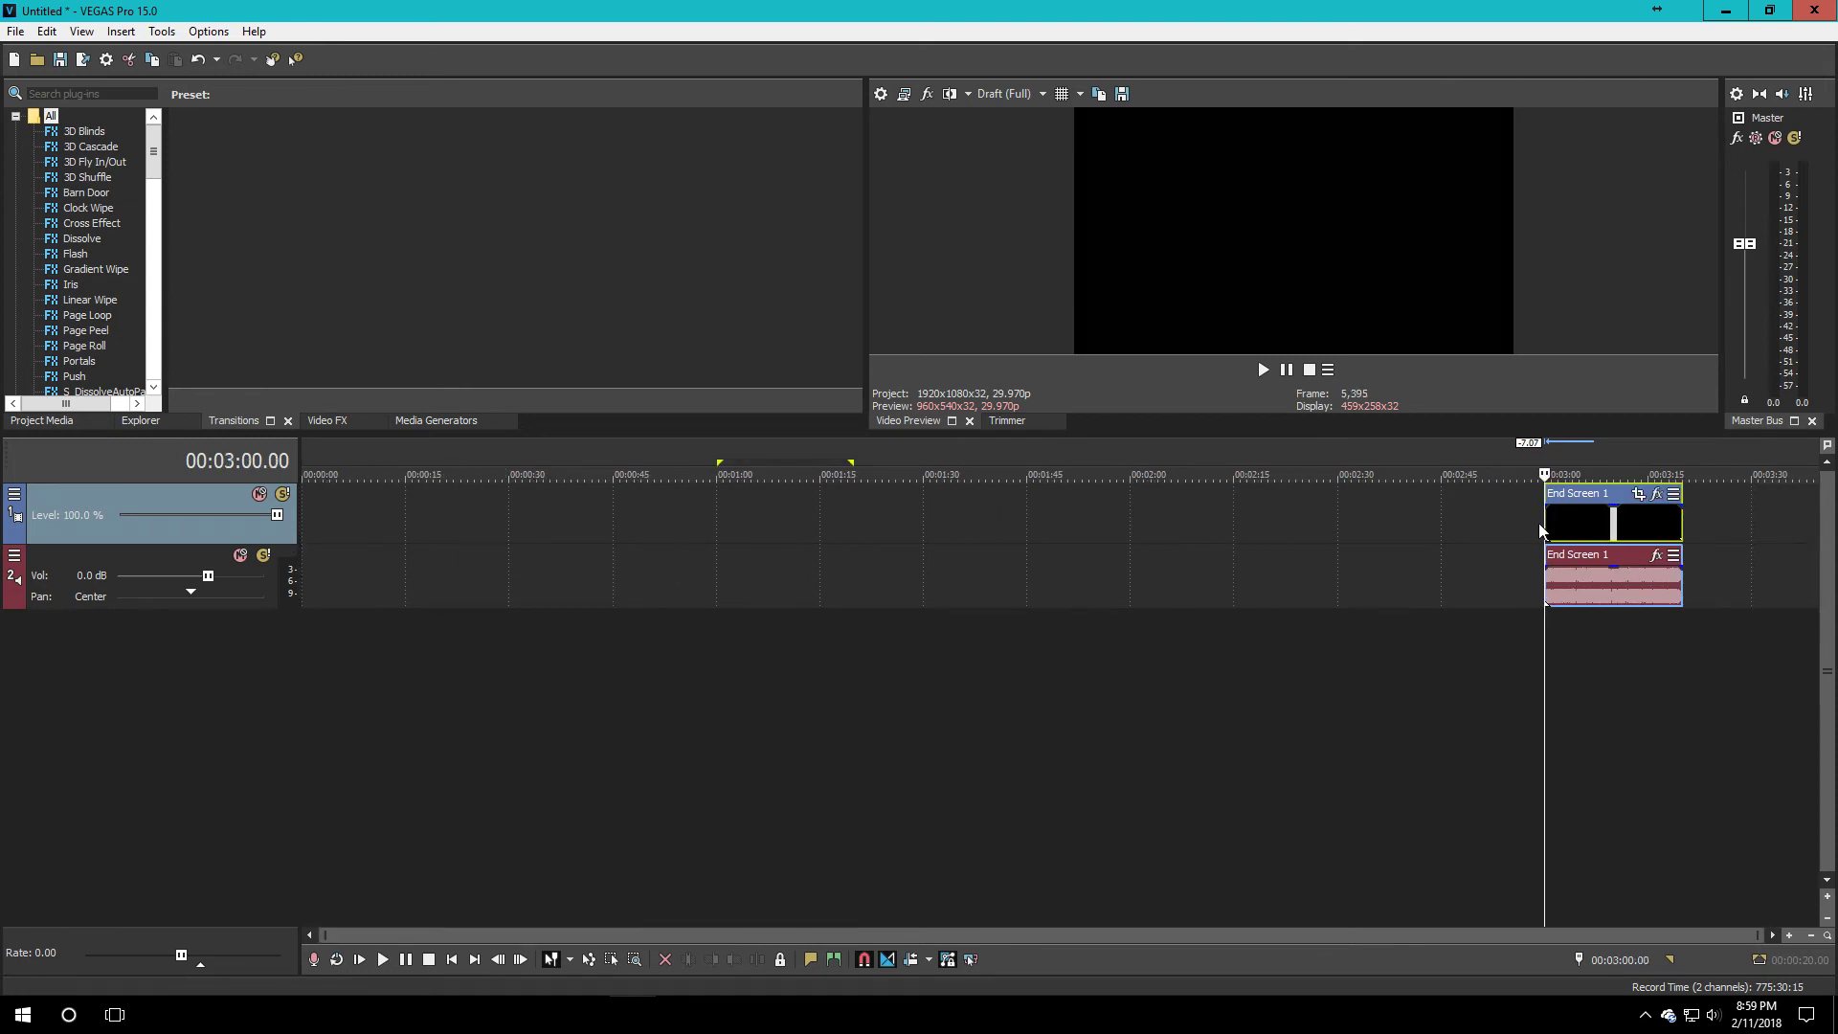
- Play the start of the End Screen 1 clip and check its ending near 3:18
{"action": "scroll", "coordinate": [1541, 531], "scroll_direction": "up", "scroll_amount": 5}
{"action": "left_click", "coordinate": [460, 572]}
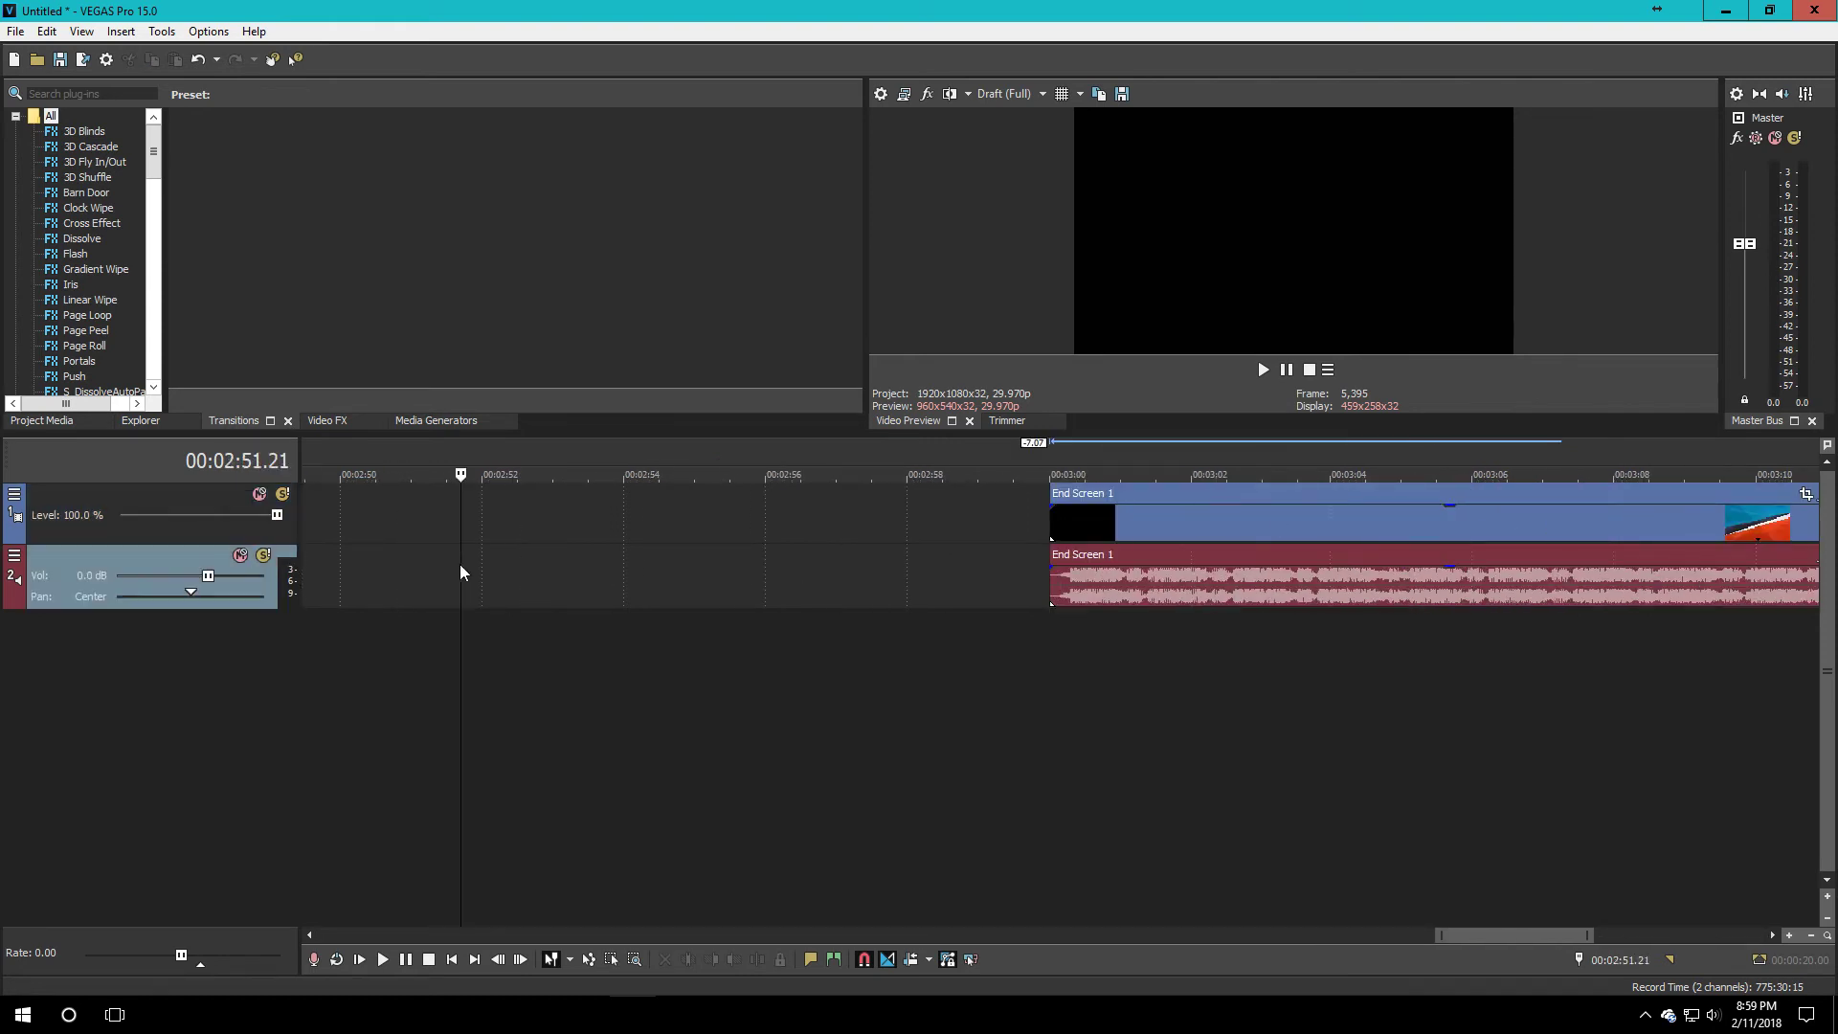
{"action": "key", "text": "space"}
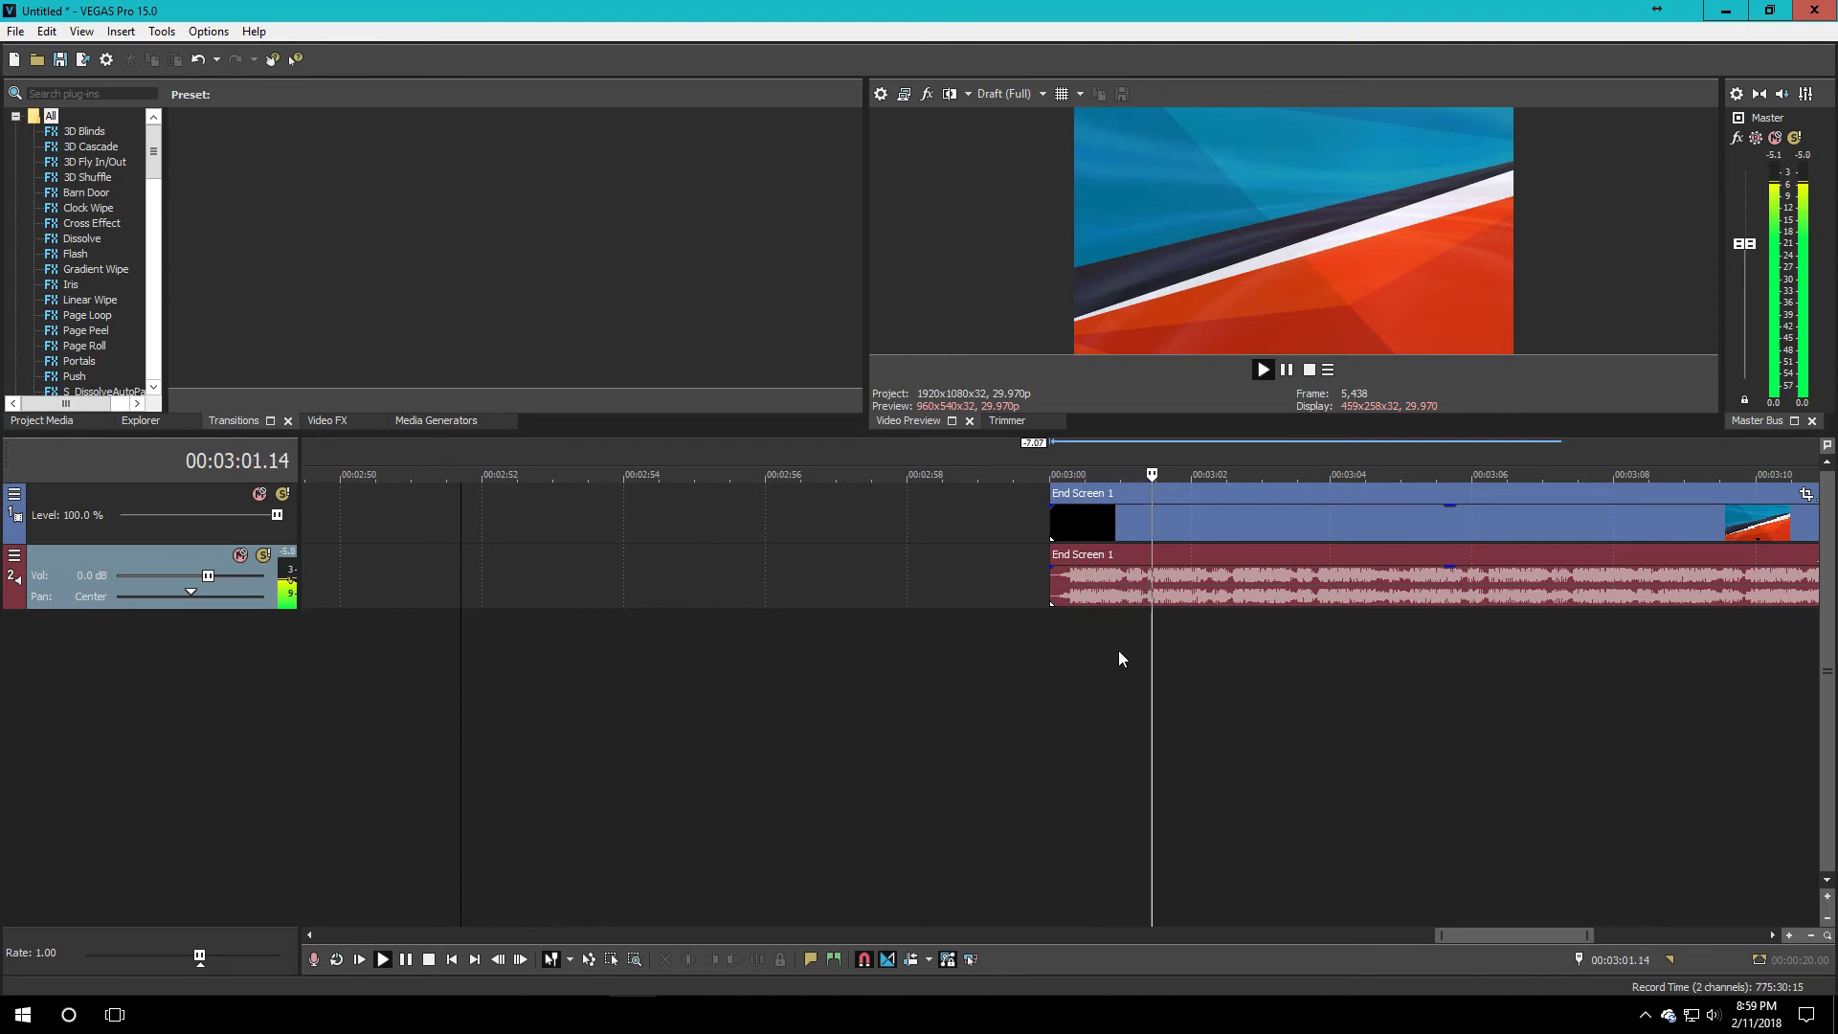
{"action": "scroll", "coordinate": [1119, 651], "scroll_direction": "down", "scroll_amount": 3}
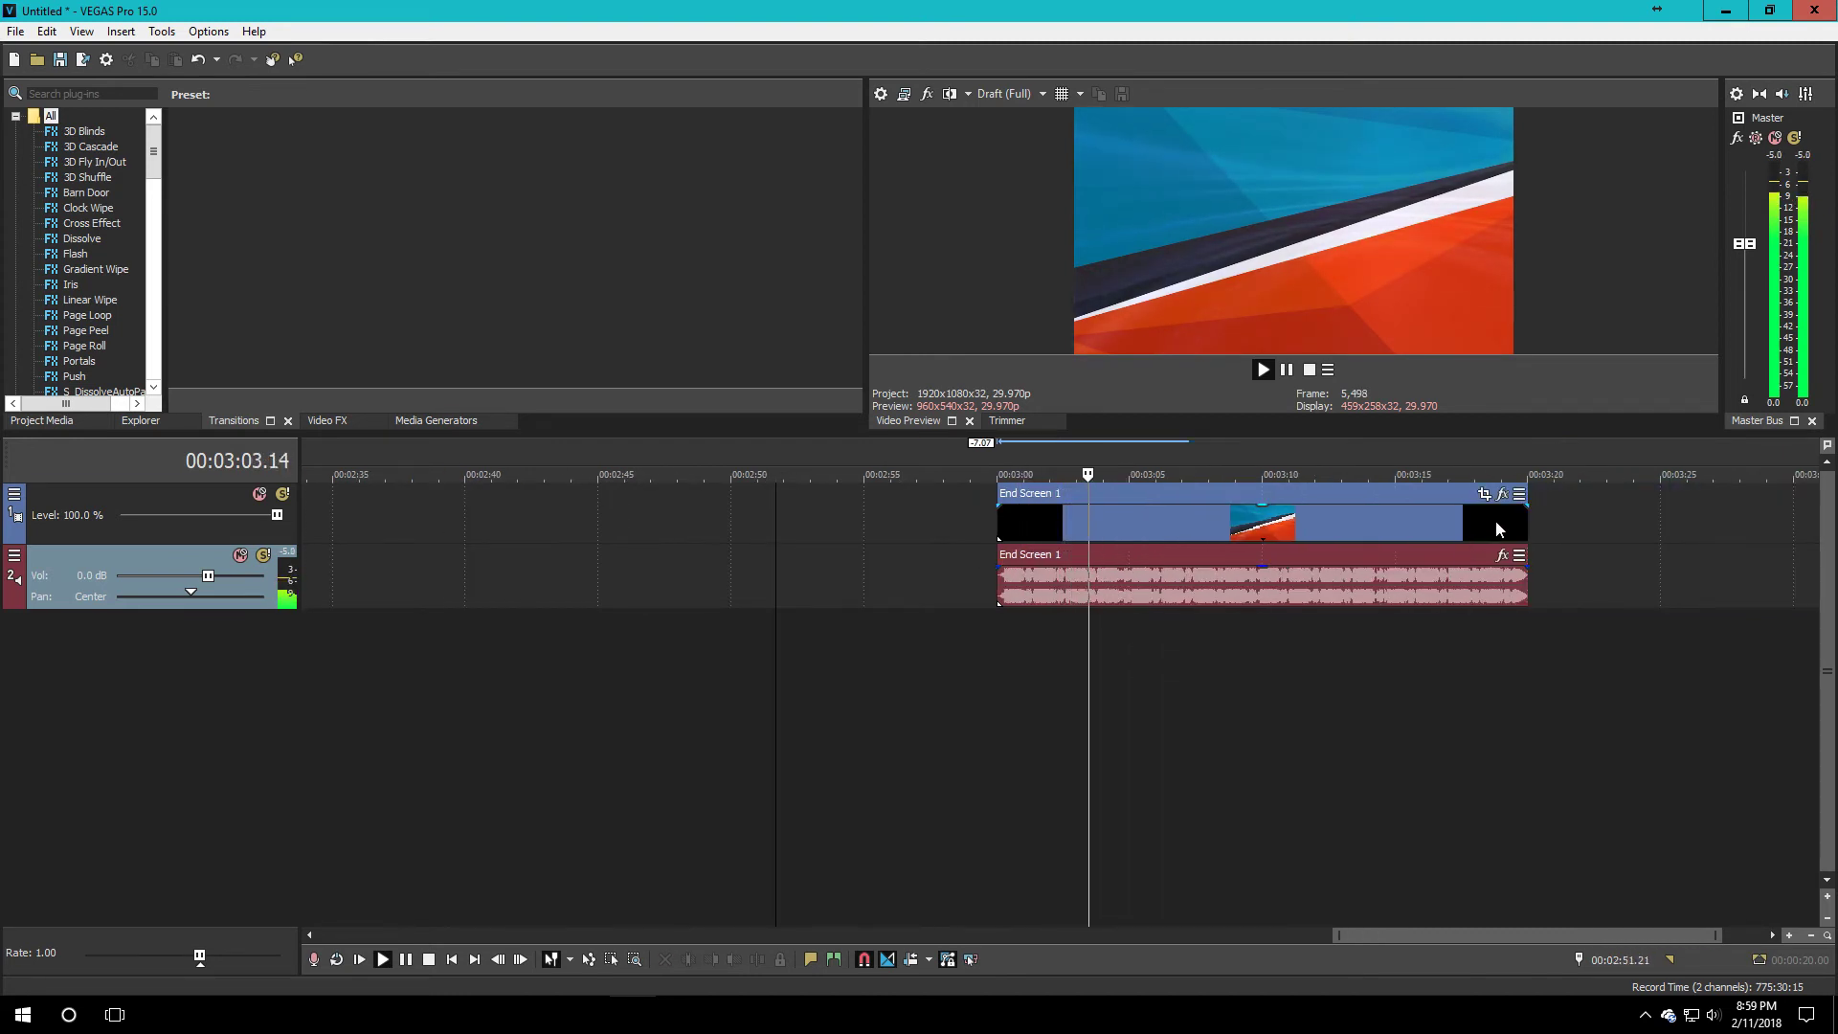
{"action": "left_click", "coordinate": [1496, 520]}
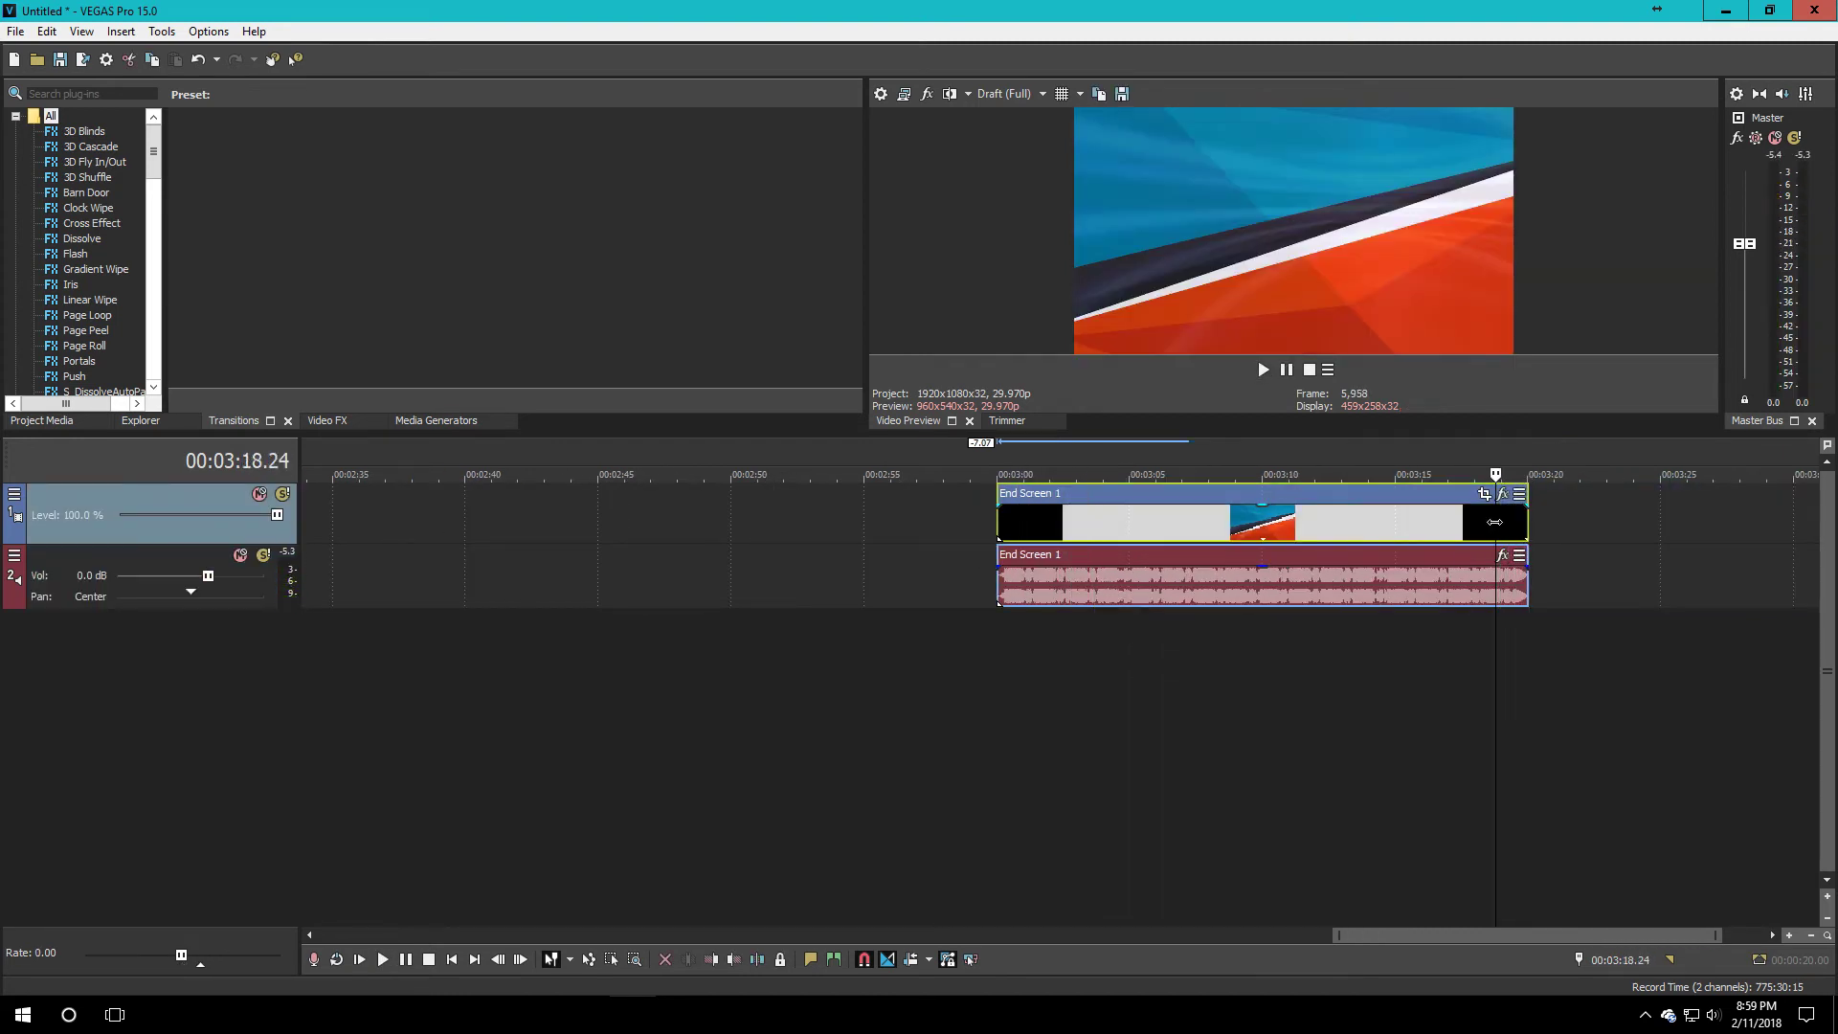
- Open the Render As settings for the project and show its render options
{"action": "left_click", "coordinate": [16, 30]}
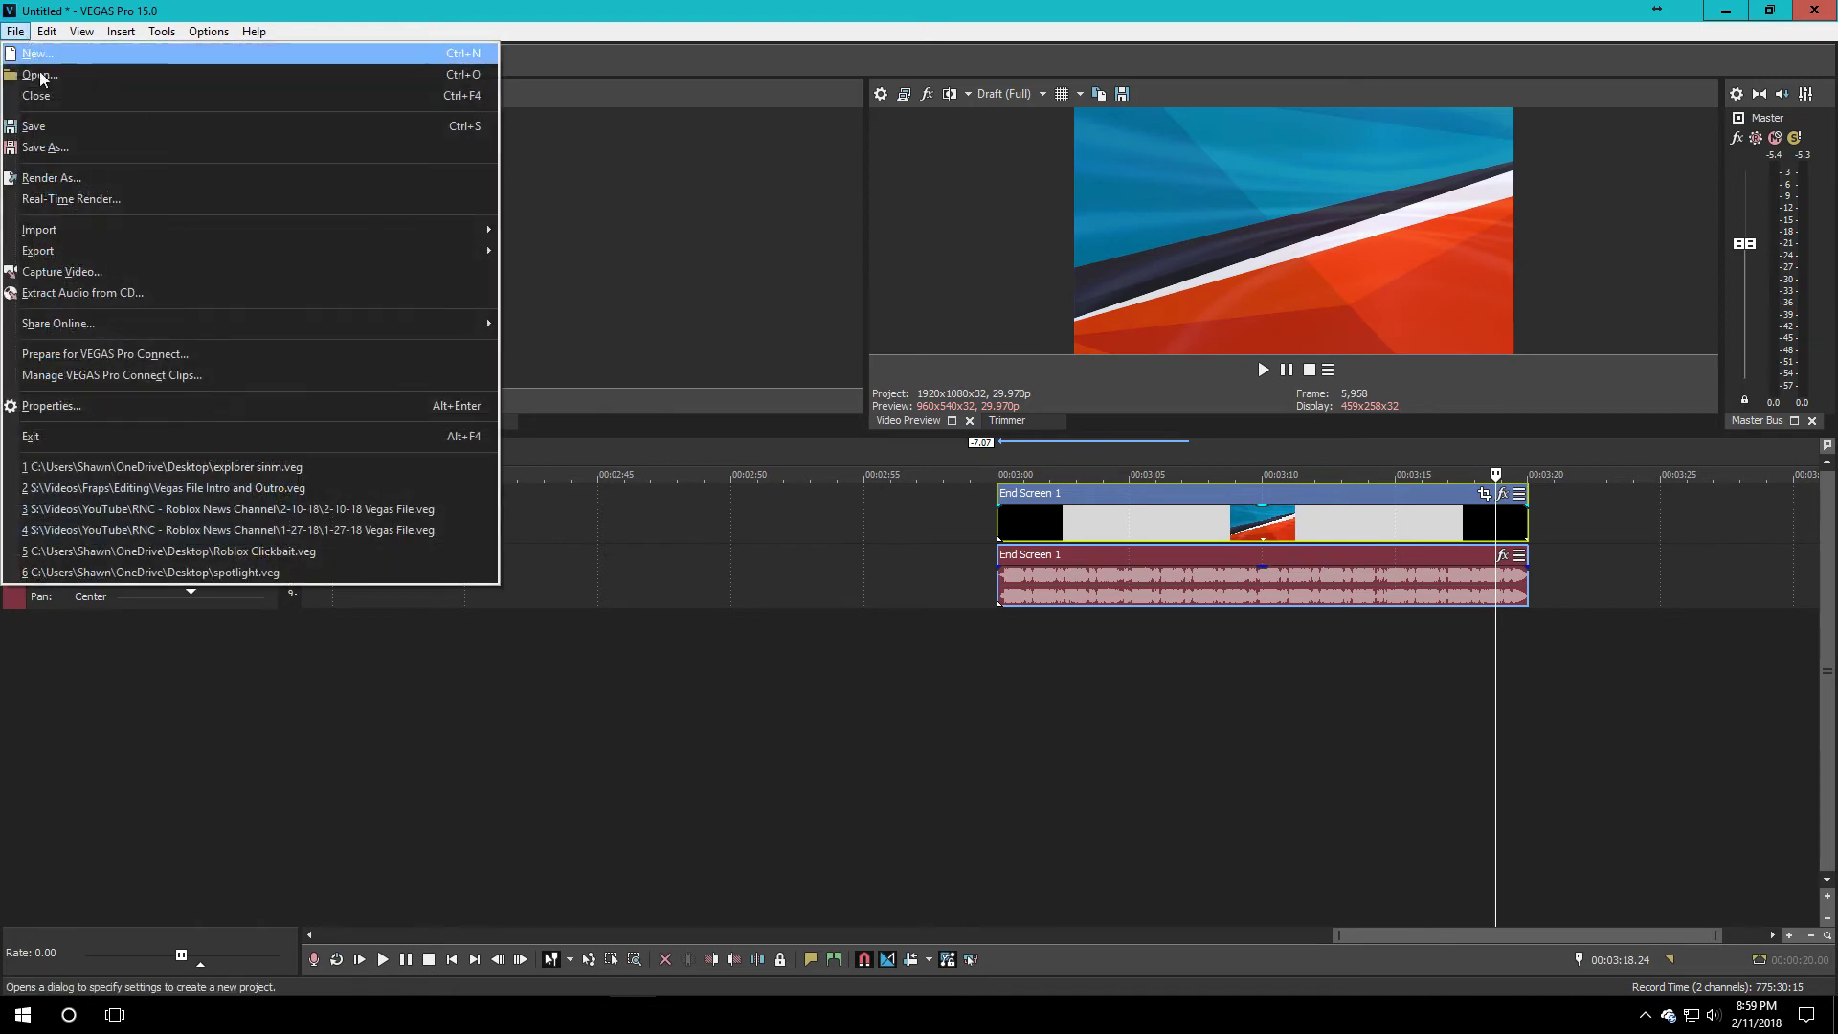
{"action": "left_click", "coordinate": [58, 180]}
{"action": "left_click", "coordinate": [396, 550]}
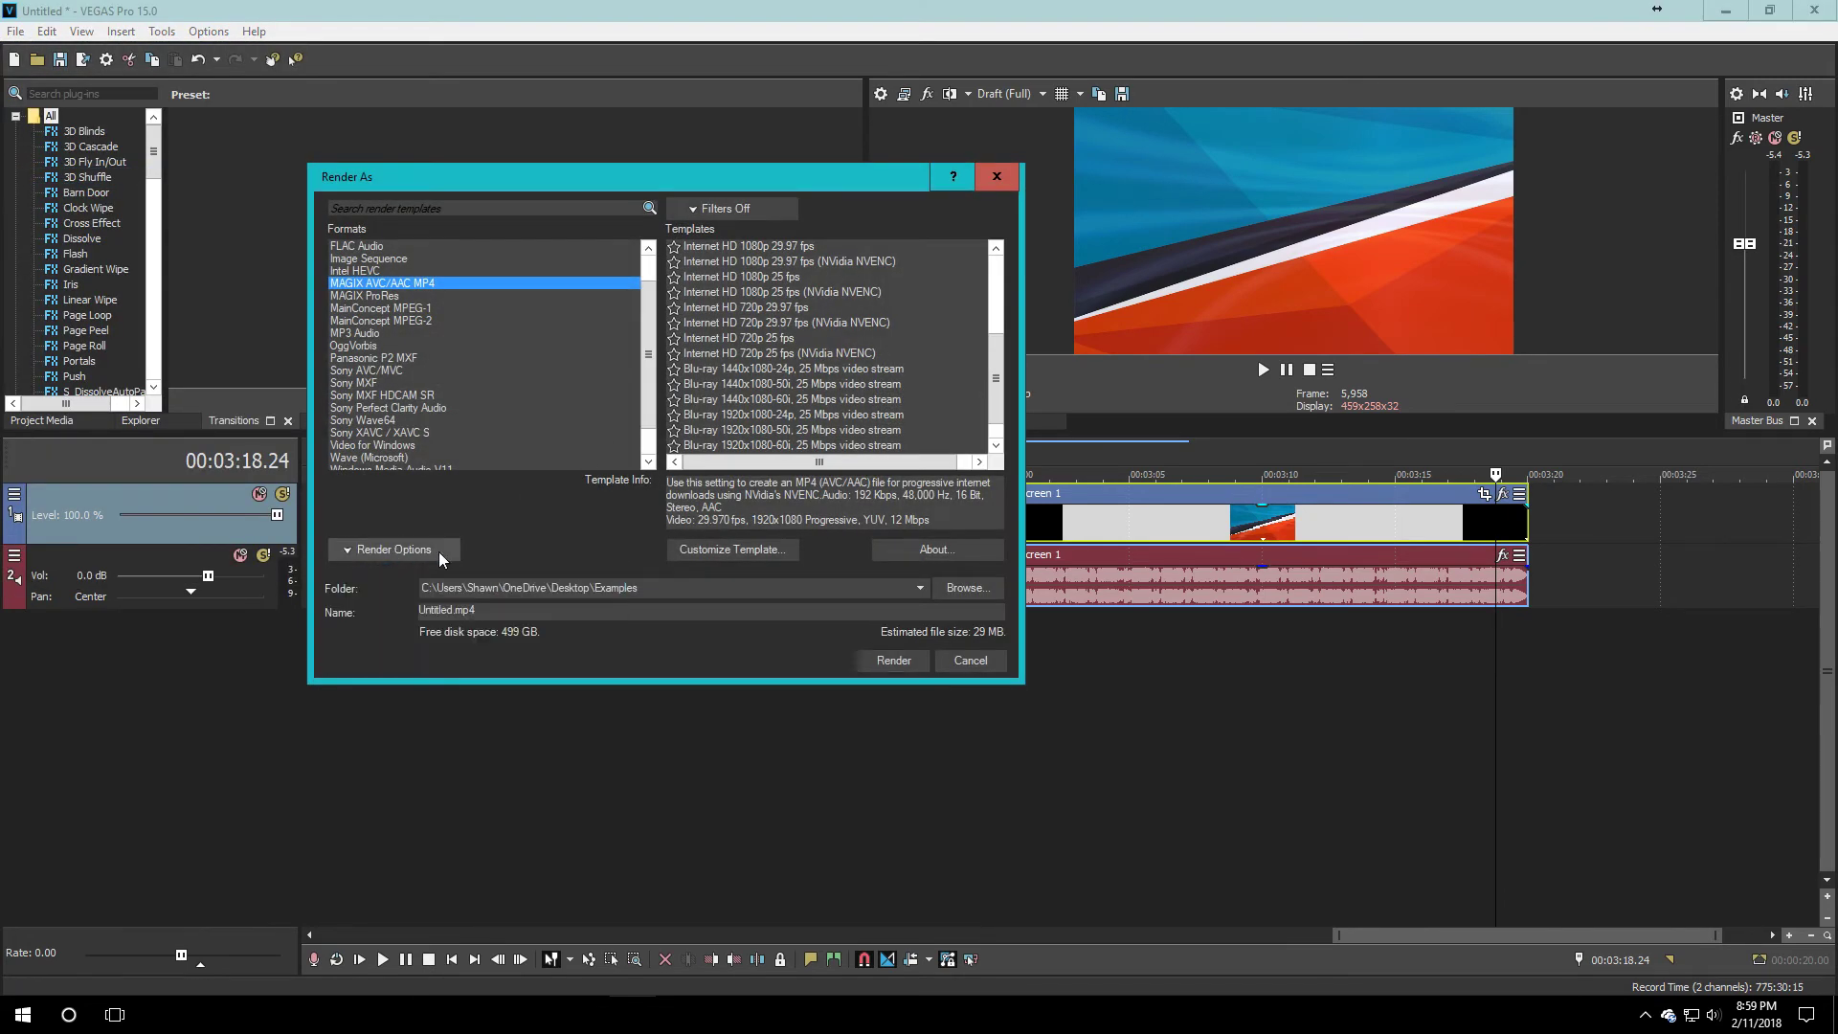
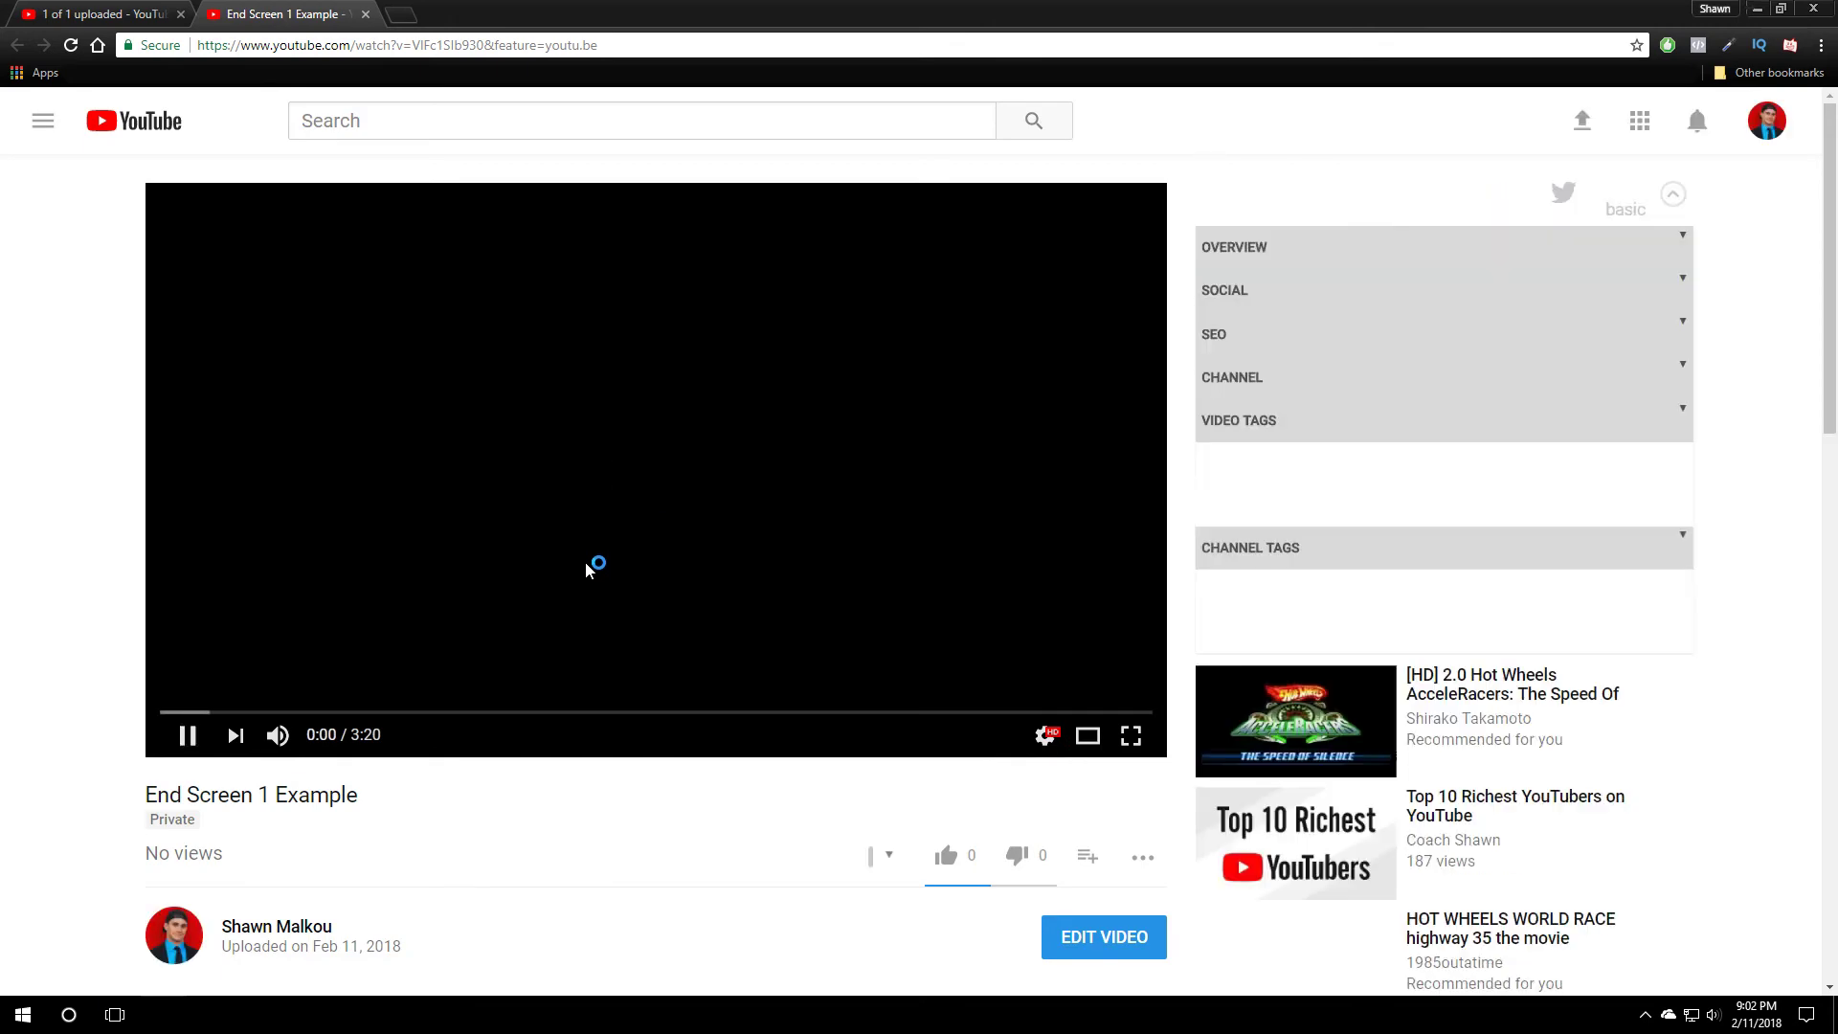
- Open the end screen editor for the End Screen 1 Example video on YouTube and dismiss the introduction
{"action": "left_click", "coordinate": [1089, 841]}
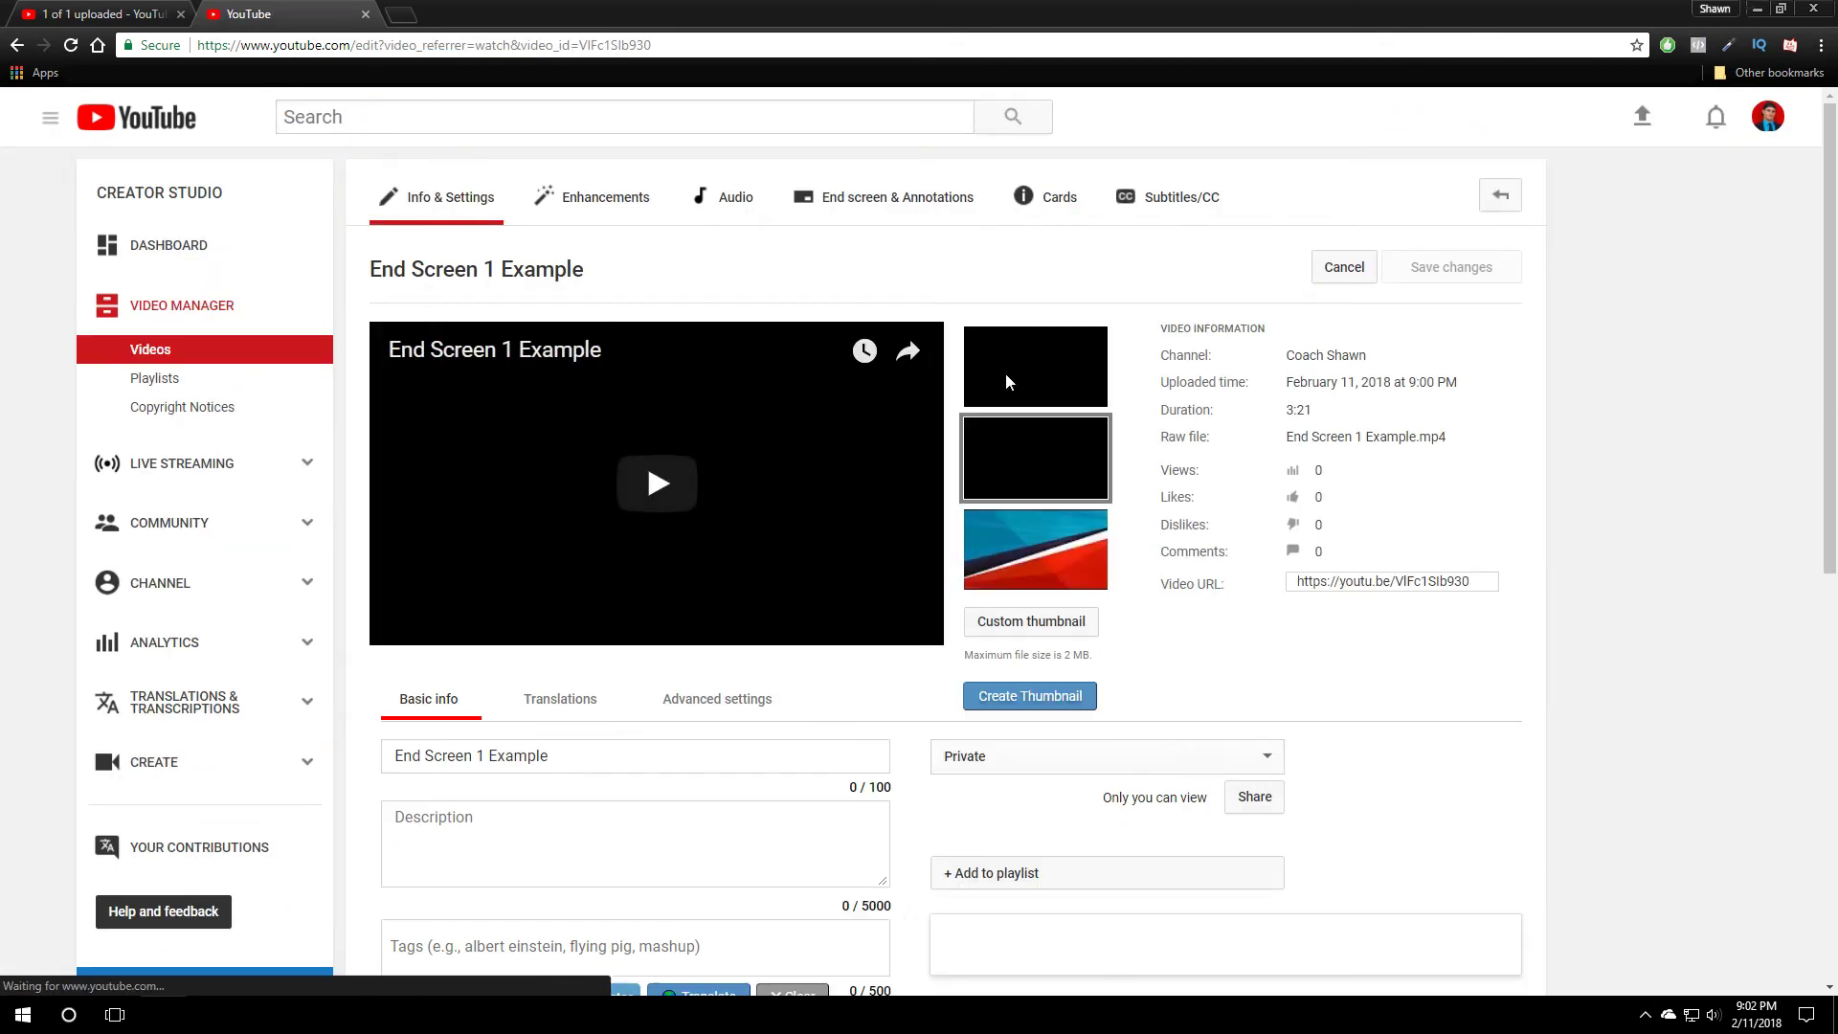
{"action": "left_click", "coordinate": [848, 206]}
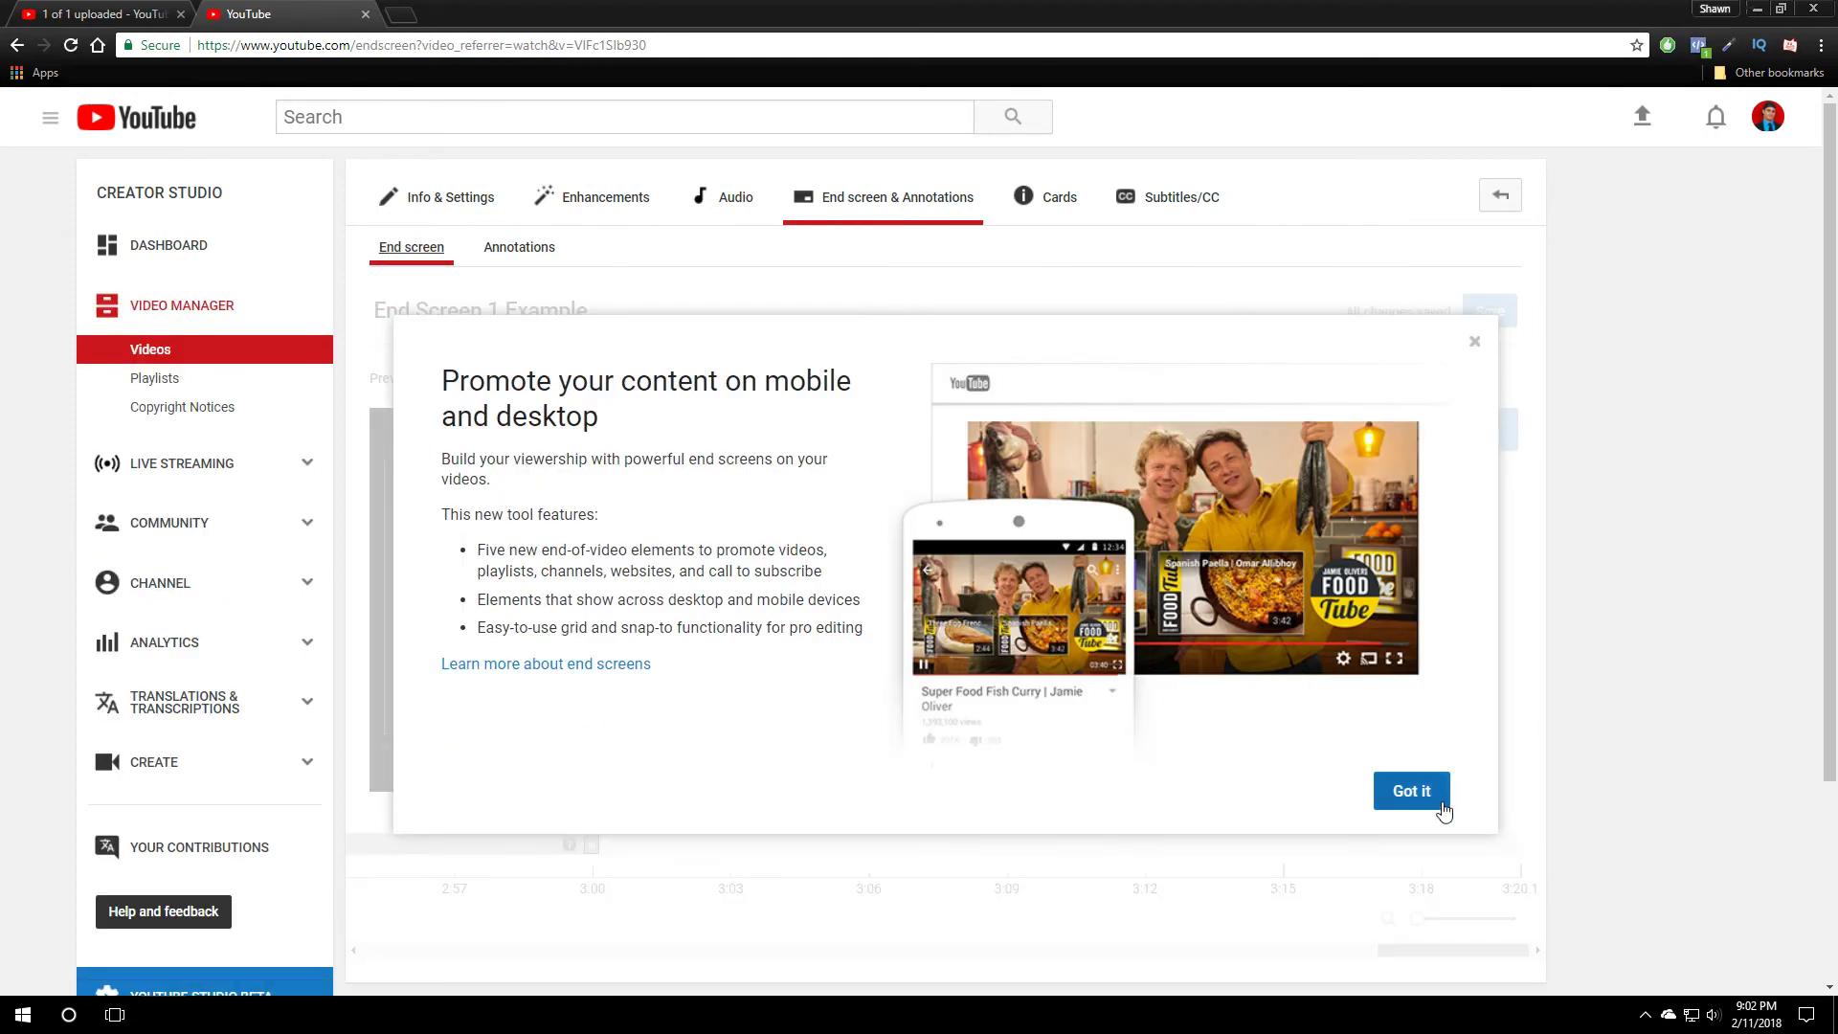
{"action": "left_click", "coordinate": [1410, 789]}
{"action": "scroll", "coordinate": [1216, 652], "scroll_direction": "down", "scroll_amount": 2}
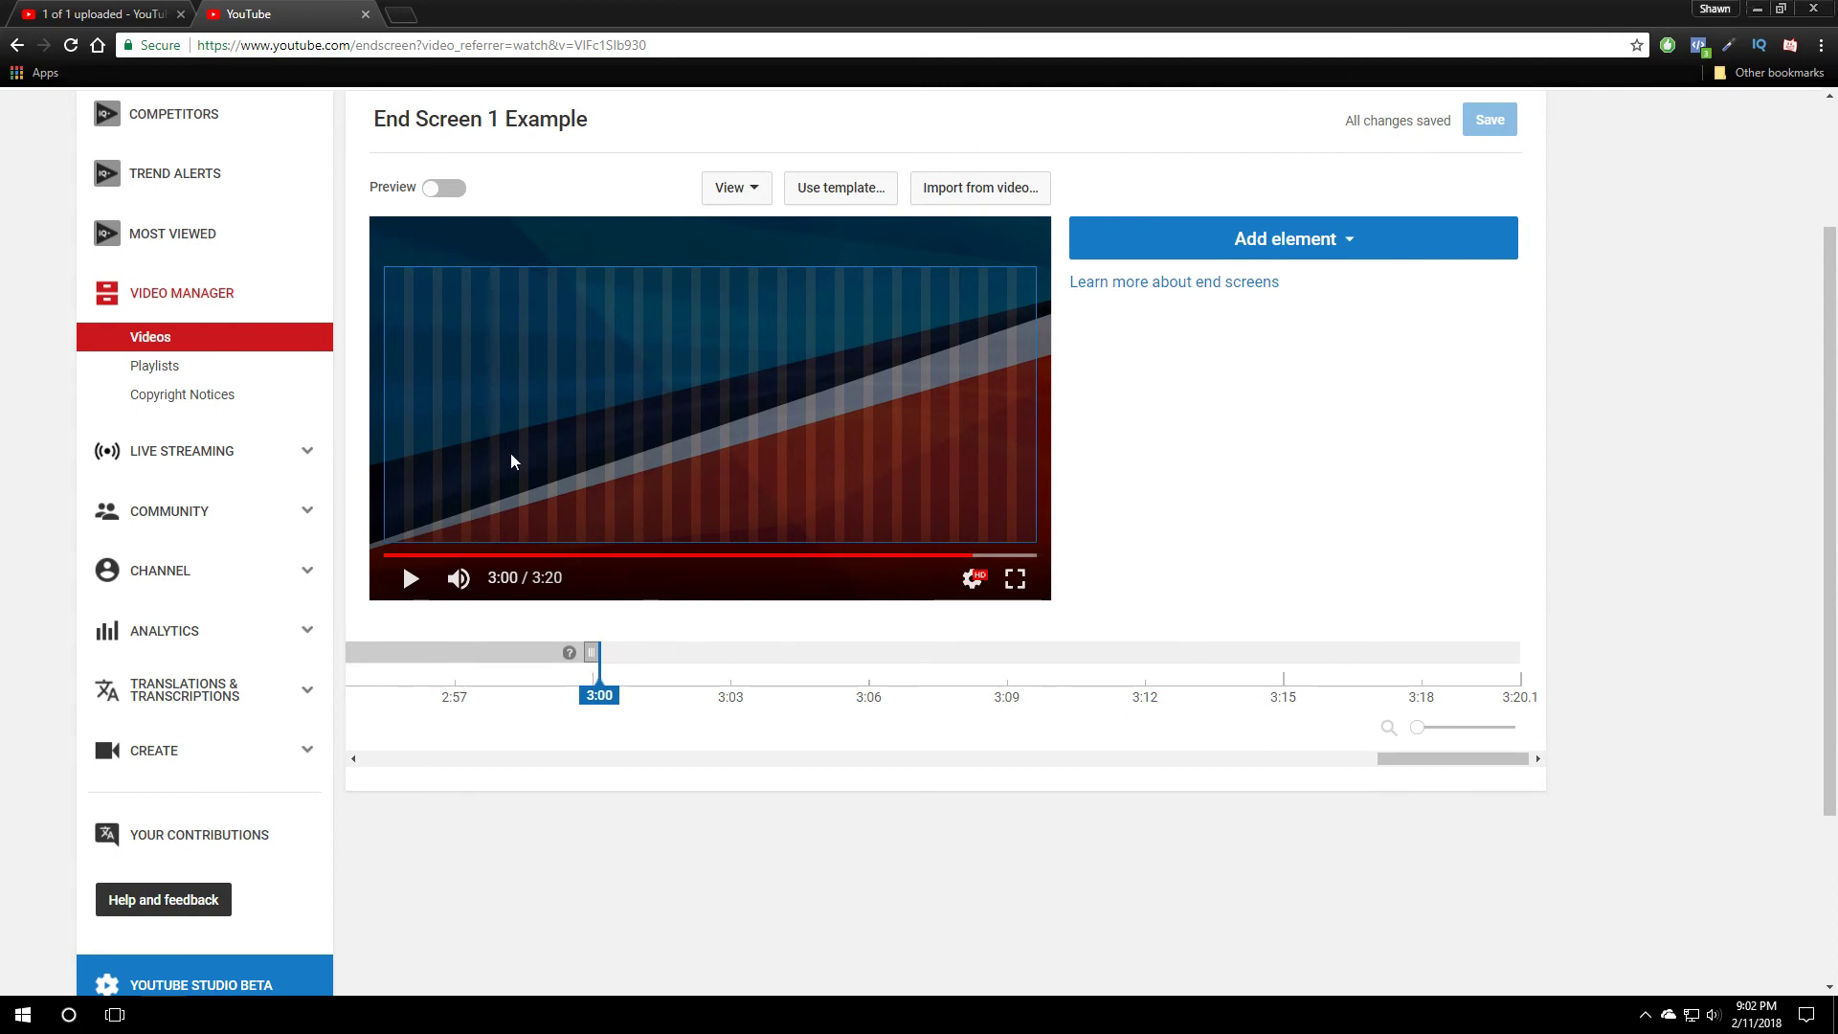
{"action": "scroll", "coordinate": [1337, 587], "scroll_direction": "up", "scroll_amount": 2}
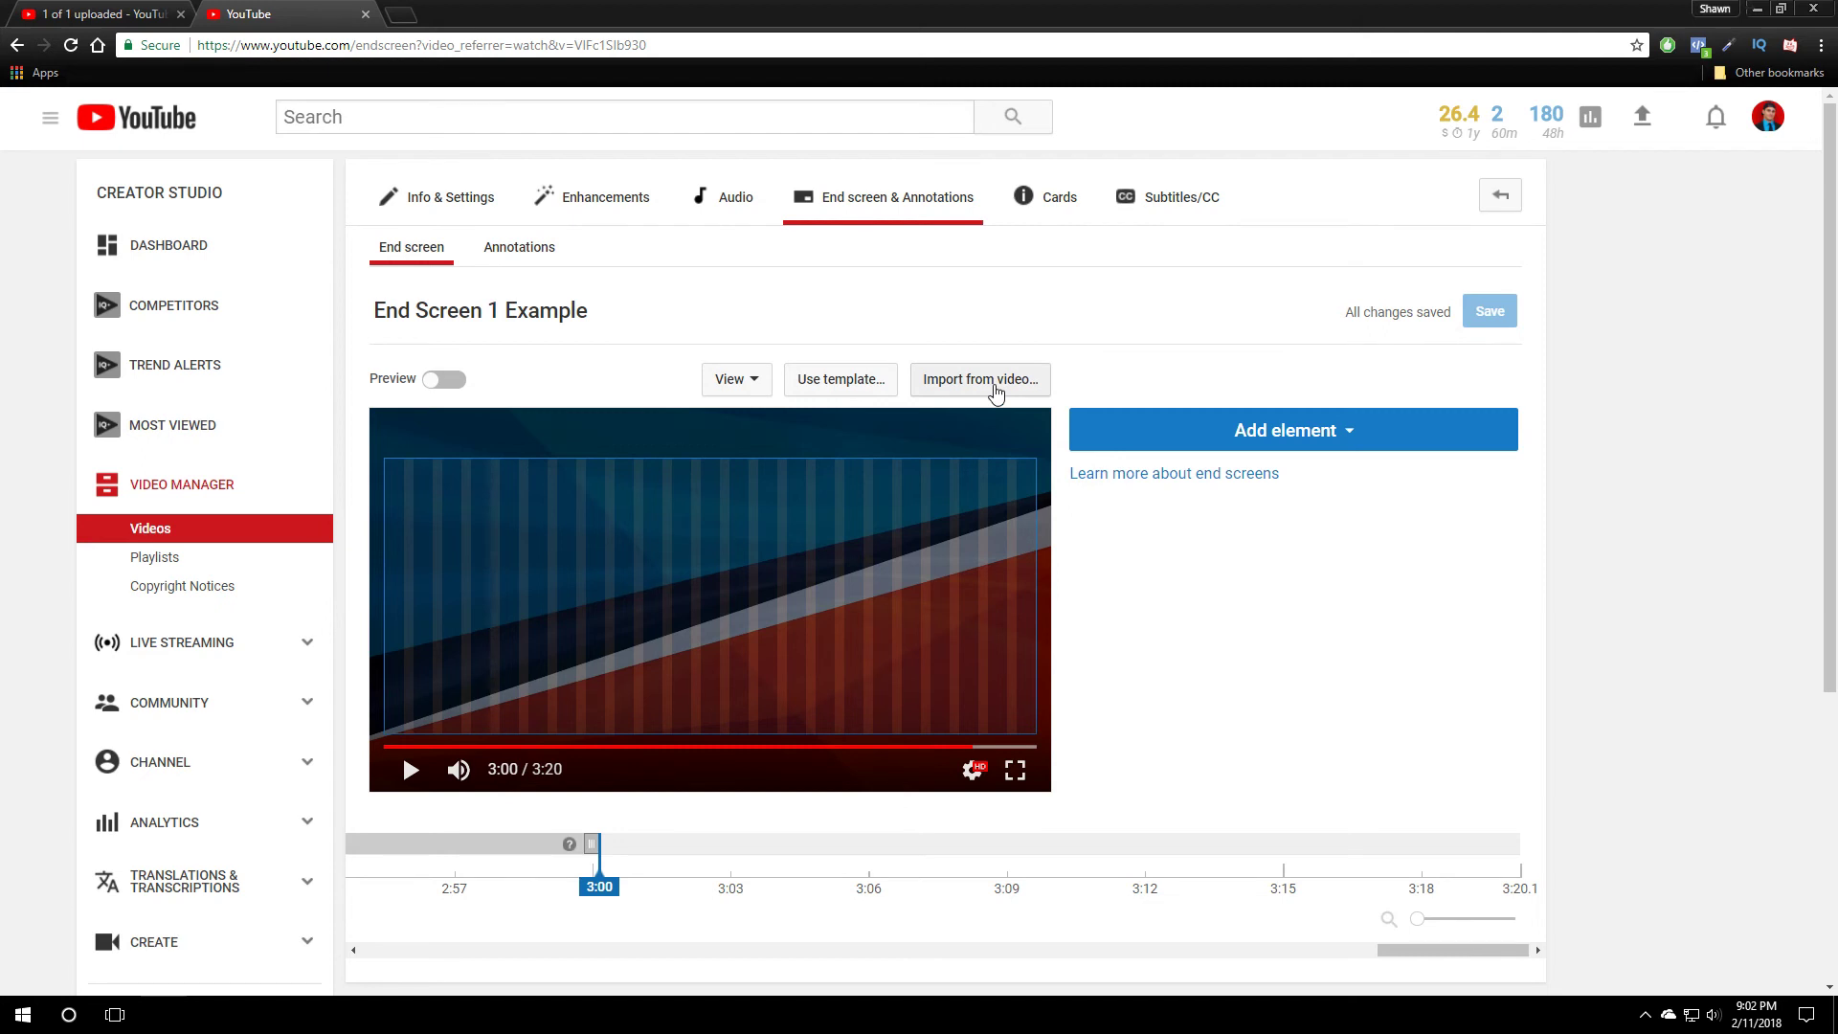
- Add a Most recent upload video element and place it in the upper-left corner of the video's safe area
{"action": "left_click", "coordinate": [1350, 431]}
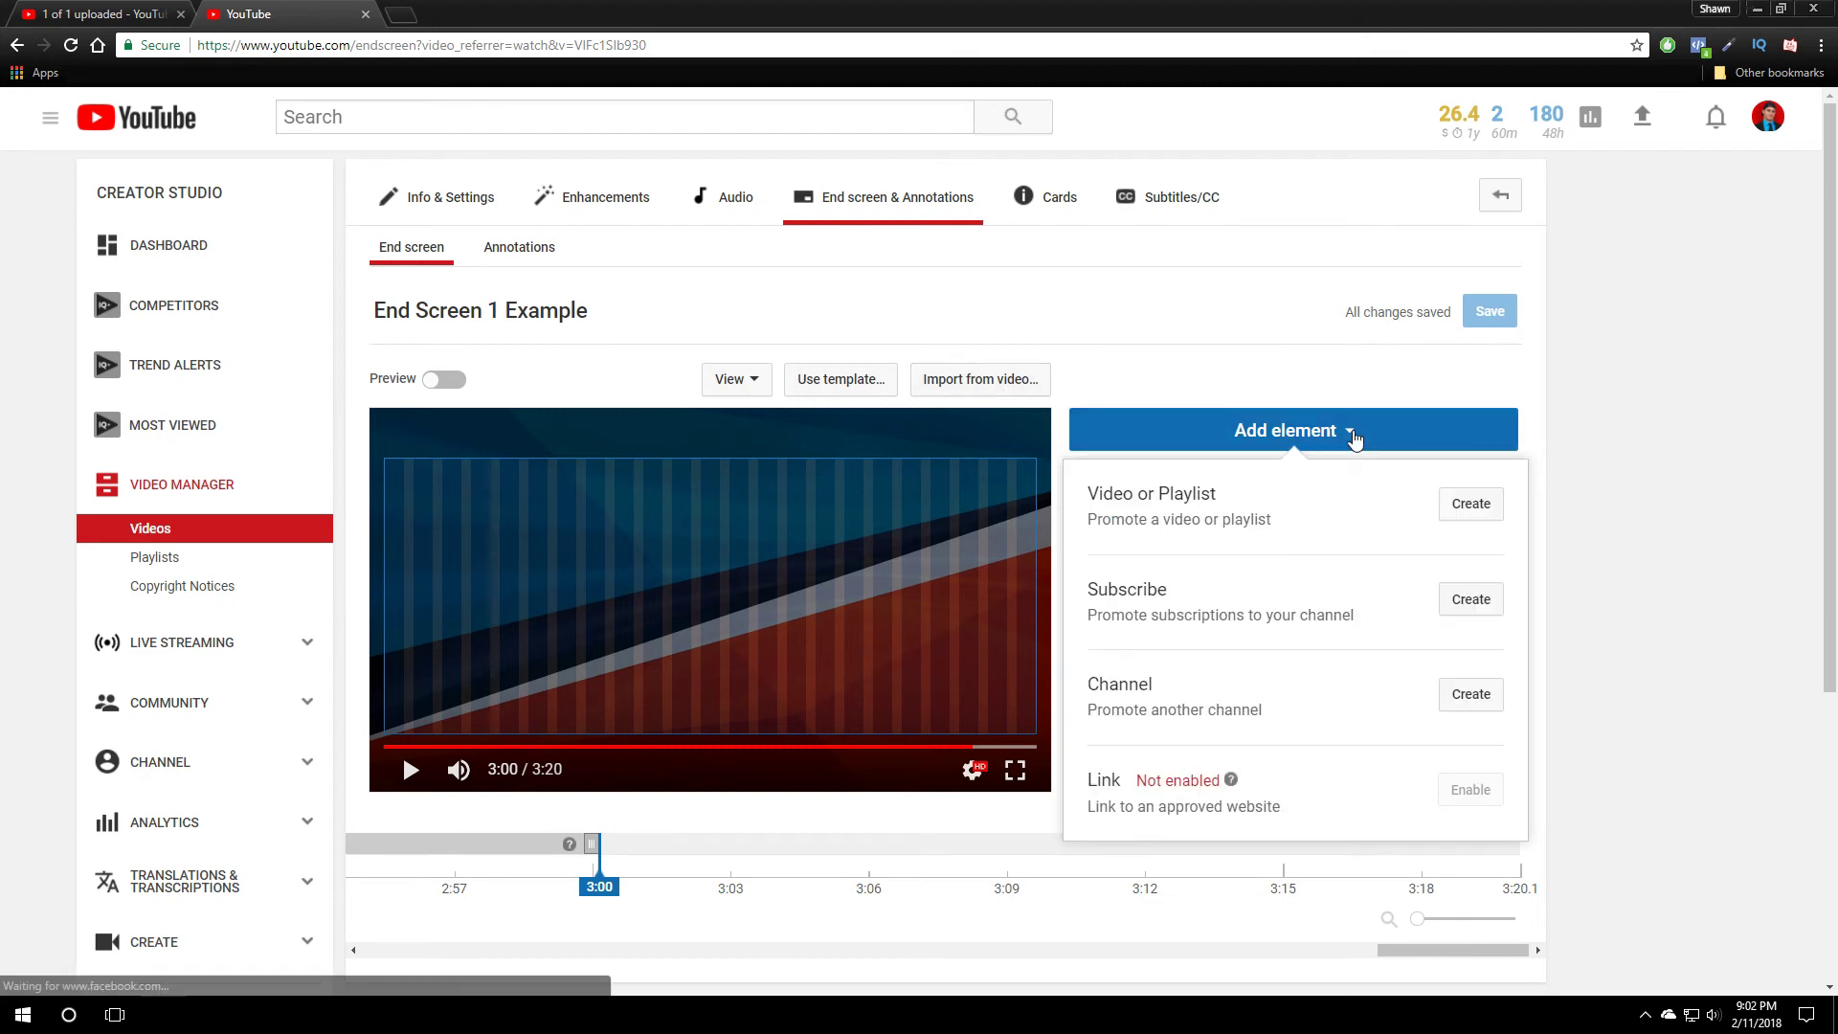
{"action": "left_click", "coordinate": [1462, 508]}
{"action": "left_click", "coordinate": [1127, 677]}
{"action": "mouse_move", "coordinate": [513, 553]}
{"action": "left_mouse_down"}
{"action": "mouse_move", "coordinate": [538, 578]}
{"action": "mouse_move", "coordinate": [482, 536]}
{"action": "left_mouse_up"}
- Add a Best for viewer video element and move the Most recent upload element to the lower-right corner of the safe area
{"action": "left_click", "coordinate": [1341, 433]}
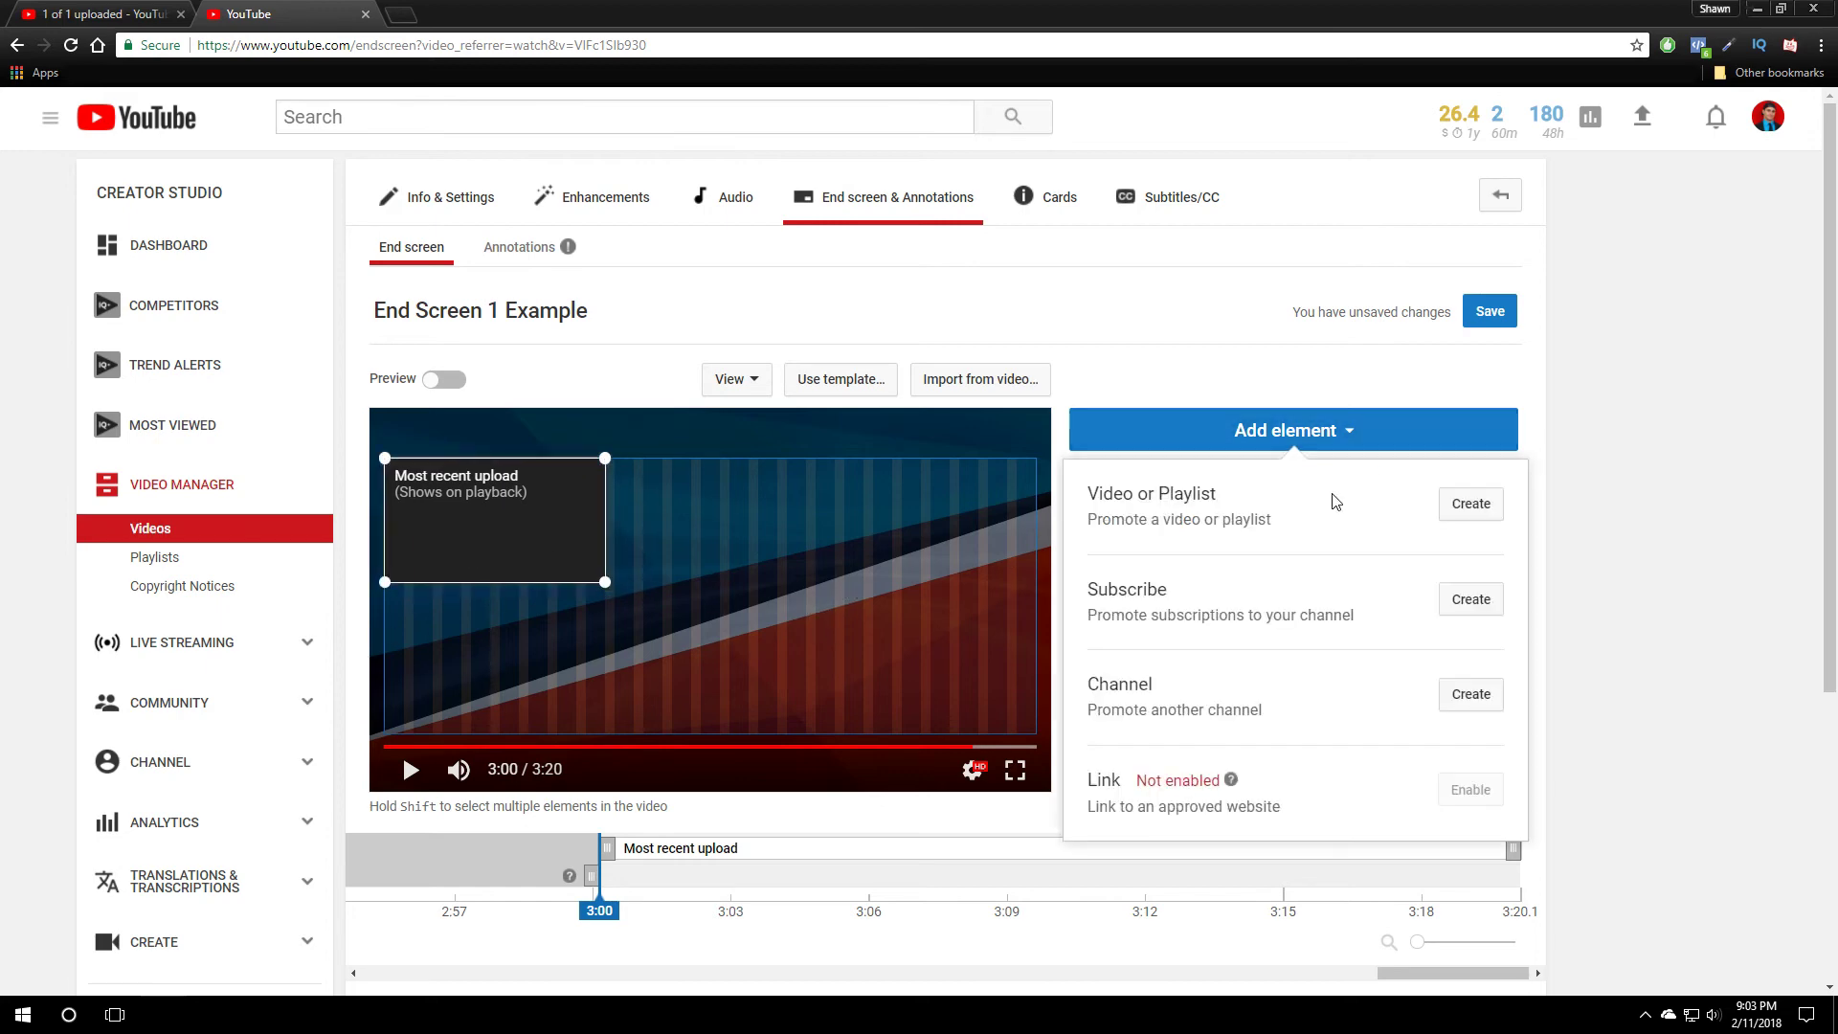
{"action": "left_click", "coordinate": [1467, 510]}
{"action": "left_click", "coordinate": [631, 527]}
{"action": "left_click", "coordinate": [1158, 676]}
{"action": "left_click_drag", "start_coordinate": [551, 537], "coordinate": [986, 697]}
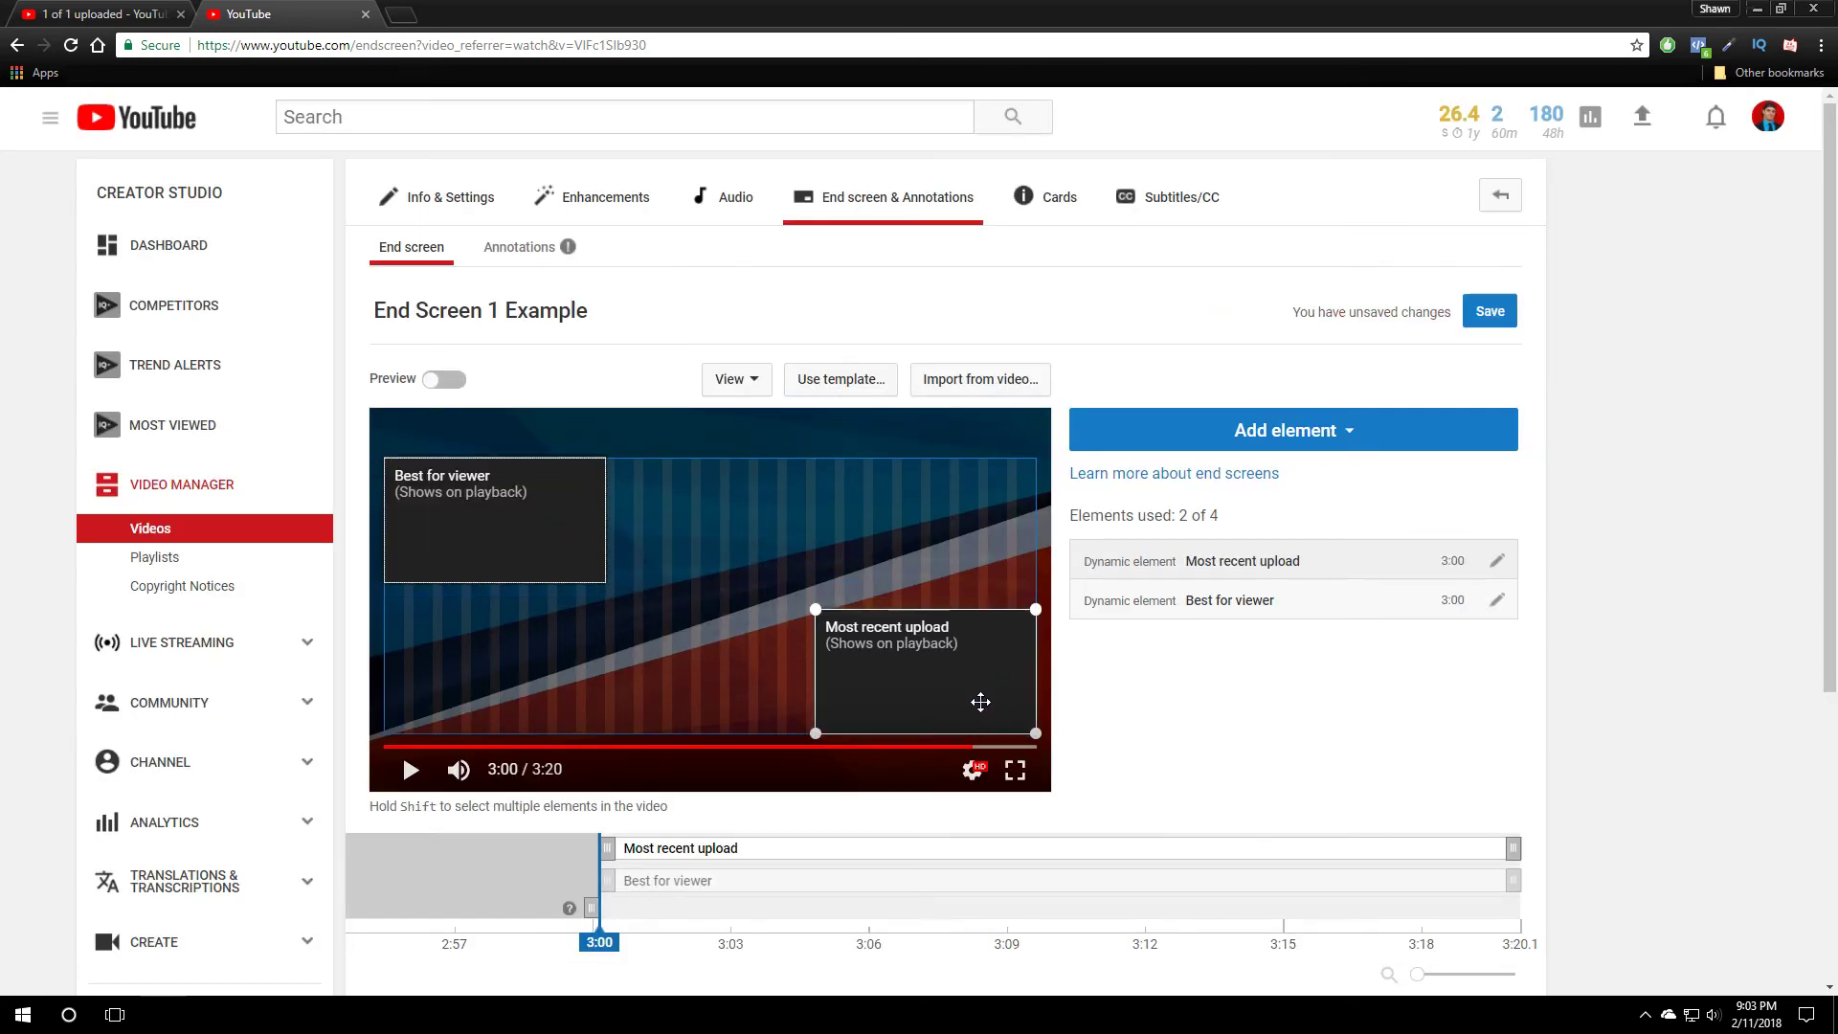
- Add a Subscribe element and place it in the centre of the frame between the two video elements
{"action": "left_click", "coordinate": [1395, 450]}
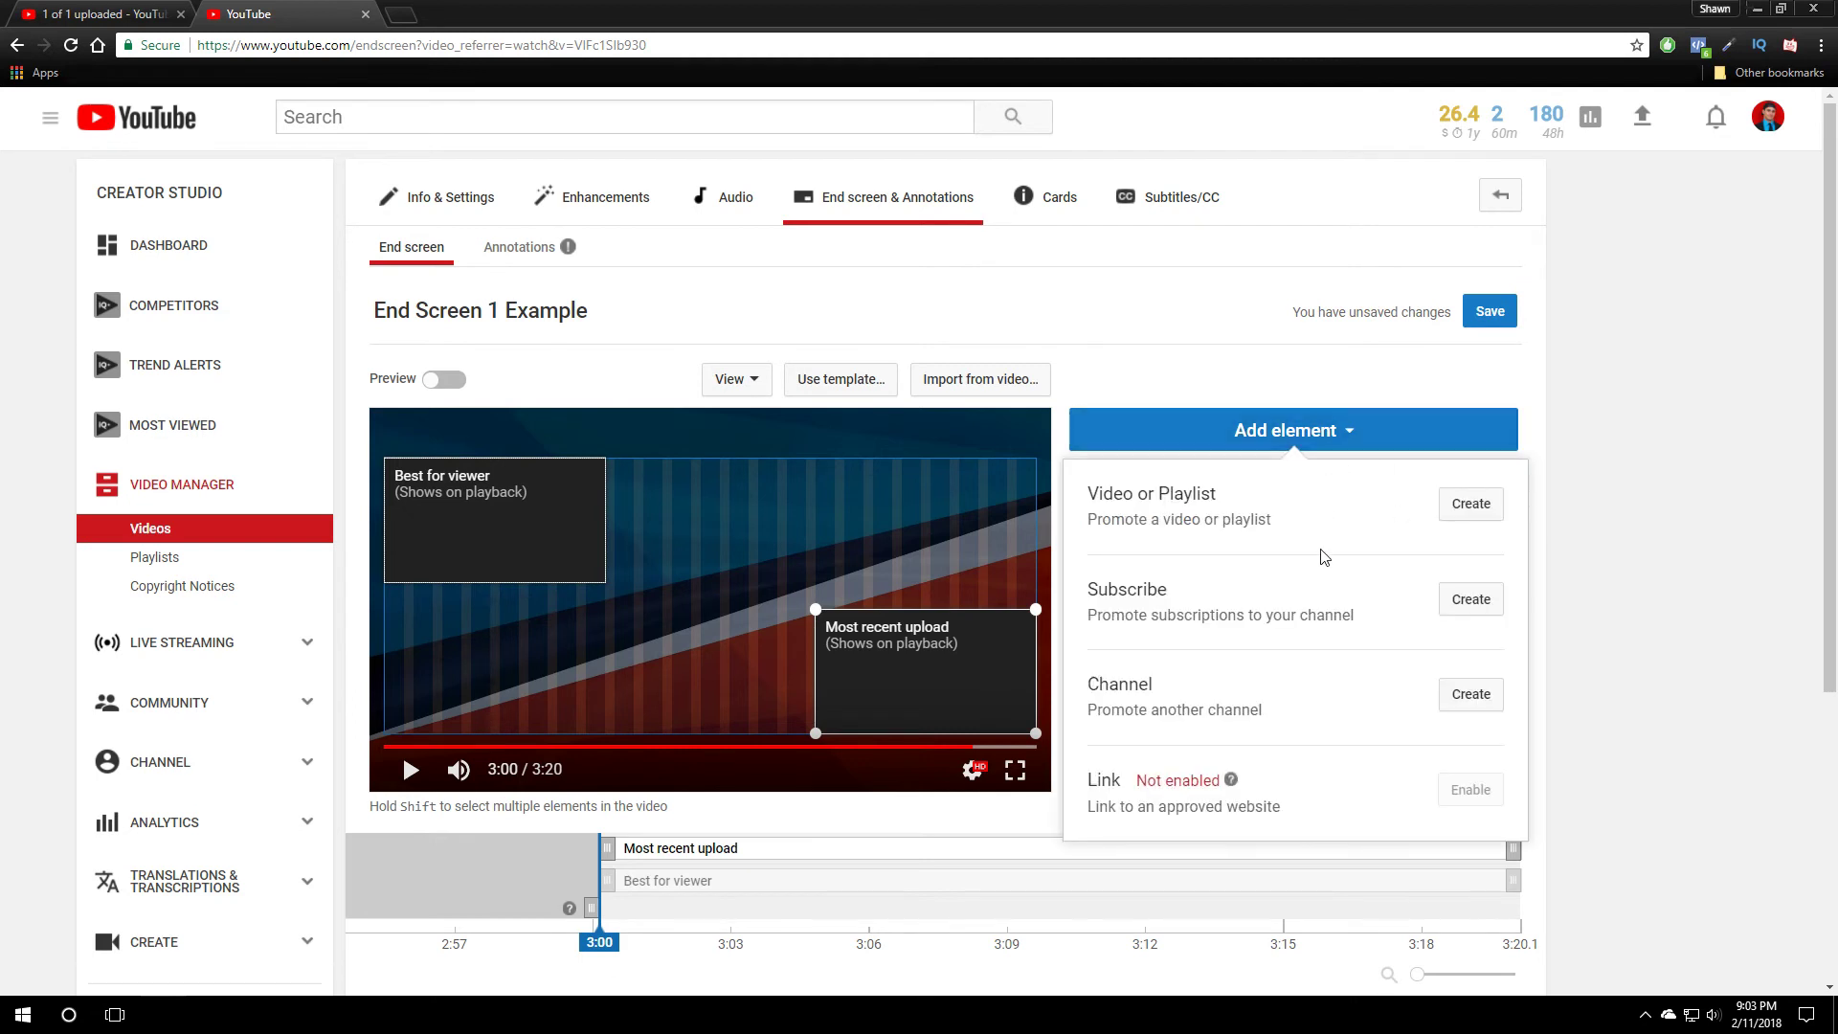
{"action": "left_click", "coordinate": [1460, 604]}
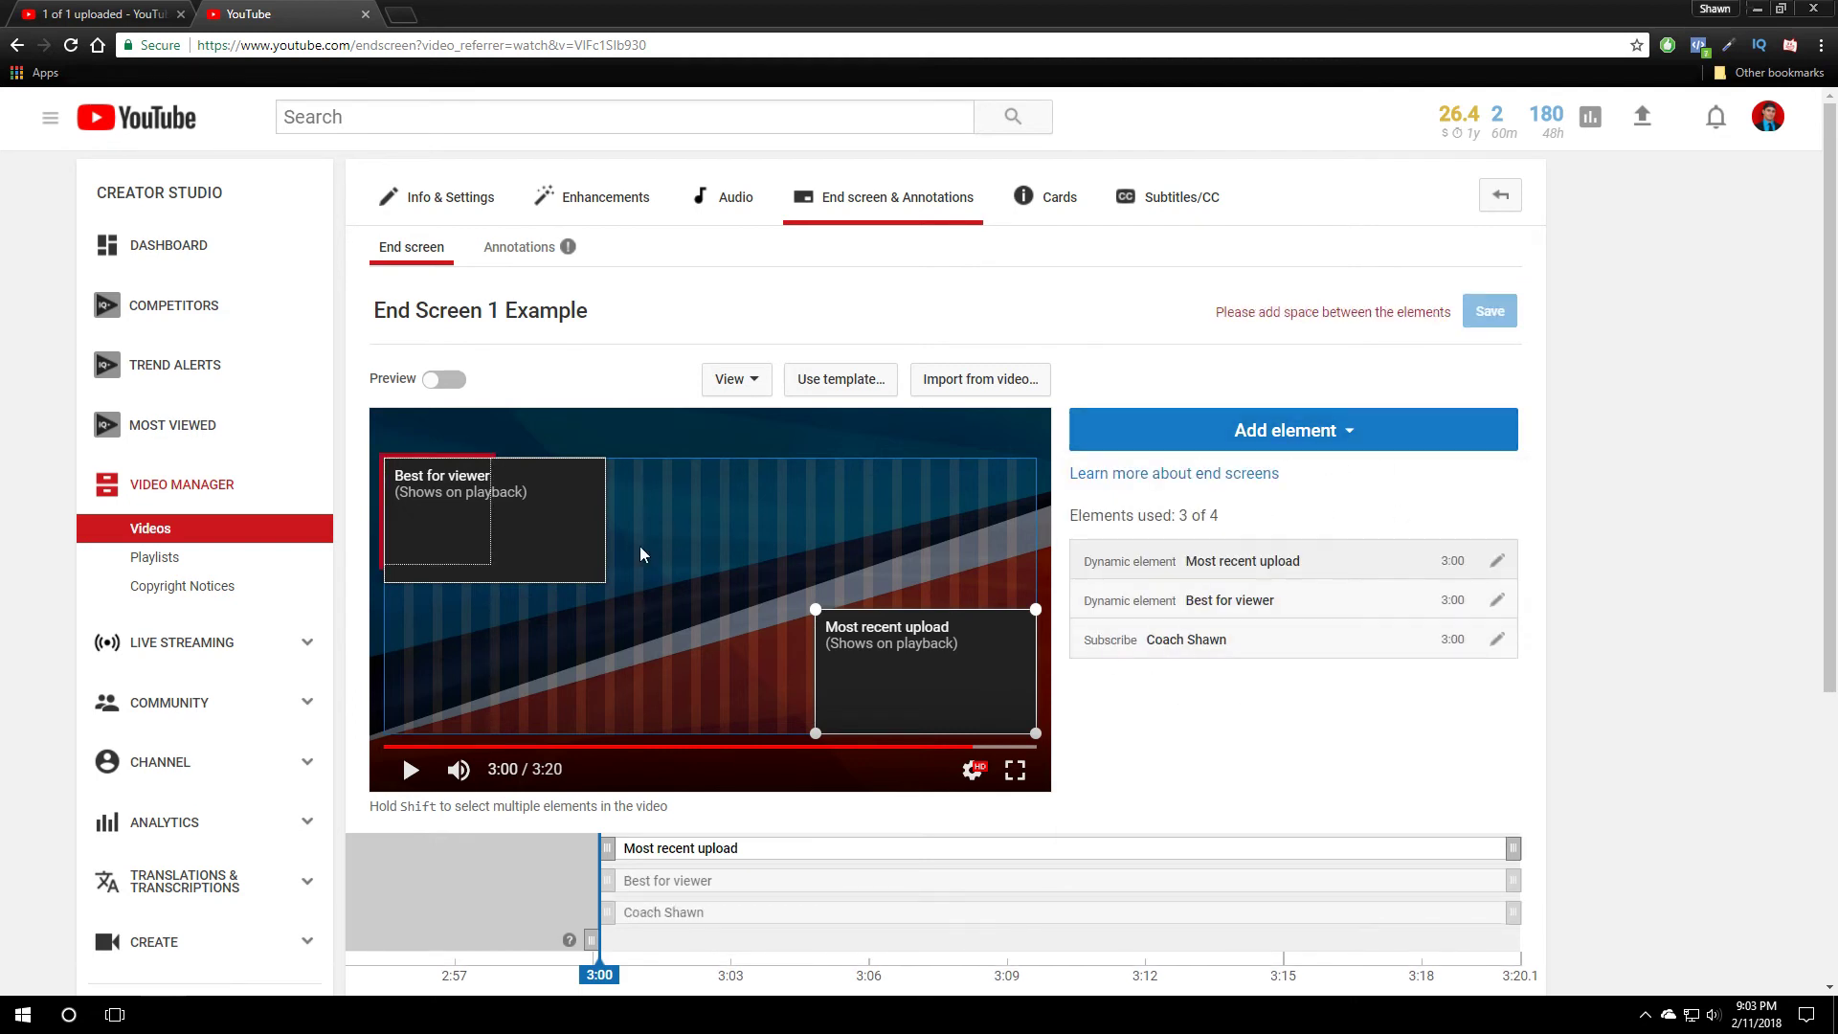
{"action": "left_click_drag", "start_coordinate": [440, 538], "coordinate": [699, 624]}
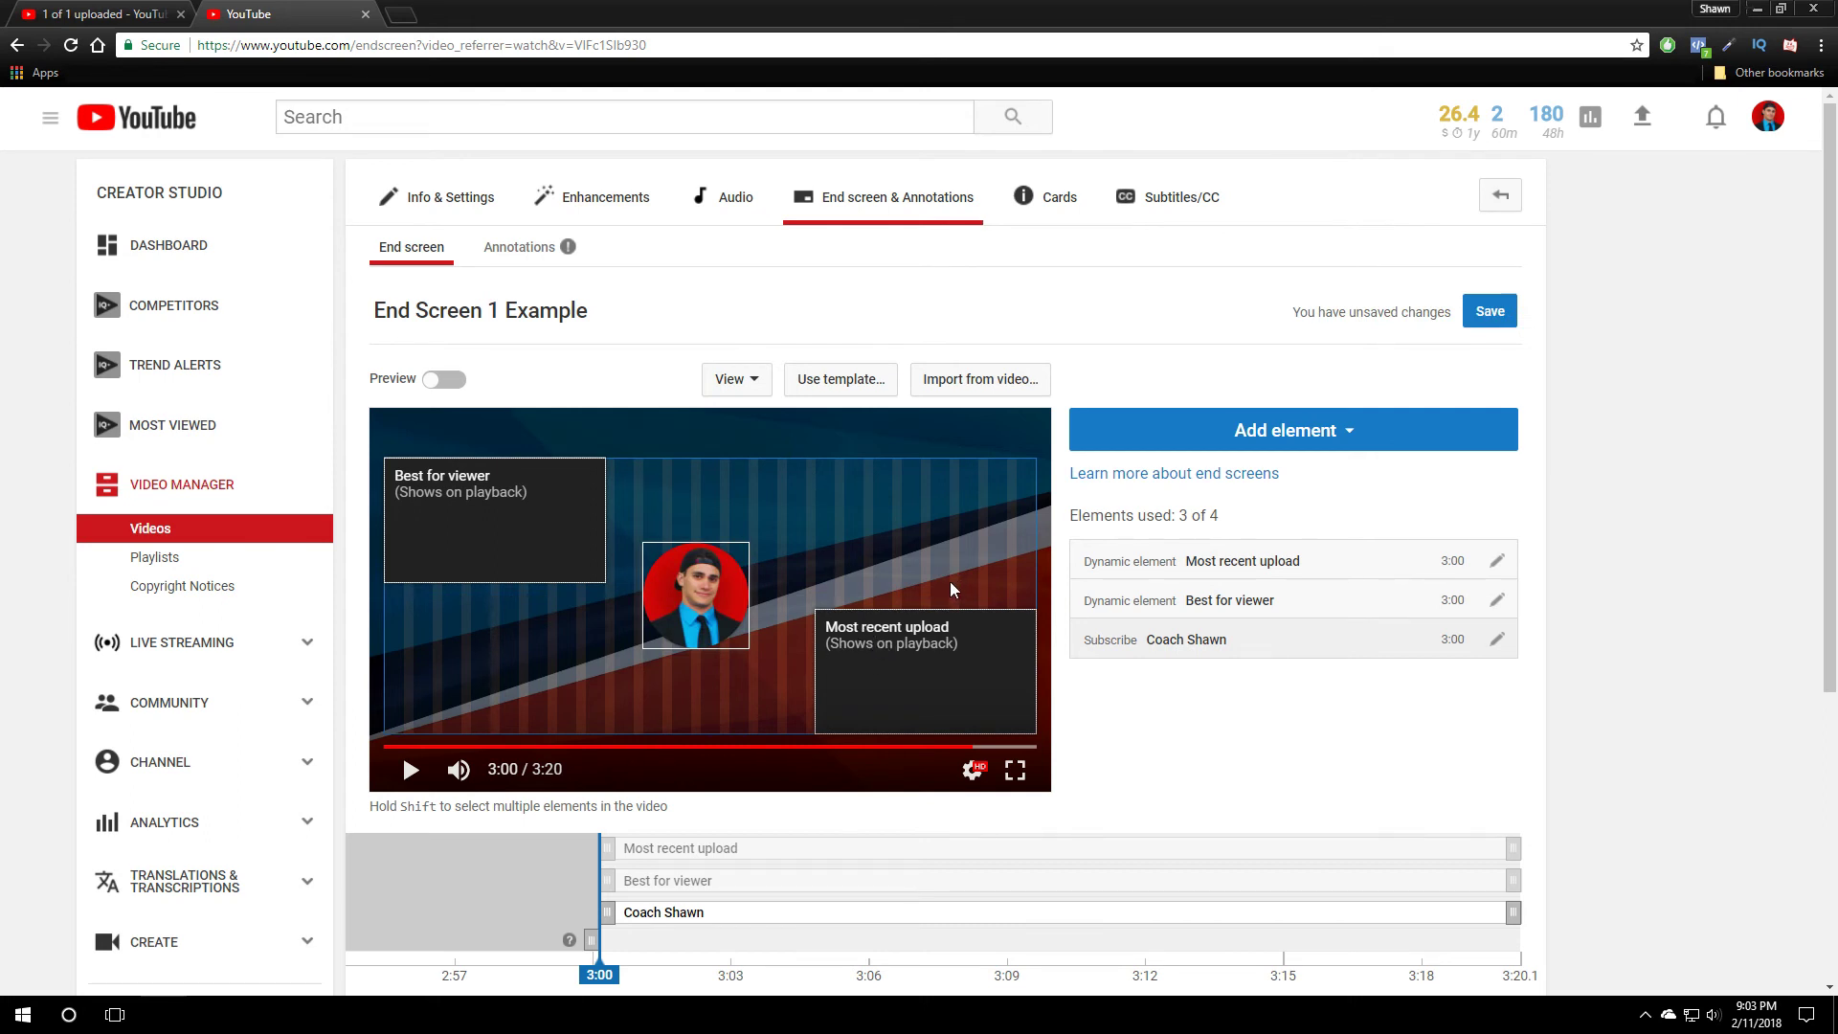
- Delay the start of all three end screen elements to just after 3:00, playing the video to match its fade-in
{"action": "left_click", "coordinate": [411, 771]}
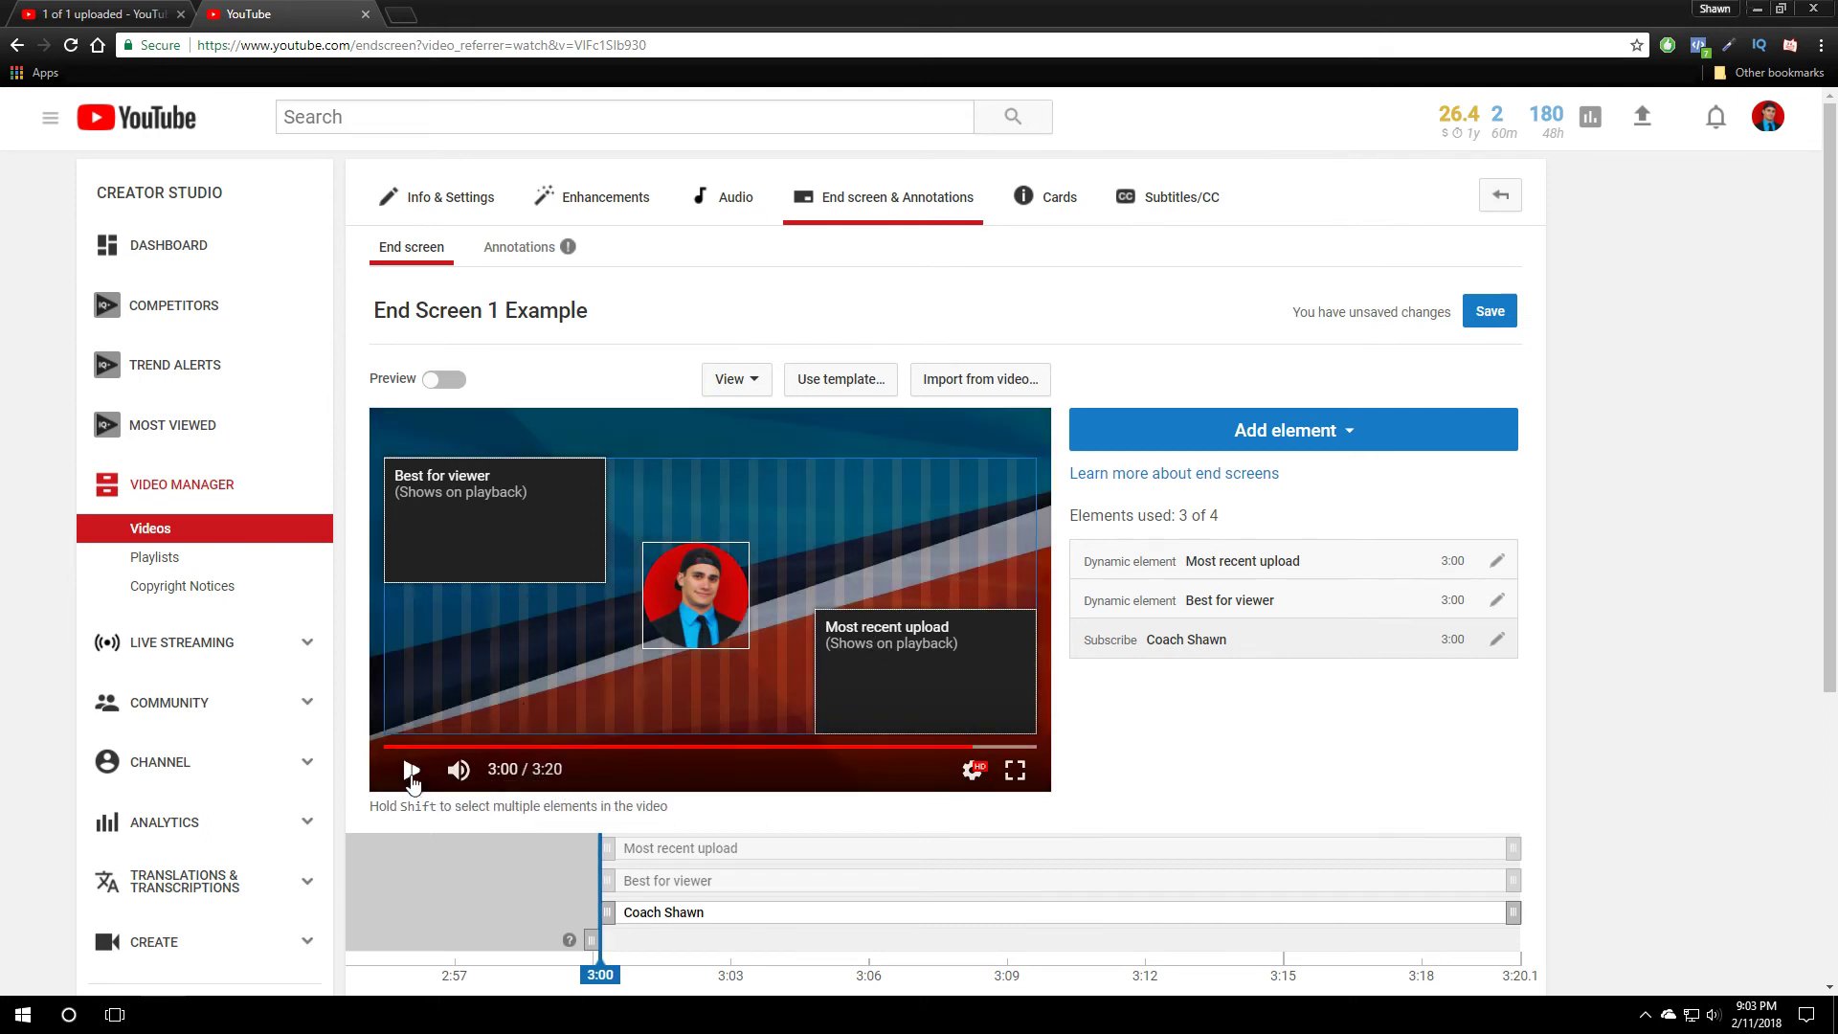
{"action": "left_click", "coordinate": [411, 774]}
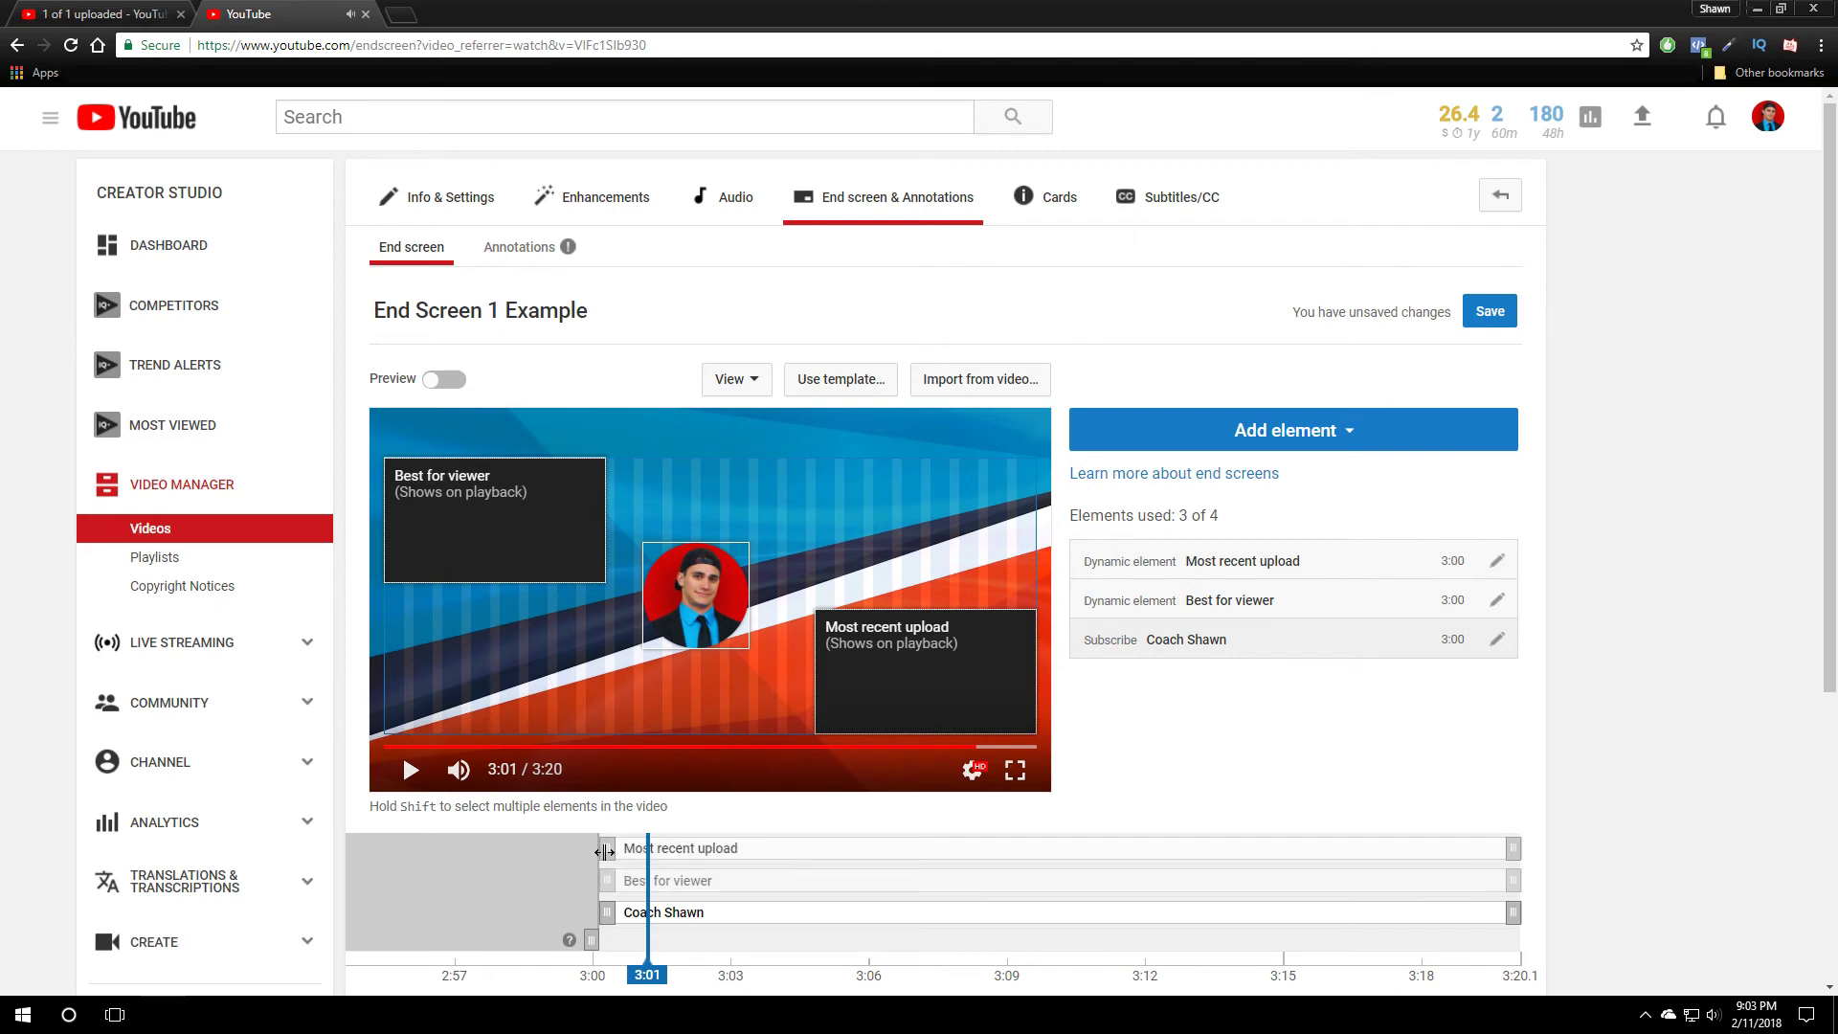
{"action": "left_click", "coordinate": [606, 851]}
{"action": "left_click_drag", "start_coordinate": [606, 851], "coordinate": [592, 957]}
{"action": "left_click", "coordinate": [608, 882]}
{"action": "left_click", "coordinate": [608, 914]}
{"action": "left_click", "coordinate": [617, 957]}
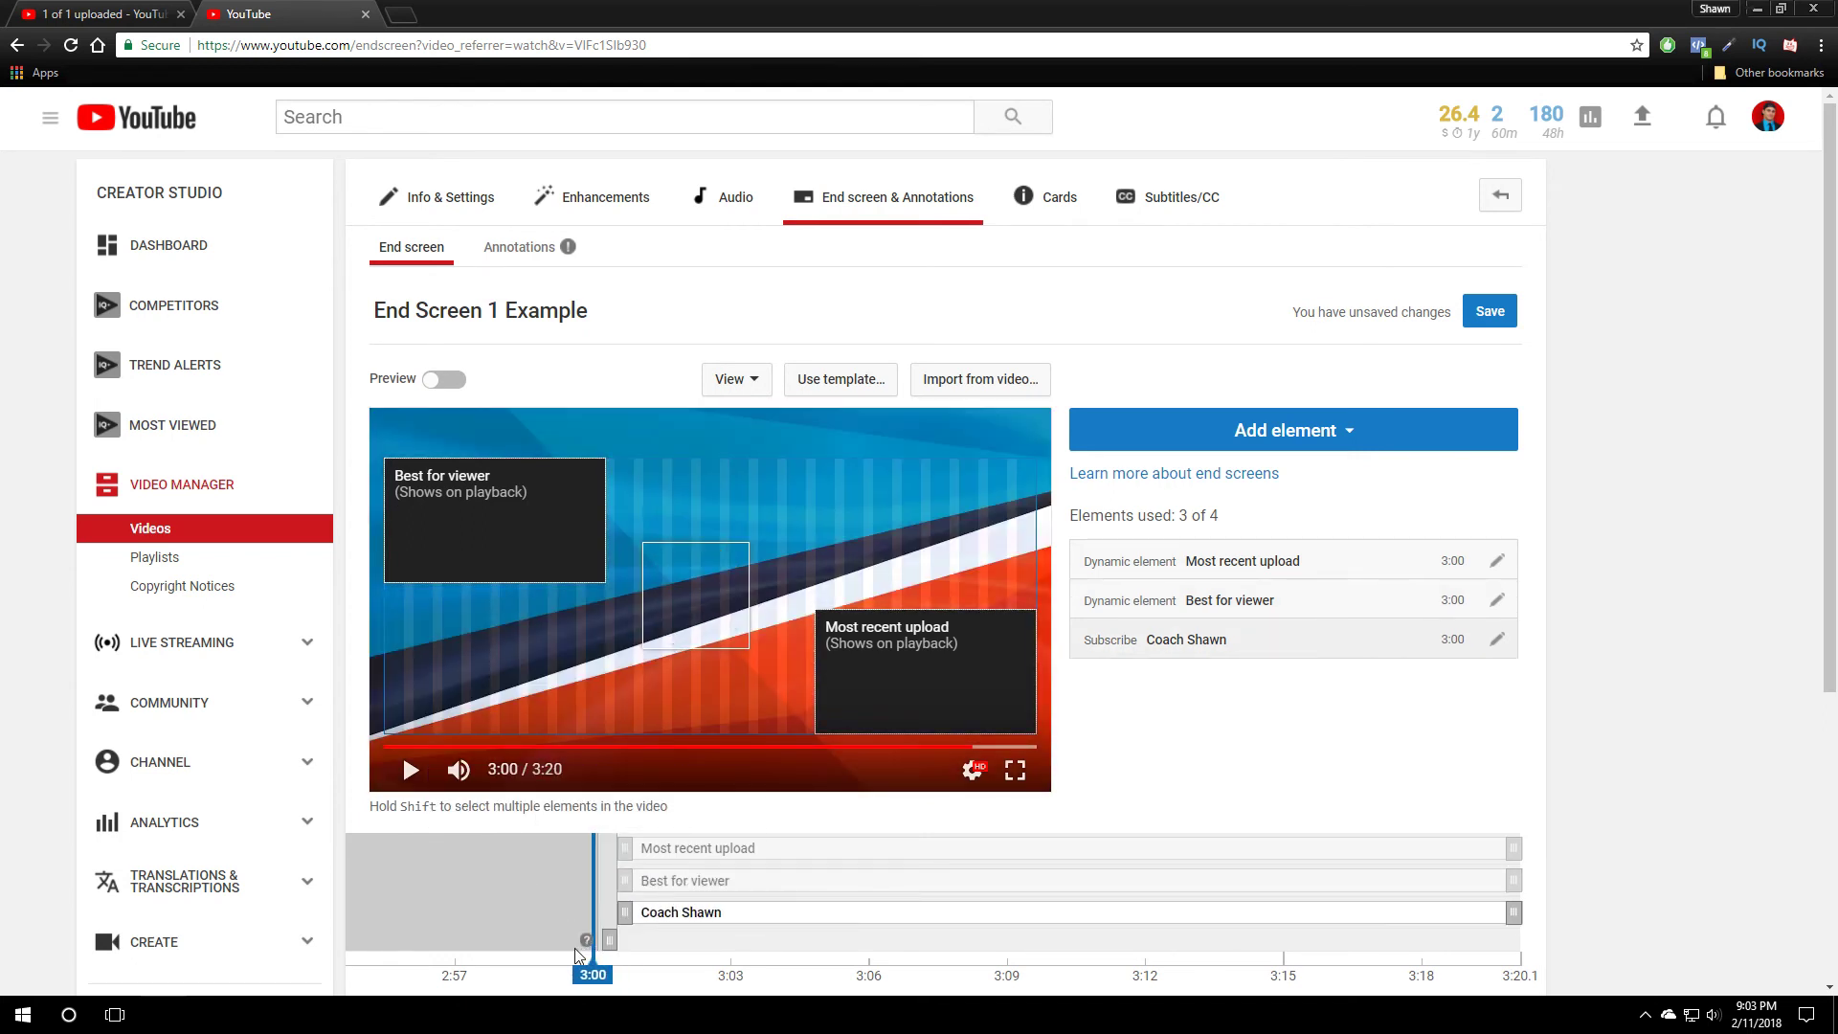
{"action": "left_click", "coordinate": [408, 772]}
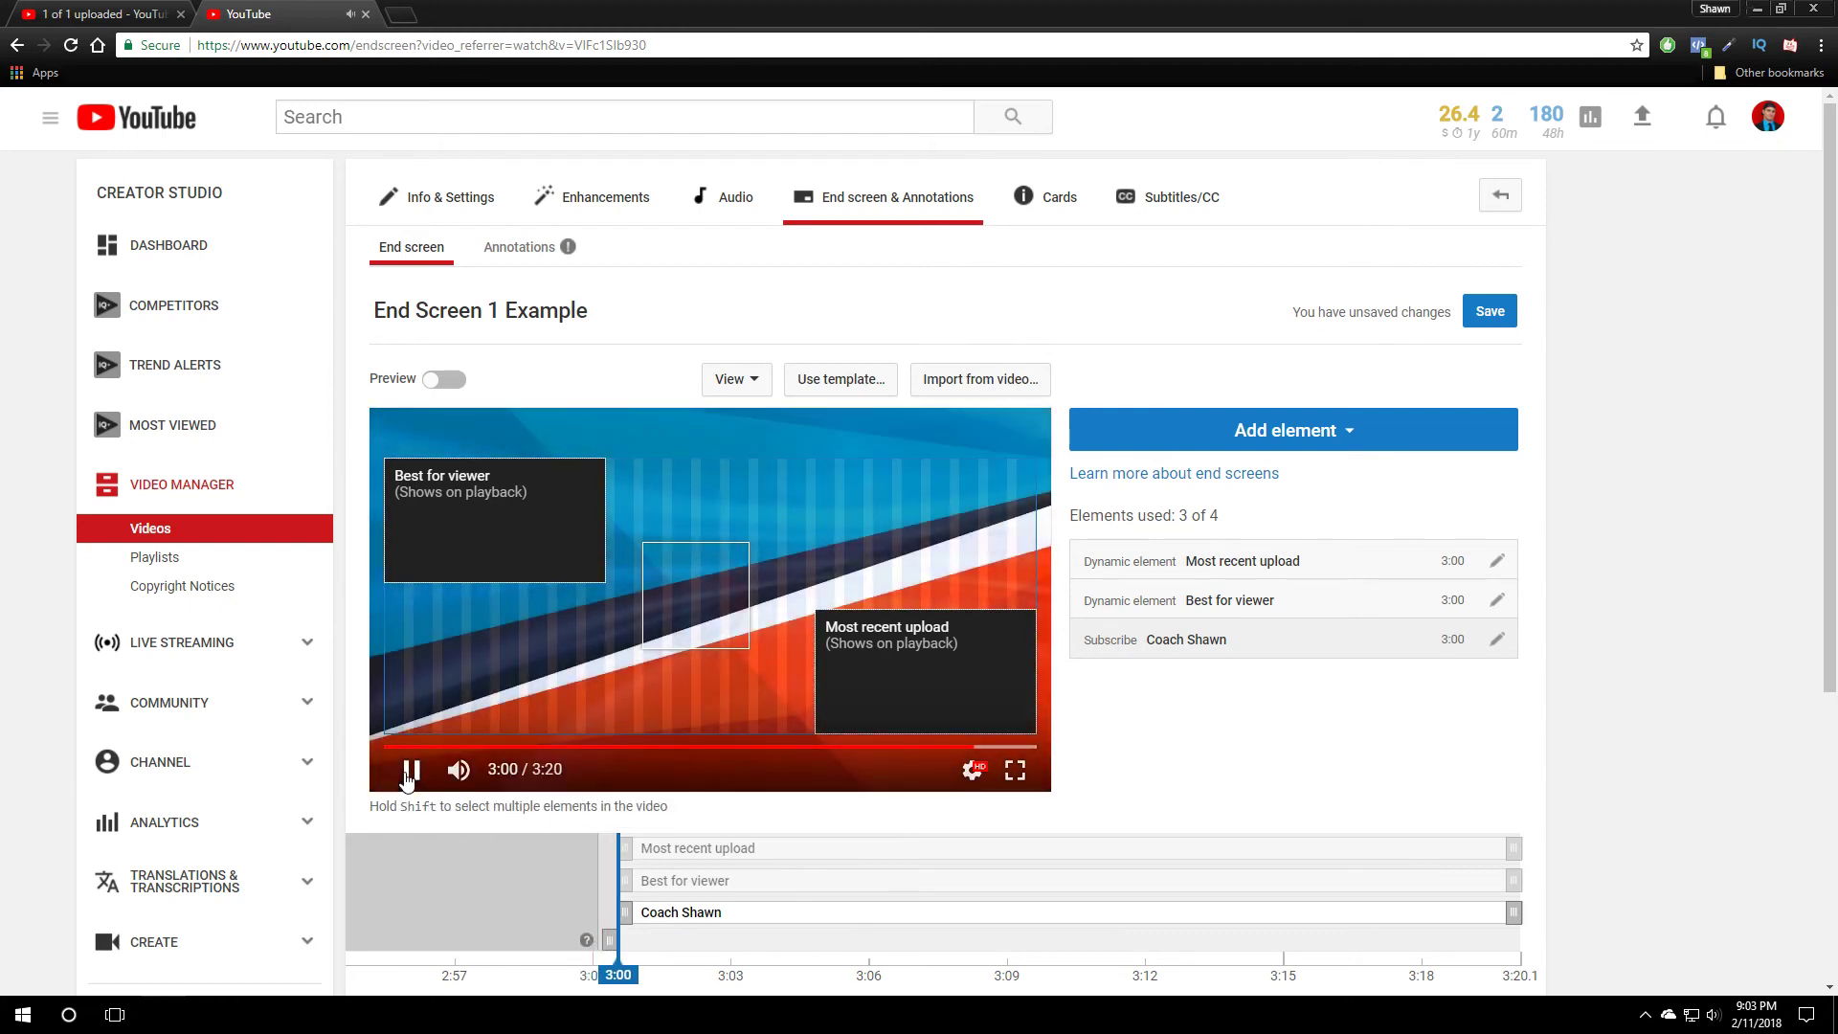
{"action": "left_click", "coordinate": [646, 876]}
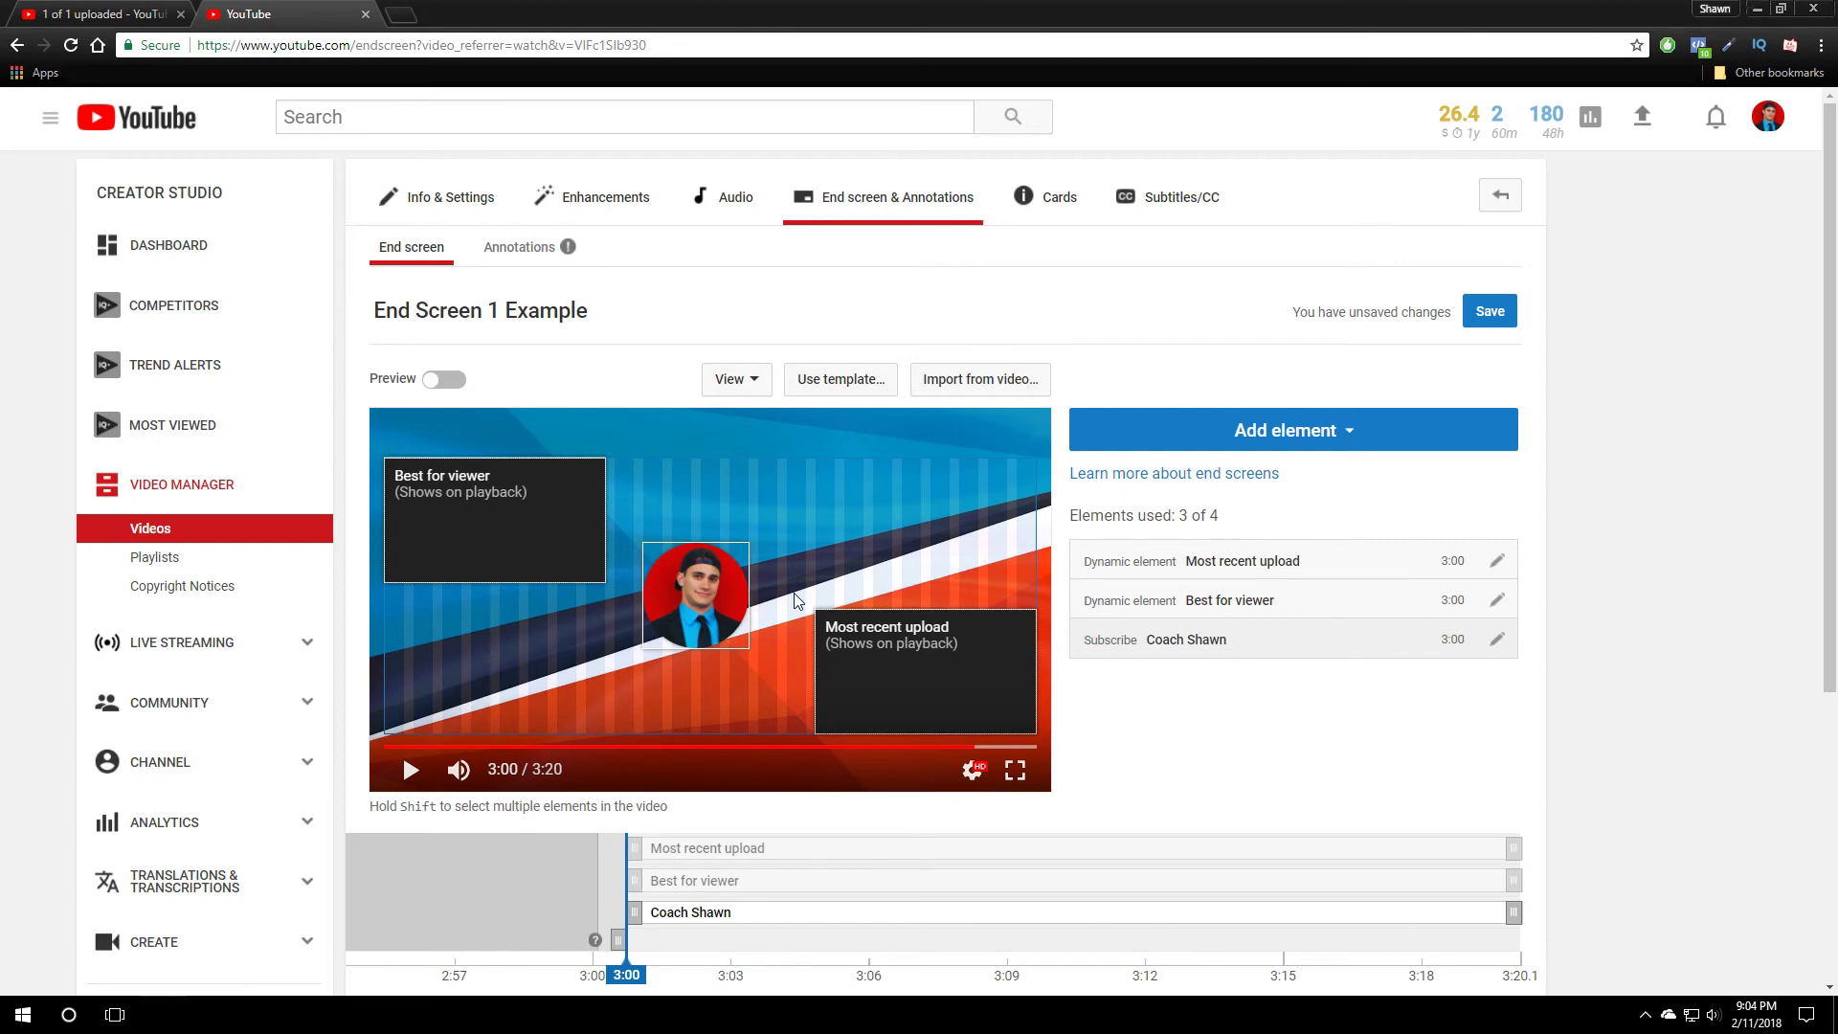
- Import the end screen from the most recent YouTube Partner Program video, replacing the current one
{"action": "left_click", "coordinate": [970, 381]}
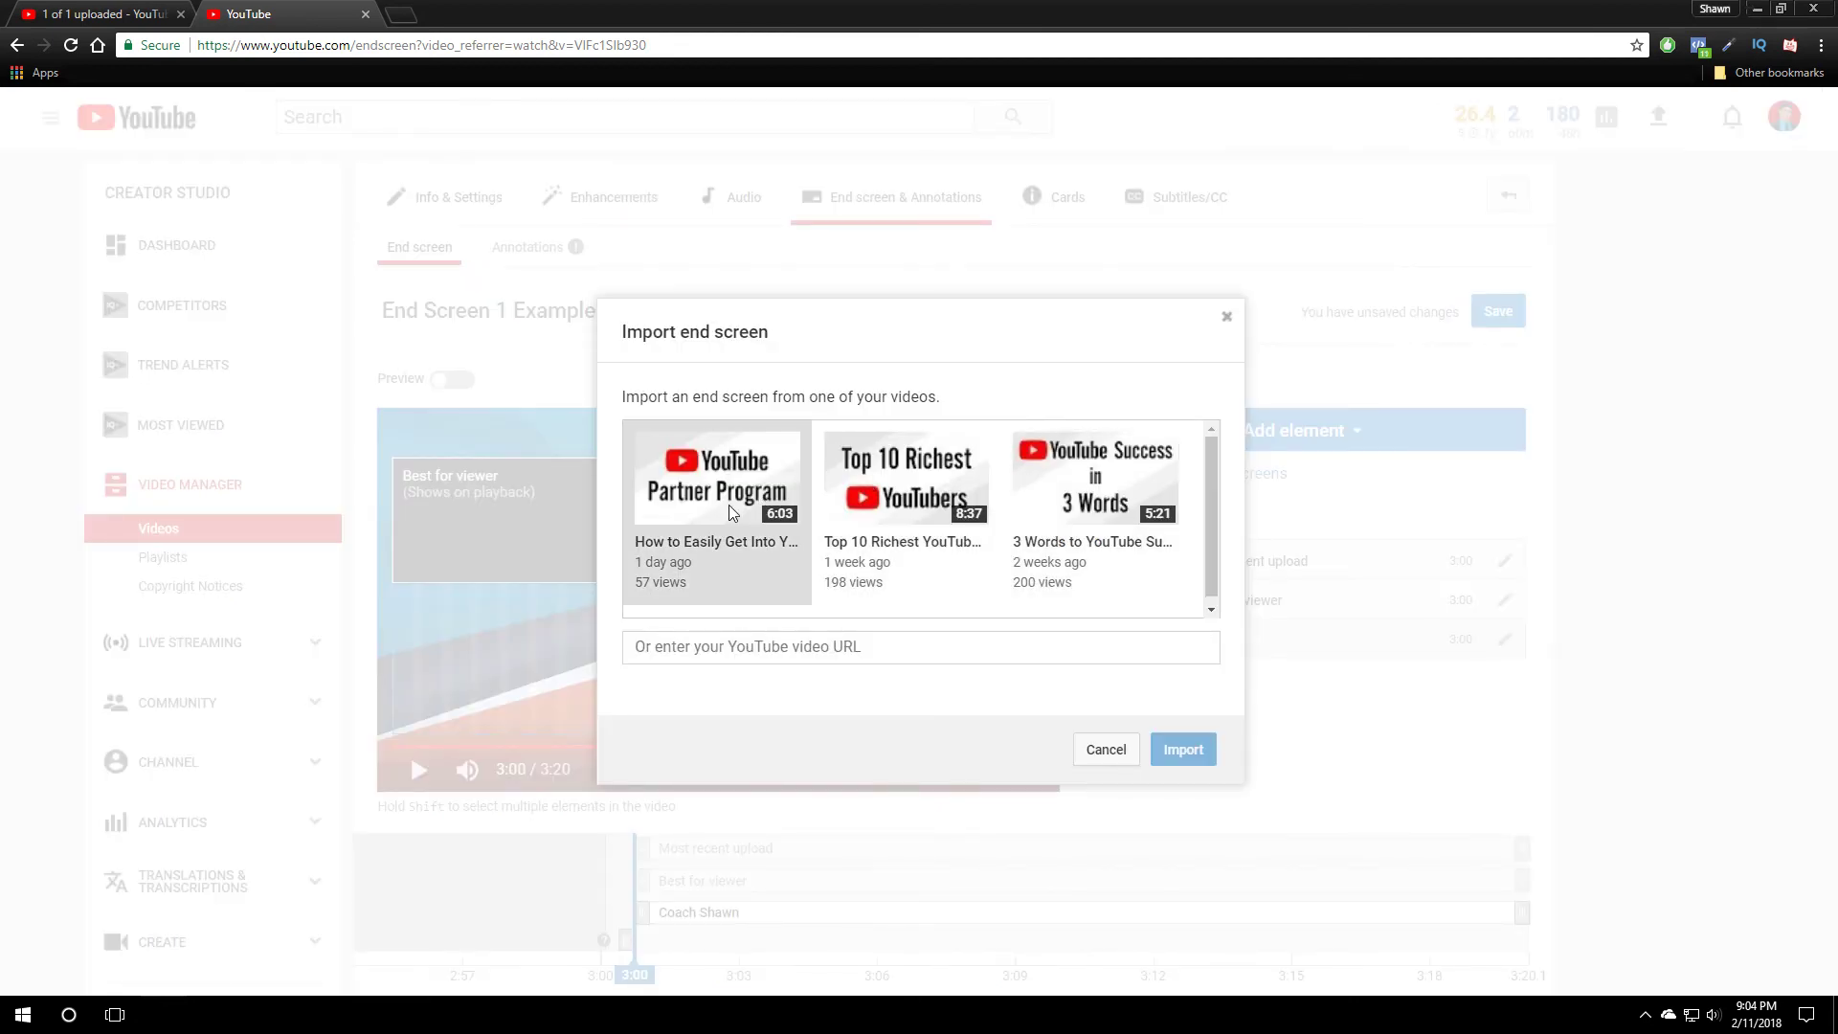
{"action": "double_click", "coordinate": [730, 513]}
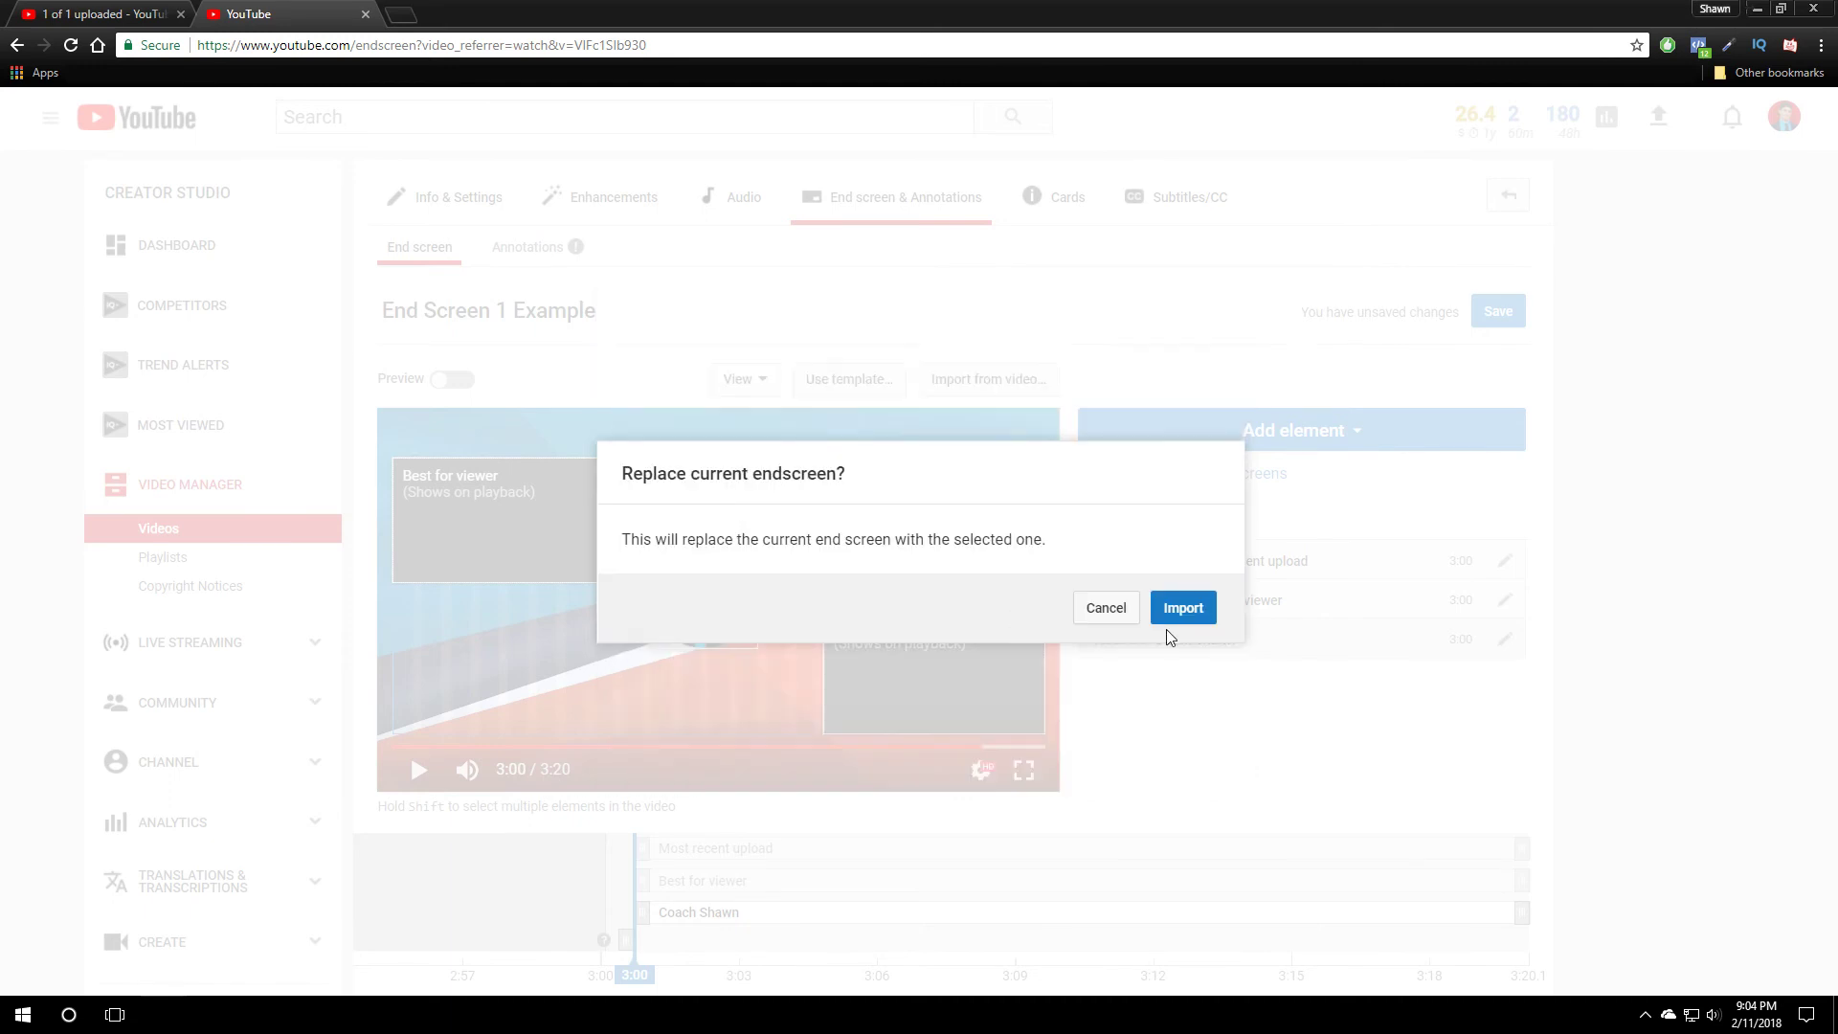
{"action": "left_click", "coordinate": [1173, 615]}
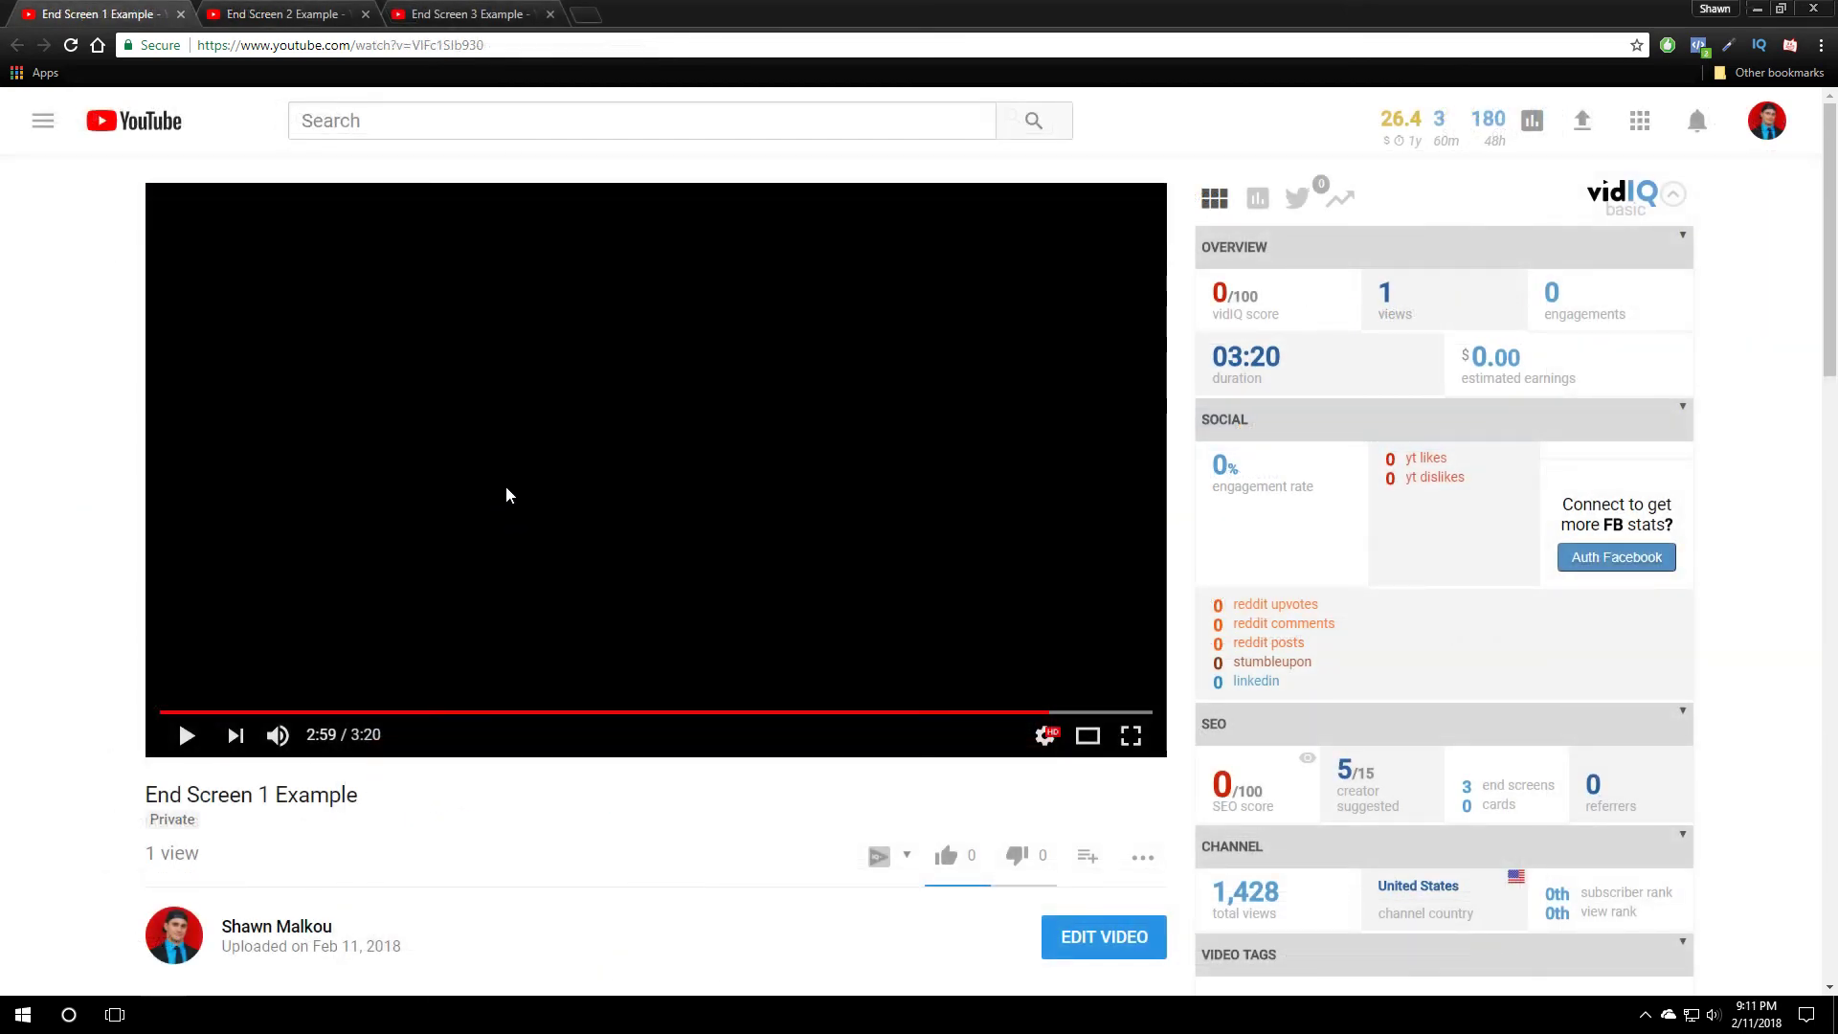
- Play the ending of End Screen 1 Example from 2:59 to review its end screen elements
{"action": "left_click", "coordinate": [513, 473]}
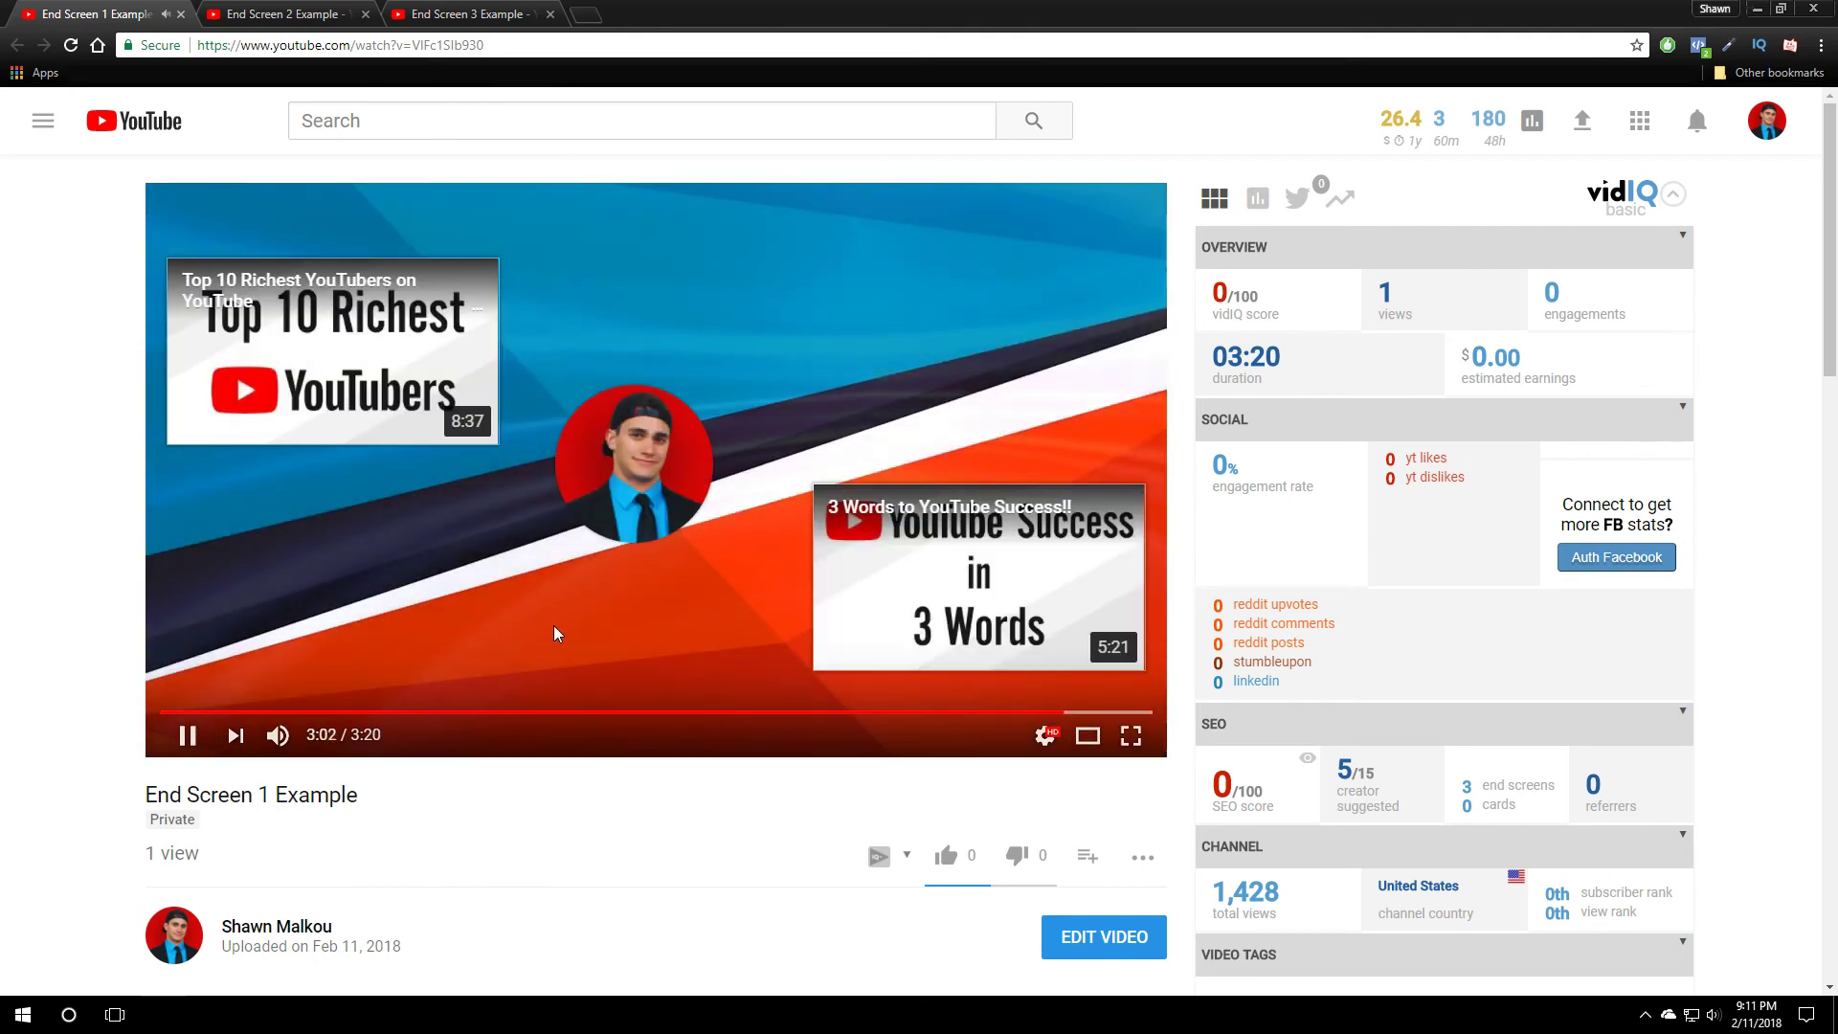
{"action": "left_click", "coordinate": [554, 624]}
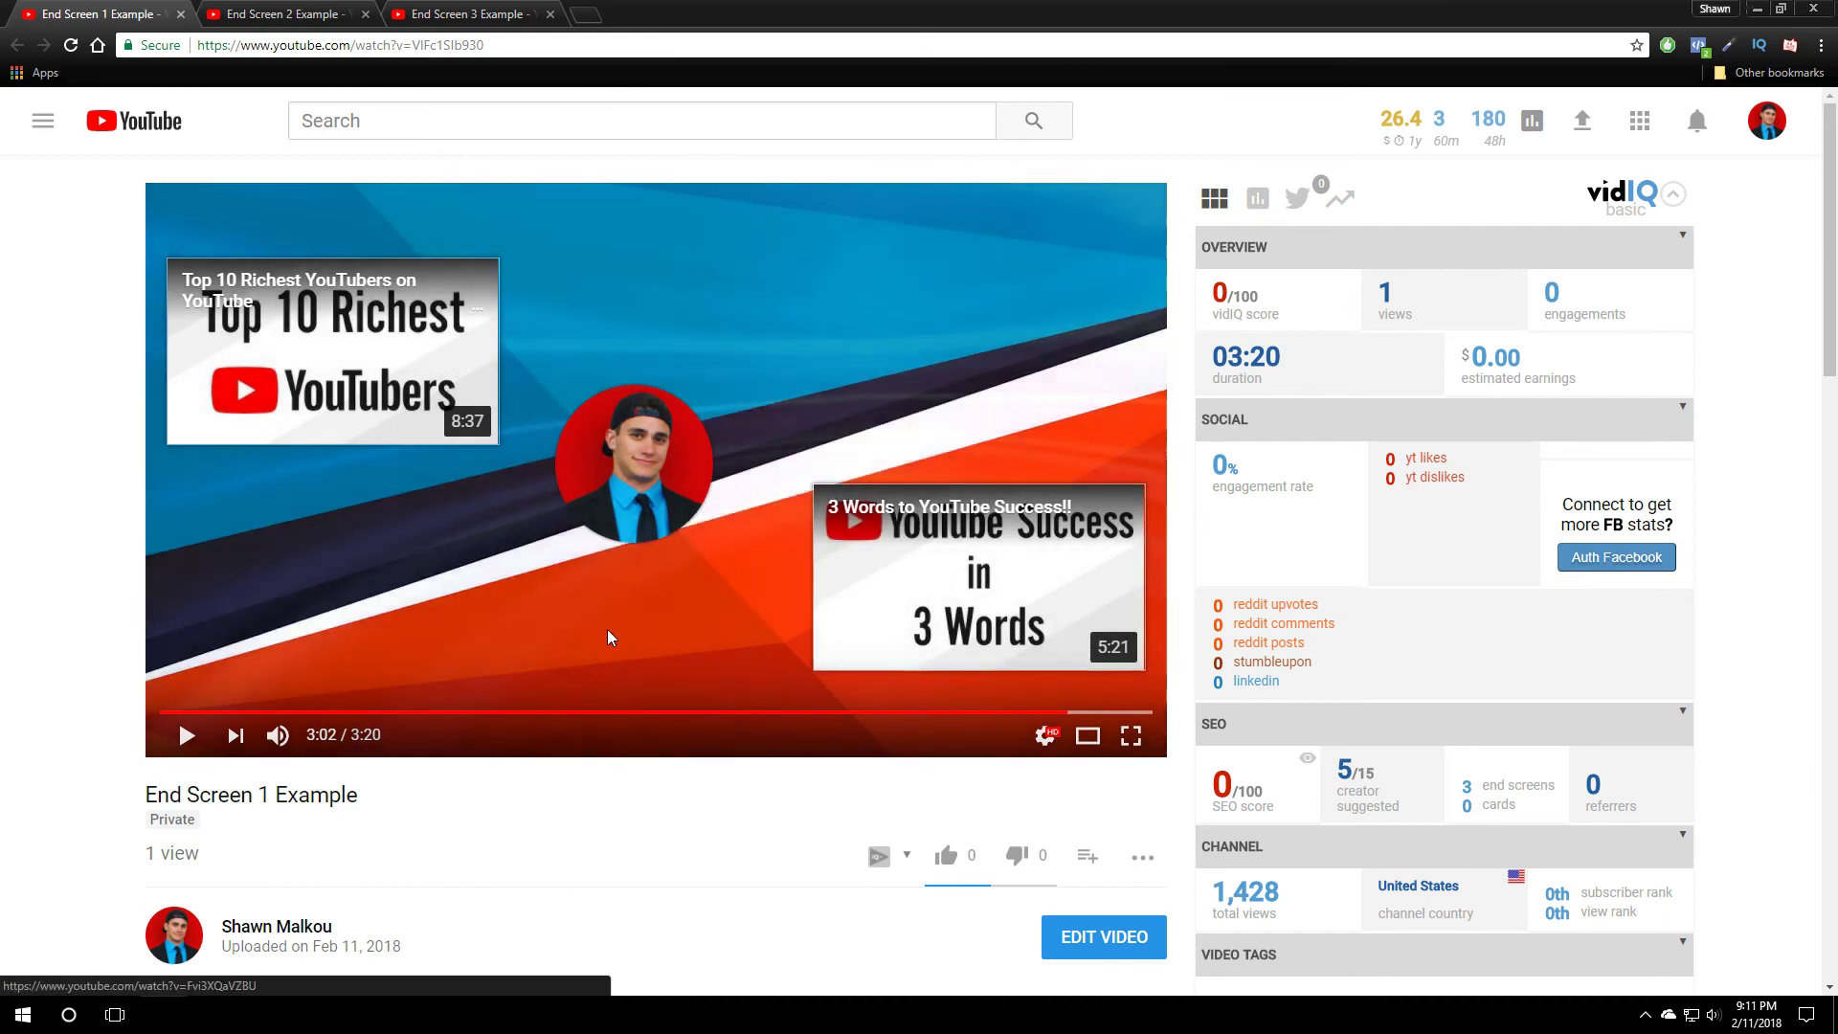
{"action": "left_click", "coordinate": [605, 633]}
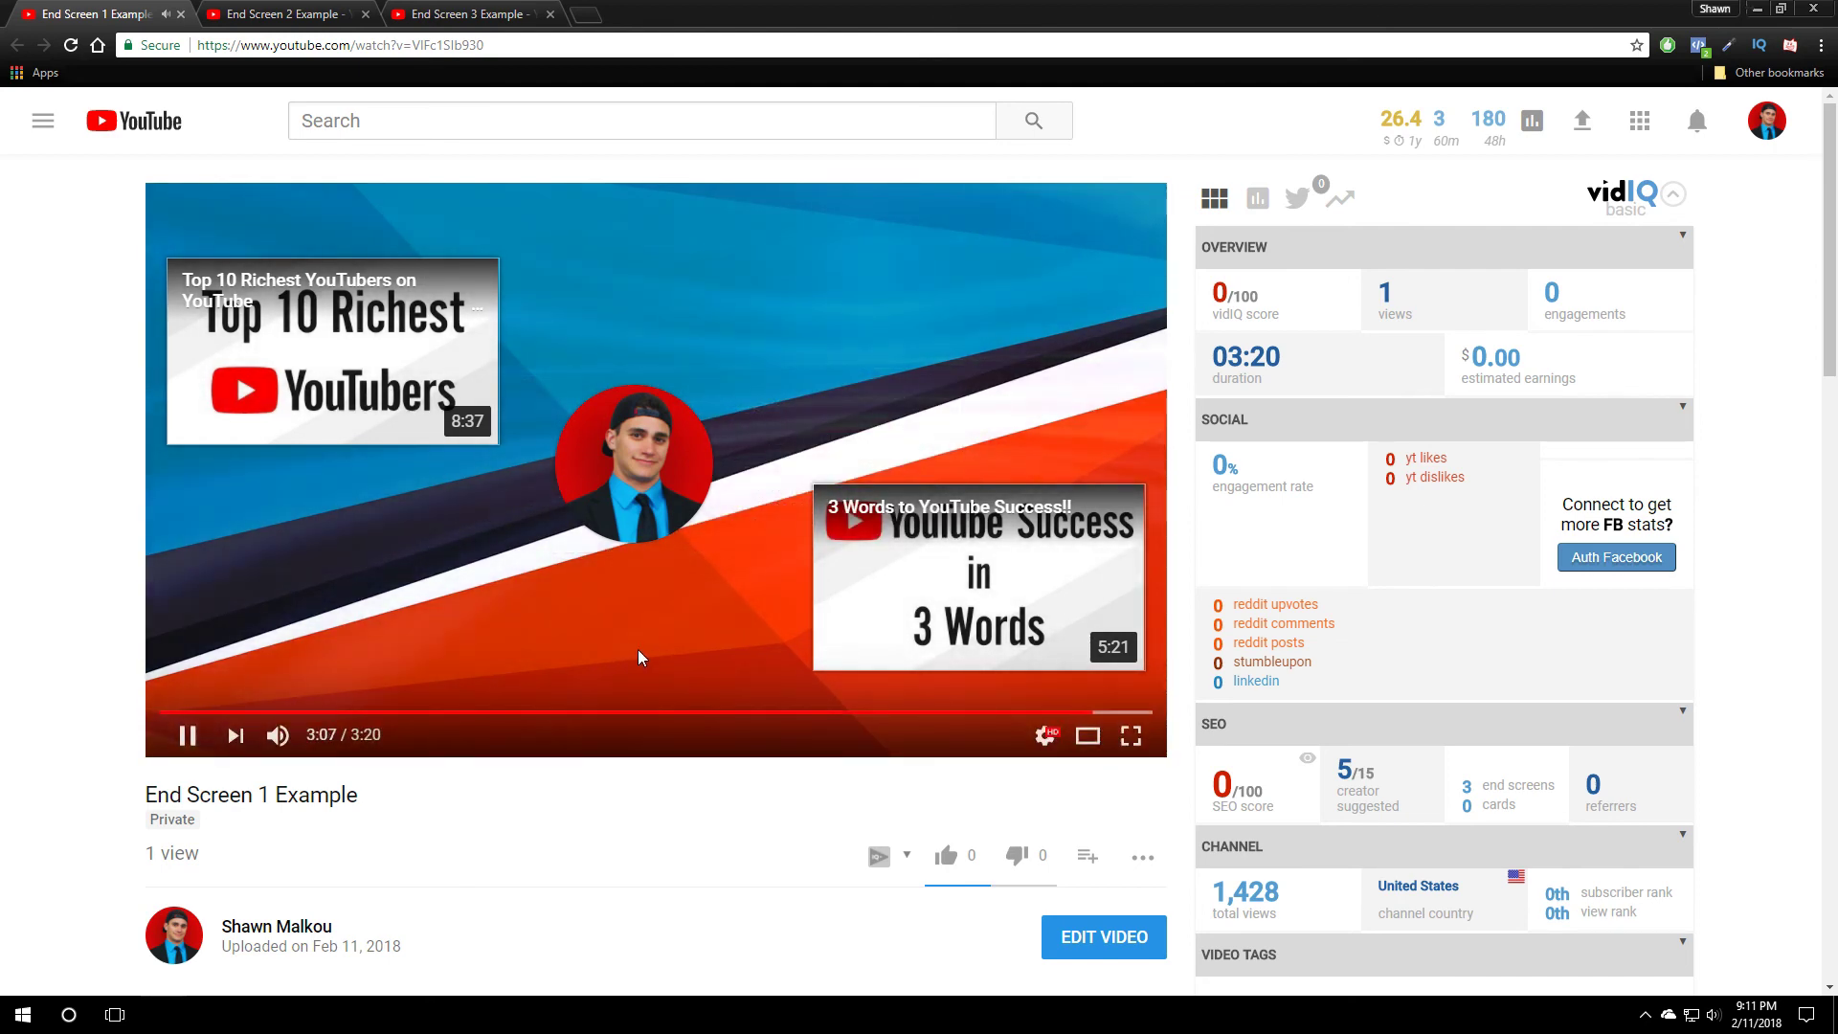
- Switch to End Screen 2 Example and play its ending to review its end screen elements
{"action": "left_click", "coordinate": [292, 10]}
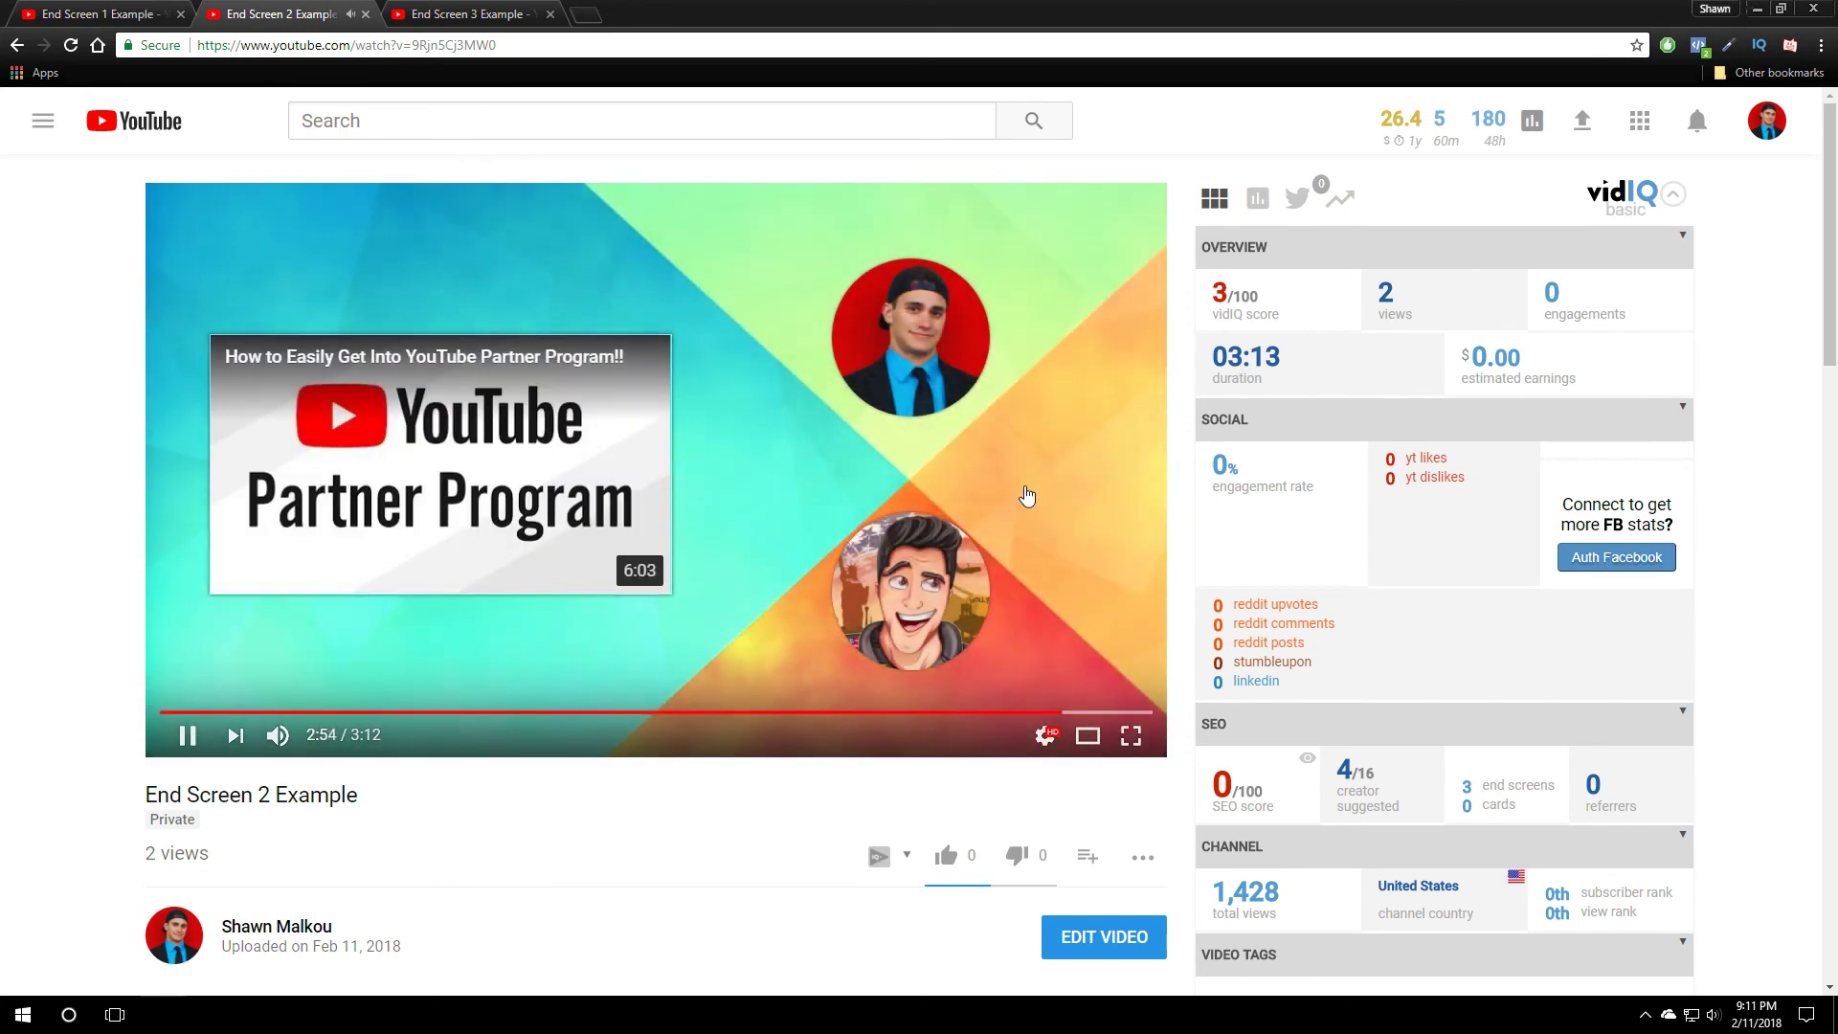
{"action": "mouse_move", "coordinate": [917, 640]}
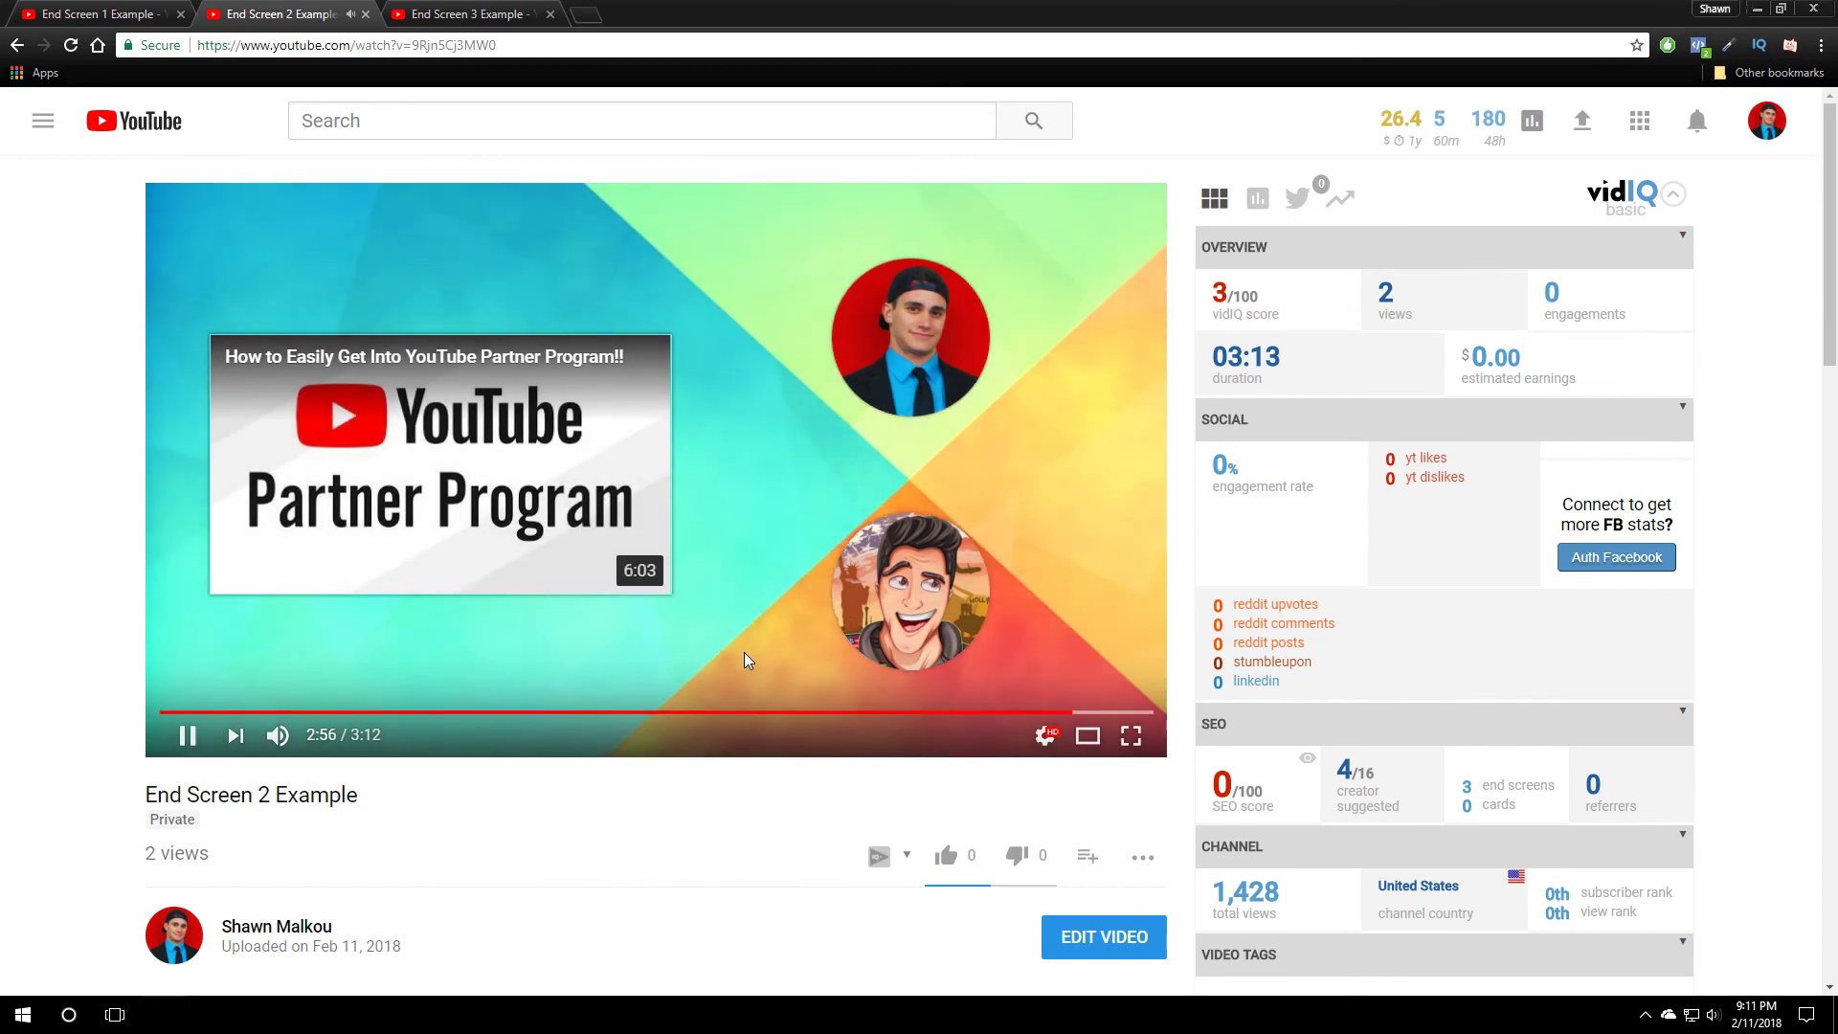
{"action": "left_click", "coordinate": [749, 649]}
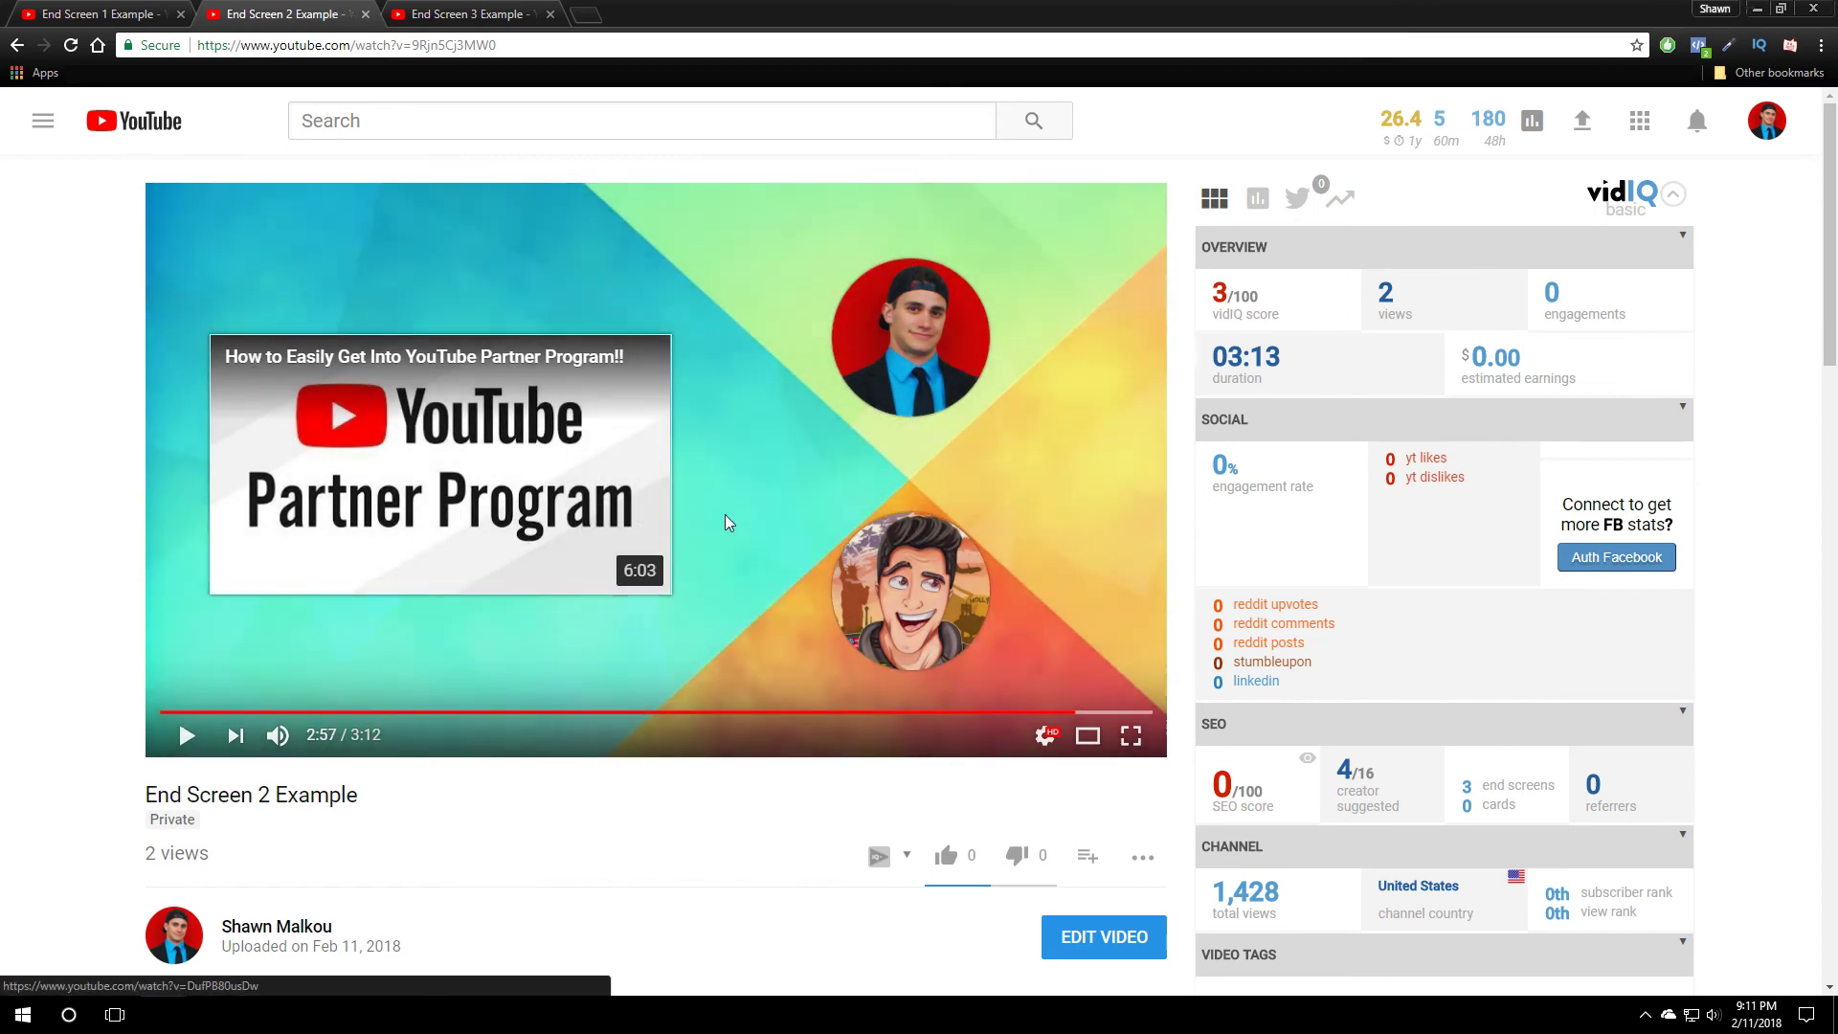
- Compare the end screen elements of End Screen 1 Example with those of End Screen 2 Example, including its two channel elements
{"action": "left_click", "coordinate": [137, 11]}
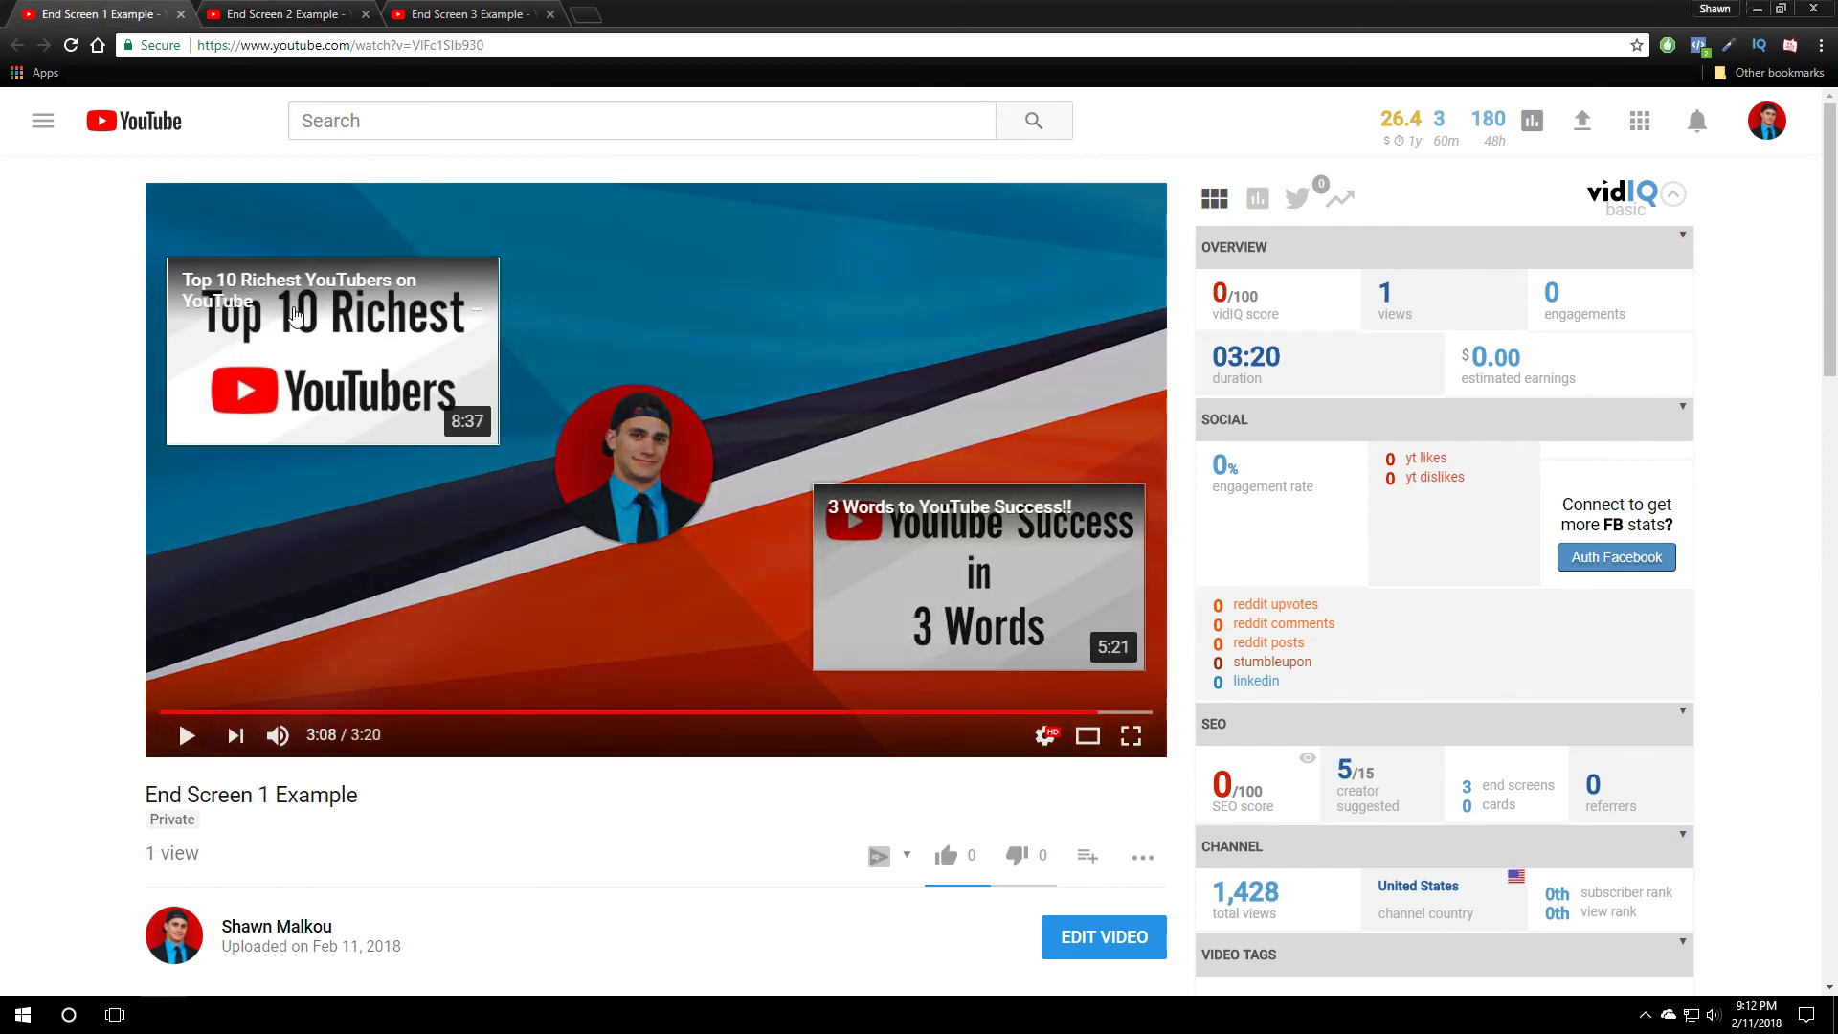
{"action": "left_click", "coordinate": [307, 11]}
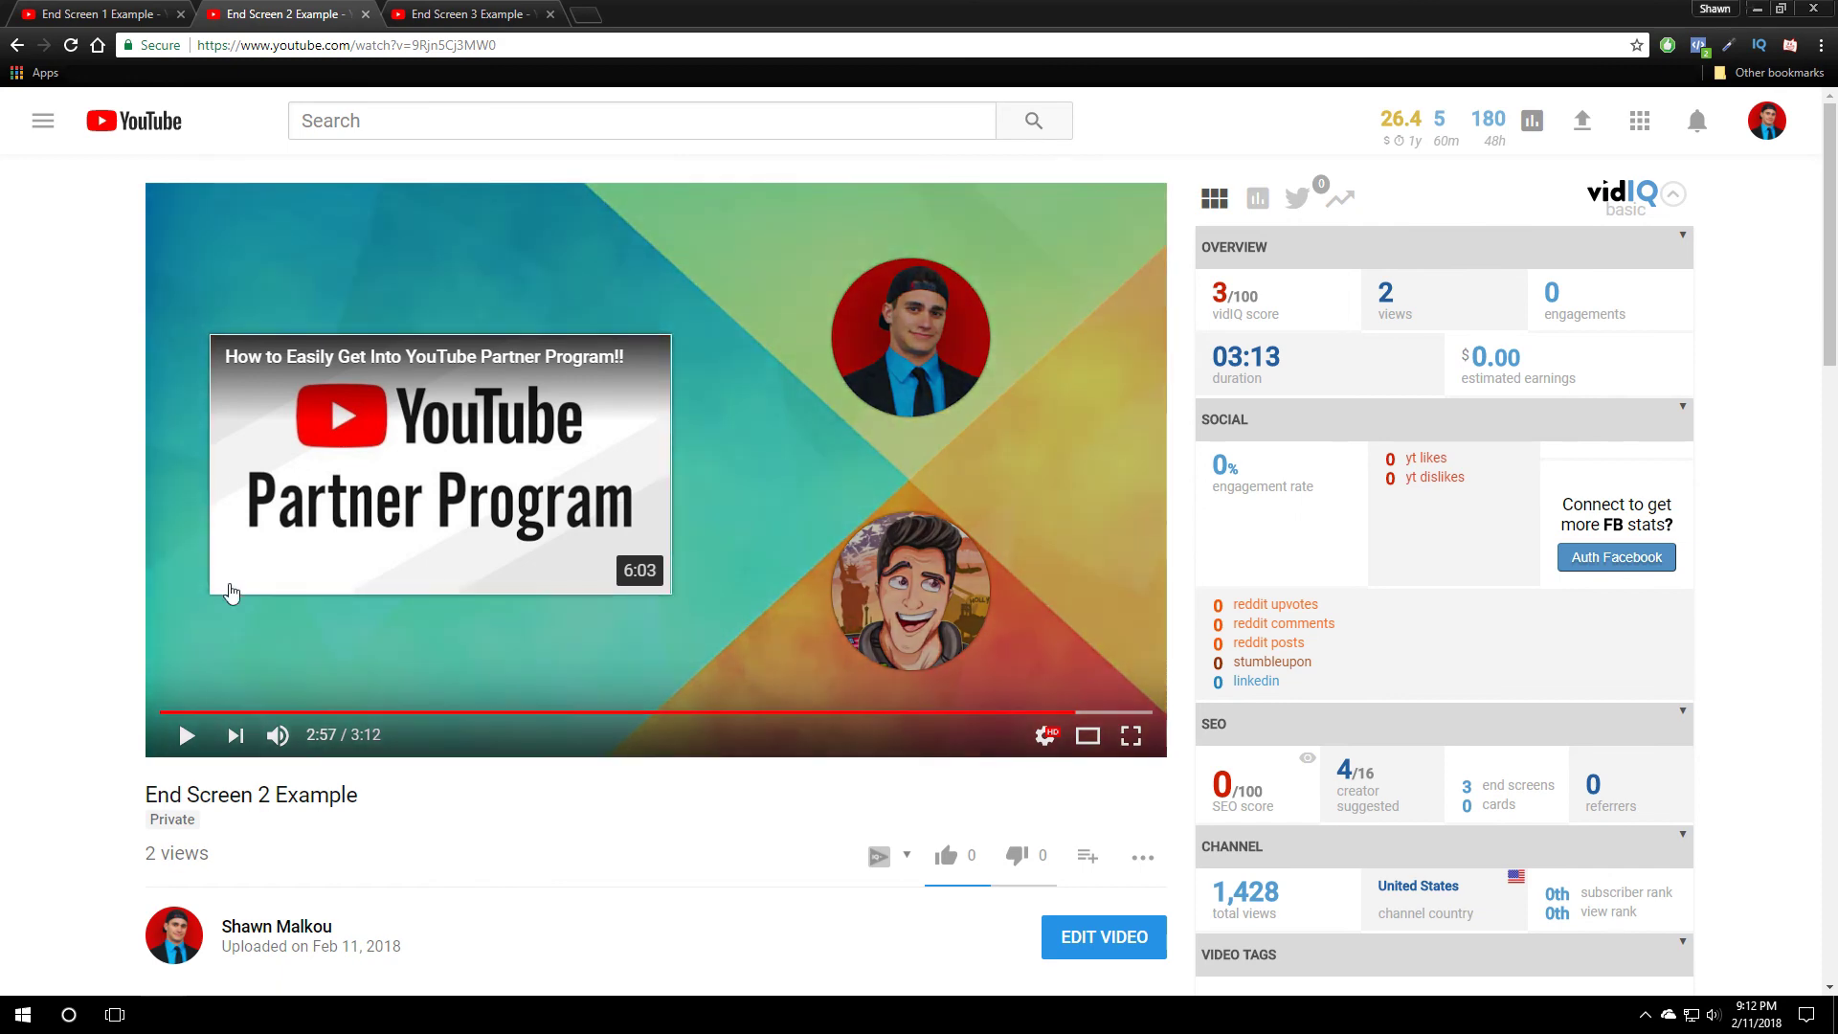
{"action": "mouse_move", "coordinate": [910, 655]}
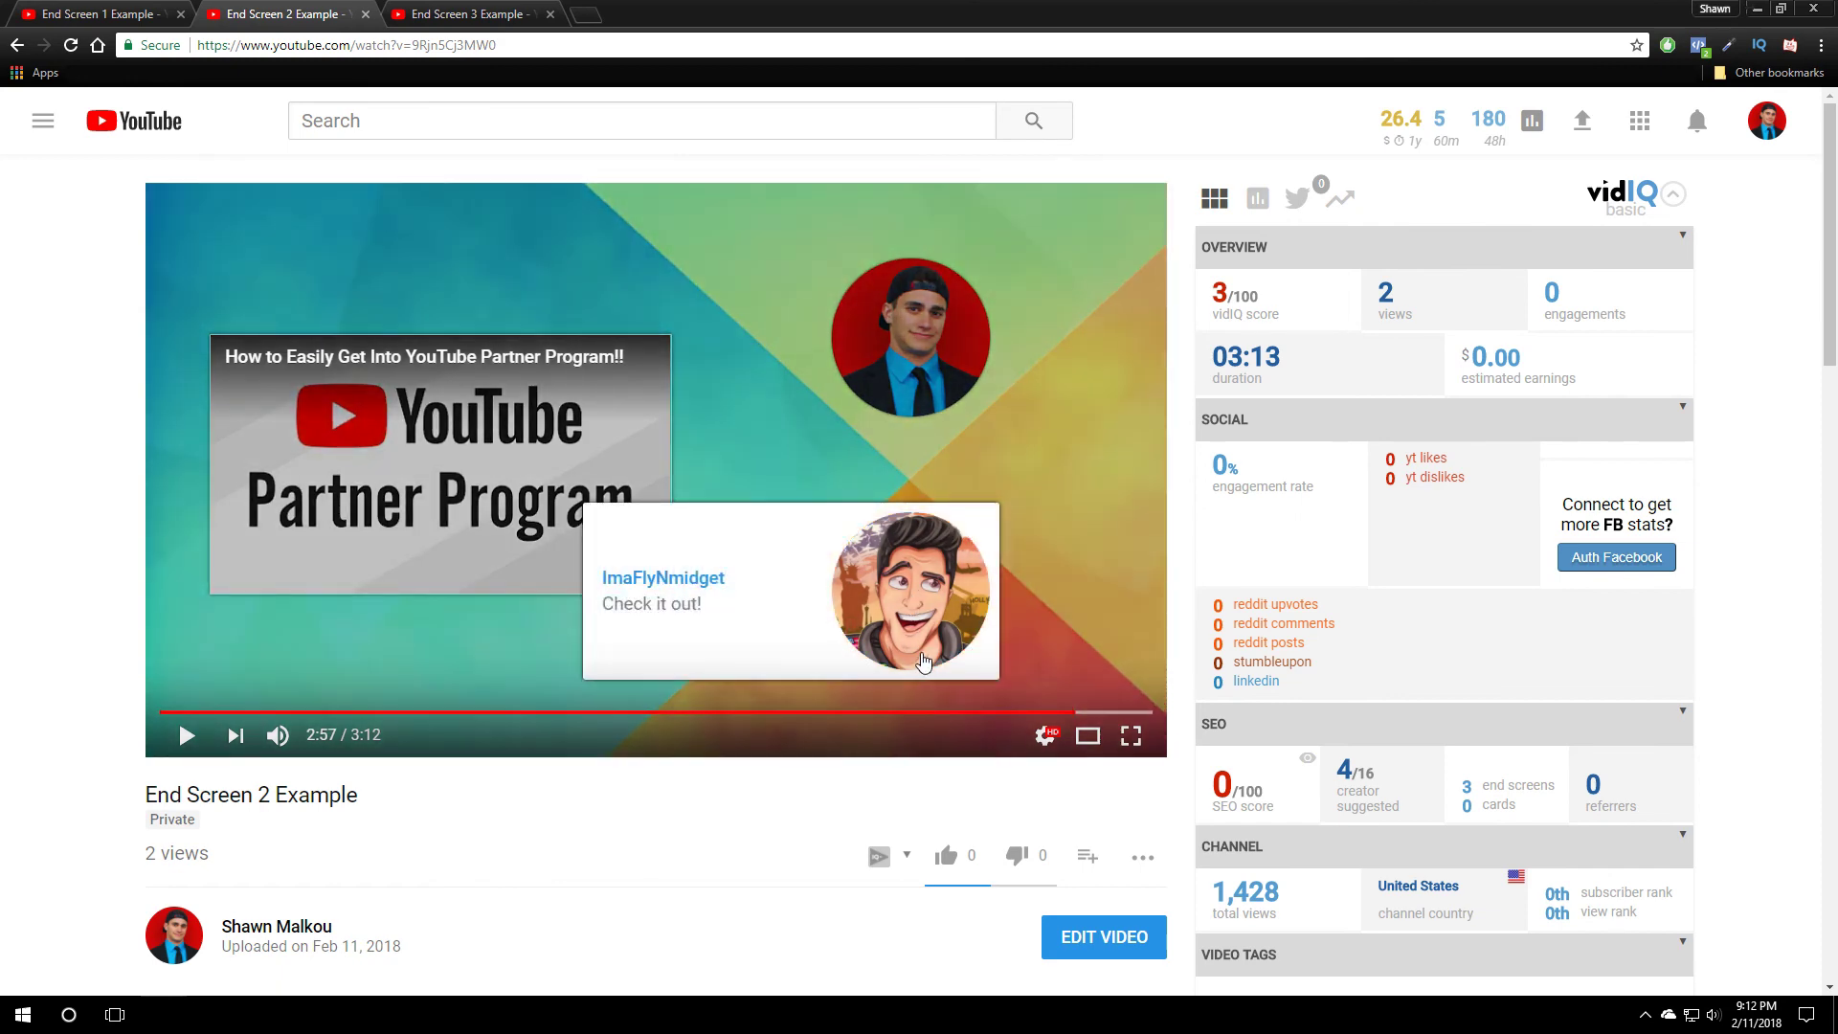
{"action": "mouse_move", "coordinate": [912, 357]}
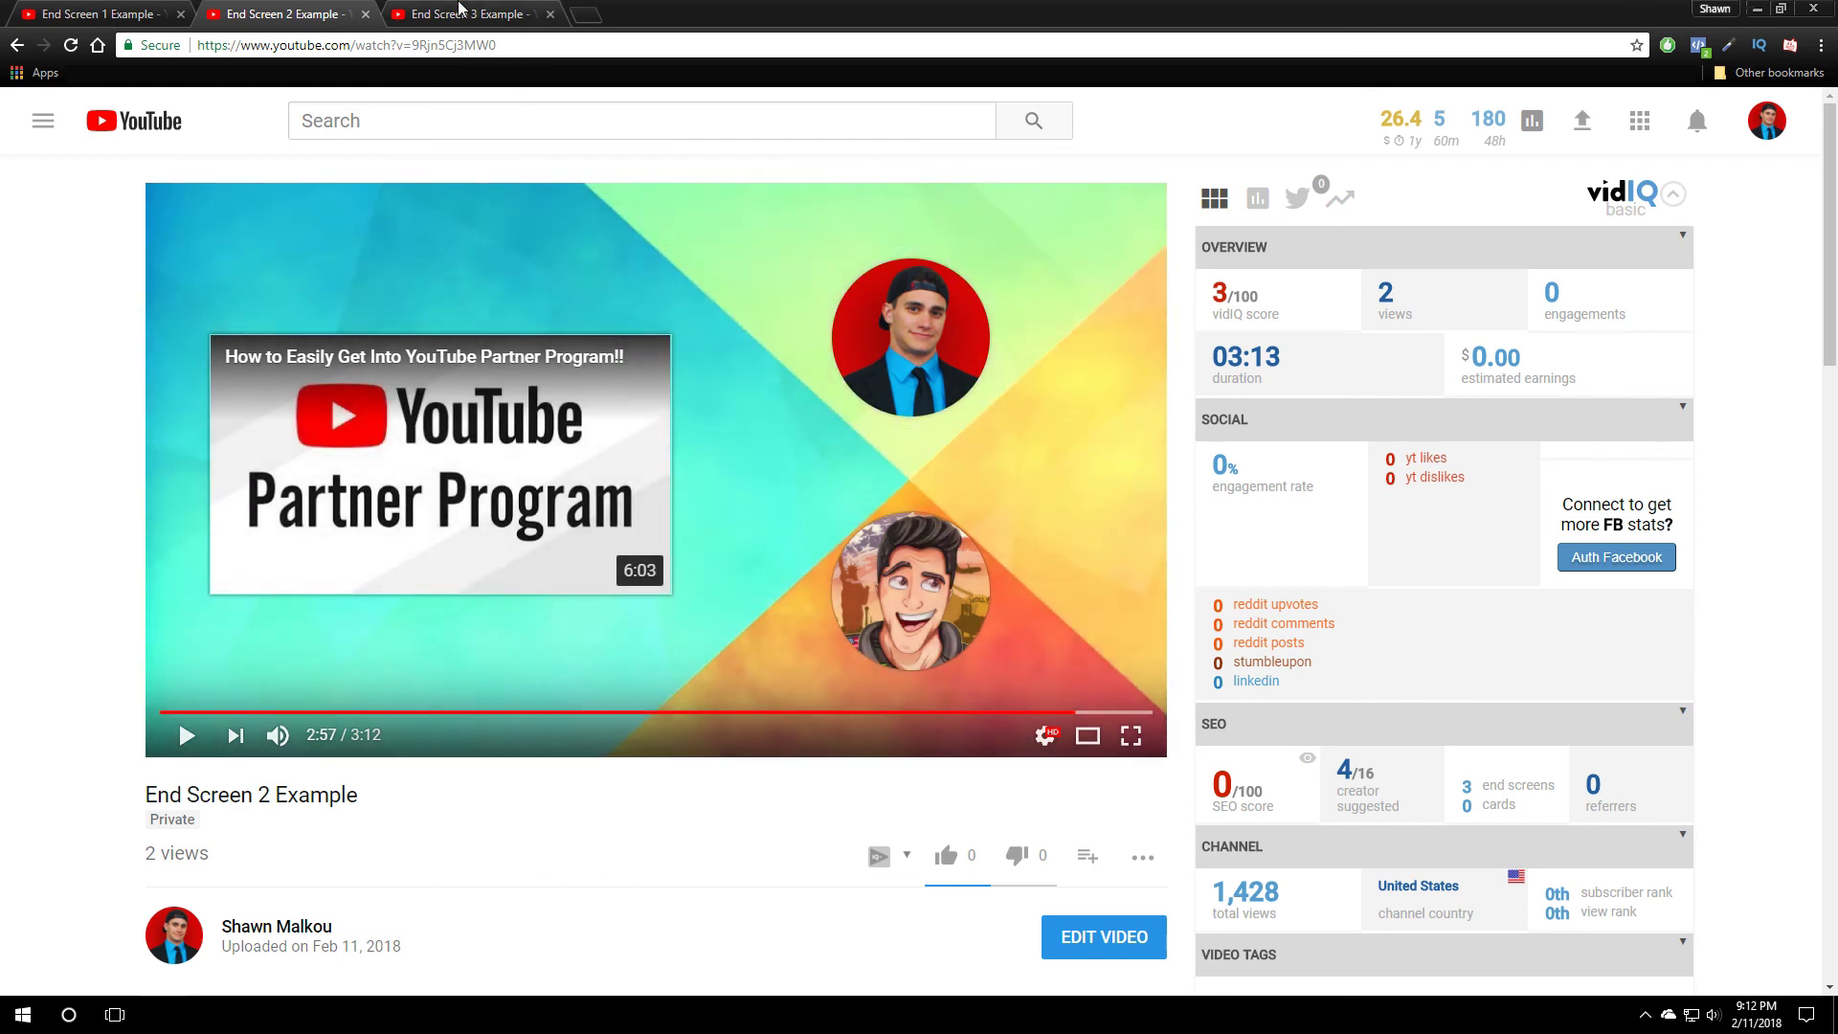
- Switch to End Screen 3 Example and play its ending to review its single video element, pausing at 3:01
{"action": "key", "text": "ctrl+Tab"}
{"action": "left_click", "coordinate": [636, 566]}
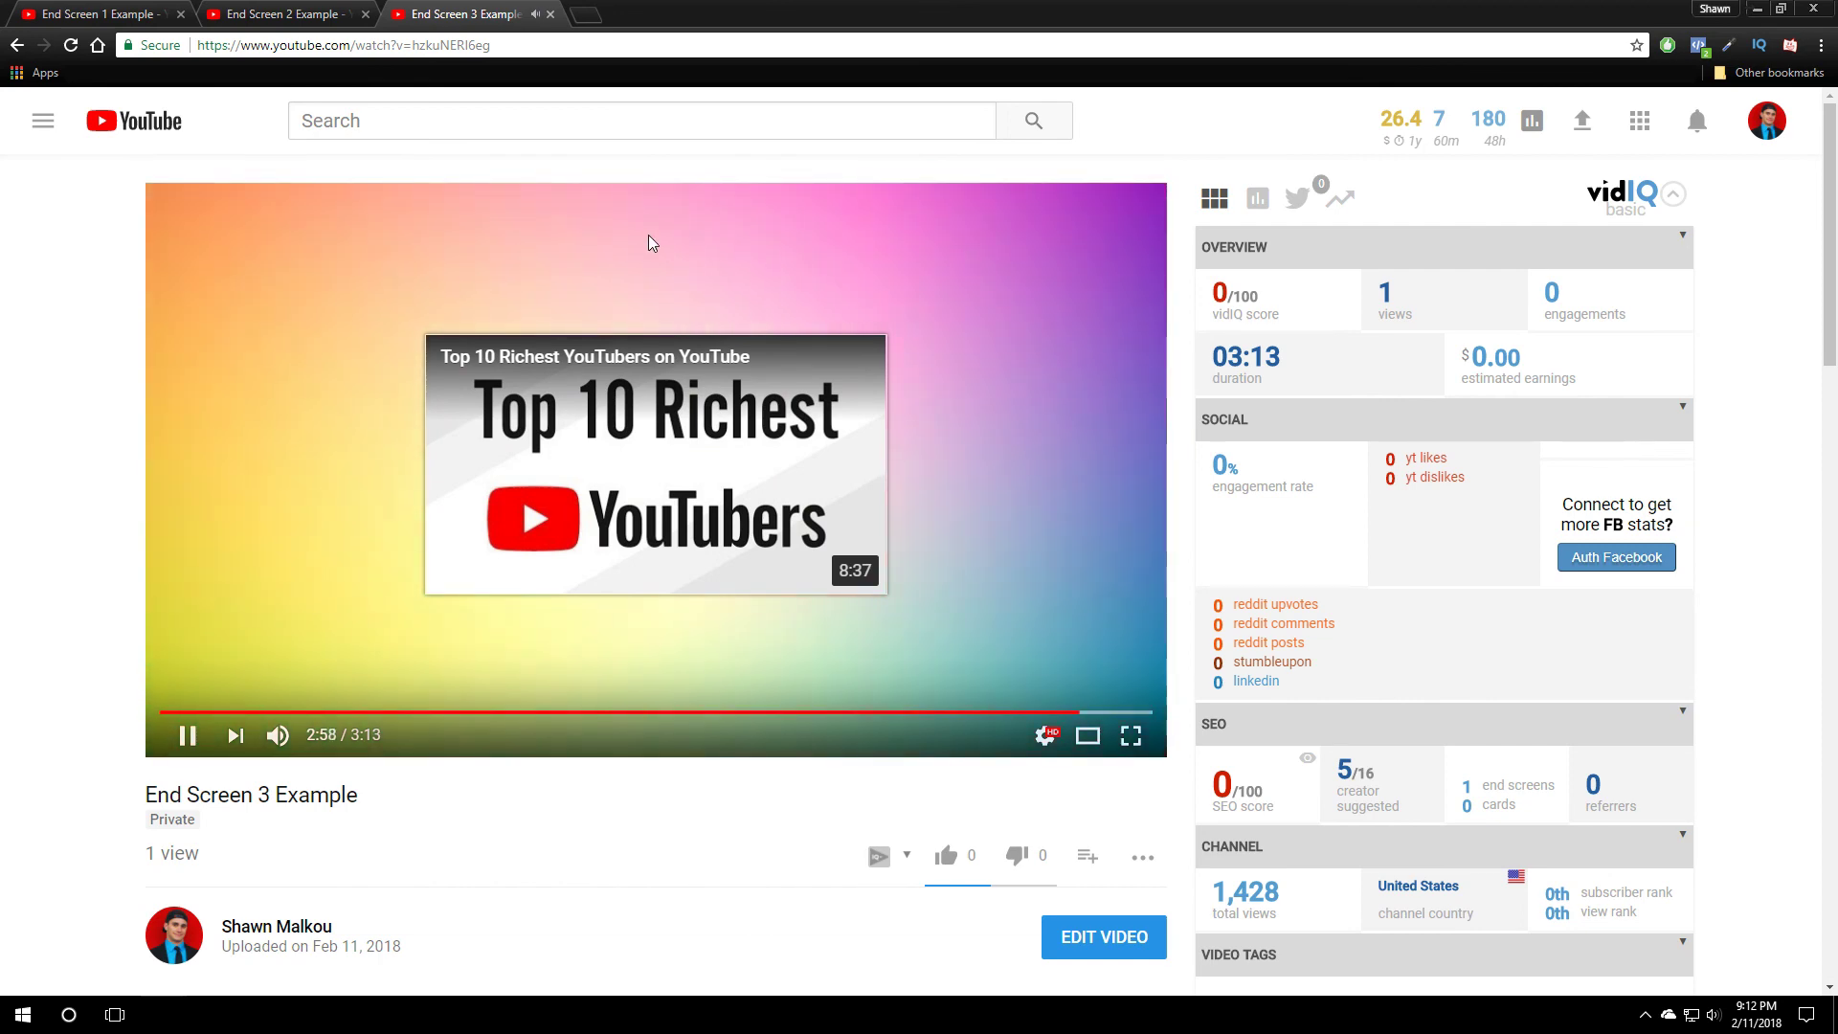
{"action": "left_click", "coordinate": [1022, 588]}
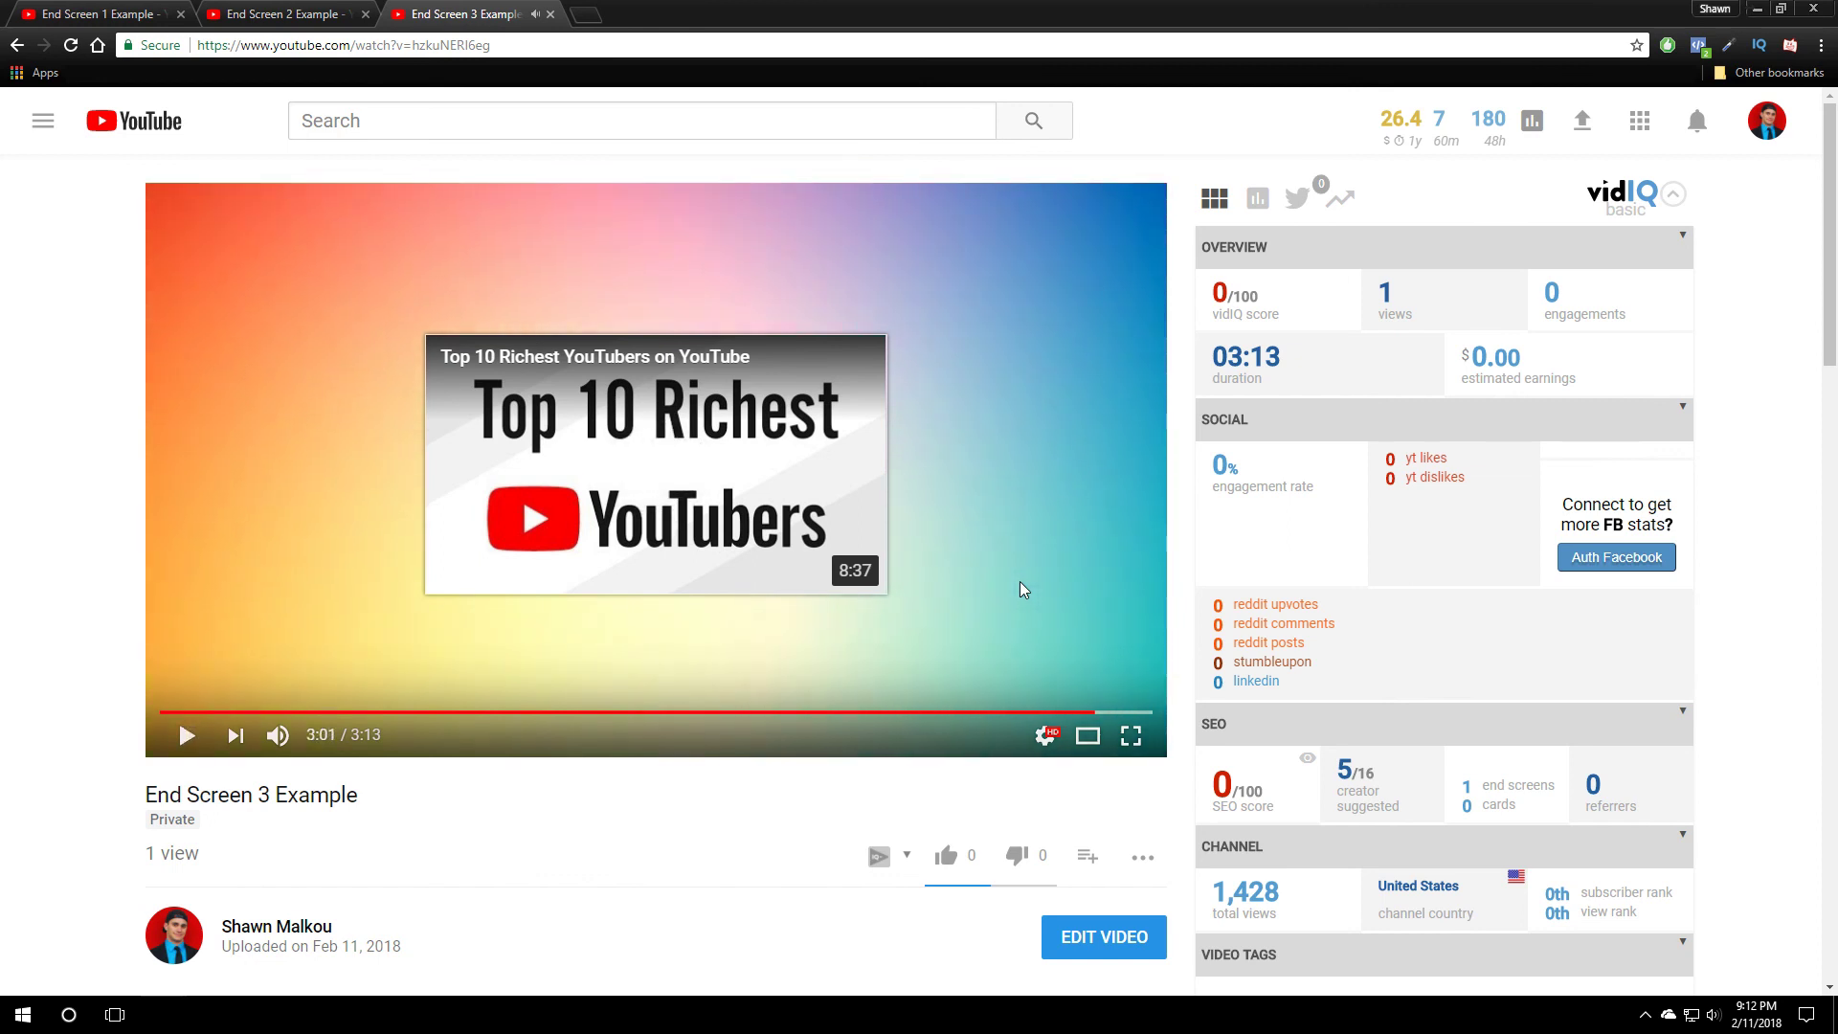